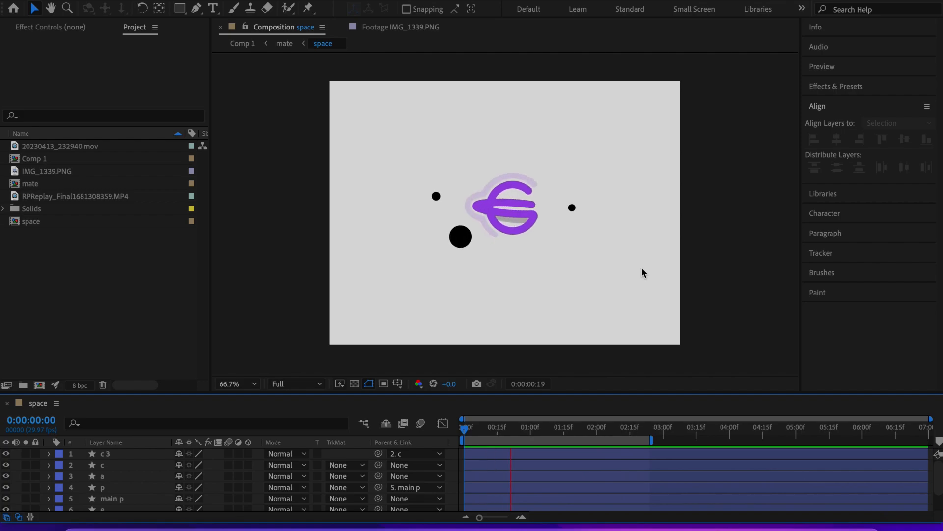
Stop the animation preview, switch to Illustrator and bring the whole space logo artboard into view
key("space")
left_click(394, 527)
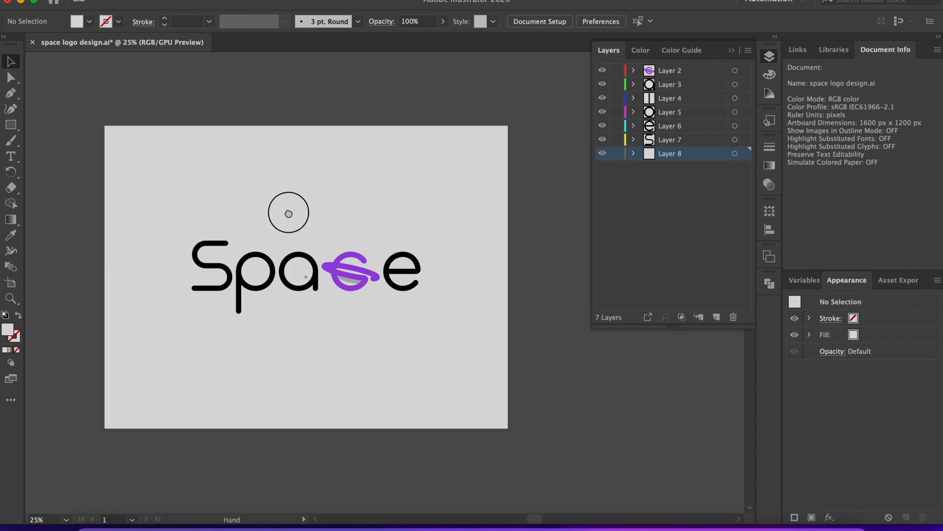
left_click_drag(284, 207, 402, 215)
left_click_drag(472, 228, 404, 221)
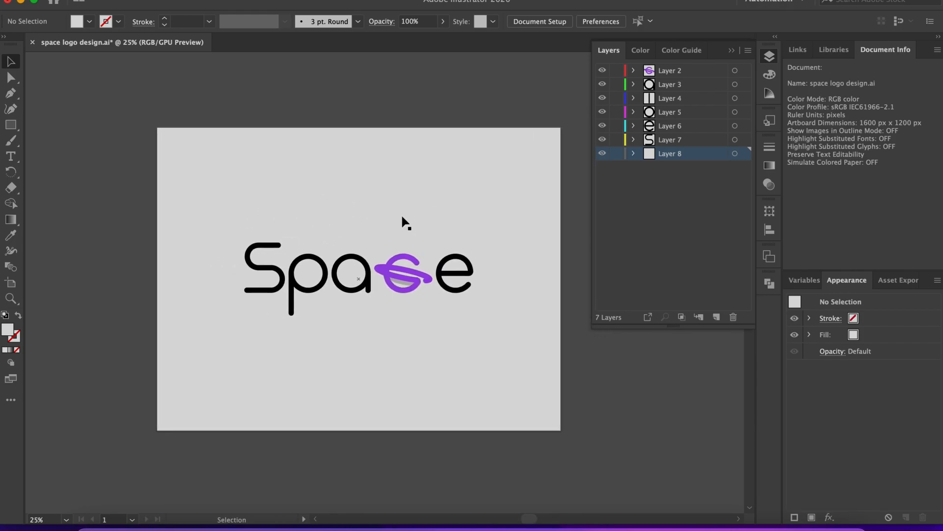
Select the S, both parts of the p, the a and the purple planet letter individually to check their layers
left_click(269, 242)
left_click(276, 246)
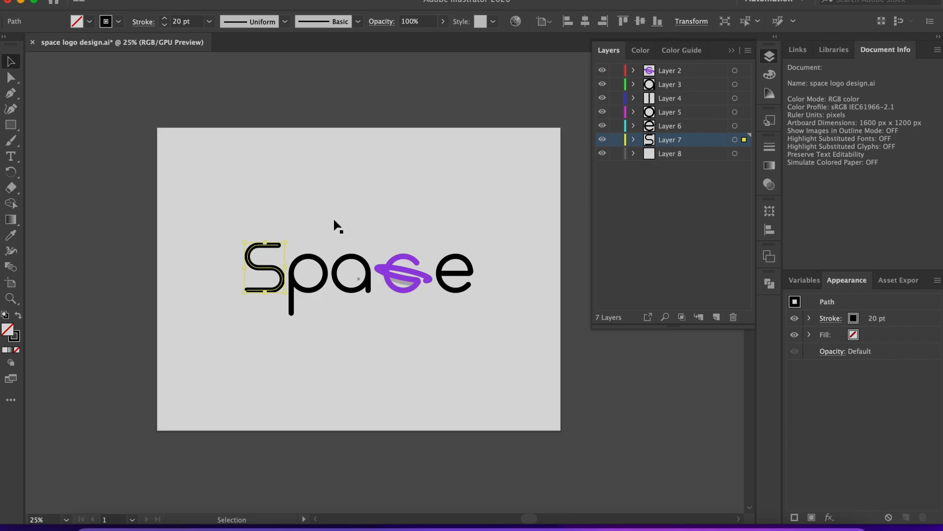
left_click(347, 228)
left_click(301, 289)
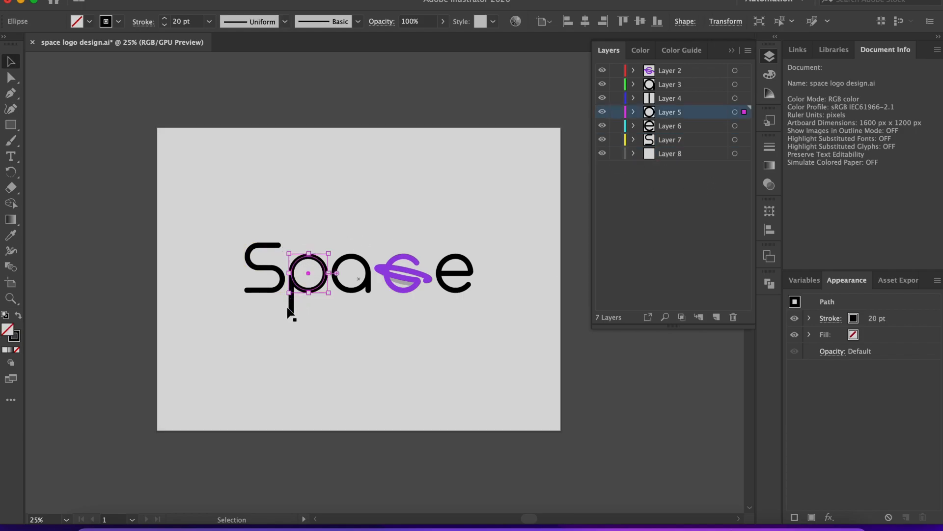
left_click(291, 310)
left_click(356, 263)
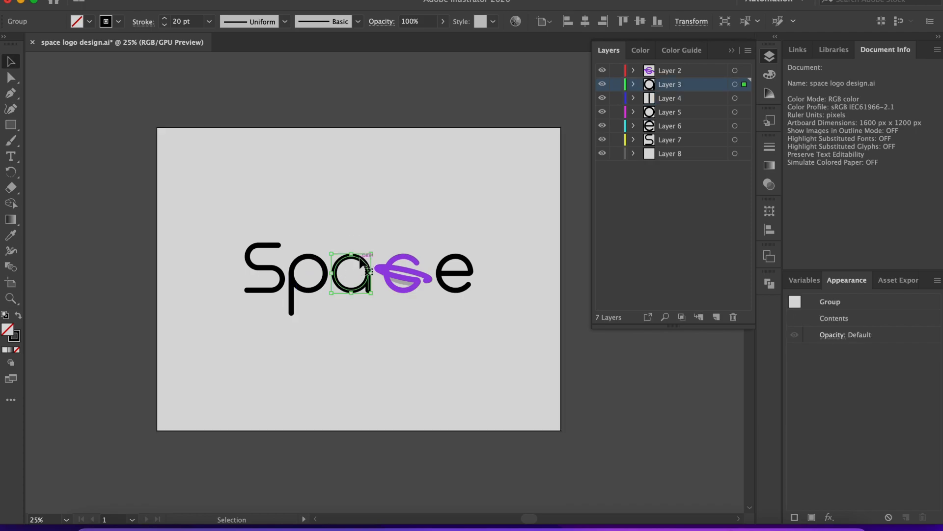
left_click(410, 269)
Check which artwork sits on Layers 3, 4, 5 and 7 and on the background layer by selecting their objects
left_click(680, 85)
left_click(688, 99)
left_click(737, 100)
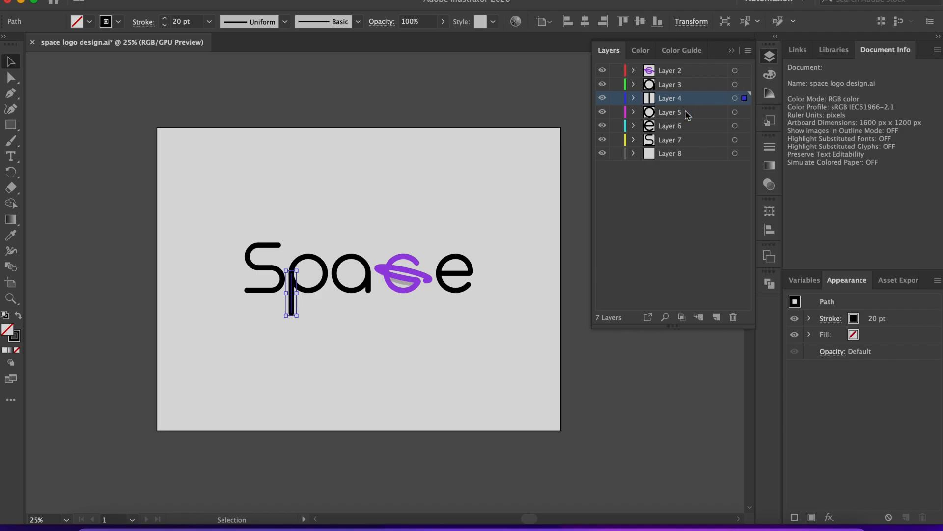
left_click(285, 255)
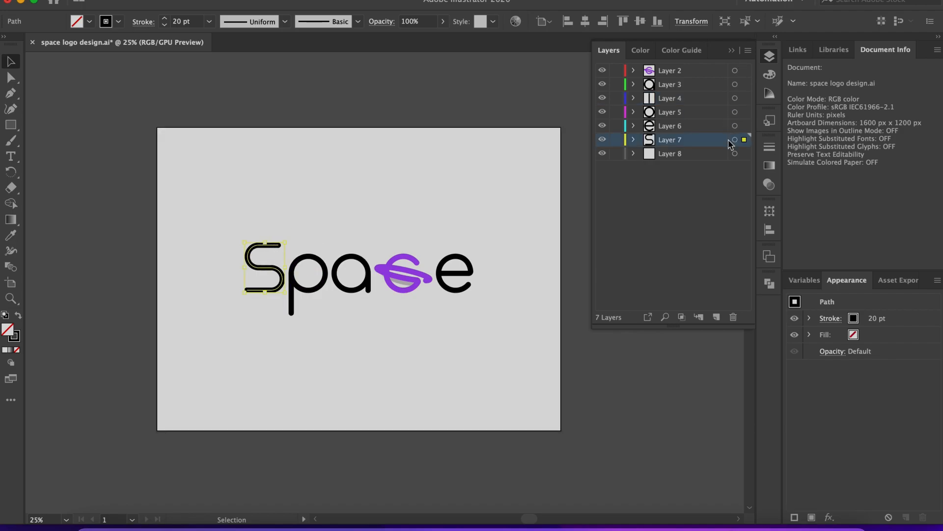
left_click(745, 126)
left_click(745, 112)
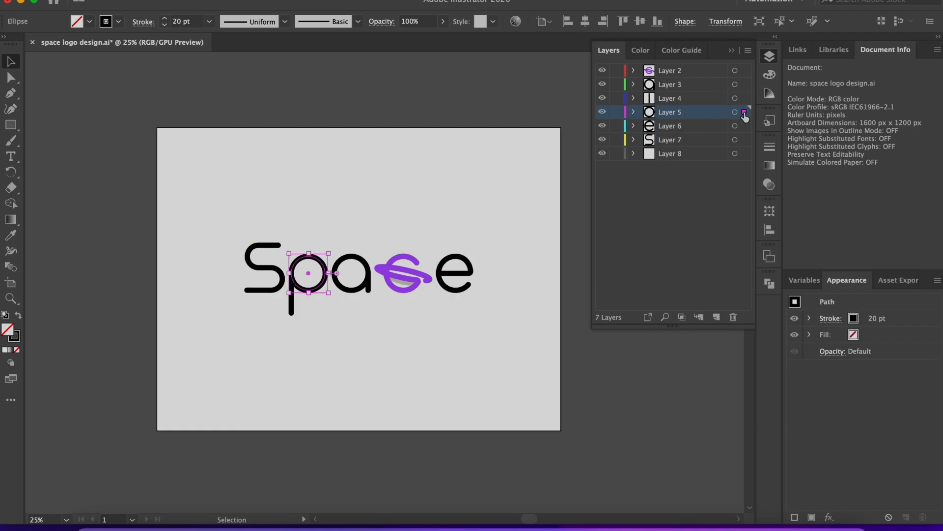
left_click(745, 85)
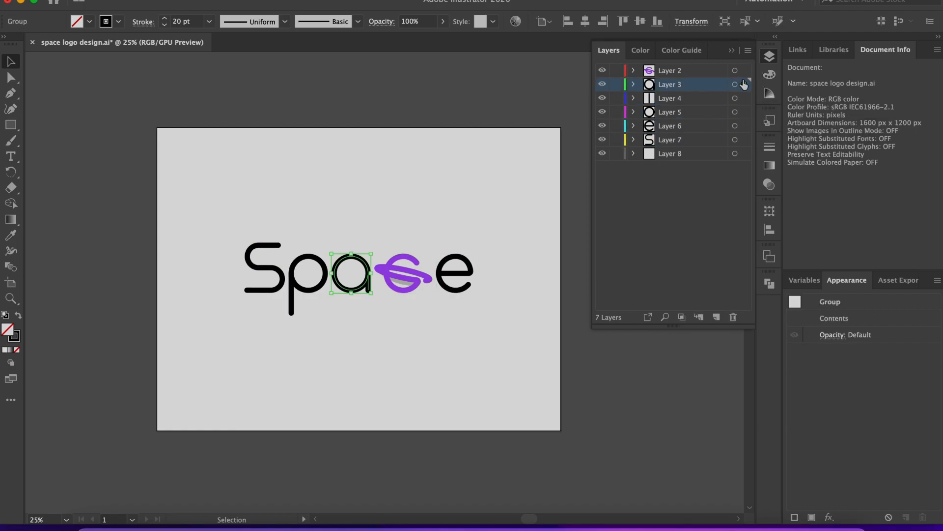
left_click(444, 215)
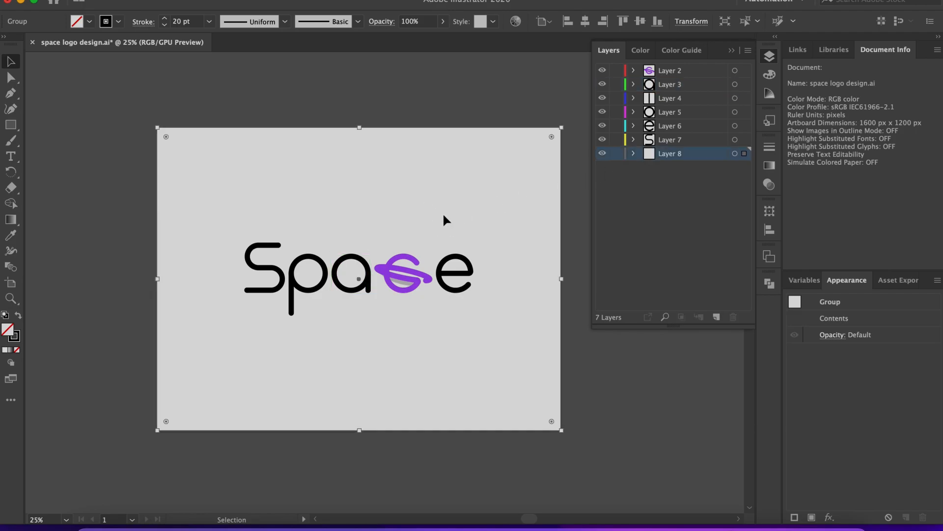
Go through Layer 3 to Layer 8 in the layer list one by one, and clear the artwork selection
left_click(687, 84)
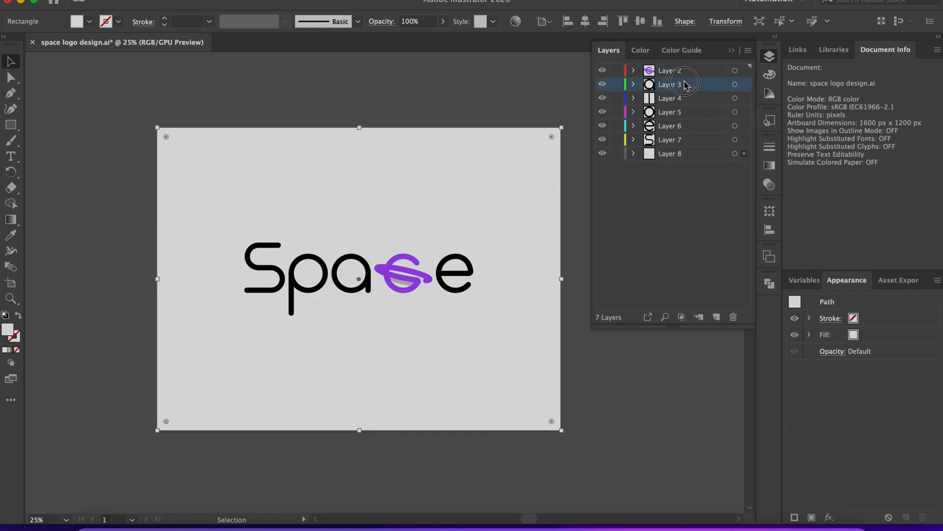
left_click(684, 100)
left_click(683, 115)
left_click(683, 128)
left_click(682, 141)
left_click(678, 156)
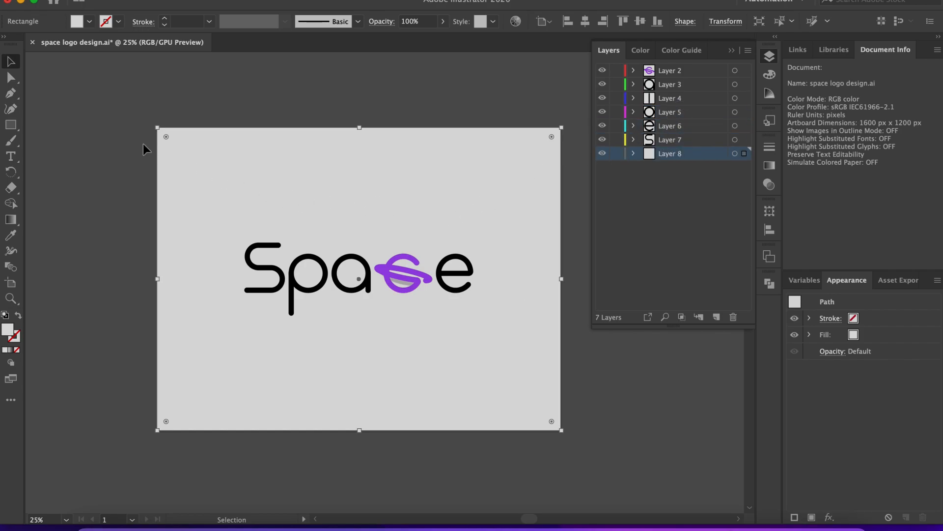
left_click(108, 138)
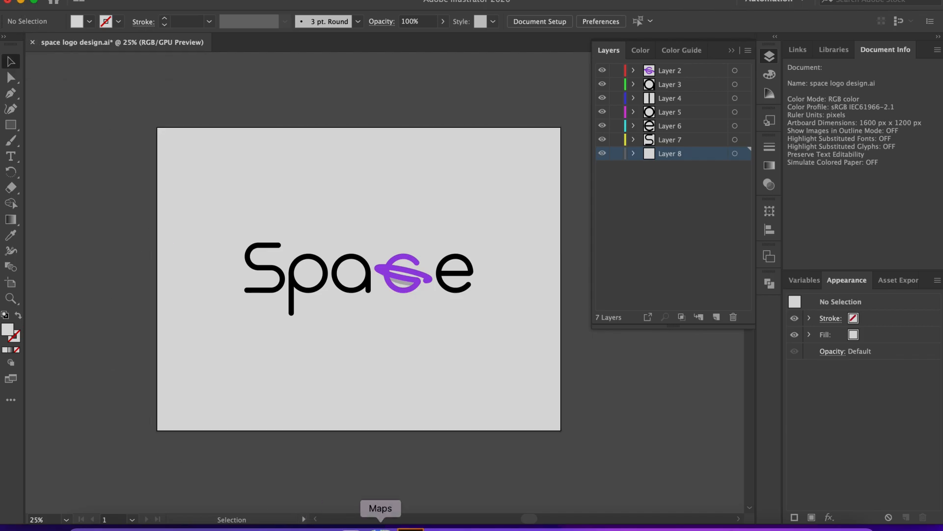
Switch to After Effects and import space logo design.ai from the Desktop as Composition - Retain Layer Sizes
left_click(434, 527)
right_click(50, 257)
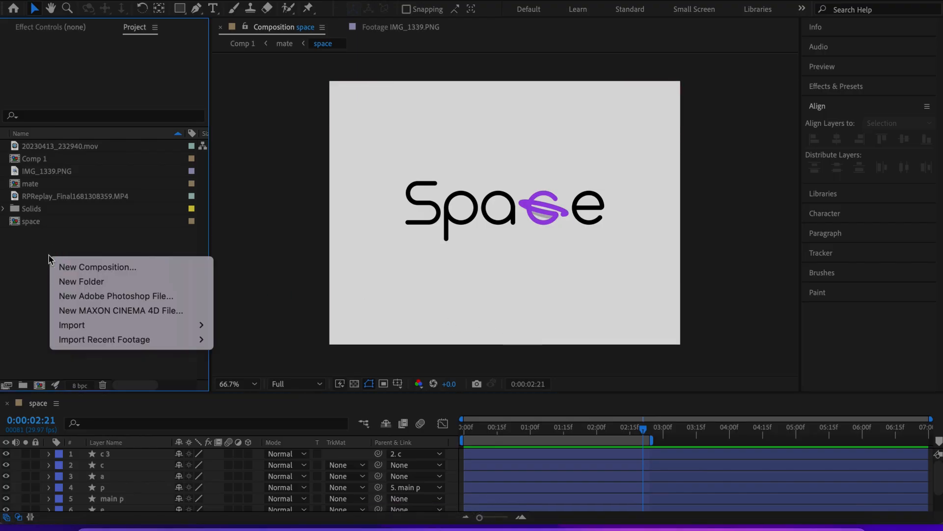
mouse_move(96, 326)
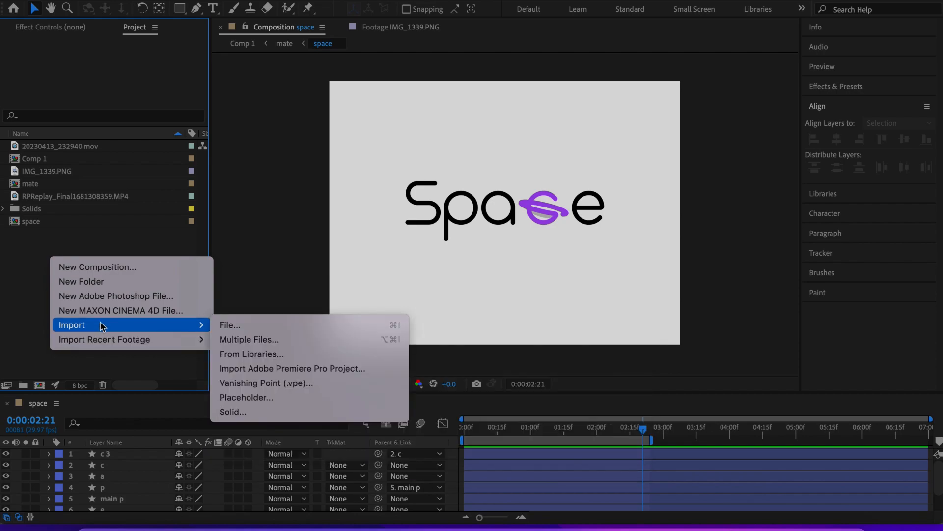
left_click(254, 327)
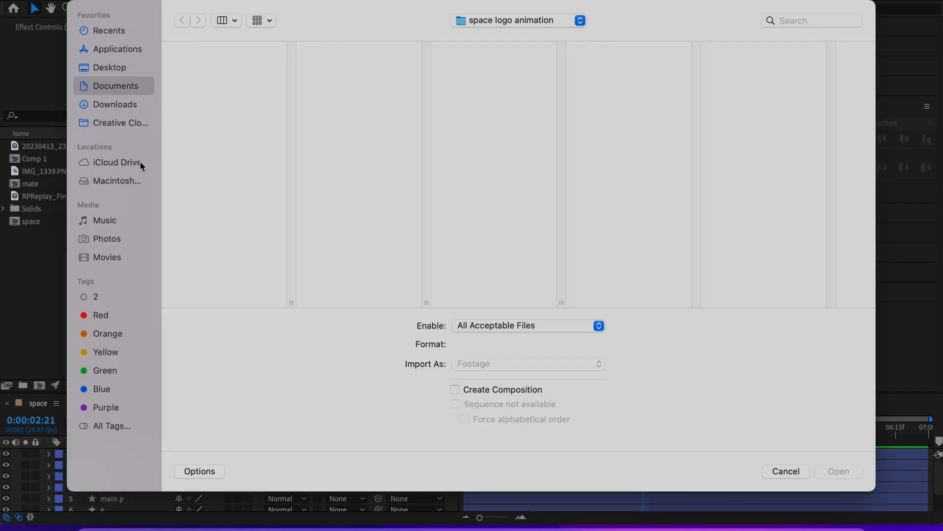
left_click(119, 70)
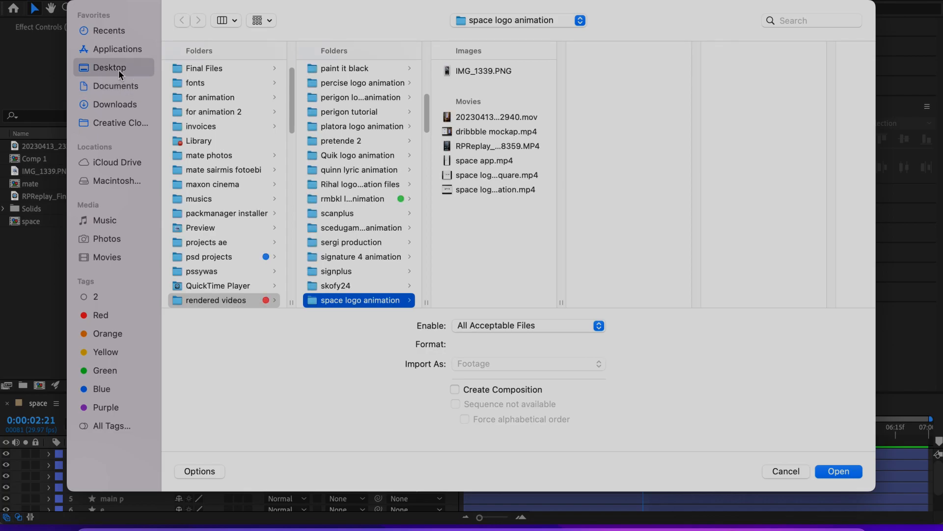
left_click(204, 120)
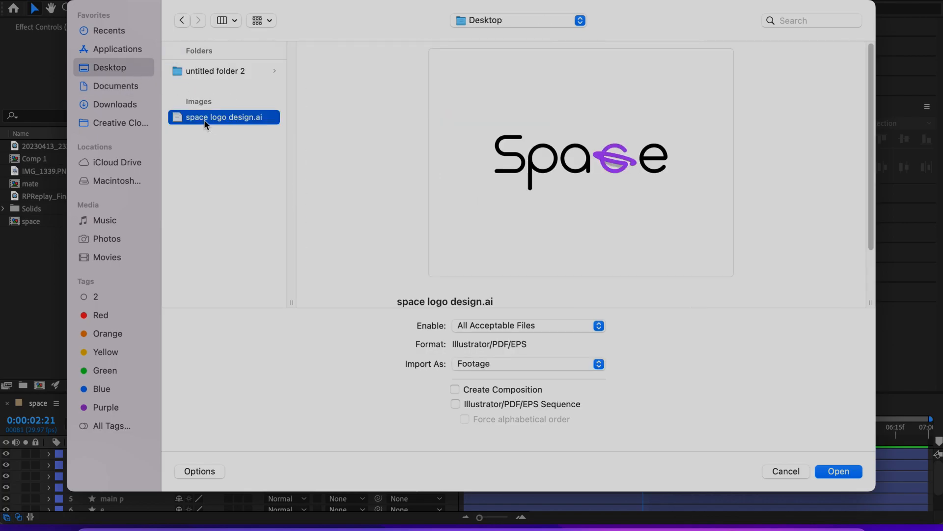
left_click(519, 366)
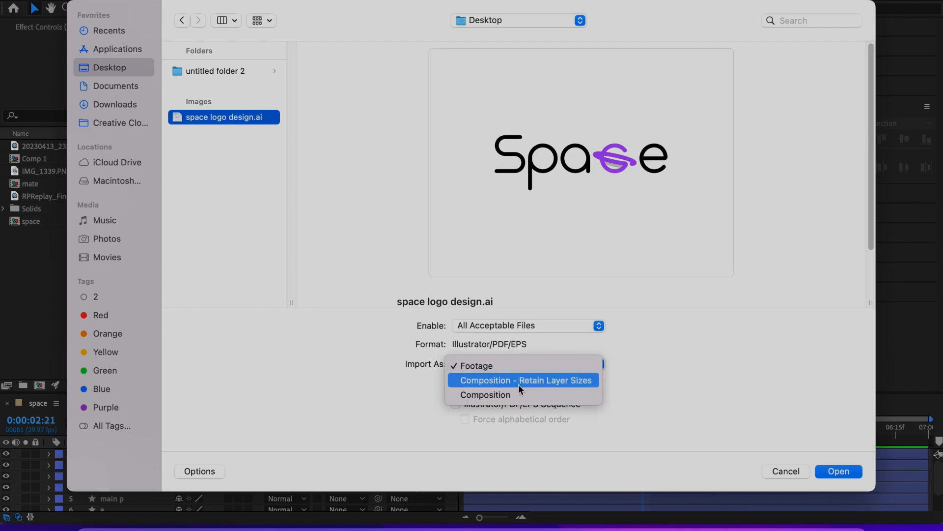
left_click(519, 381)
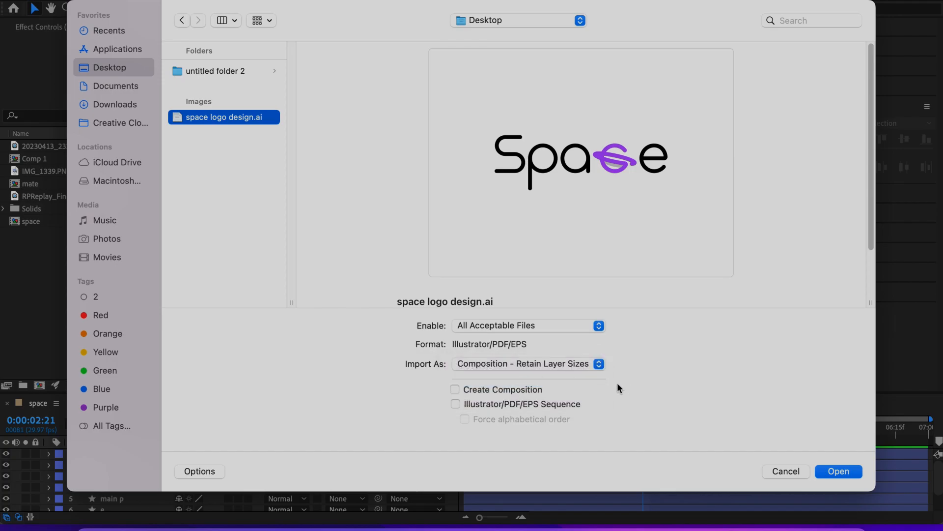
left_click(839, 471)
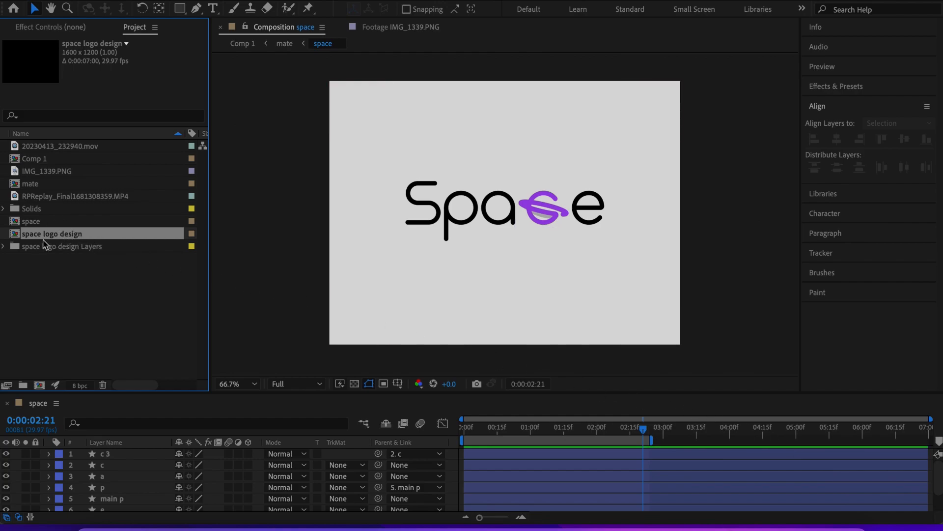
Open the imported space logo design composition and enlarge the timeline area to show all its layers
double_click(72, 240)
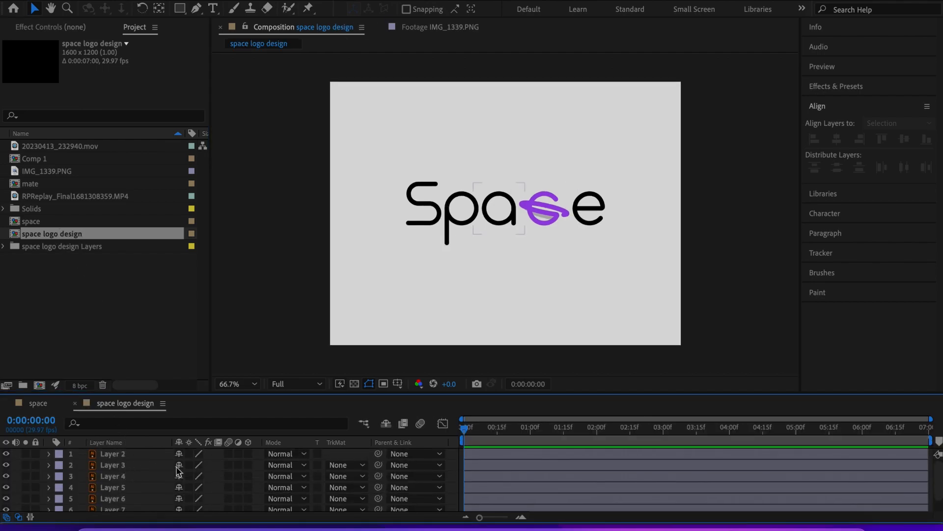
scroll(180, 471, "down", 1)
left_click_drag(268, 394, 270, 347)
Select Layer 2 through Layer 8 one at a time to identify each logo part, and deselect them
left_click(122, 415)
left_click(121, 423)
left_click(119, 434)
left_click(121, 445)
left_click(117, 456)
left_click(117, 468)
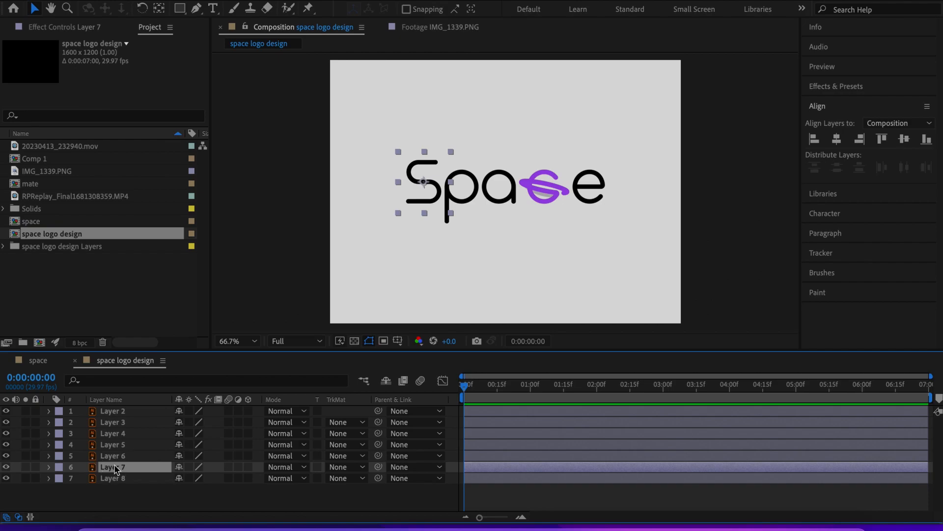
left_click(117, 480)
left_click(132, 489)
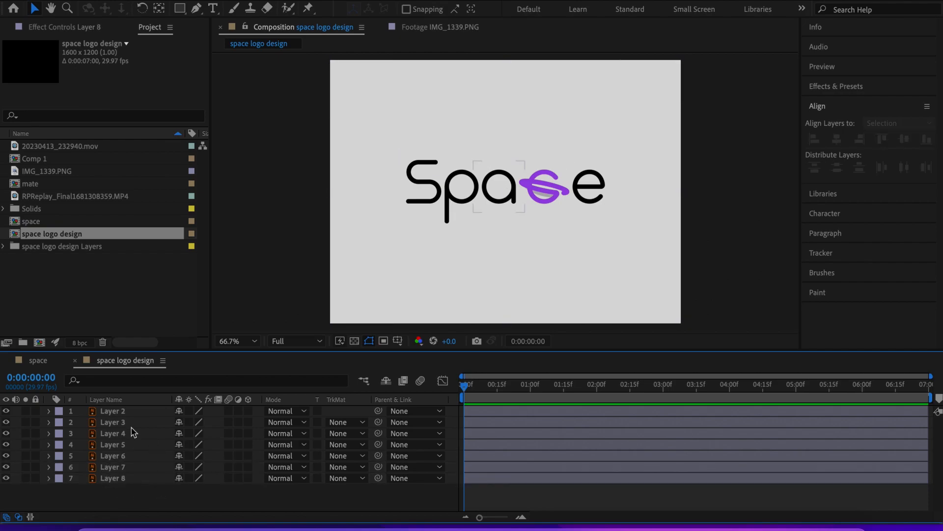
Compare Layers 2, 3 and 4, and examine the Transform properties available on Layer 2
left_click(110, 415)
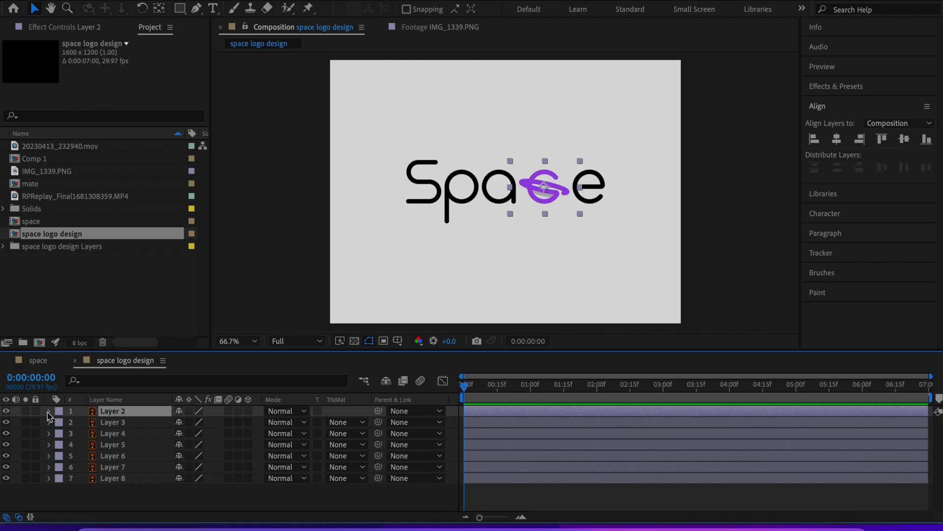
left_click(129, 422)
left_click(130, 433)
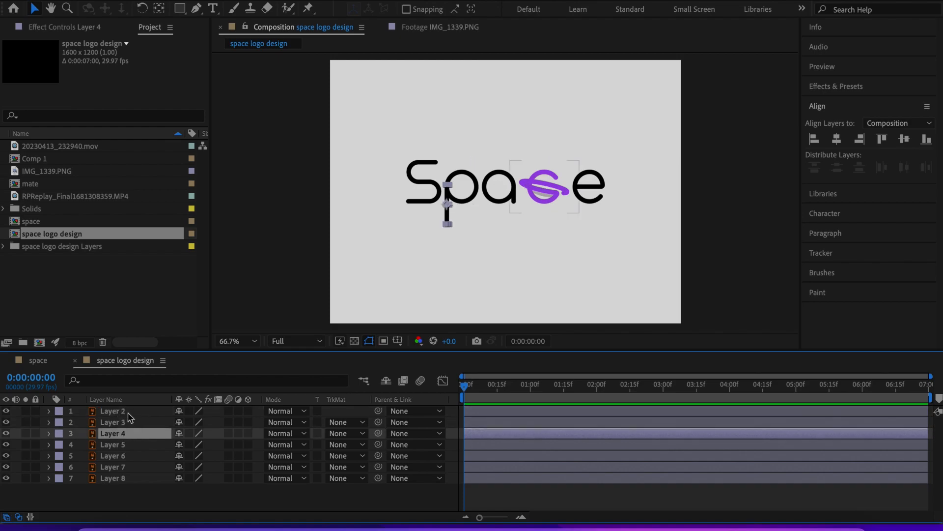
left_click(126, 411)
left_click(49, 411)
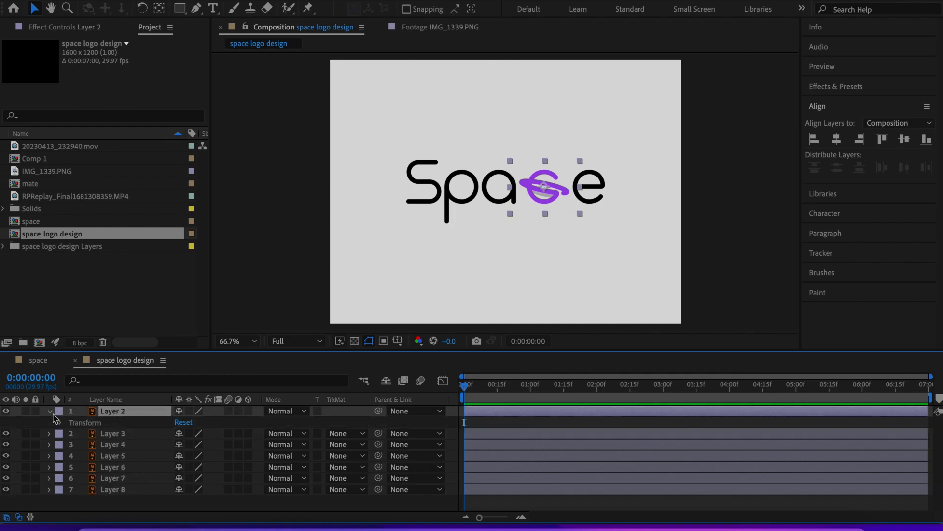
left_click(60, 422)
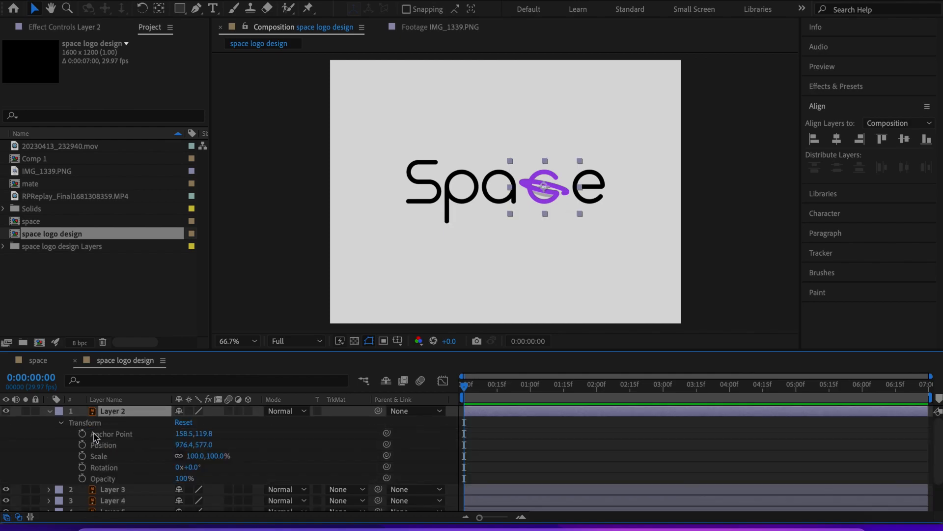
left_click(71, 424)
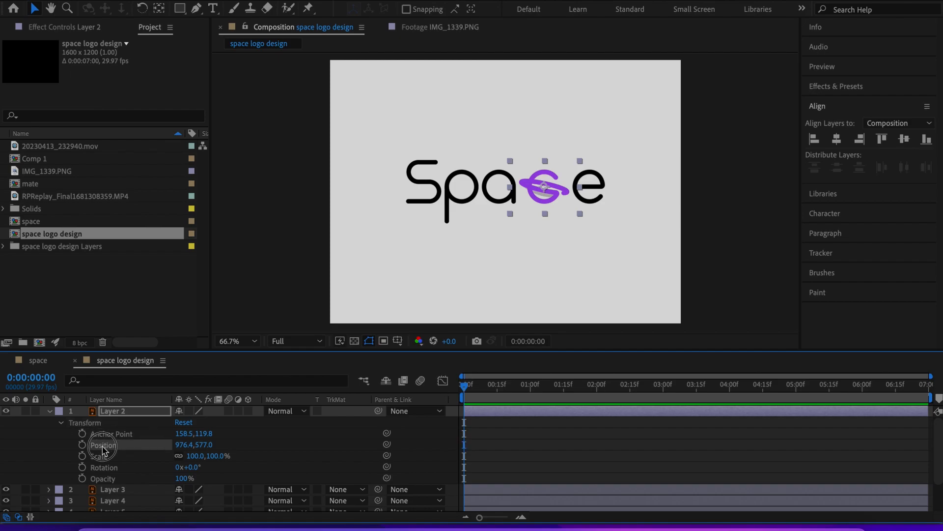
left_click_drag(206, 445, 221, 457)
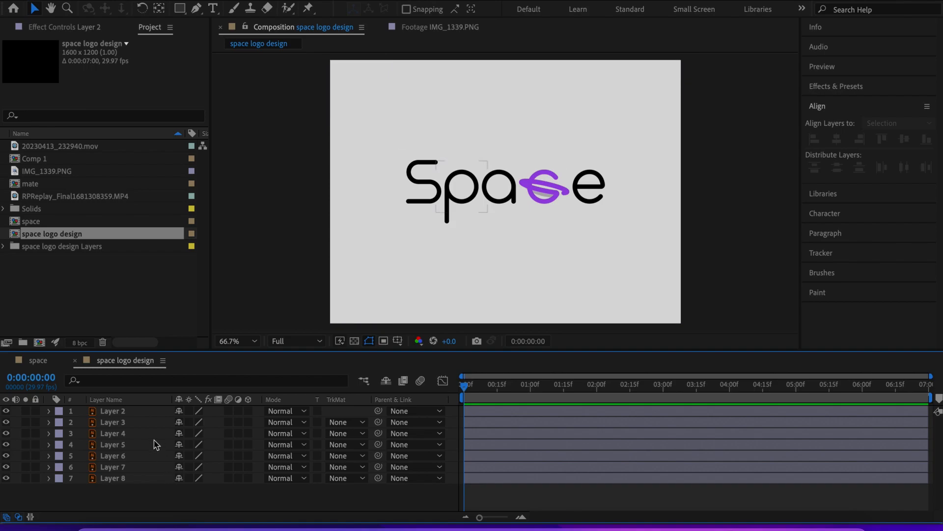
Convert Layer 2 through Layer 8 together into shape layers with Create Shapes from Vector Layer
left_click(142, 417)
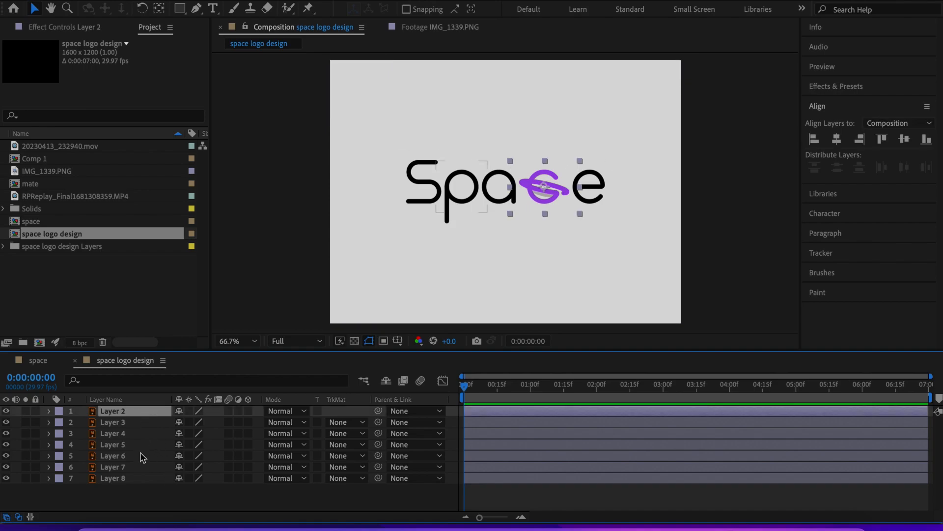
left_click(137, 478, "shift")
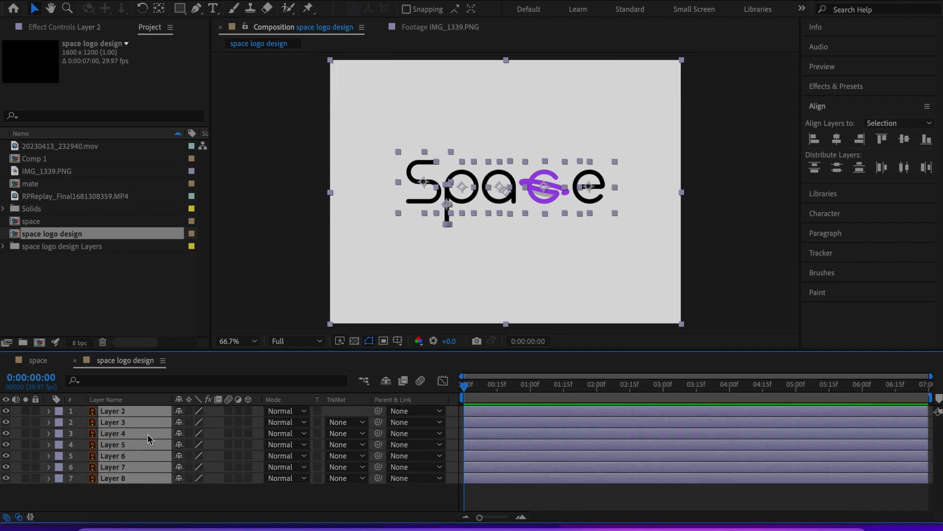
right_click(139, 411)
mouse_move(167, 413)
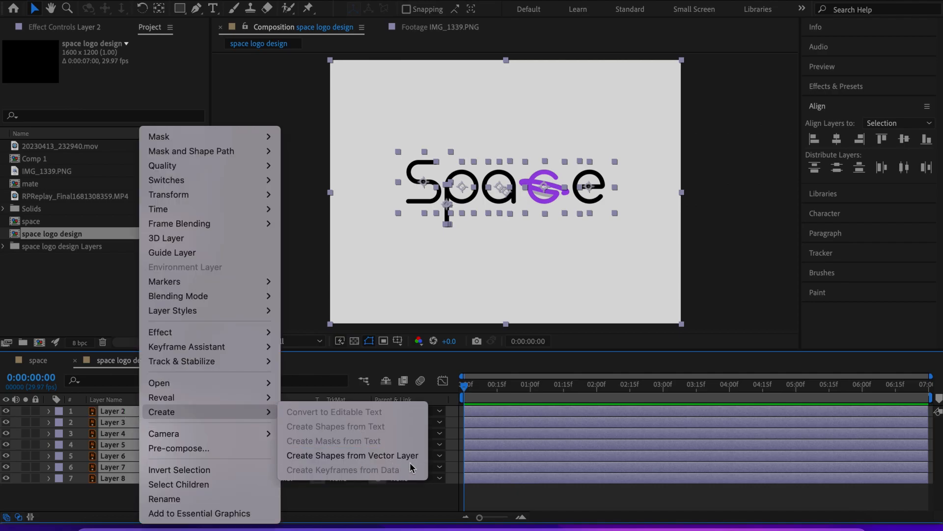
left_click(393, 455)
Select the original Layer 2 below its outlines and the space logo design Layers folder in the project
left_click(116, 424)
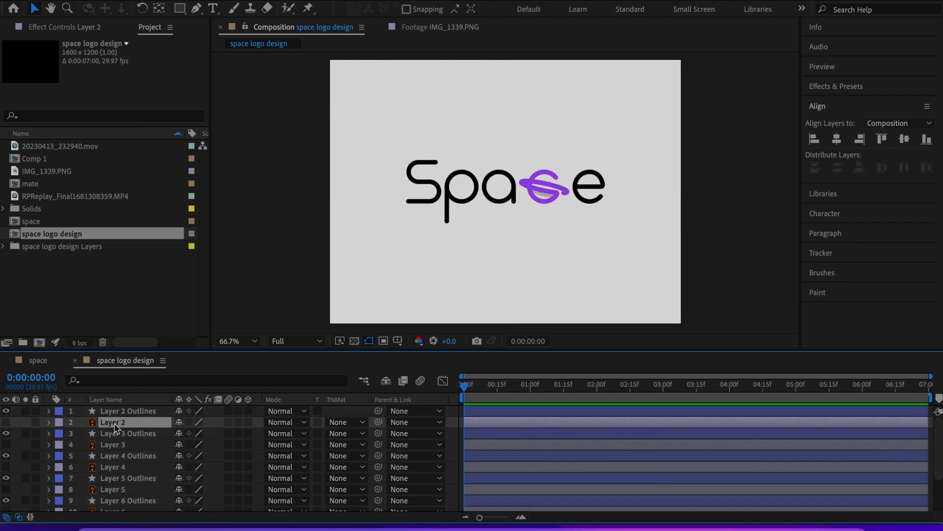
left_click(84, 285)
left_click(76, 246)
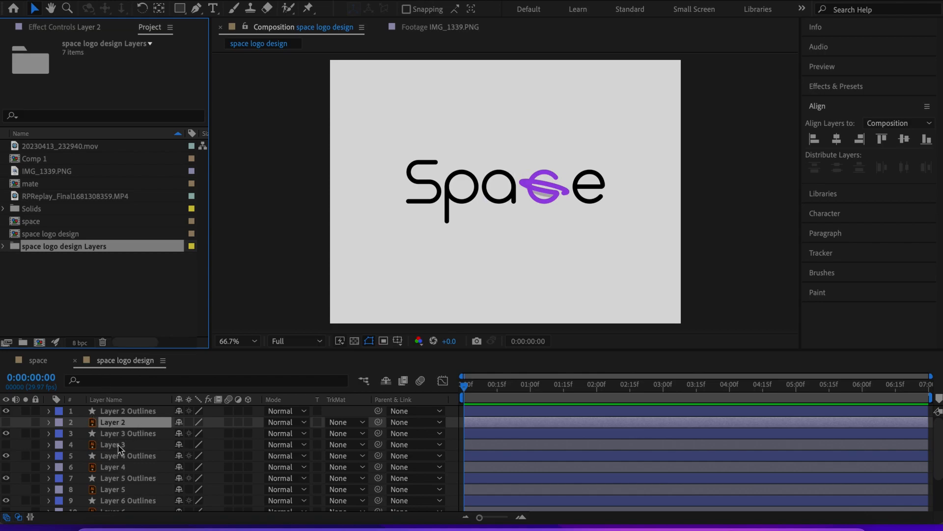
Delete the space logo design Layers folder together with the original Illustrator layers it contains
key("Delete")
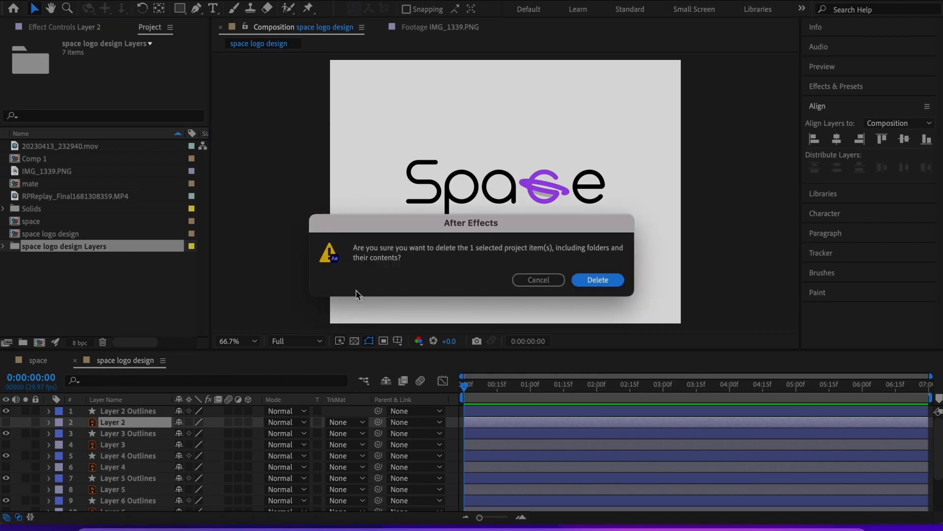
left_click(590, 278)
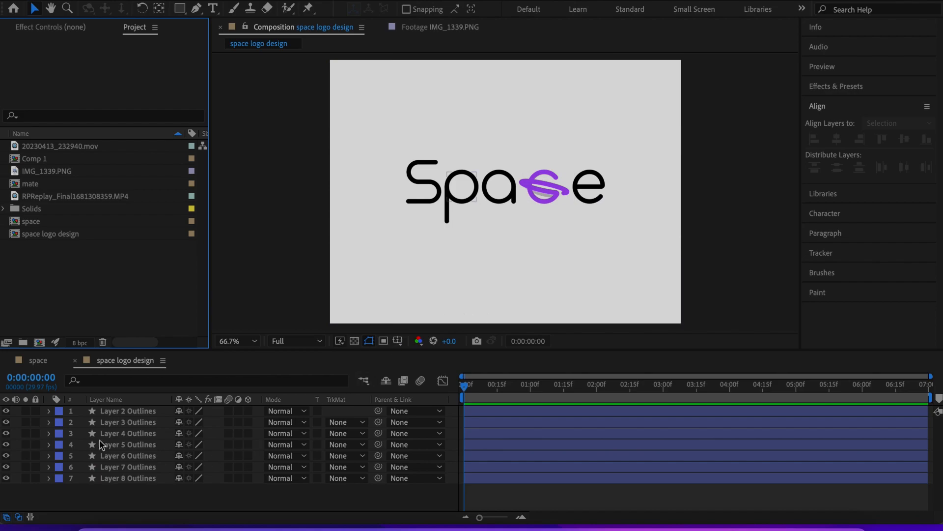
Check the separate outline layers of the letter p and expand Layer 5 Outlines down to its path
left_click(120, 416)
left_click(132, 434)
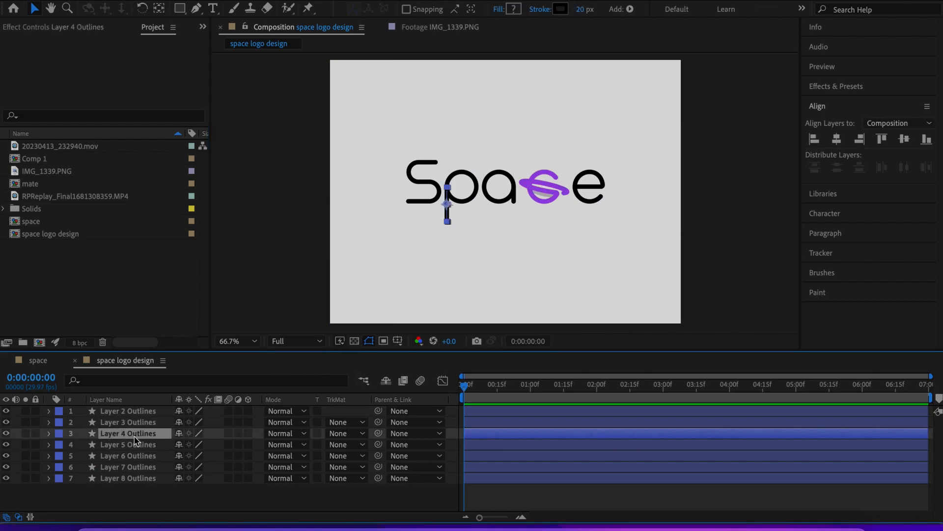
left_click(138, 446)
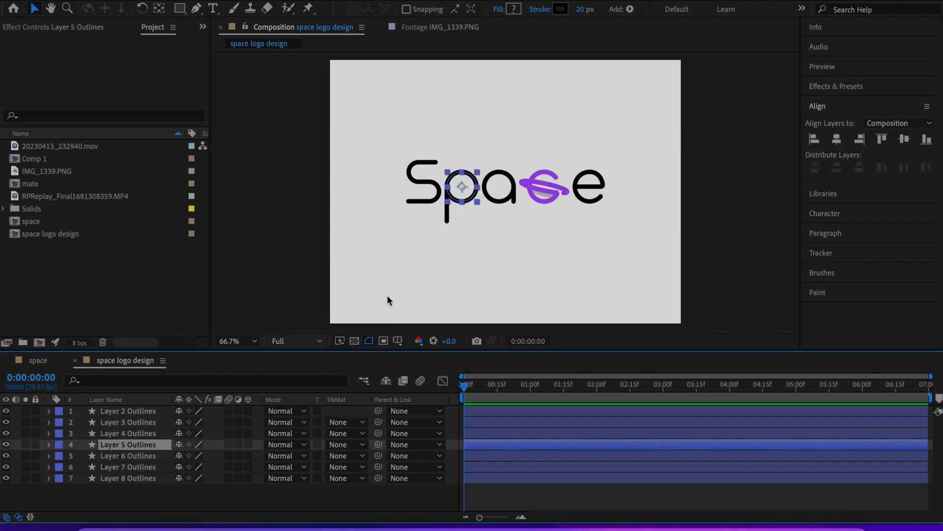
scroll(484, 198, "up", 2)
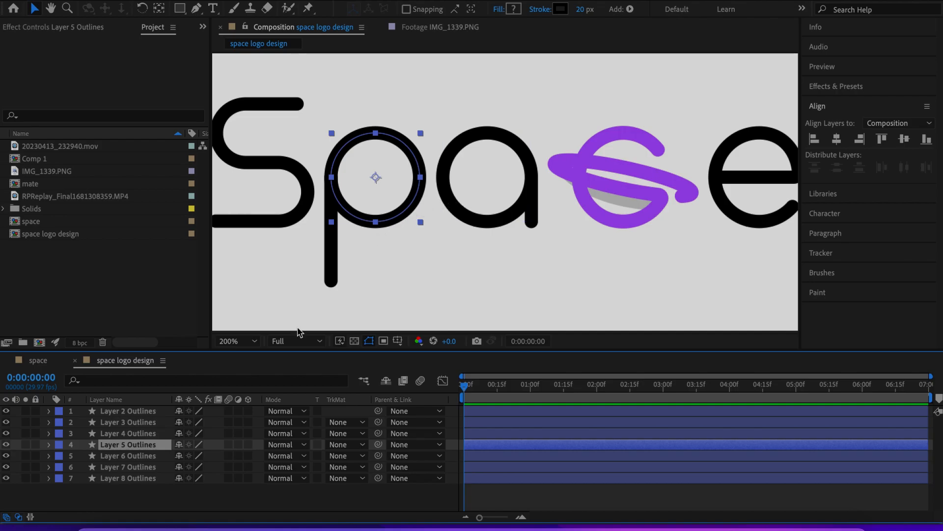
left_click(48, 445)
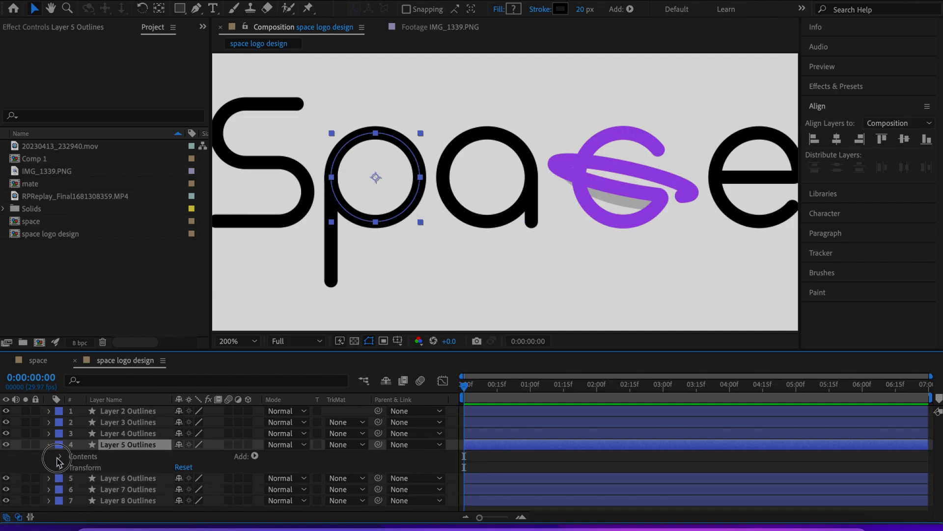
left_click(58, 458)
left_click(71, 468)
left_click(81, 479)
left_click(102, 479)
Try moving a point of the p's round path inward, undo the change, and collapse Layer 5 Outlines
left_click(419, 177)
left_click_drag(419, 177, 394, 178)
key("ctrl+z")
left_click(54, 445)
scroll(585, 227, "down", 2)
left_click(302, 506)
Rename Layer 7 Outlines as S and Layer 6 Outlines as e
left_click(144, 467)
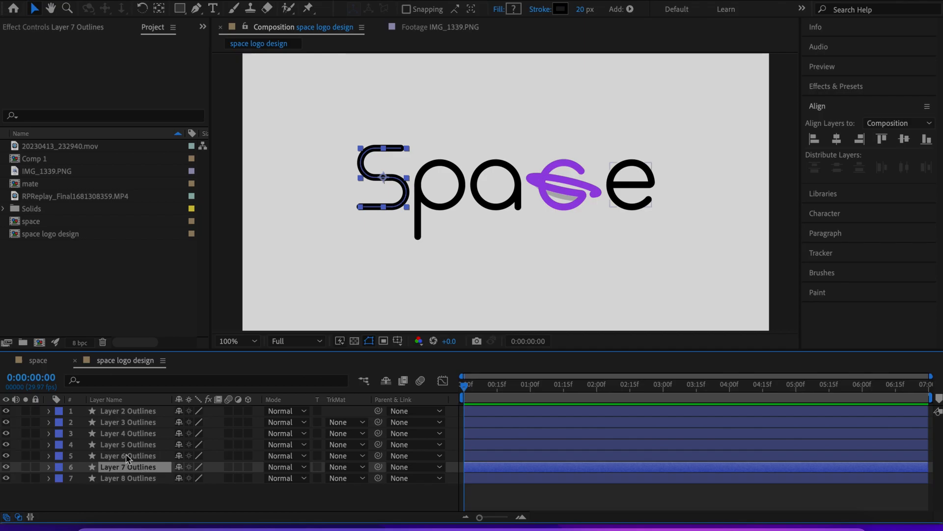
key("Return")
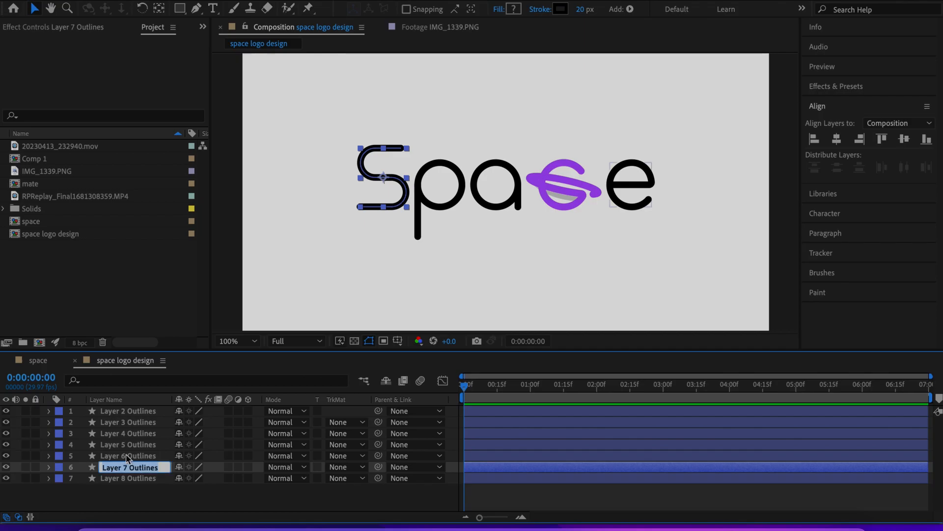
type("S")
key("Return")
left_click(127, 457)
key("Return")
type("E")
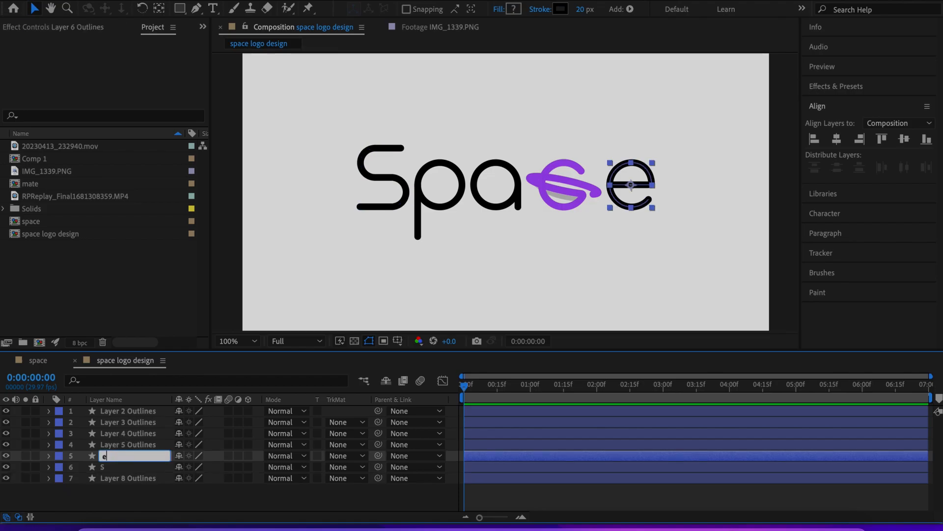
key("Return")
Rename Layer 5 Outlines as P 1 and Layer 4 Outlines as p2
left_click(140, 445)
key("Return")
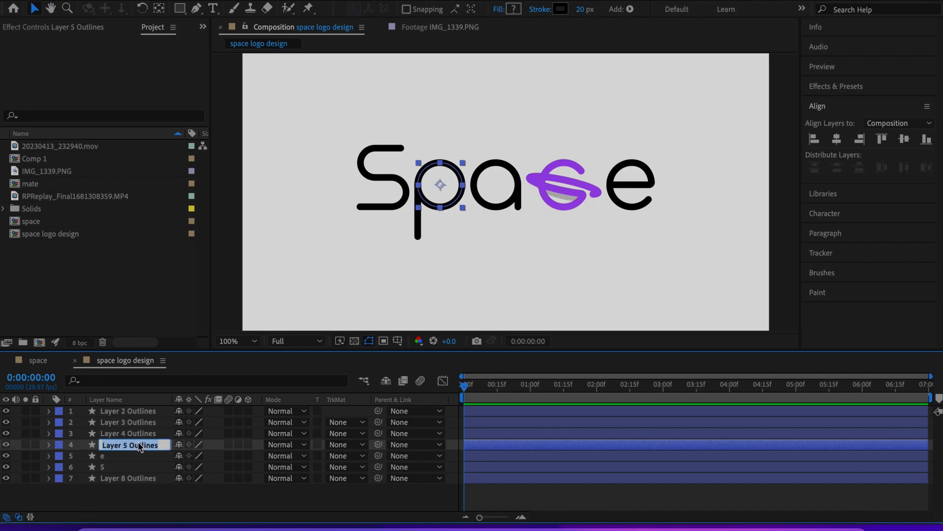
type("P")
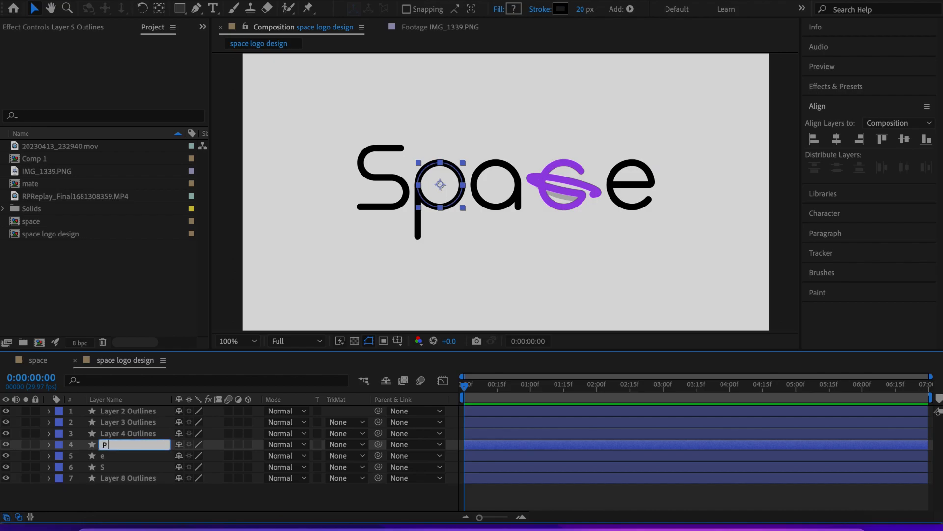
type(" 1")
left_click(155, 494)
left_click(125, 433)
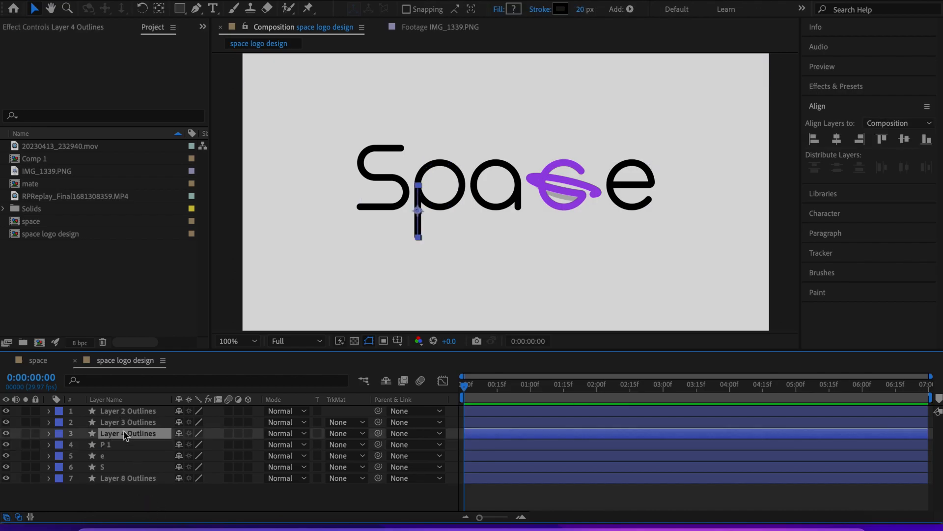
key("Return")
type("P")
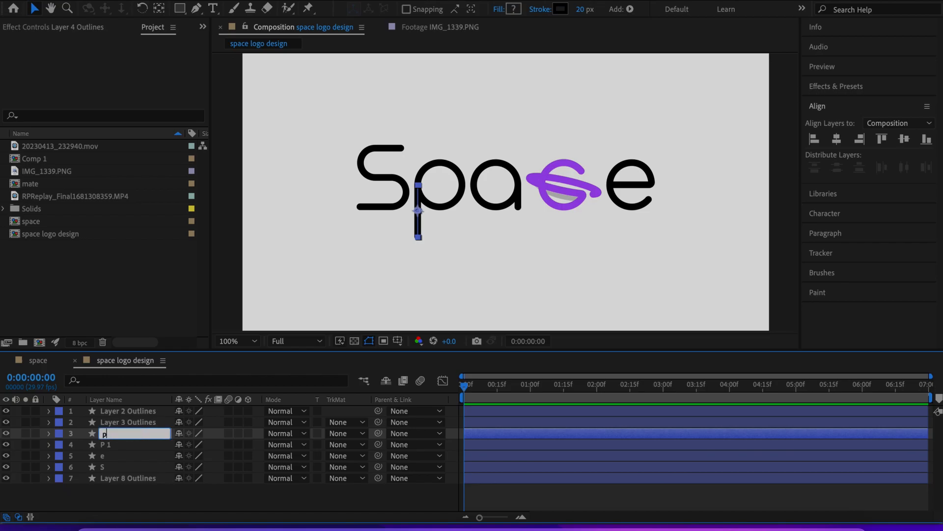
left_click(130, 497)
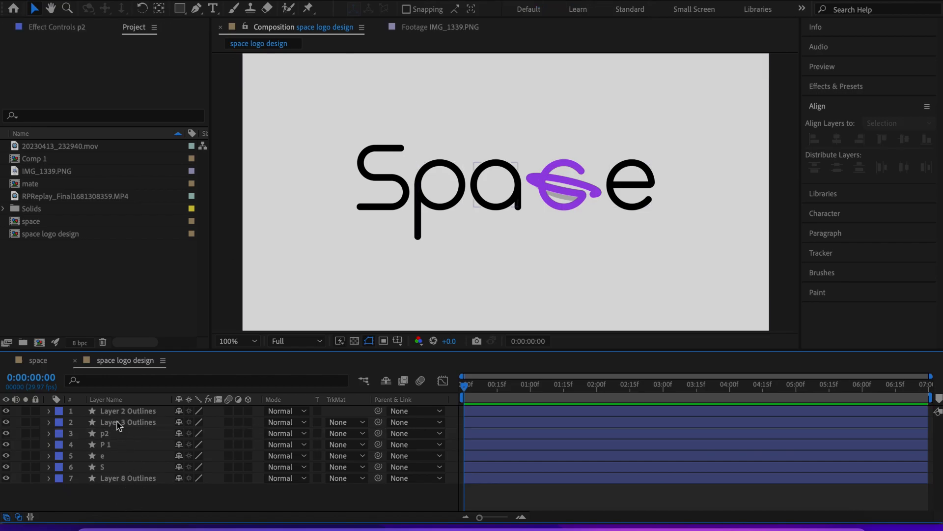
Rename Layer 3 Outlines as a and Layer 2 Outlines as c
left_click(117, 423)
key("Return")
type("a")
key("Return")
left_click(132, 412)
key("Return")
type("c")
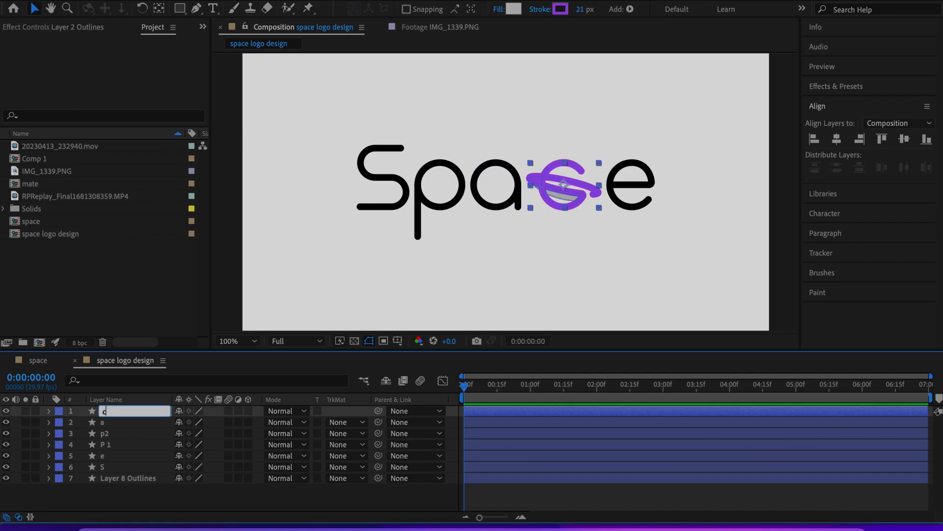
key("Return")
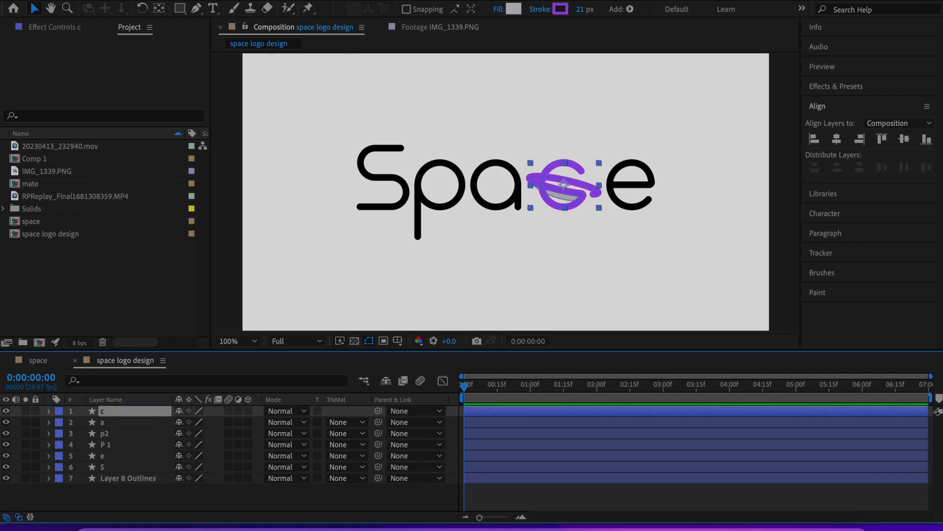
Rename the background layer, Layer 8 Outlines, as bg
left_click(215, 501)
type("bg")
key("Return")
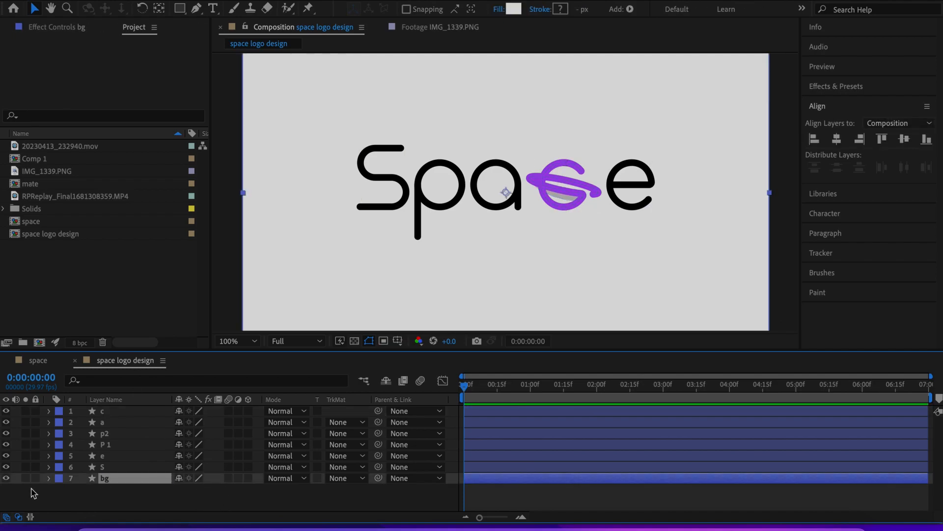
left_click(74, 508)
Move layer e to the top of the layer stack and check the order of the letter layers
left_click(113, 467)
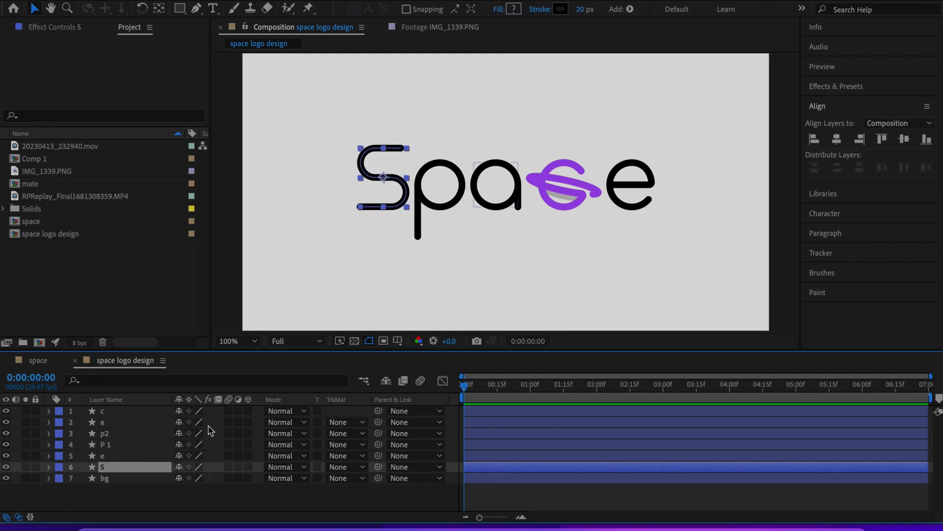
left_click_drag(115, 458, 125, 411)
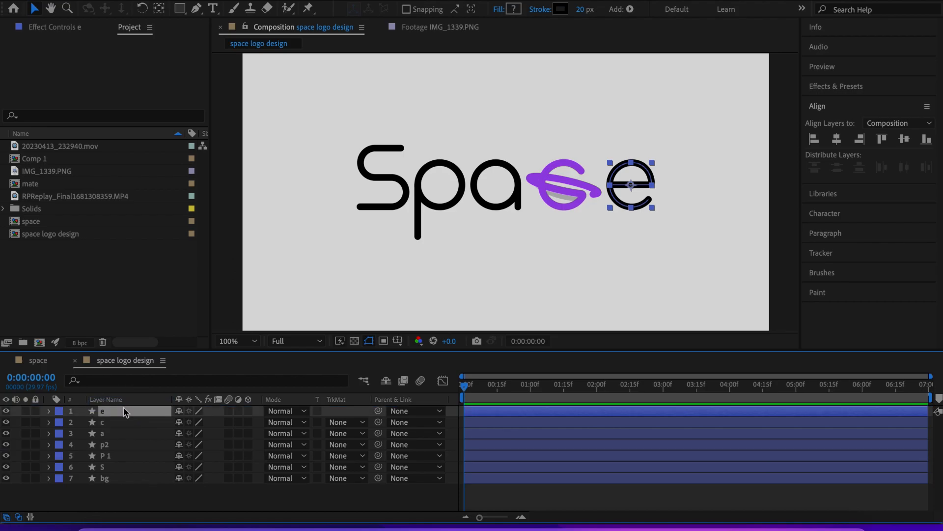
left_click(107, 421)
left_click(107, 433)
left_click(109, 445)
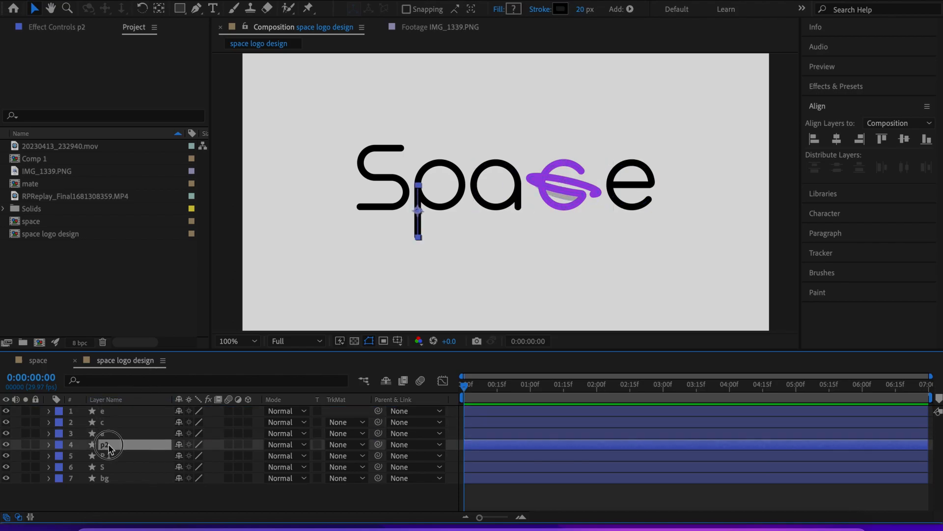
left_click(109, 455)
left_click(110, 467)
left_click(138, 500)
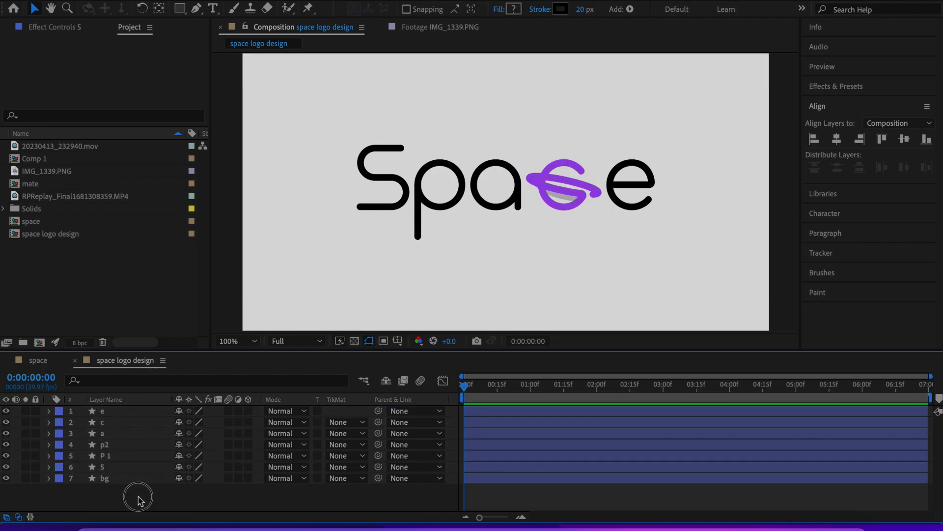
Add Trim Paths to the contents of layer e and expand its properties
left_click(107, 415)
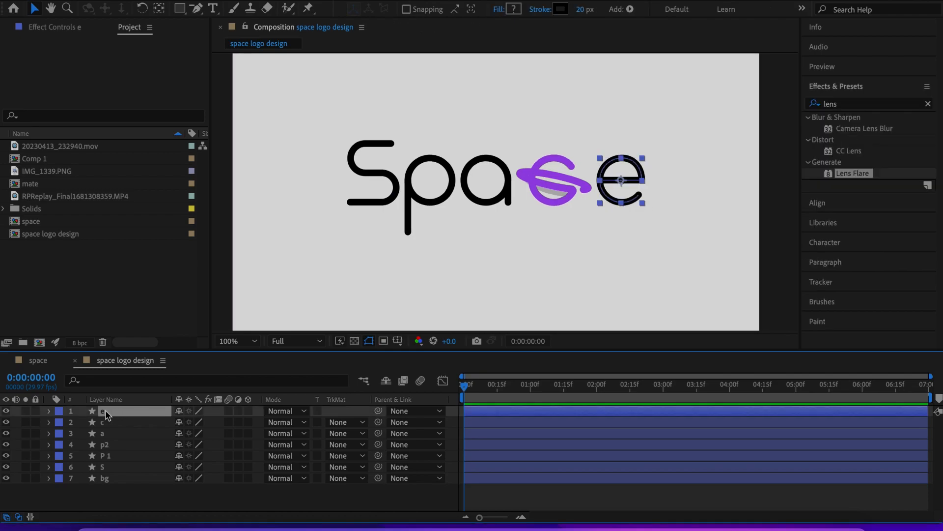
left_click(49, 411)
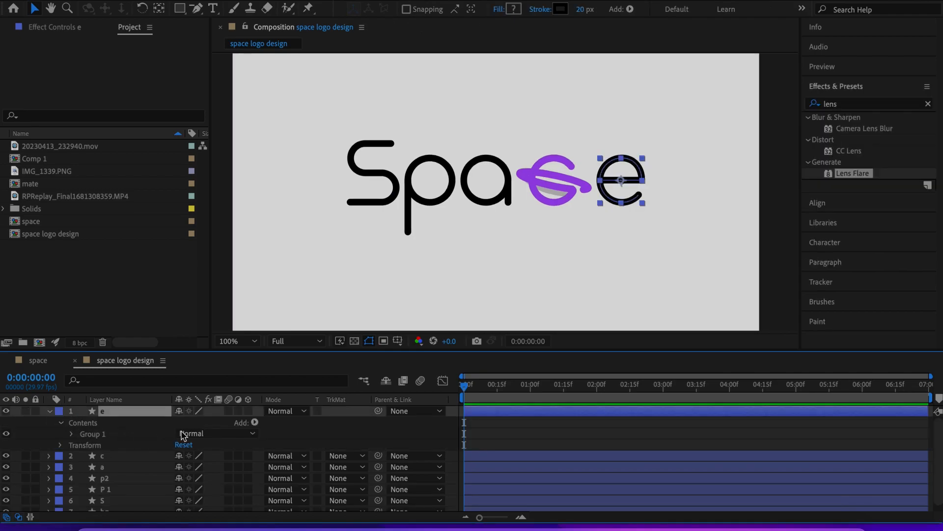
left_click(255, 423)
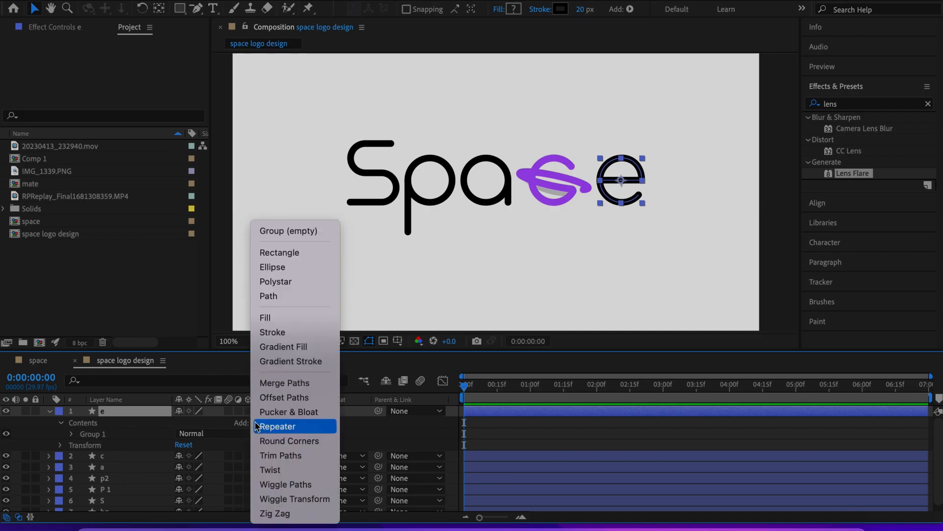
left_click(271, 457)
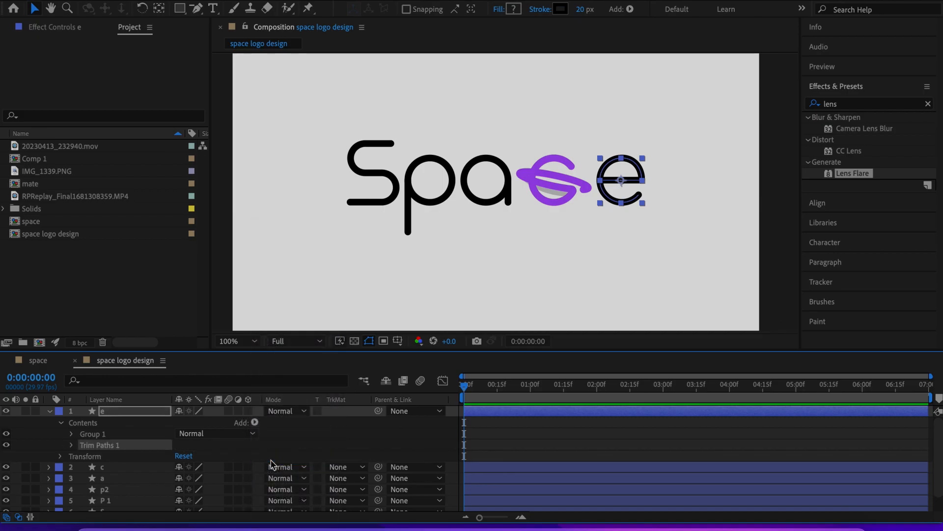
left_click(72, 445)
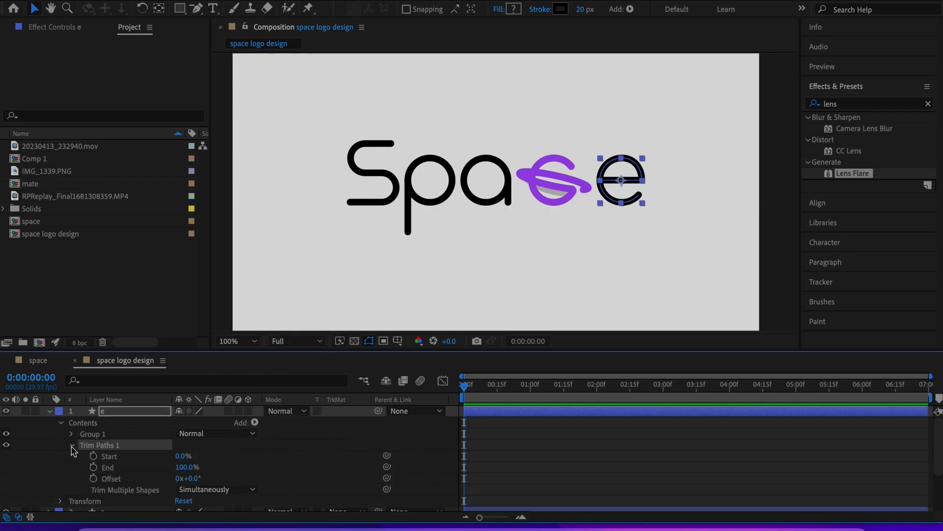
Set the Trim Paths Start of layer e to 99.9% and collapse the layer
left_click(216, 465)
mouse_move(182, 456)
left_mouse_down()
mouse_move(268, 481)
mouse_move(182, 465)
mouse_move(248, 492)
mouse_move(265, 488)
left_mouse_up()
left_click(184, 456)
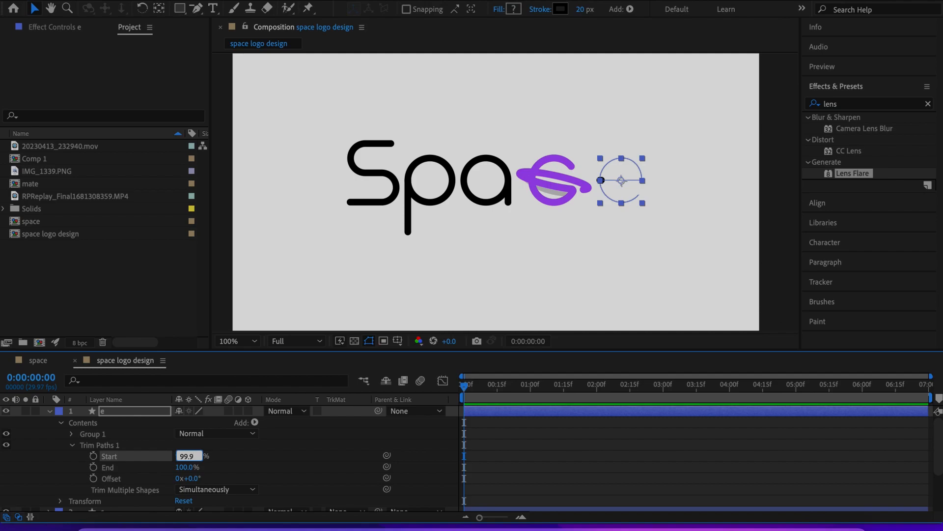
left_click(322, 456)
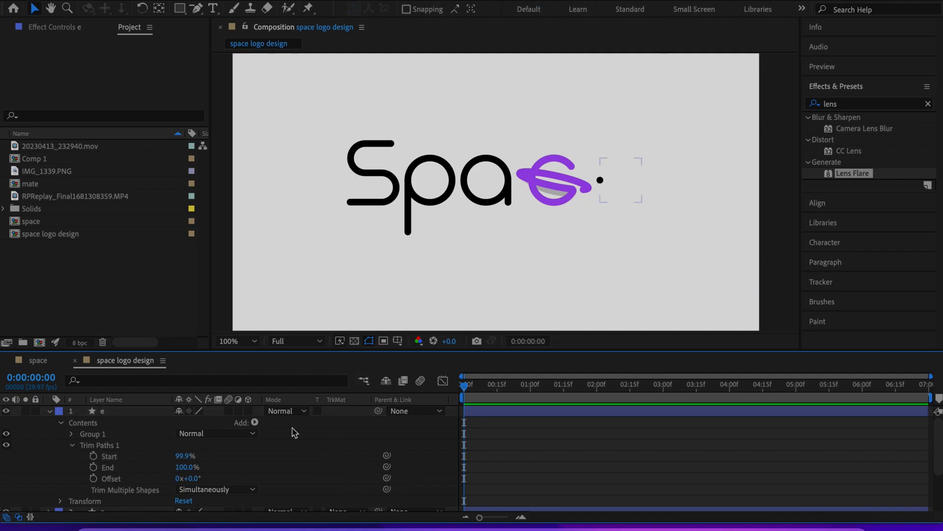
left_click(97, 413)
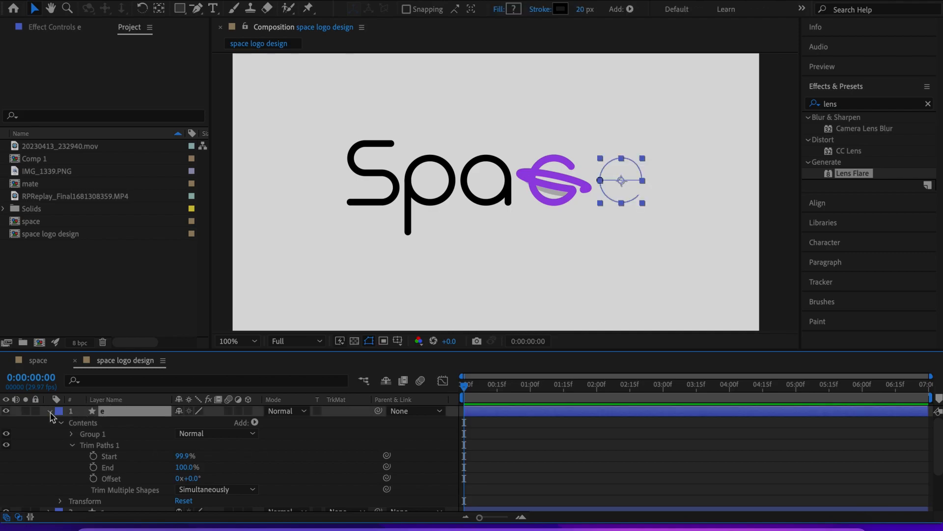
left_click(49, 413)
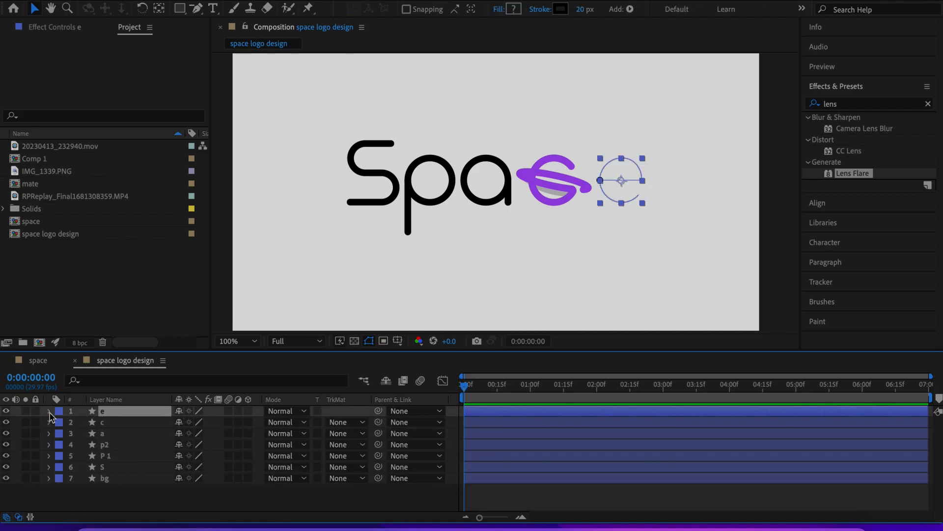
Add Trim Paths to the contents of layer a and expand its properties
left_click(106, 434)
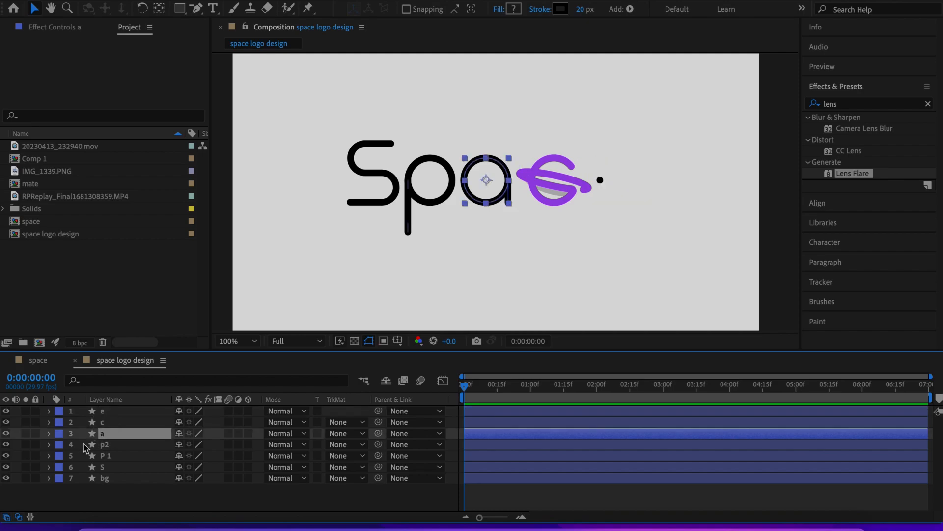
left_click(48, 433)
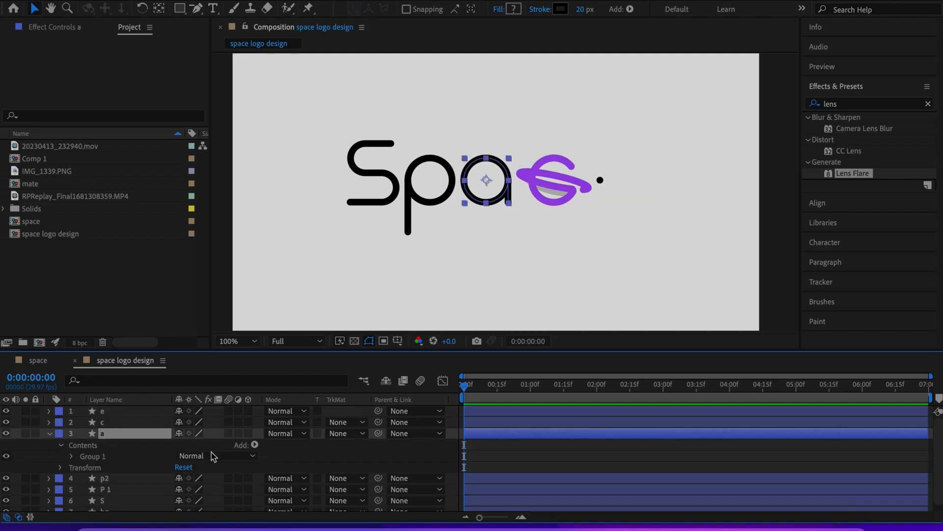
left_click(255, 445)
left_click(275, 453)
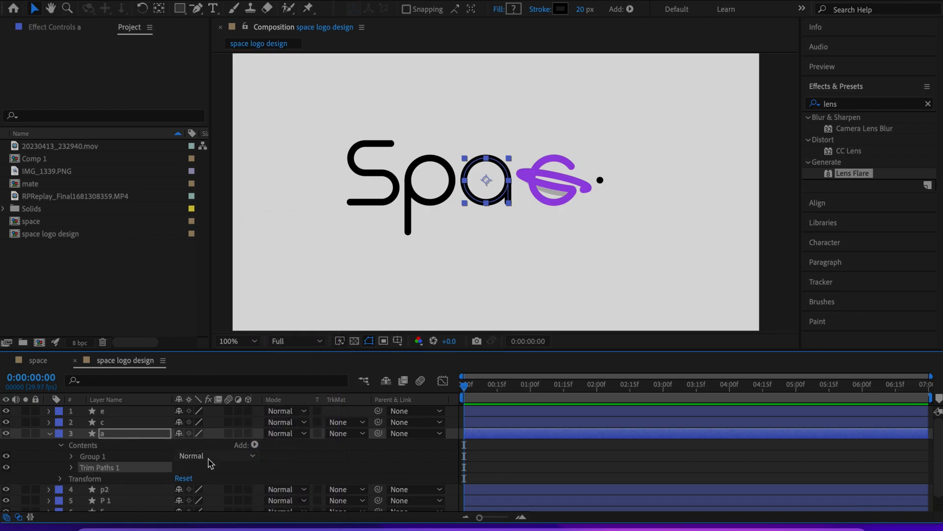
left_click(72, 467)
Try a Trim Paths Start of 99% on layer a, and instead set Start to 0% and End to 2%
left_click_drag(182, 472, 259, 486)
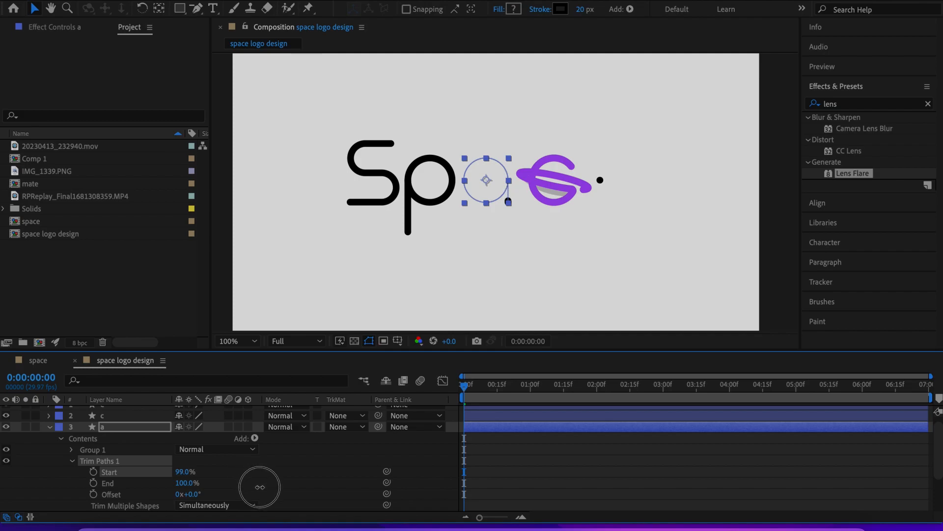
mouse_move(260, 487)
left_mouse_down()
mouse_move(149, 467)
mouse_move(174, 484)
mouse_move(121, 485)
left_mouse_up()
left_click(101, 484)
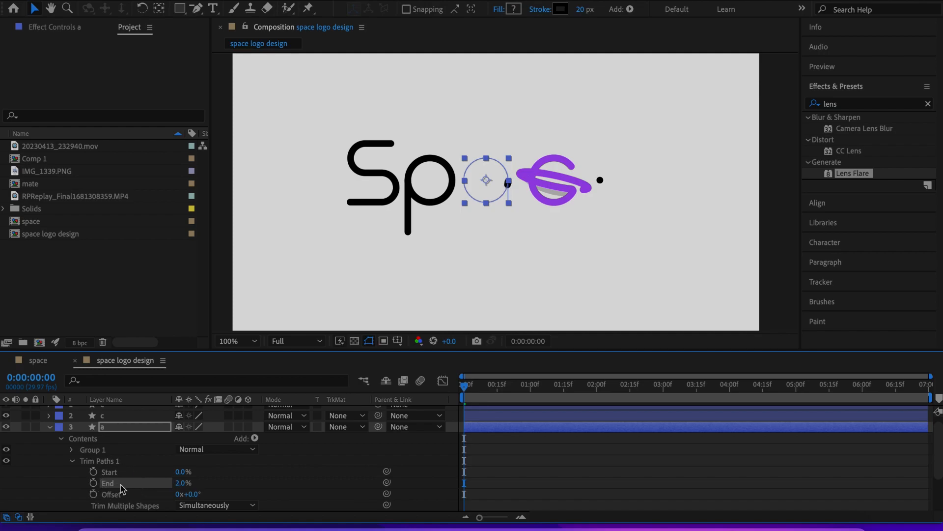
Set the Trim Paths End of layer a to 0.1% and collapse the layer
left_click(180, 483)
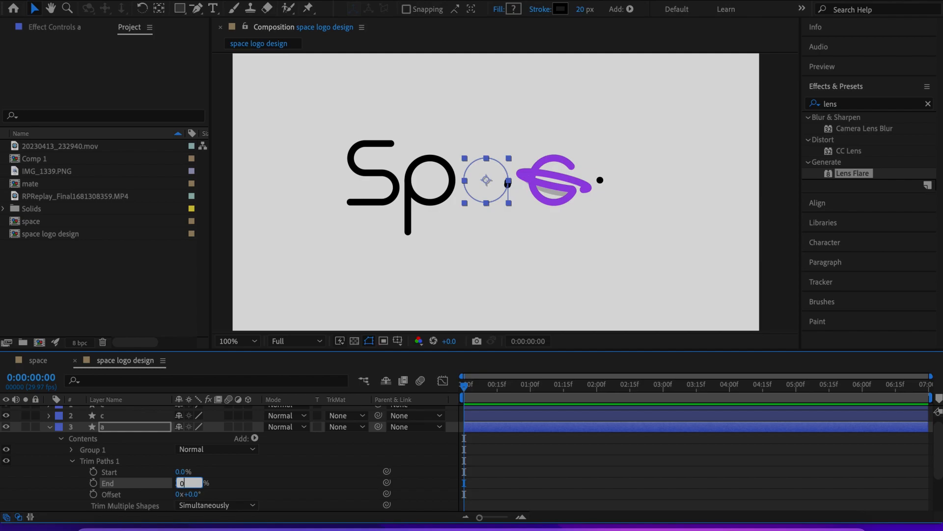
type("0.1")
left_click(298, 470)
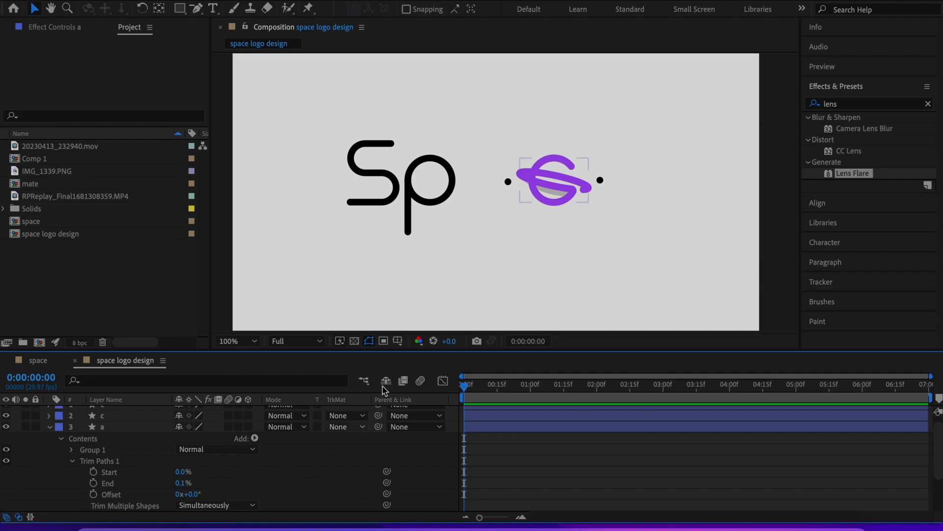
left_click(139, 428)
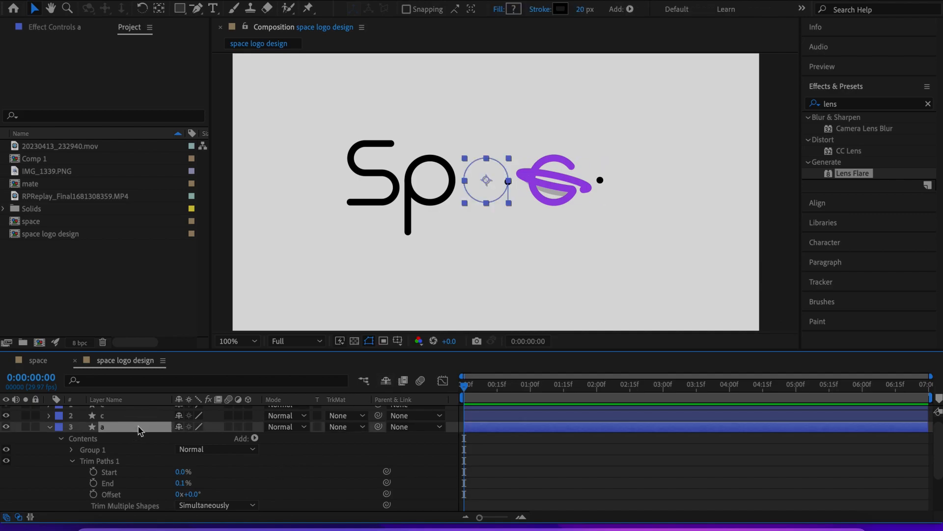
left_click(50, 428)
Add Trim Paths to the contents of layer p2 and expand its properties
left_click(110, 444)
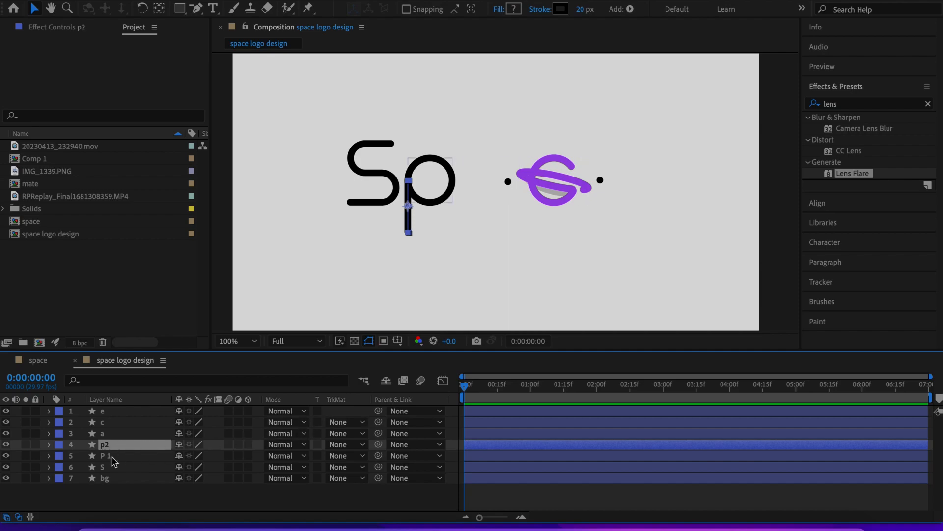
left_click(49, 445)
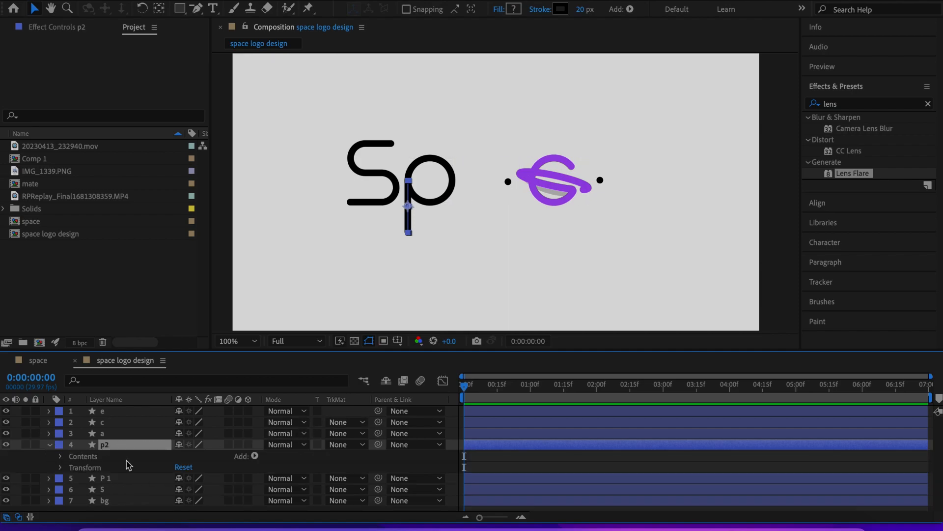
left_click(255, 456)
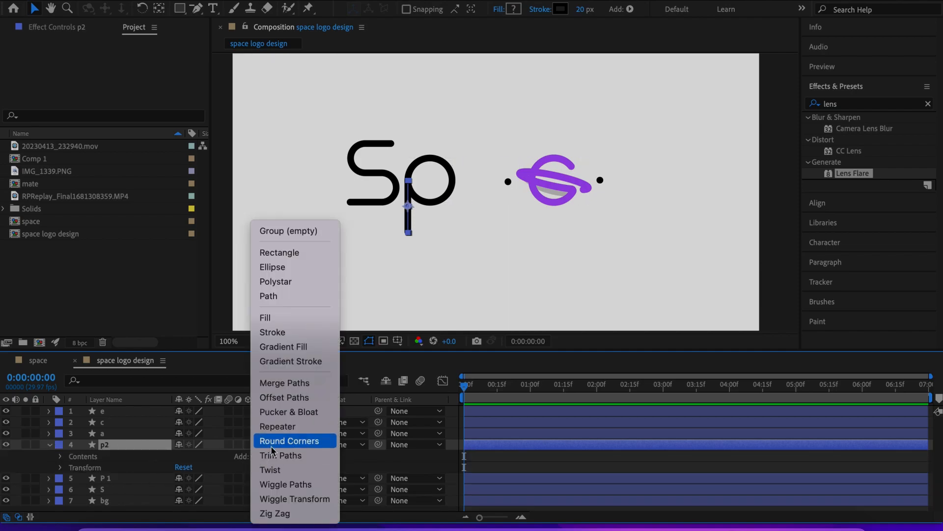
left_click(271, 457)
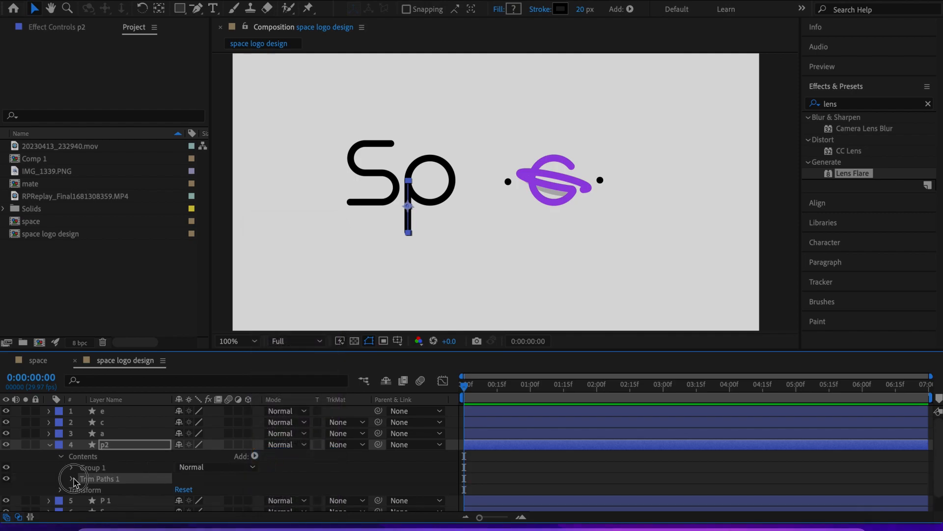
left_click(72, 478)
Set the Trim Paths End of layer p2 to 0% and parent the collapsed layer to P 1
left_click_drag(186, 487, 82, 473)
left_click(61, 478)
left_click(131, 427)
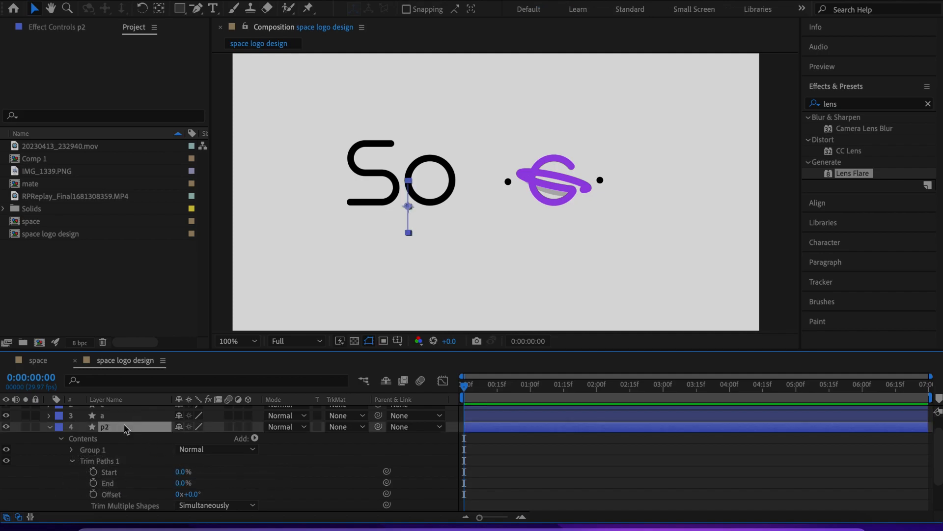
left_click(49, 427)
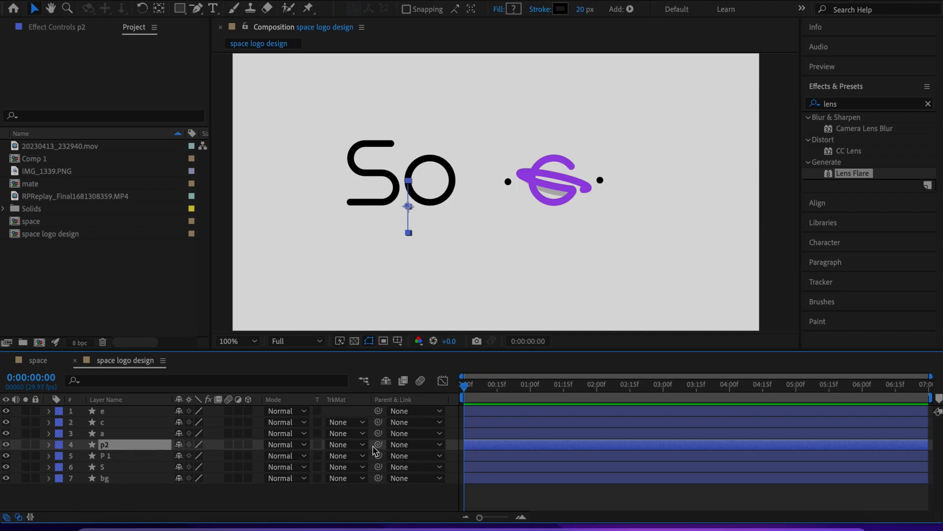
left_click_drag(379, 445, 130, 460)
Test the parent link between p2 and P 1 by moving layer P 1 in the composition, and undo the move
left_click(119, 458)
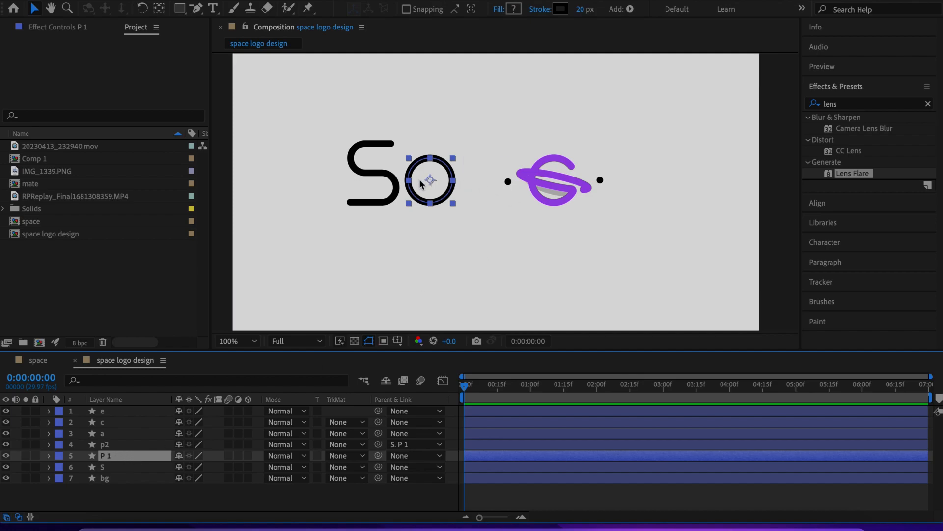
left_click_drag(434, 182, 453, 171)
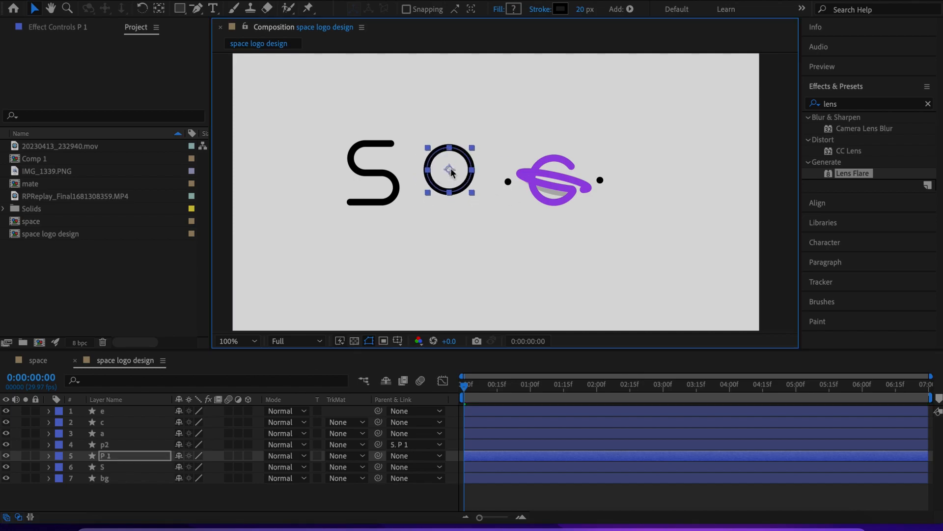
left_click(129, 445)
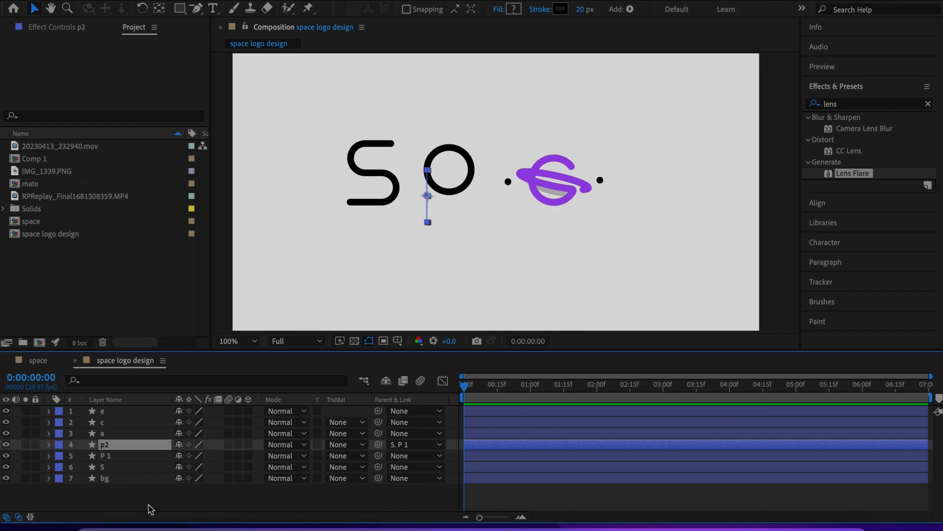
key("ctrl+z")
key("ctrl+z")
key("ctrl+z")
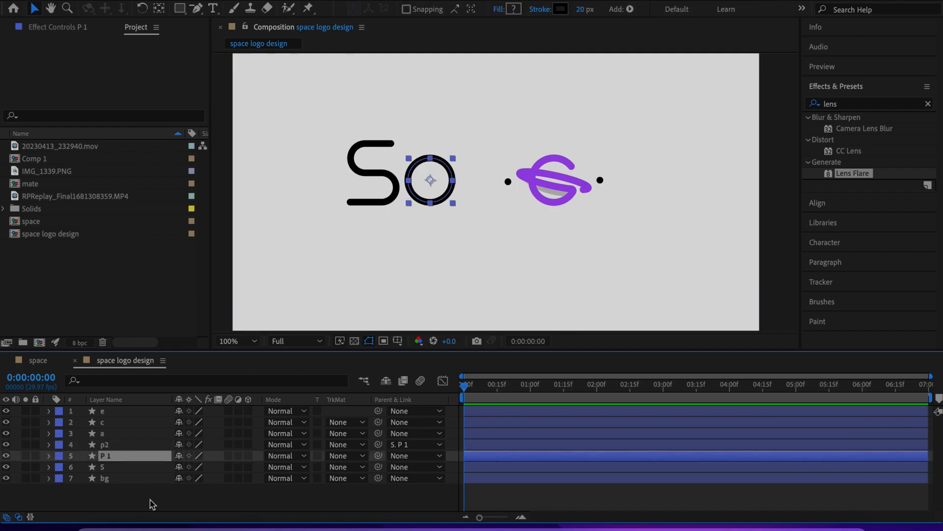
left_click(130, 446)
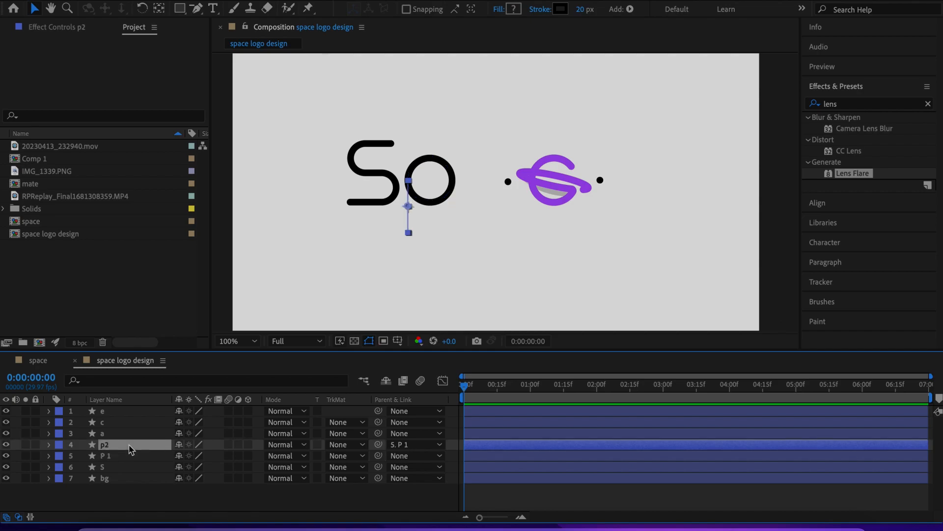
left_click(129, 505)
Add Trim Paths to the contents of layer P 1 and expand its properties
left_click(120, 456)
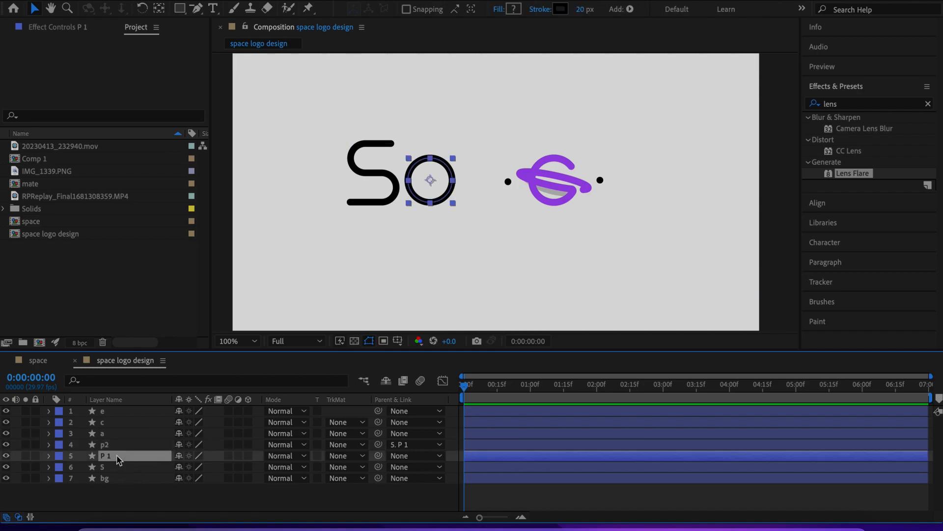
left_click(48, 456)
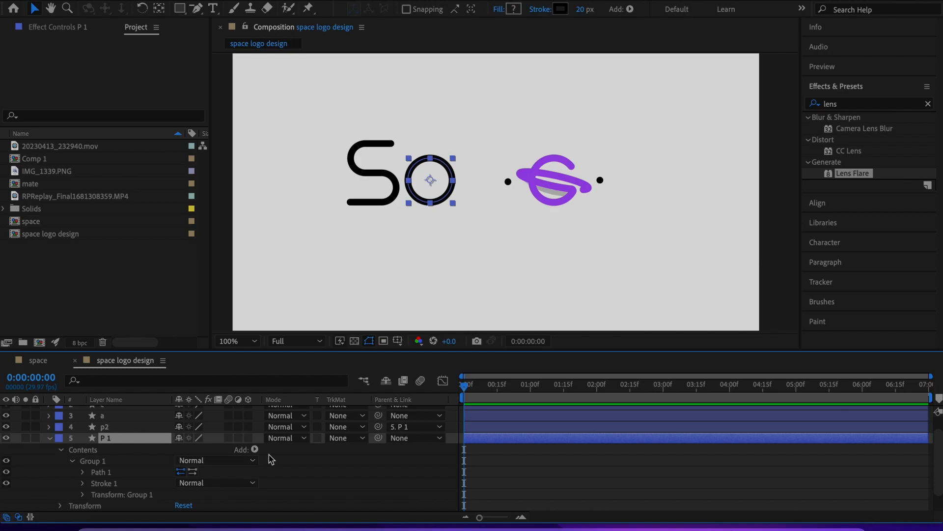
left_click(250, 450)
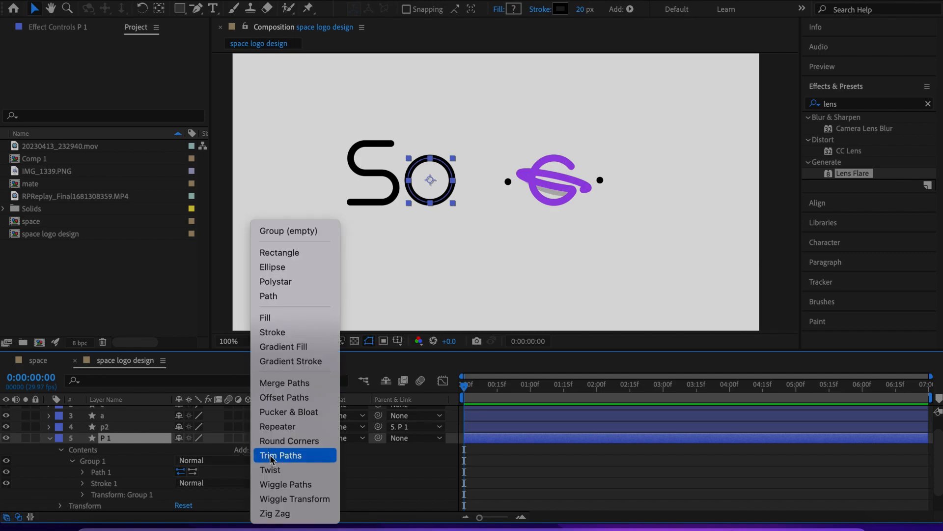
left_click(271, 458)
scroll(87, 497, "down", 1)
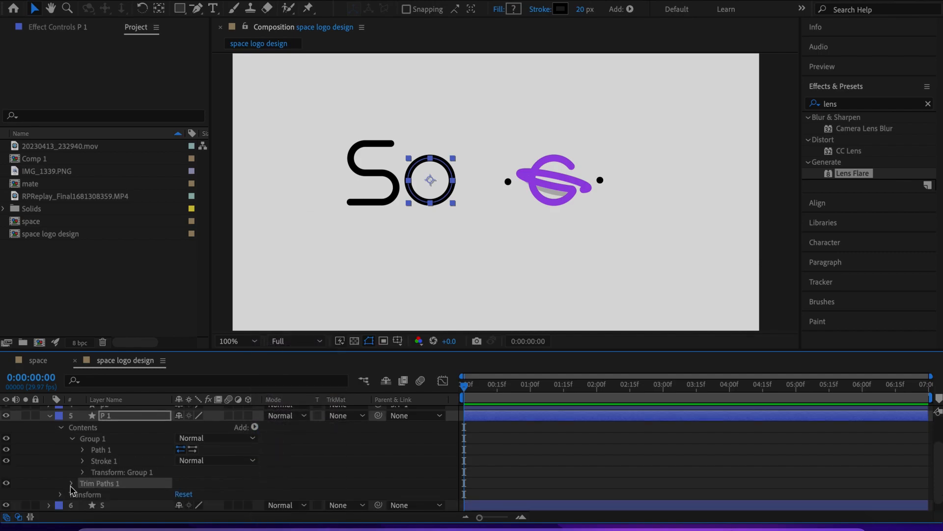
left_click(71, 484)
scroll(71, 488, "down", 1)
Set the Trim Paths End of layer P 1 to 0.1%
left_click_drag(184, 483, 117, 484)
left_click(182, 484)
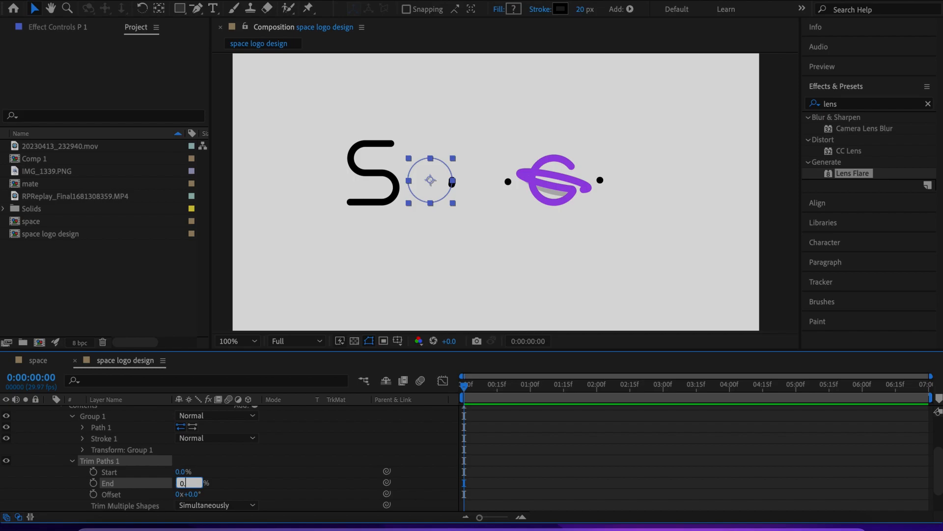
left_click(245, 459)
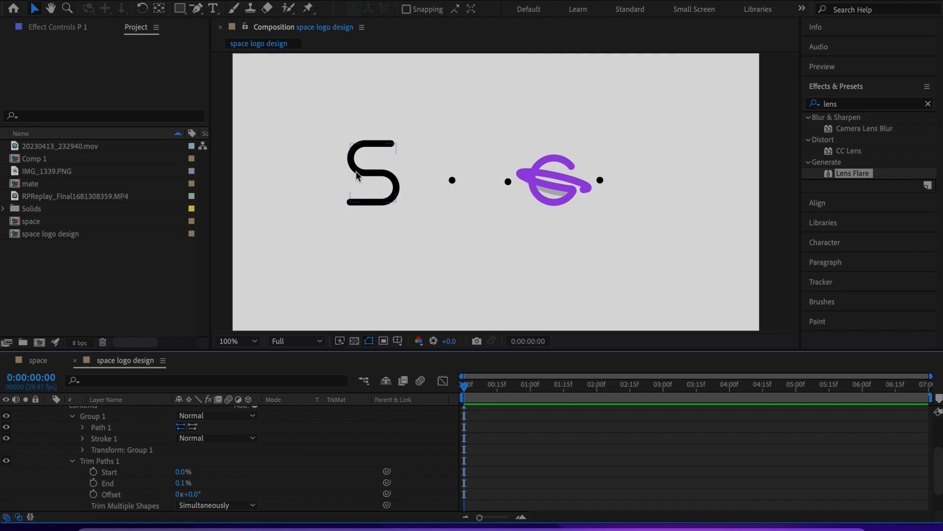
Add Trim Paths to the contents of layer S and expand its properties
scroll(101, 464, "up", 3)
scroll(101, 478, "down", 5)
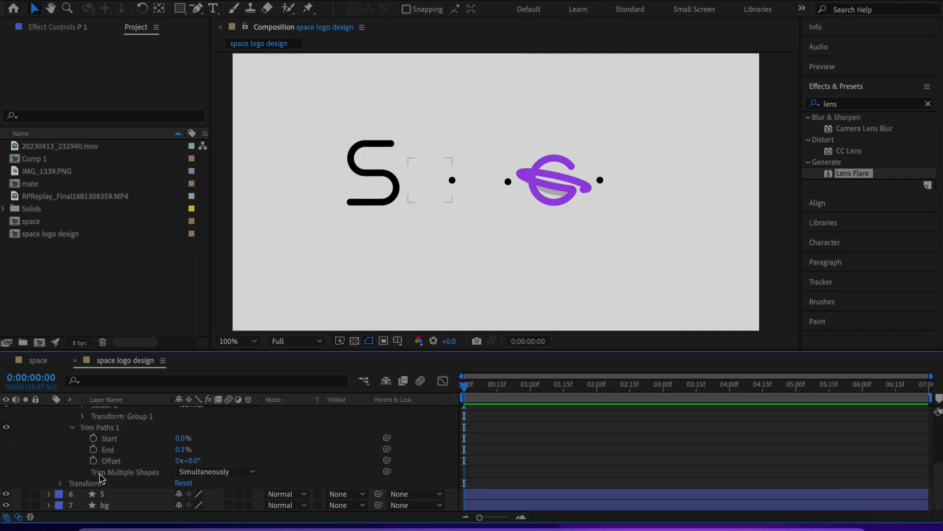
left_click(104, 494)
left_click(49, 493)
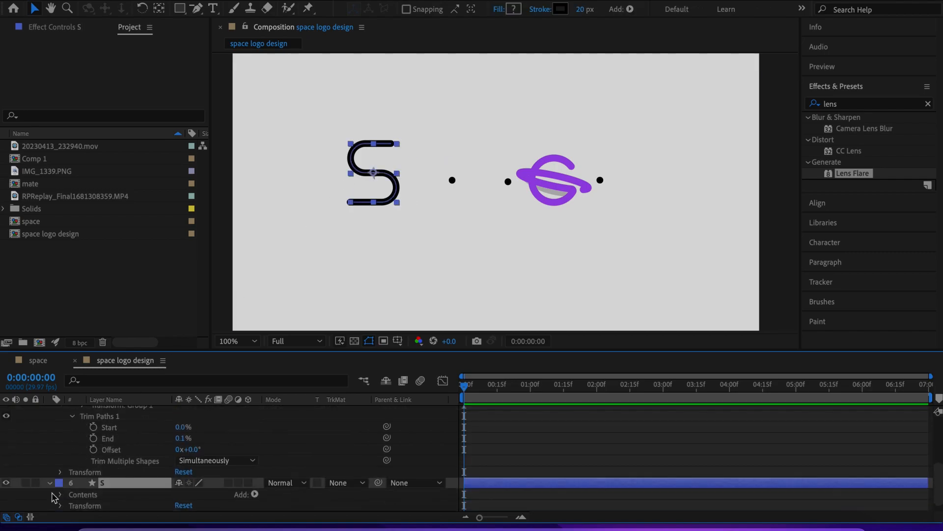
scroll(58, 491, "down", 1)
left_click(246, 484)
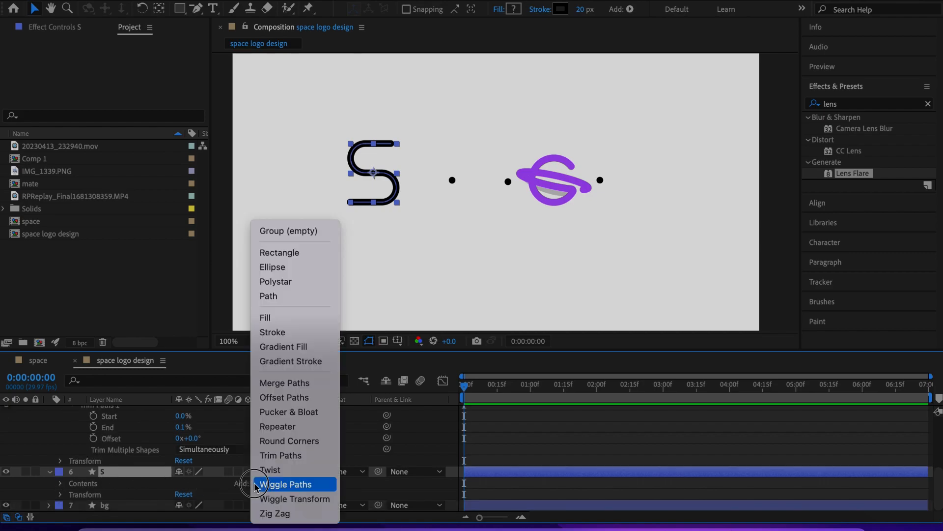
left_click(275, 455)
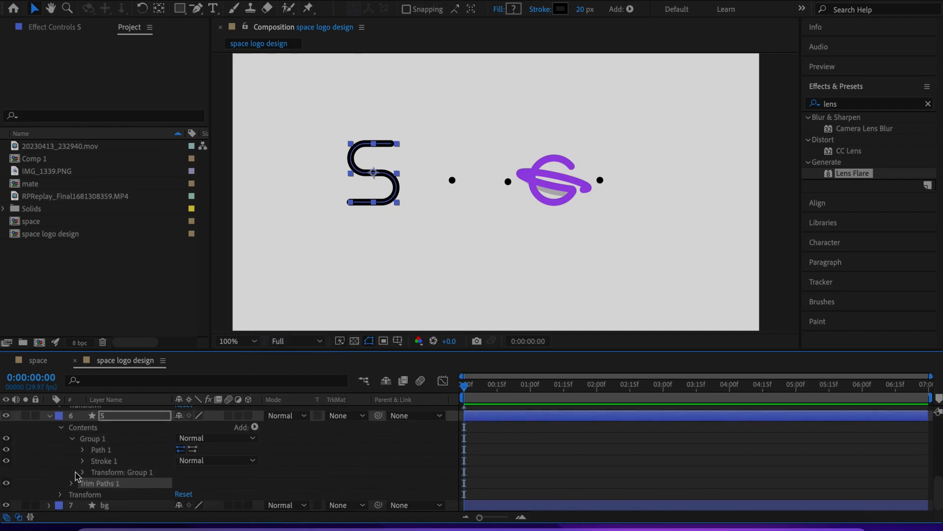
left_click(71, 483)
Set the Trim Paths End of layer S to 0%
scroll(74, 489, "down", 2)
mouse_move(189, 464)
left_mouse_down()
mouse_move(115, 463)
mouse_move(124, 466)
left_mouse_up()
left_click(279, 456)
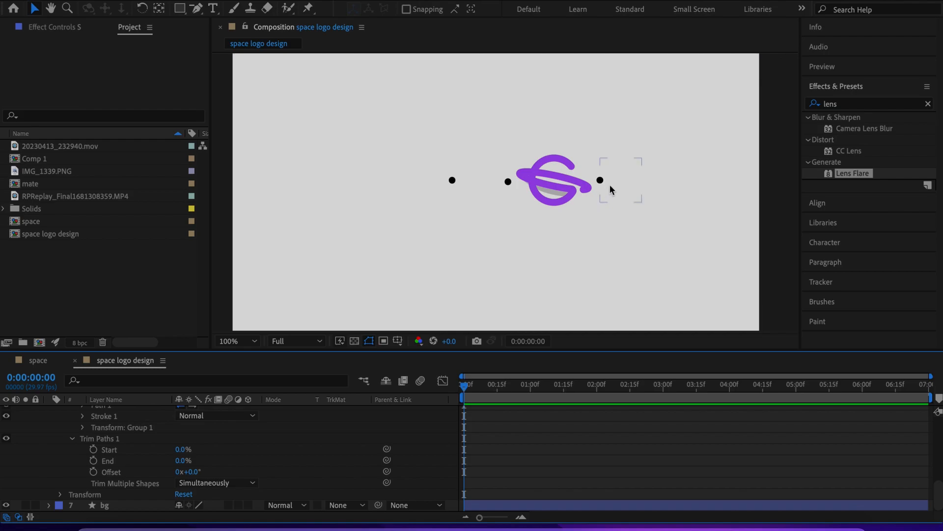
Select the purple planet-shaped letter c and collapse layers P 1 and S
left_click(570, 187)
scroll(140, 432, "up", 5)
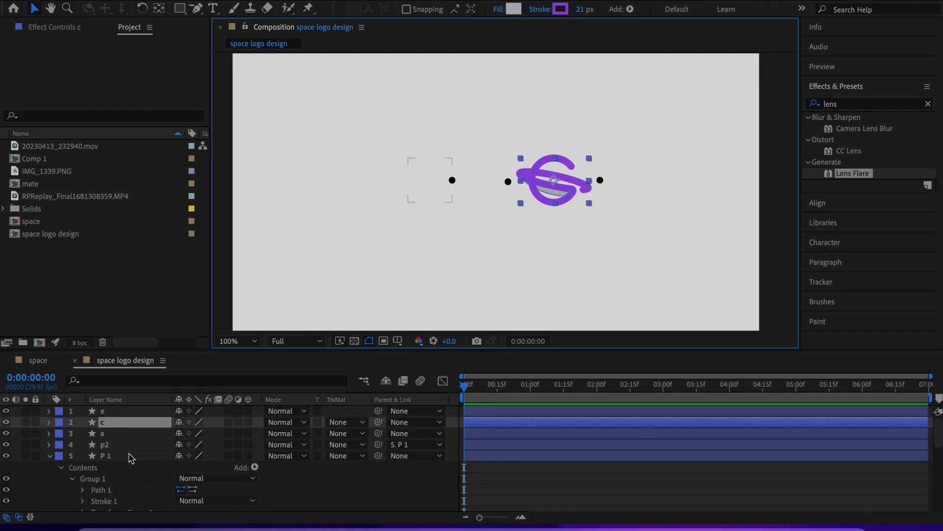
left_click(49, 456)
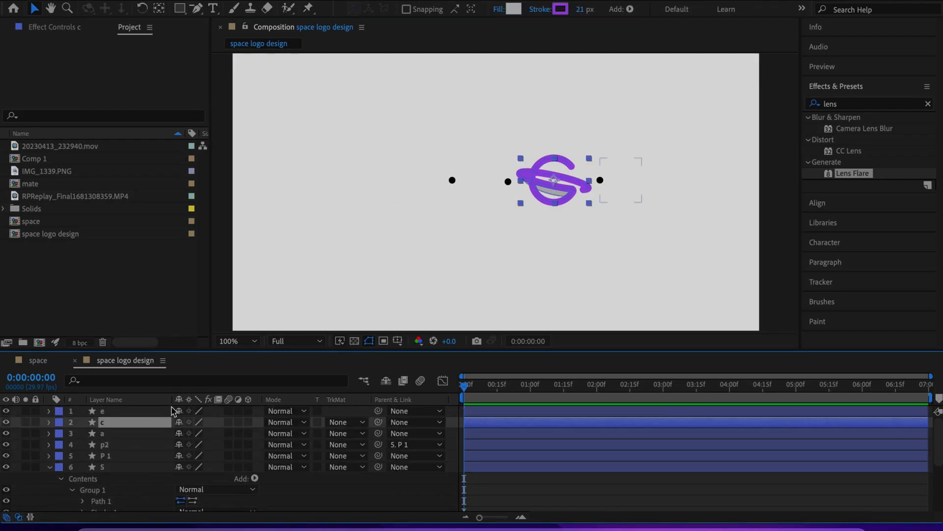
left_click(49, 468)
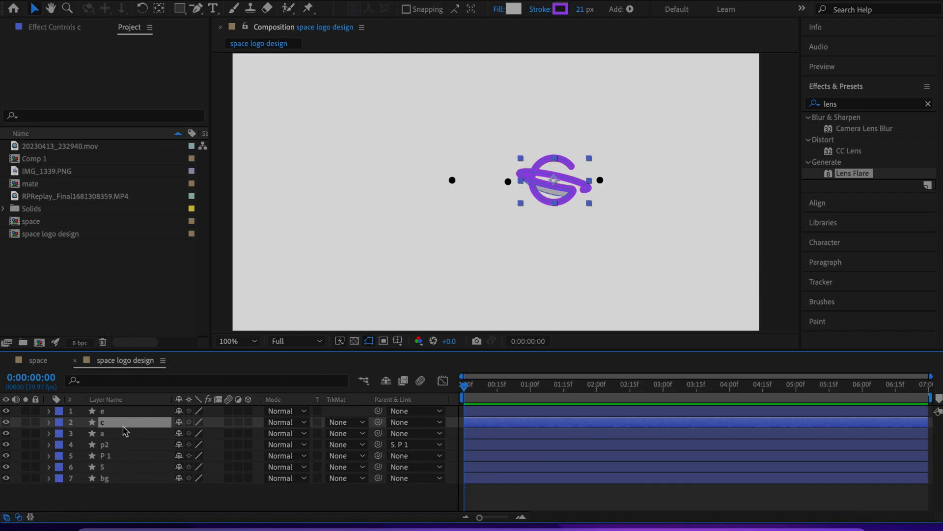
Expand the contents of layer c to list its shape groups
left_click(49, 422)
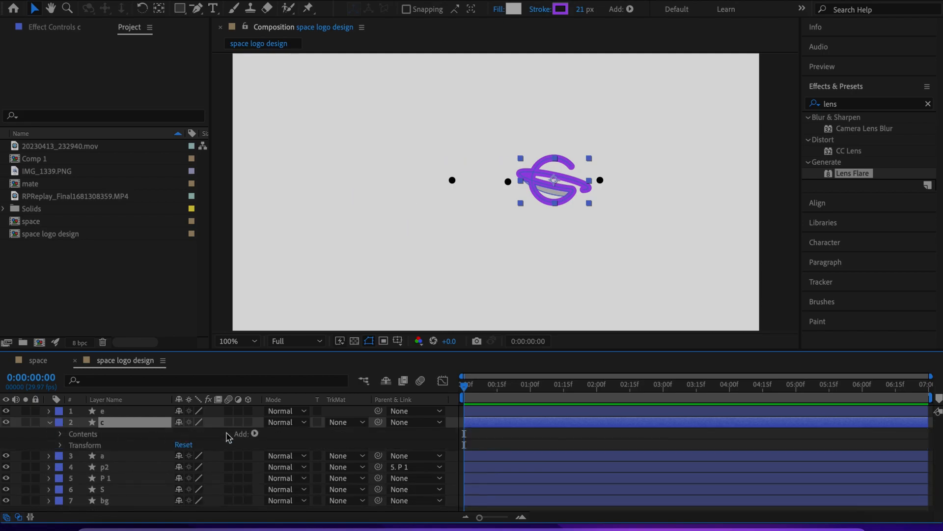
left_click(255, 433)
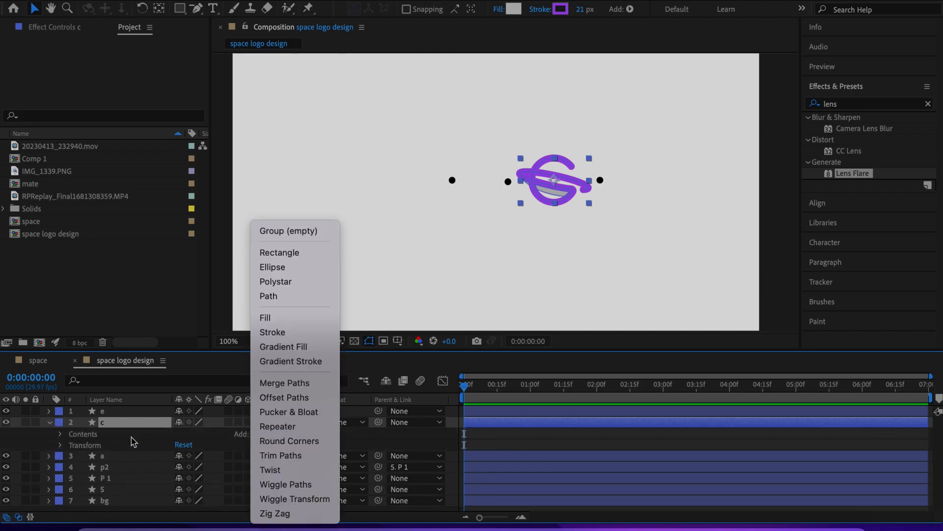
left_click(57, 438)
left_click(58, 435)
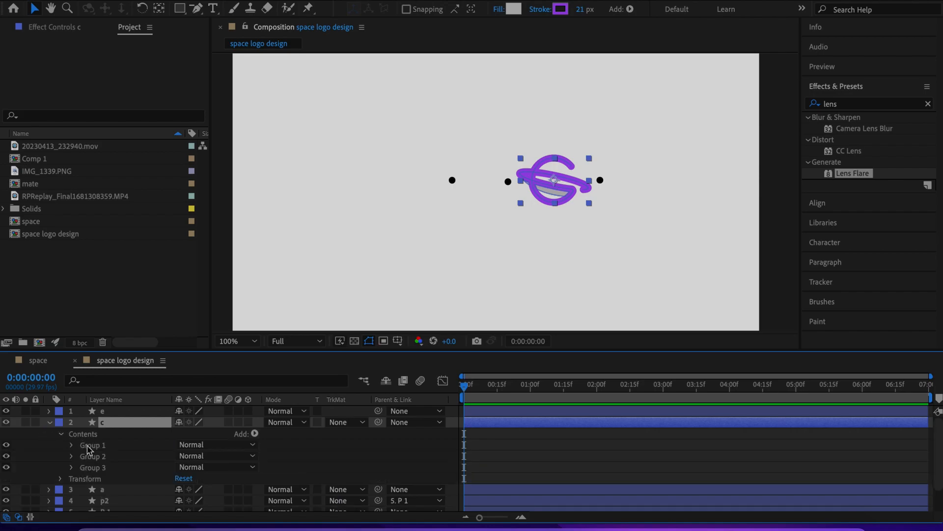
Examine which parts of the planet-shaped c belong to Group 1, Group 2 and Group 3
scroll(621, 221, "up", 2)
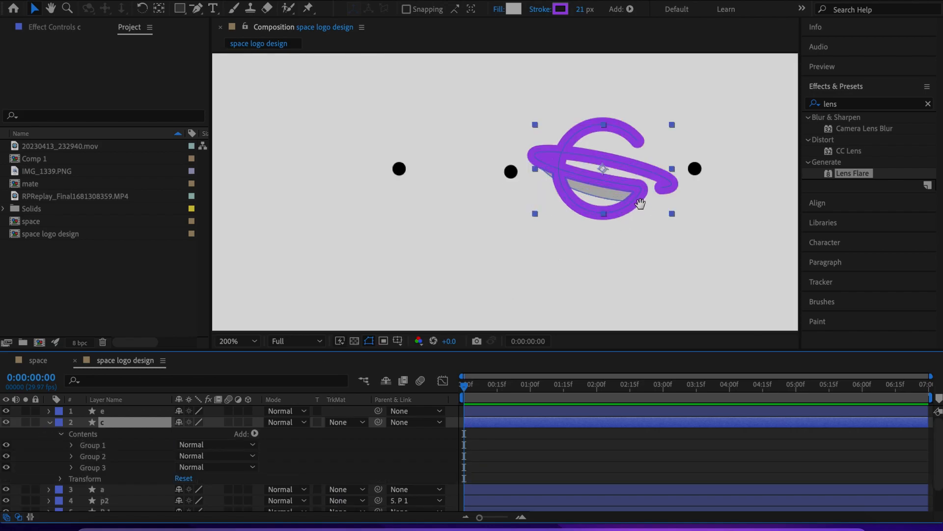
left_click(97, 446)
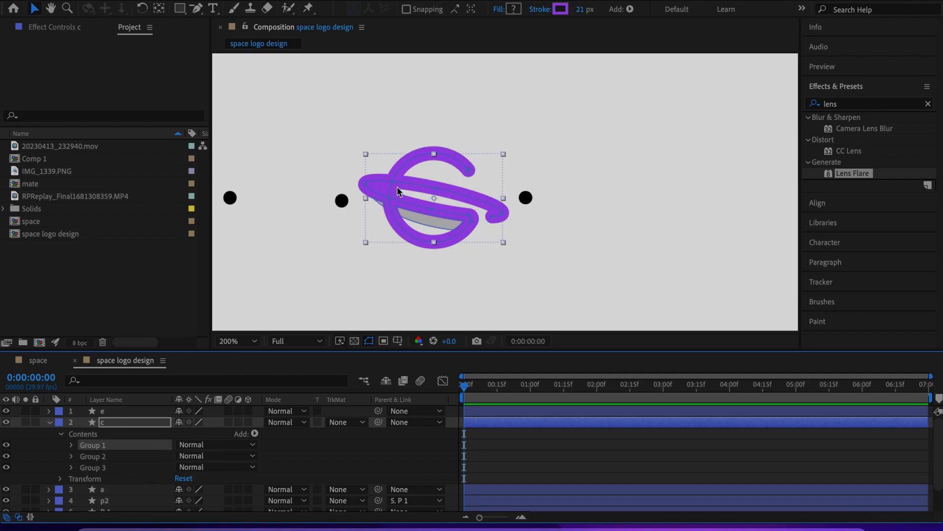
left_click(93, 456)
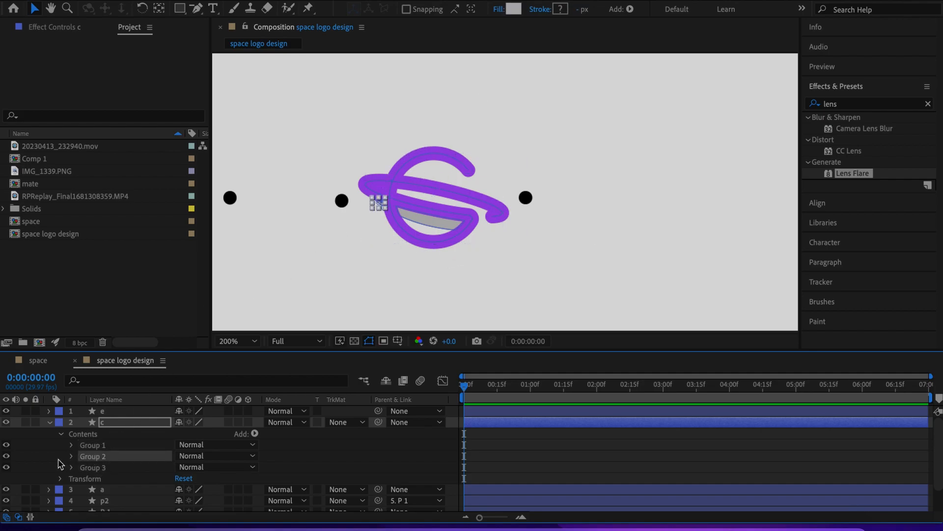
left_click(98, 467)
left_click(98, 458)
left_click(96, 466)
left_click(93, 456)
left_click(92, 474)
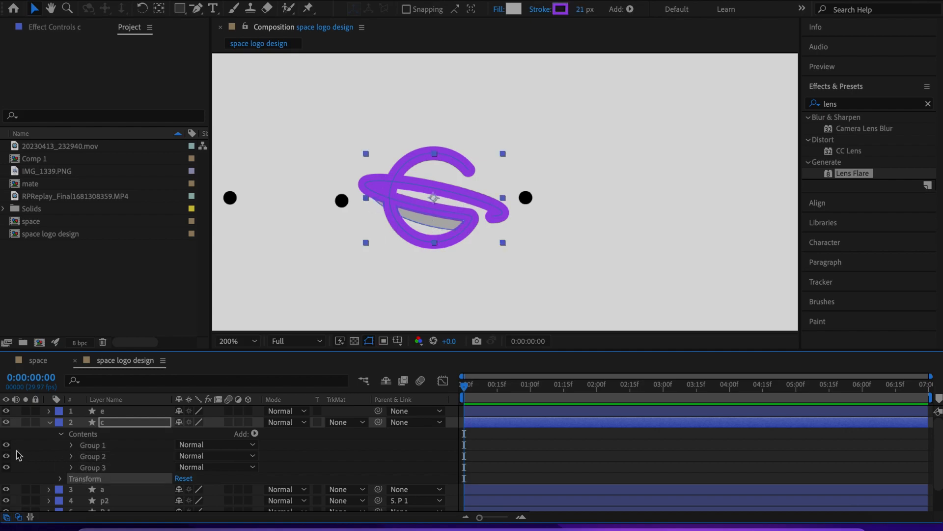
Add Trim Paths to Group 1 of layer c and expand the group's properties
left_click(61, 459)
left_click(88, 446)
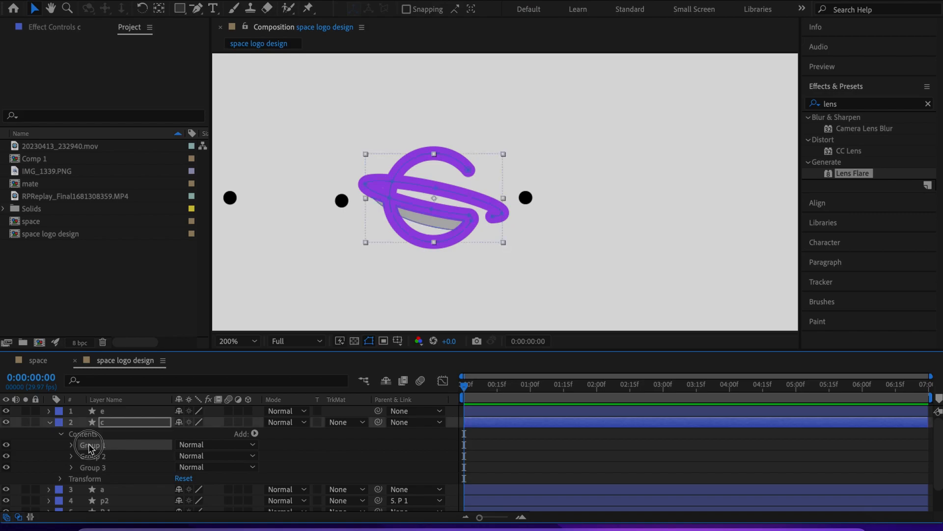
left_click(254, 434)
left_click(277, 455)
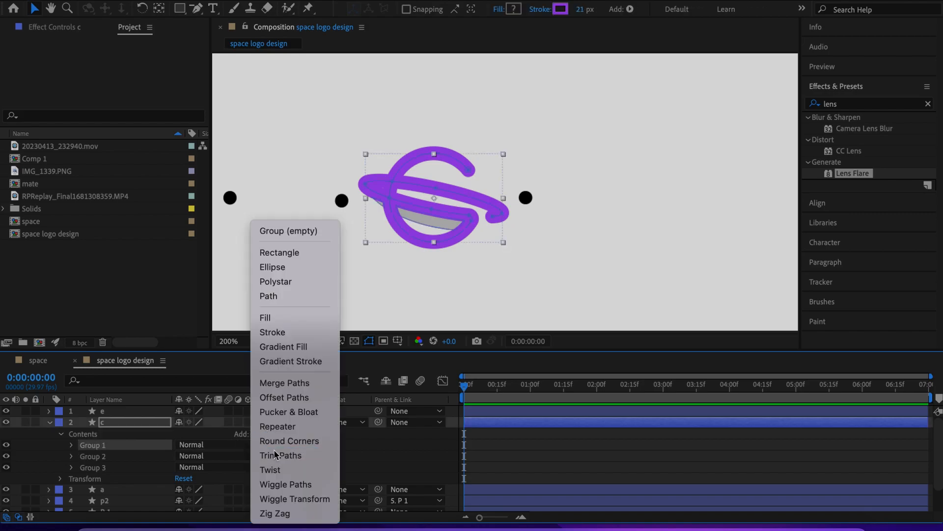
left_click(72, 446)
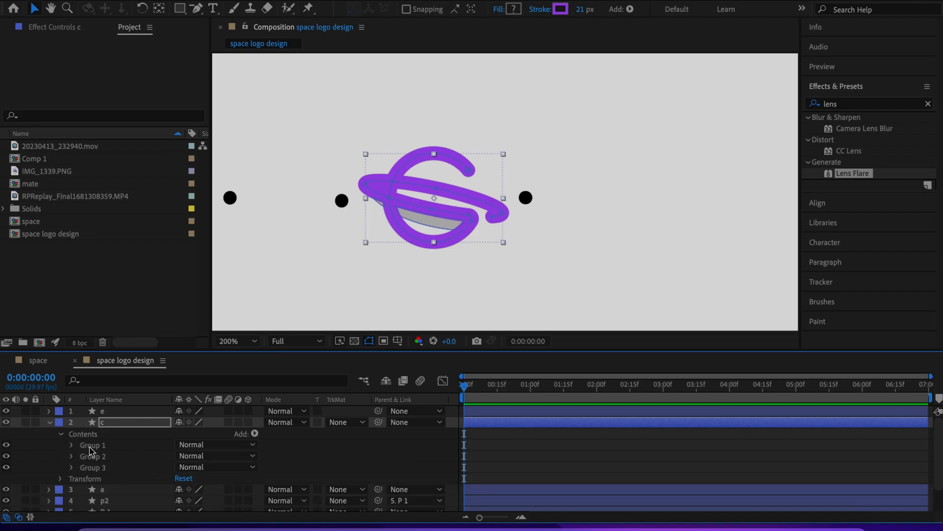
scroll(94, 472, "down", 1)
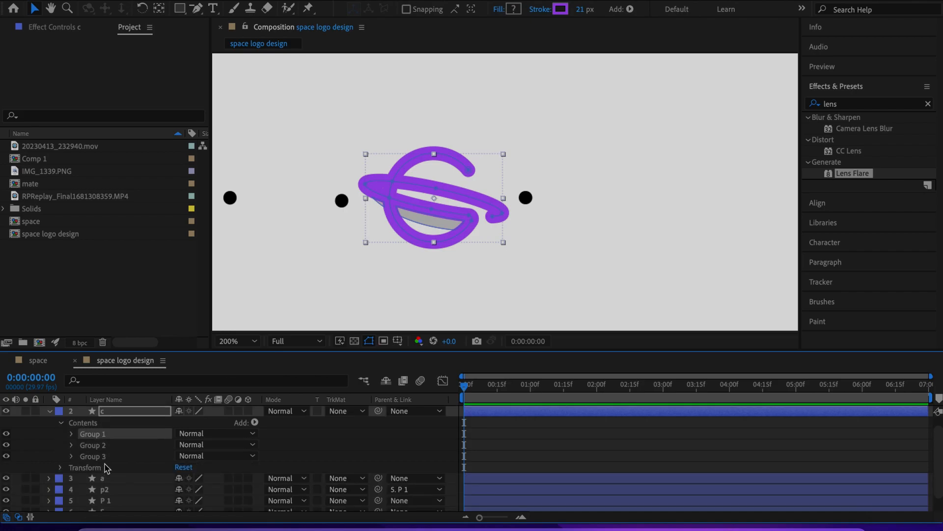
left_click(72, 434)
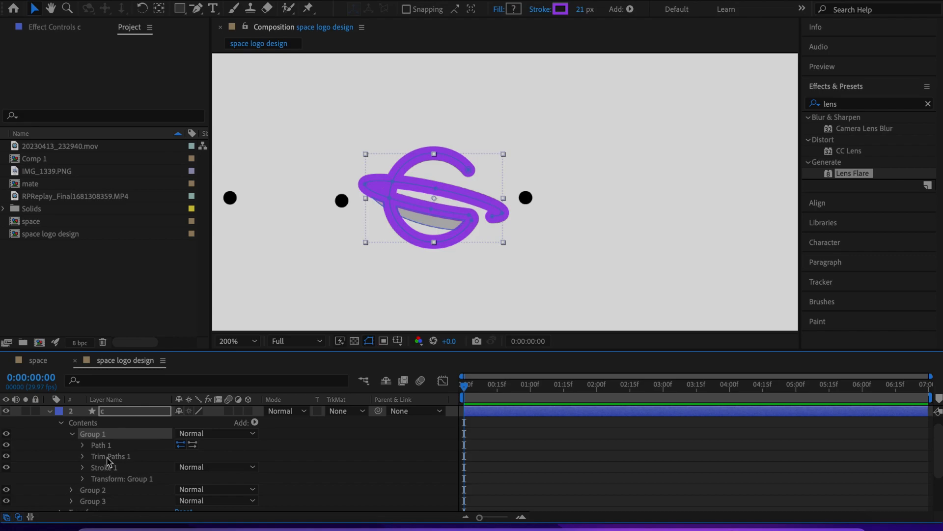
Set the End of Group 1's Trim Paths to 0% on layer c
scroll(111, 458, "down", 2)
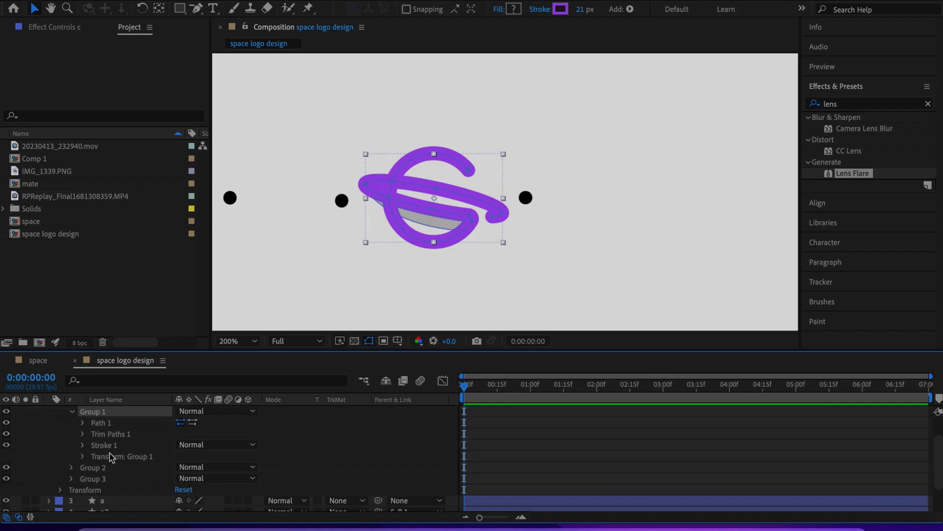
left_click(91, 468)
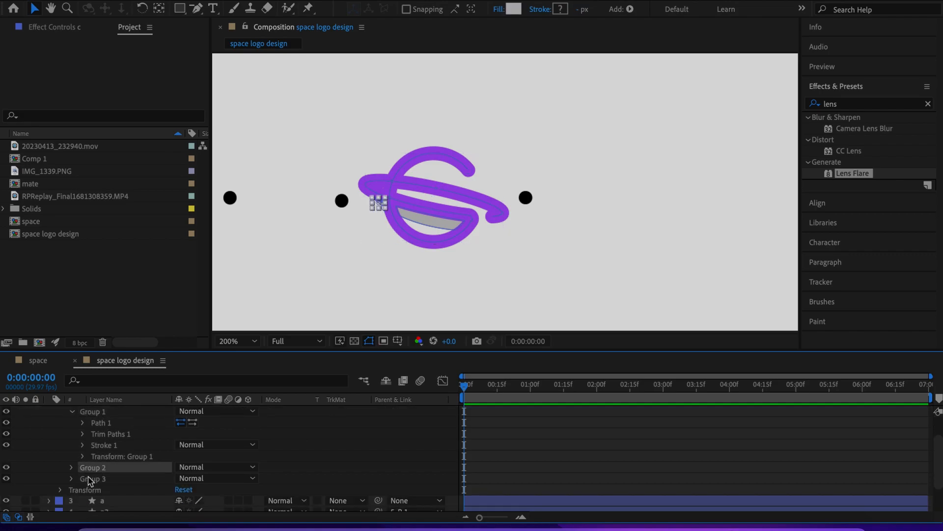
left_click(91, 479)
scroll(145, 449, "up", 2)
left_click(91, 435)
left_click(83, 456)
left_click_drag(186, 479, 123, 485)
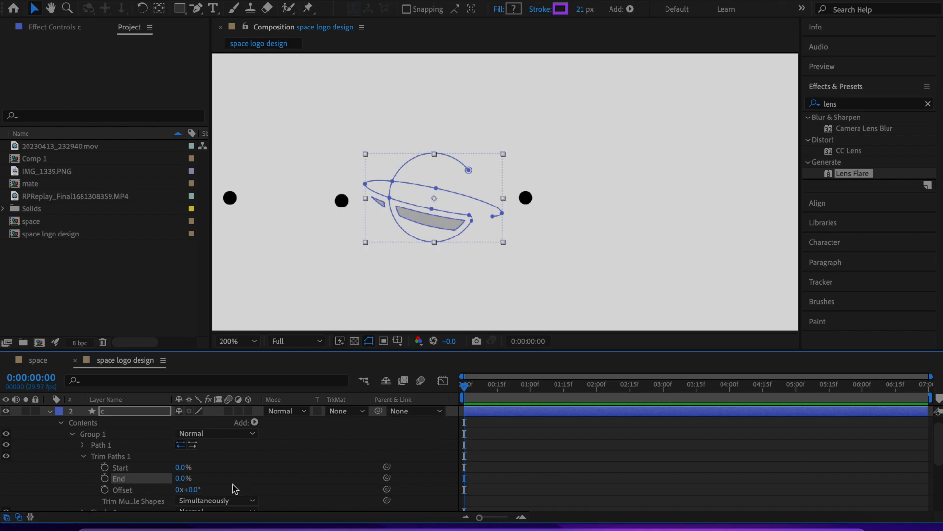
Keyframe the End of Group 1's Trim Paths from 0% at the first frame to 100% at frame 20
left_click(105, 477)
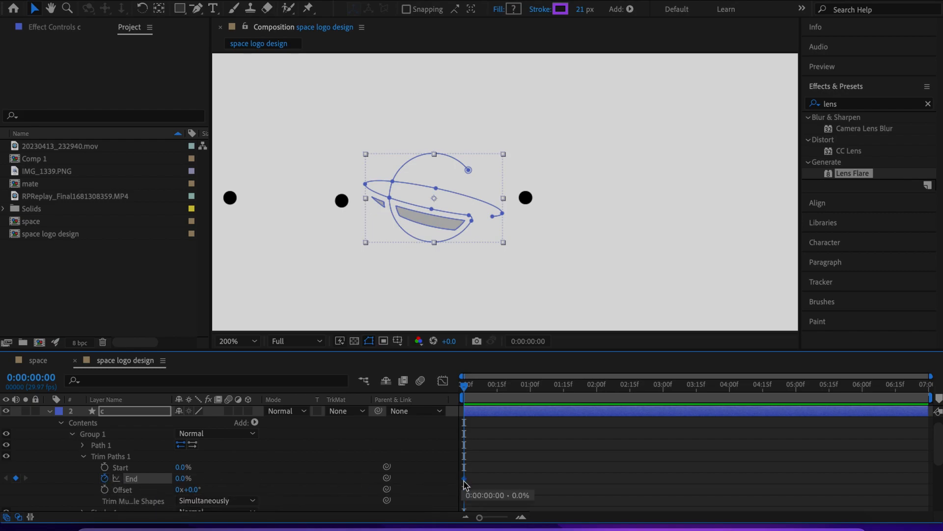
left_click(464, 389)
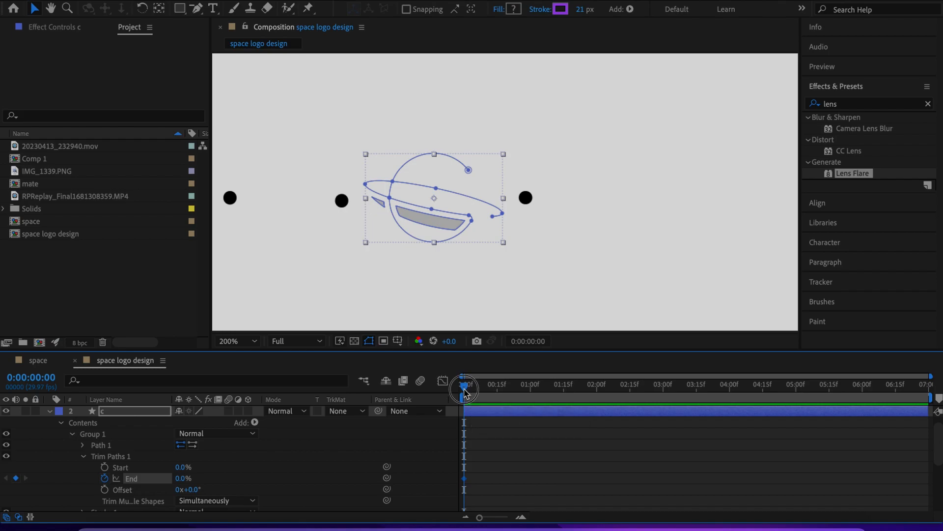
left_click_drag(465, 390, 511, 430)
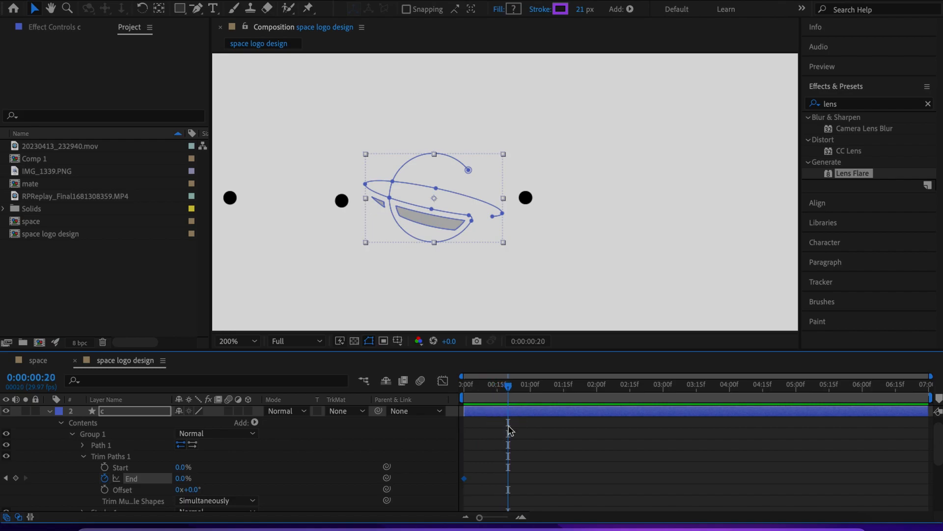
mouse_move(184, 486)
left_mouse_down()
mouse_move(236, 489)
mouse_move(291, 508)
left_mouse_up()
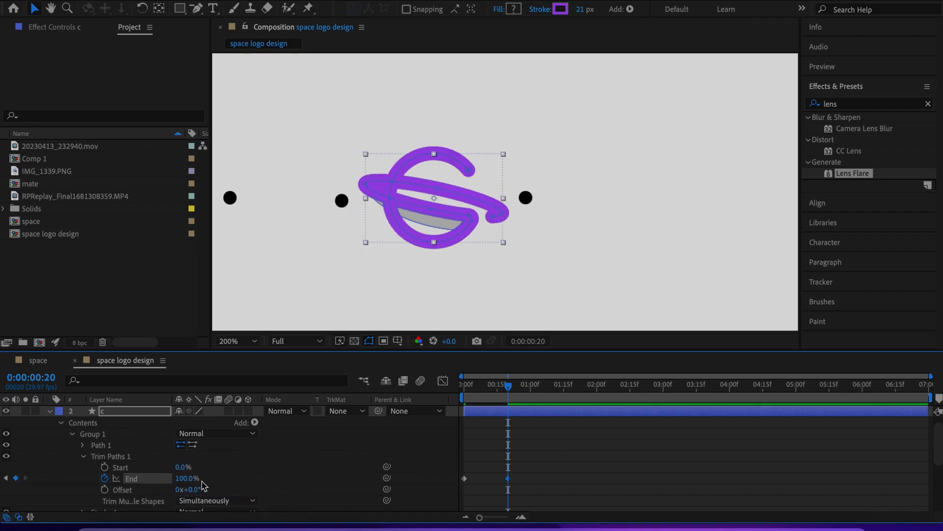
Preview the stroke reveal of the planet-shaped c from the first frame
left_click(276, 467)
key("comma")
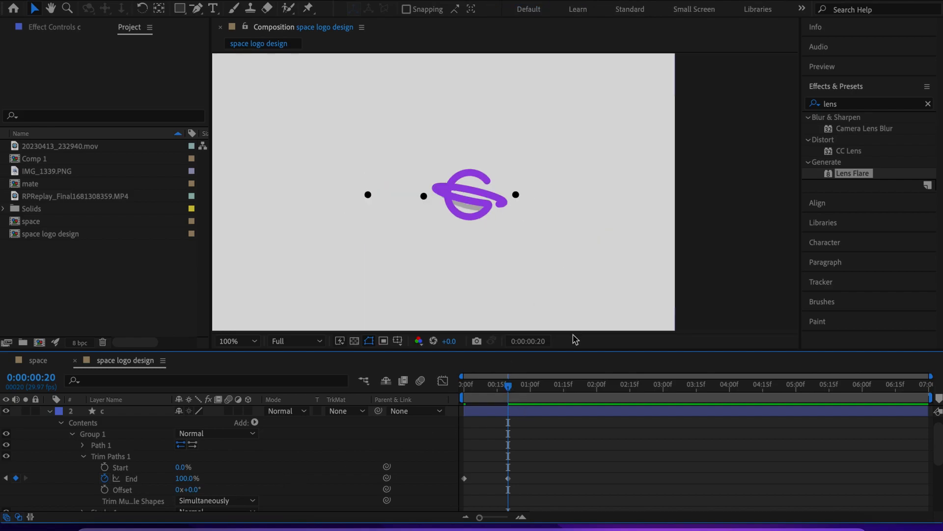
left_click_drag(506, 392, 400, 393)
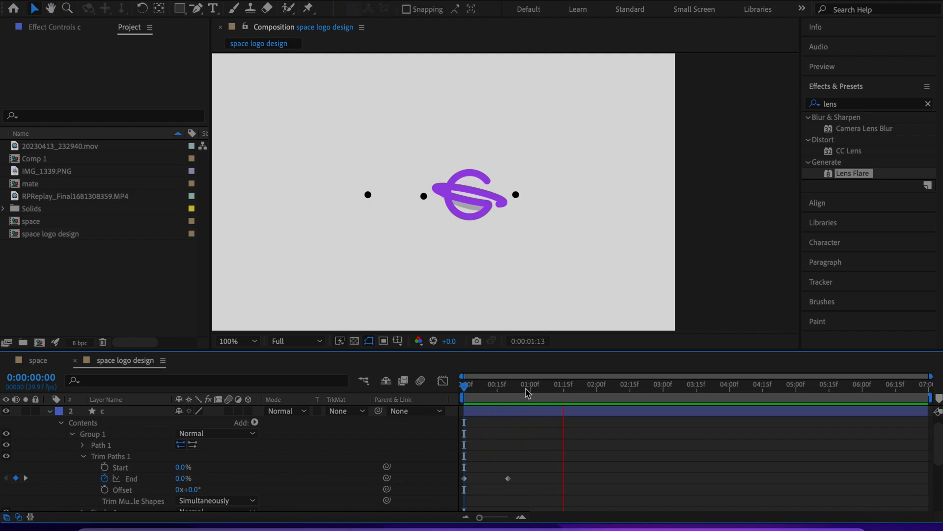
key("space")
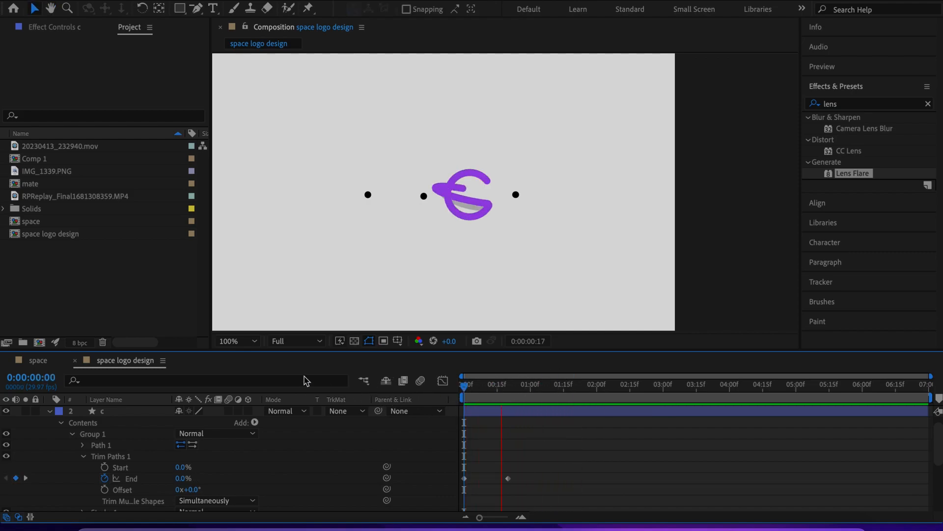
key("space")
Apply Easy Ease to the 100% End keyframe of Group 1's Trim Paths
key("period")
left_click_drag(521, 456, 505, 493)
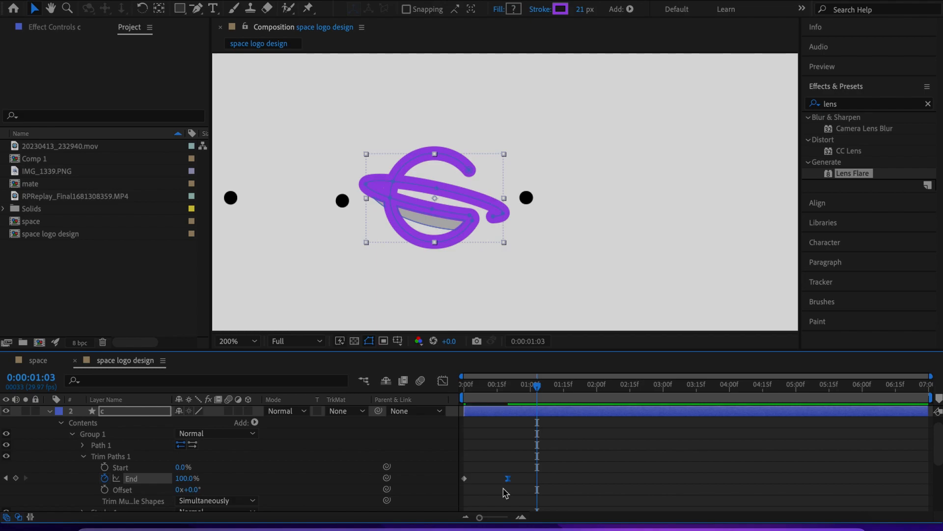
left_click(444, 457)
Play back the eased reveal of the letter c from the start to check its timing
left_click_drag(536, 388, 461, 410)
key("comma")
key("space")
key("space")
left_click_drag(554, 386, 363, 370)
key("space")
key("space")
In the speed graph, lengthen the incoming ease handle of the final End keyframe back to about frame 13
key("period")
left_click_drag(522, 386, 512, 396)
left_click_drag(519, 459, 499, 488)
left_click(445, 382)
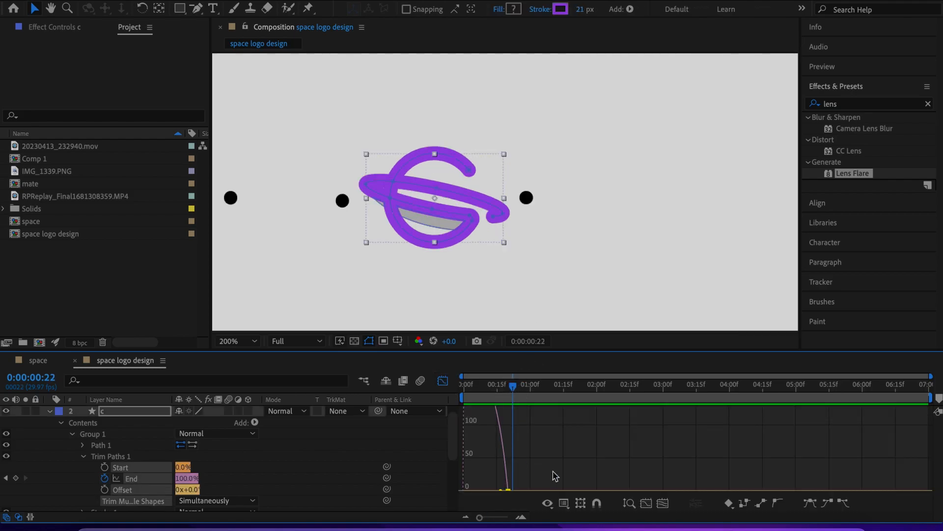
left_click(563, 503)
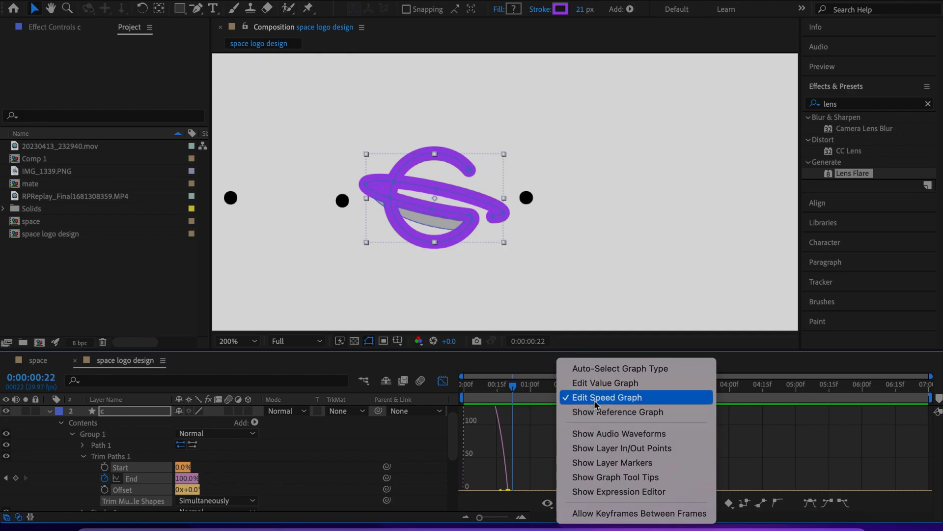
left_click(524, 471)
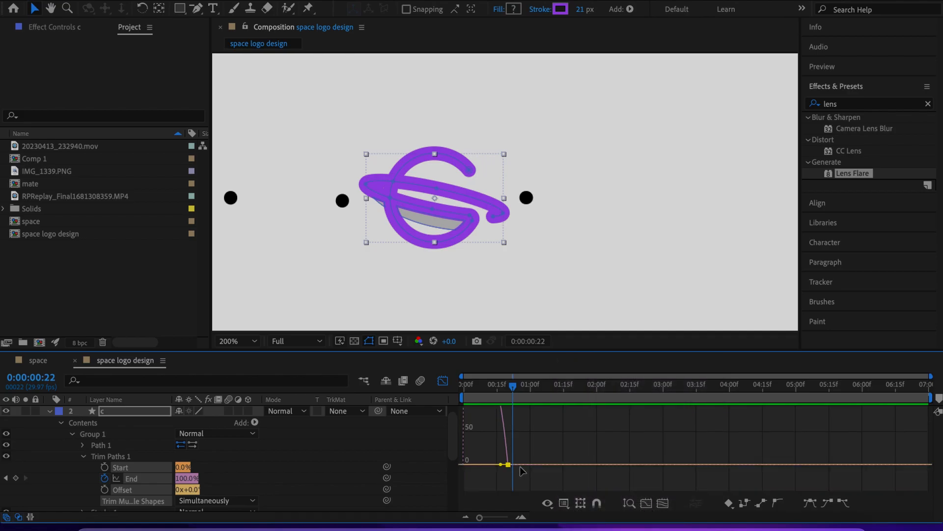
left_click(646, 506)
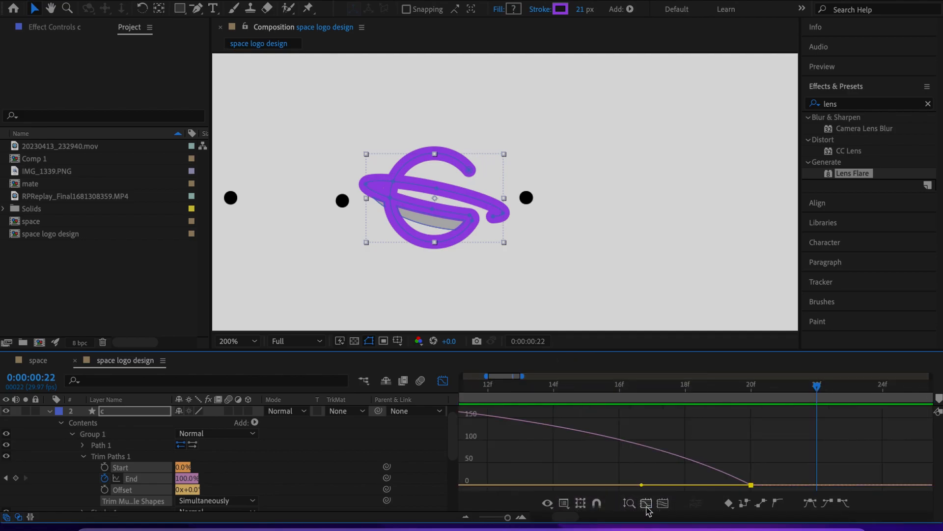
left_click_drag(638, 486, 498, 516)
Preview the letter c's reveal from the first frame with the adjusted speed curve
mouse_move(582, 391)
left_mouse_down()
mouse_move(516, 393)
mouse_move(502, 406)
mouse_move(464, 393)
left_mouse_up()
key("space")
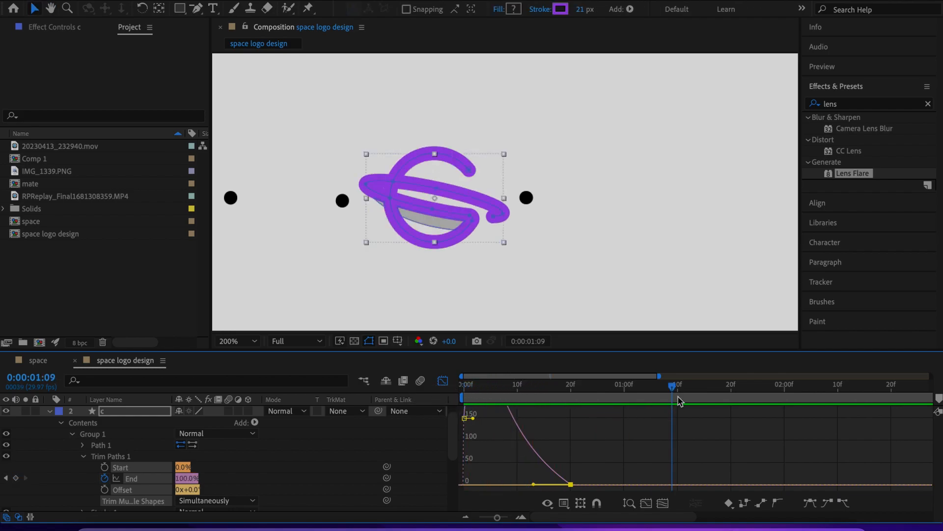
scroll(546, 224, "down", 2)
key("space")
left_click_drag(654, 387, 459, 386)
key("space")
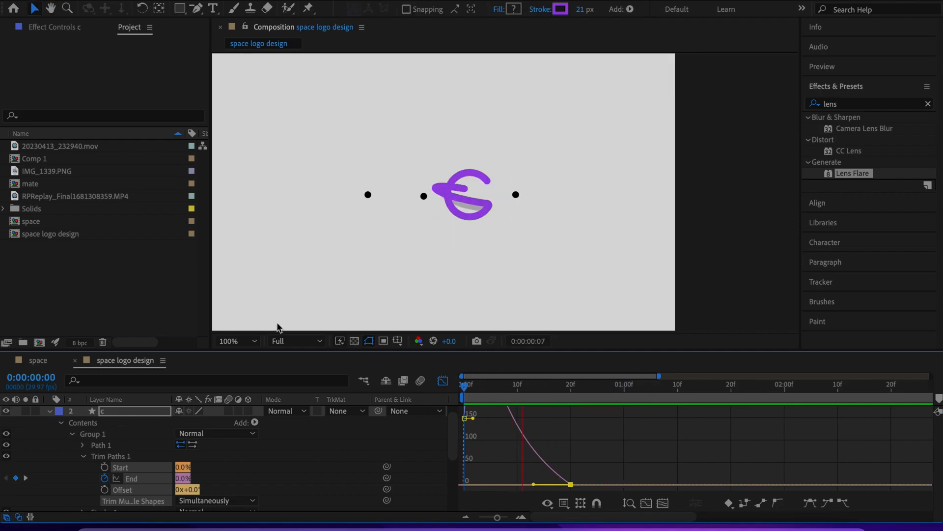
key("space")
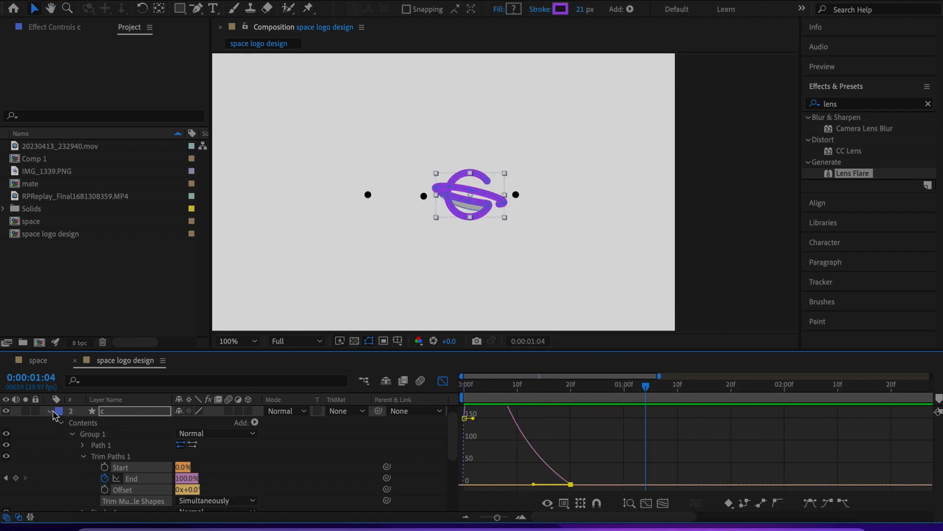
Collapse layer c's contents, show its Transform properties and return from the graph to the keyframe view
left_click(50, 411)
left_click(140, 423)
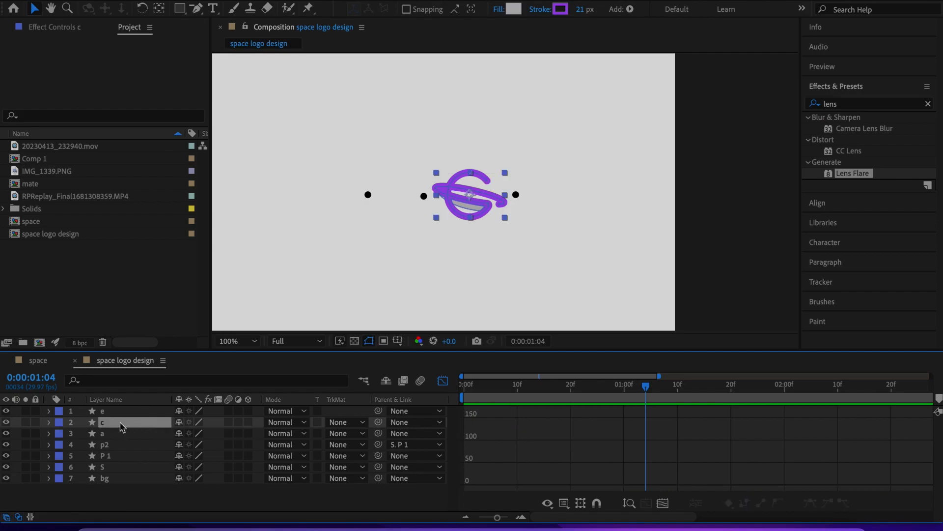
left_click(49, 422)
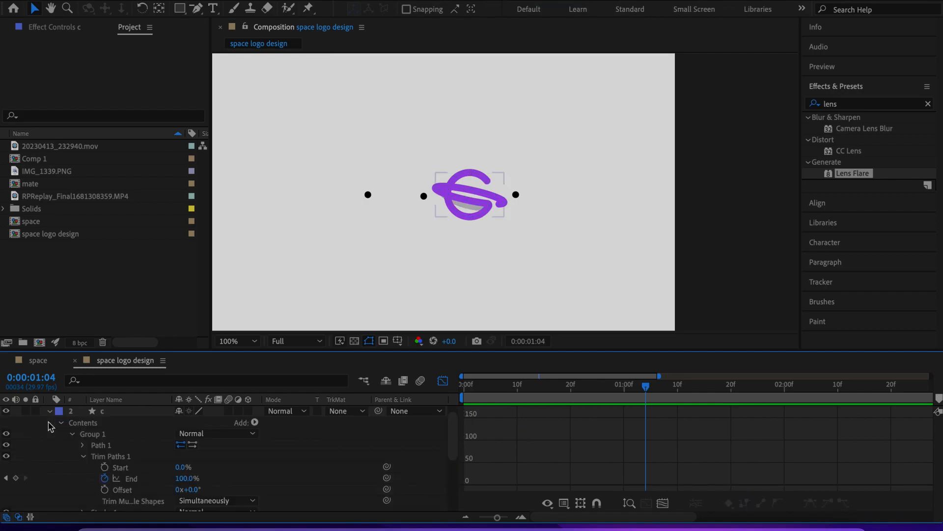
left_click(50, 411)
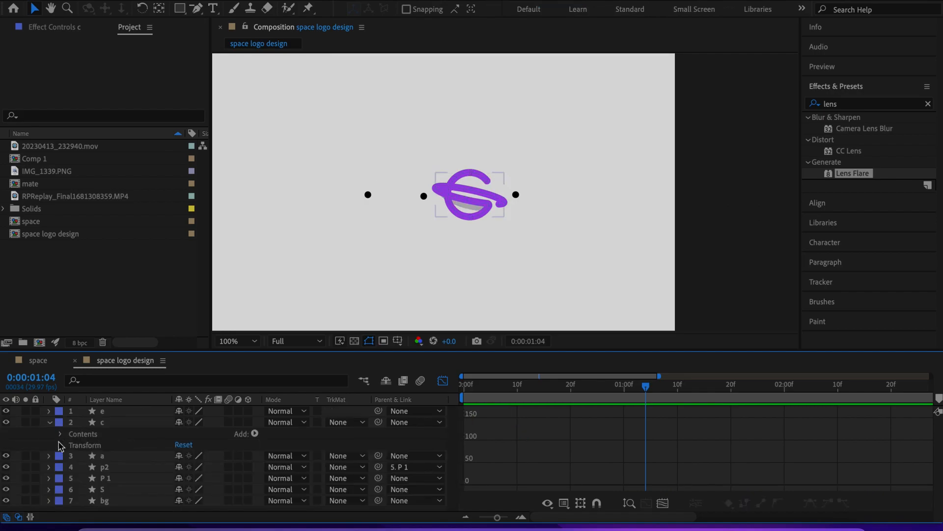
left_click(50, 422)
left_click(60, 445)
scroll(116, 457, "down", 1)
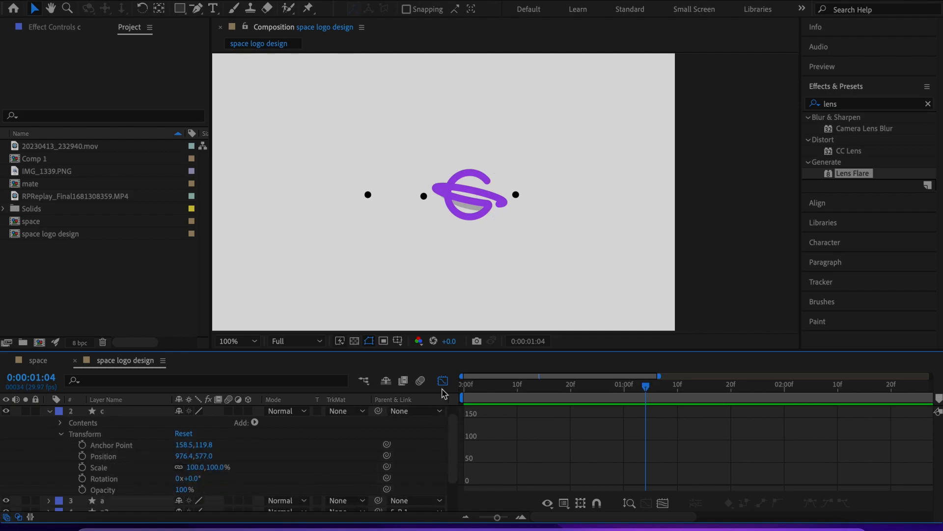
left_click(443, 381)
Select layer c and turn on the Title/Action Safe guides in the composition view
left_click_drag(627, 397, 459, 400)
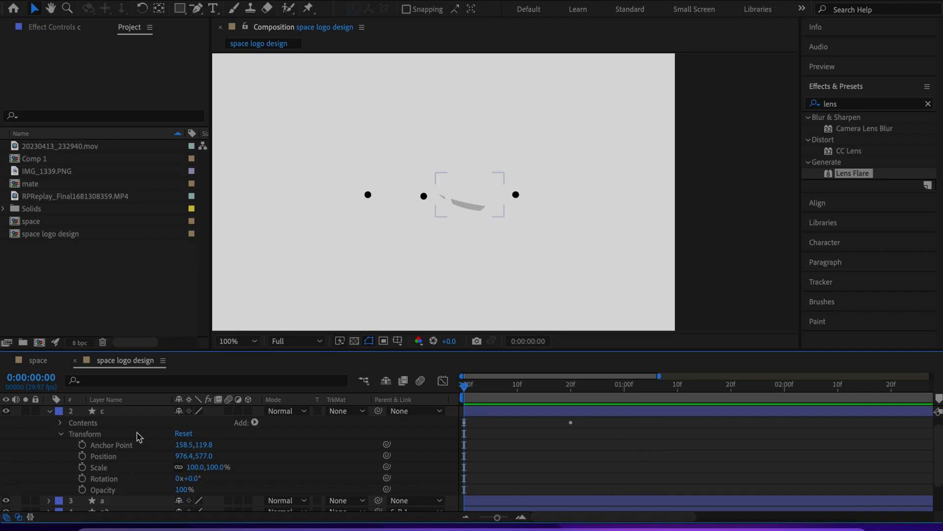
left_click(105, 413)
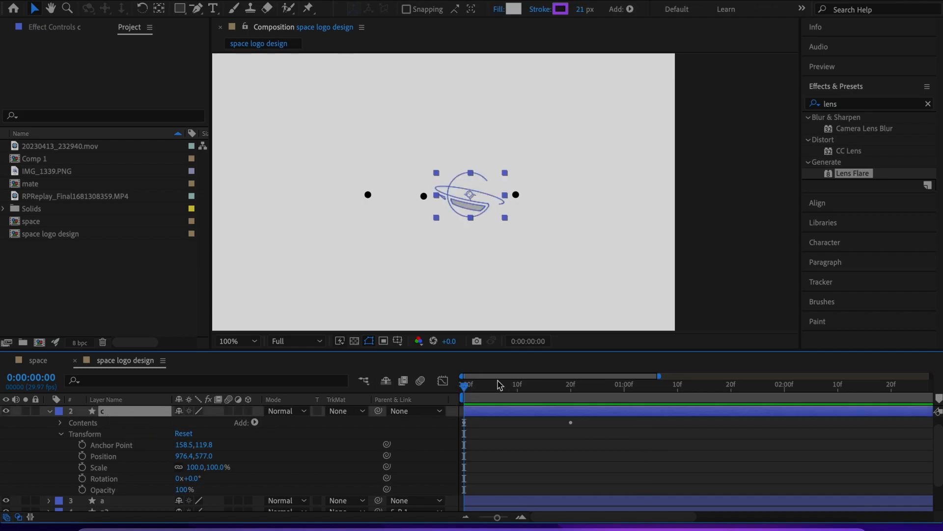
left_click_drag(471, 399, 544, 403)
scroll(526, 284, "down", 2)
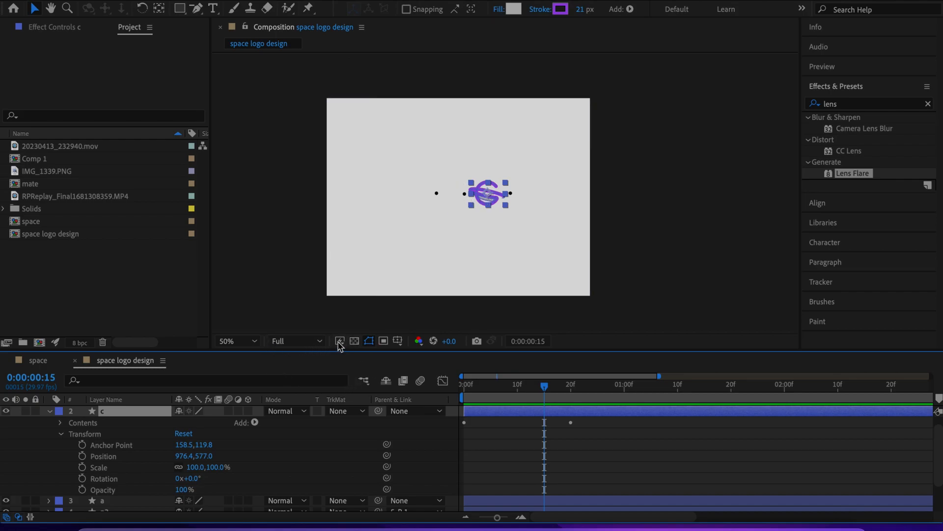
left_click(398, 341)
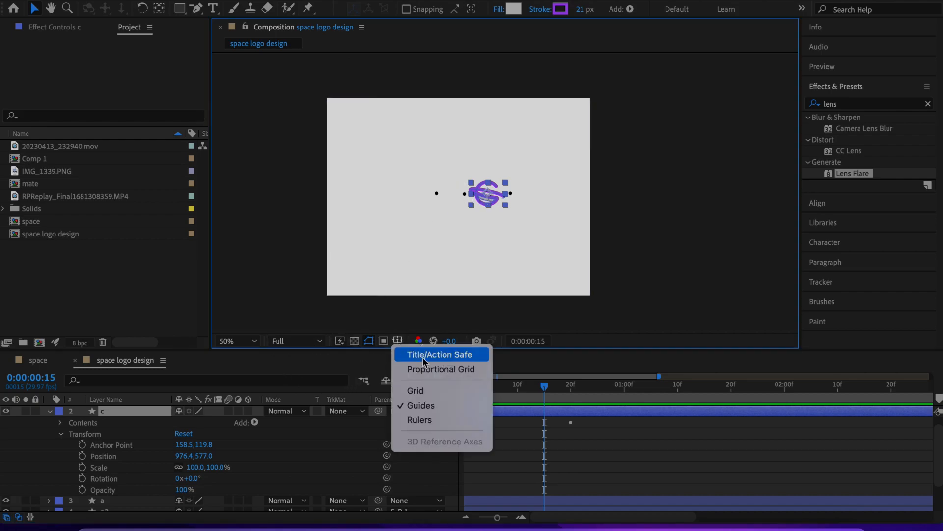
left_click(432, 354)
key("slash")
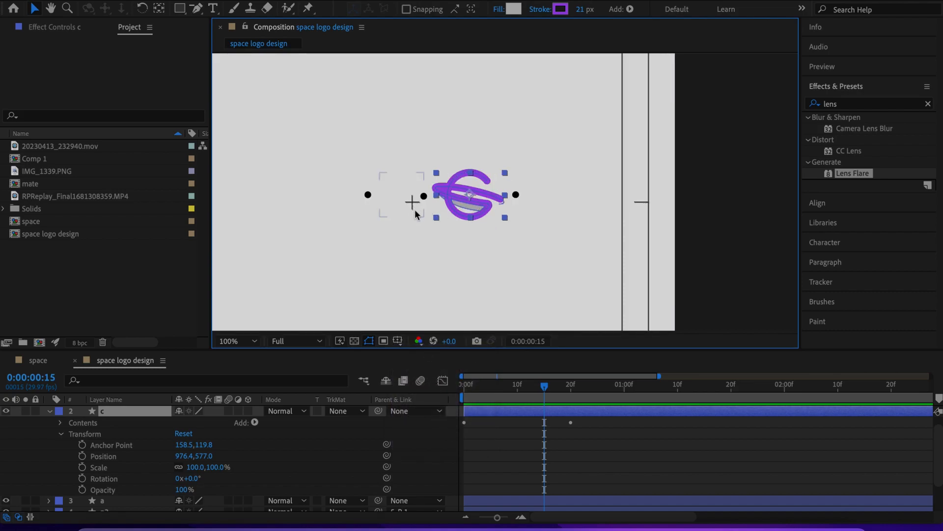
Show layer c's Position property and add a Position keyframe at frame 20
mouse_move(547, 390)
left_mouse_down()
mouse_move(560, 393)
mouse_move(572, 422)
left_mouse_up()
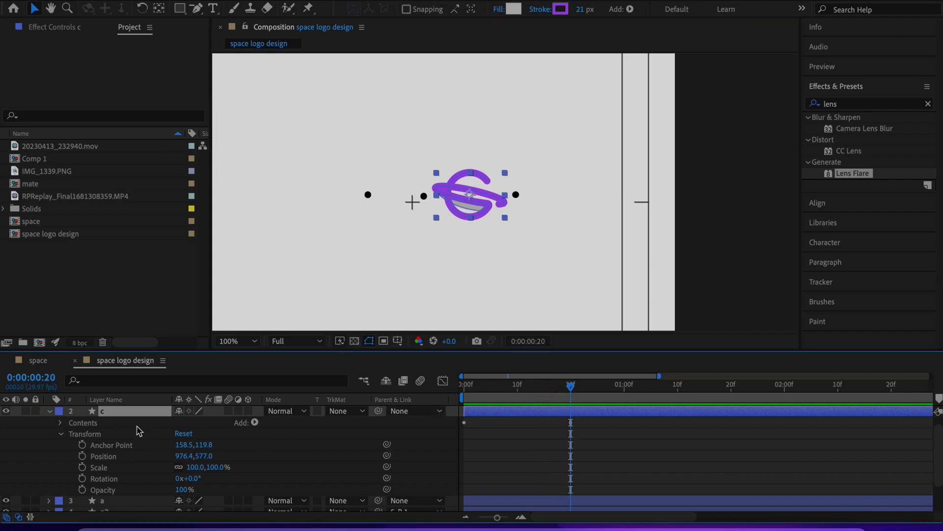
key("p")
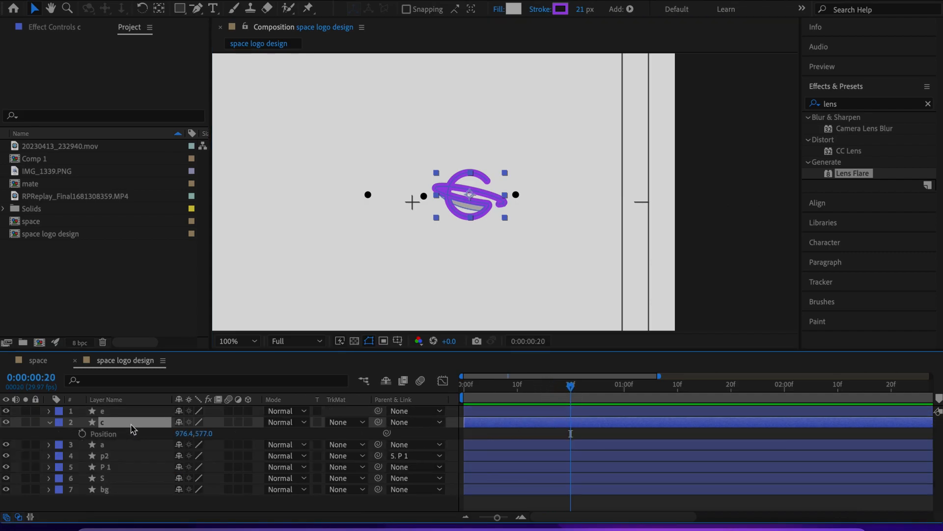
left_click(82, 434)
At the first frame, set layer c's Position to 801.4, 603.0 so it starts at the composition centre
left_click_drag(567, 390, 463, 401)
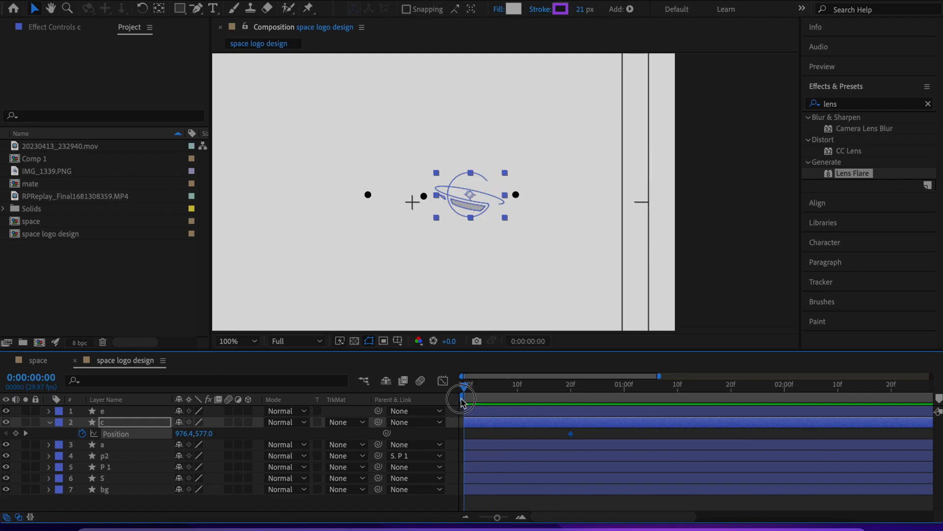
left_click_drag(186, 439, 65, 436)
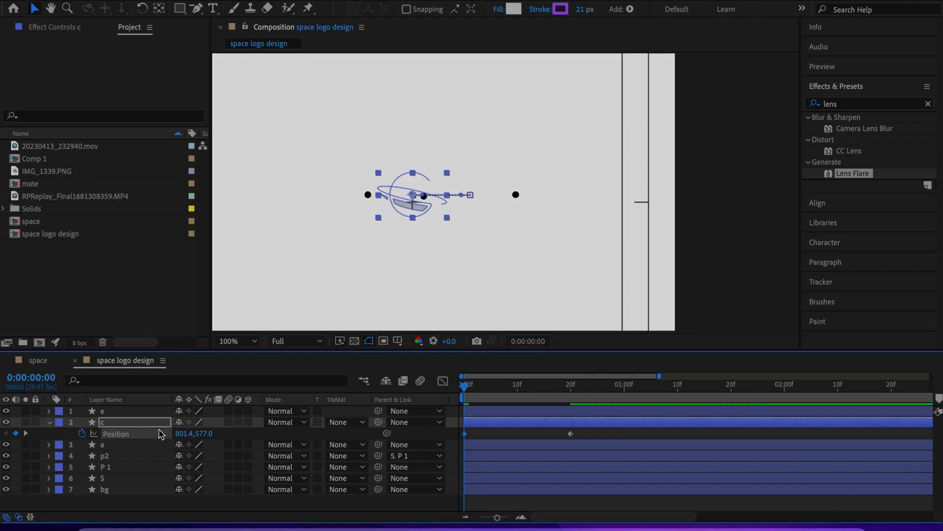
left_click_drag(195, 438, 222, 437)
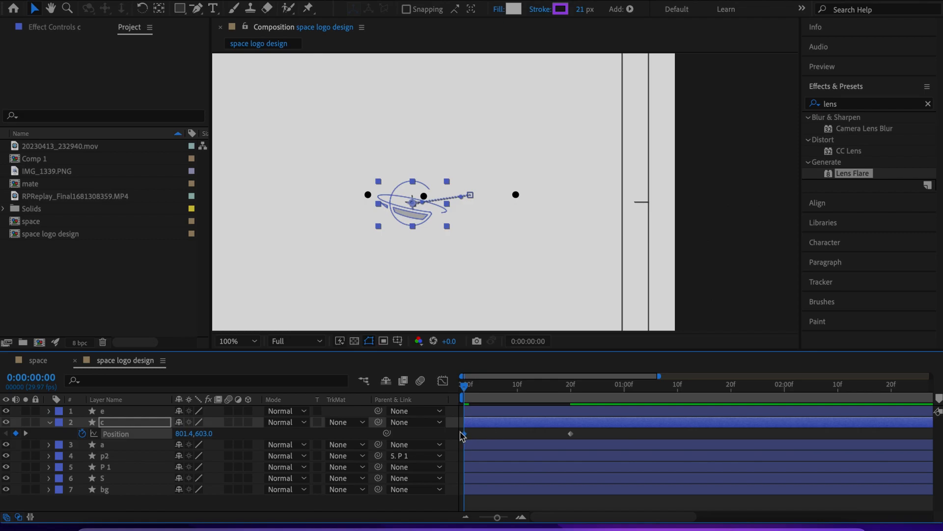
Move layer c's starting Position keyframe to frame 10 and add another with the same value at frame 0
left_click_drag(465, 435, 517, 437)
left_click(497, 433)
left_click(101, 424)
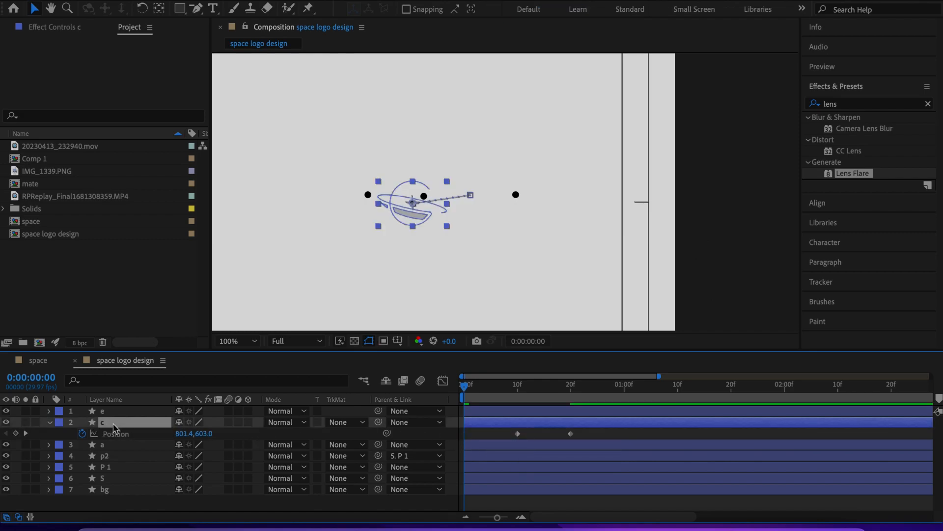
left_click(15, 434)
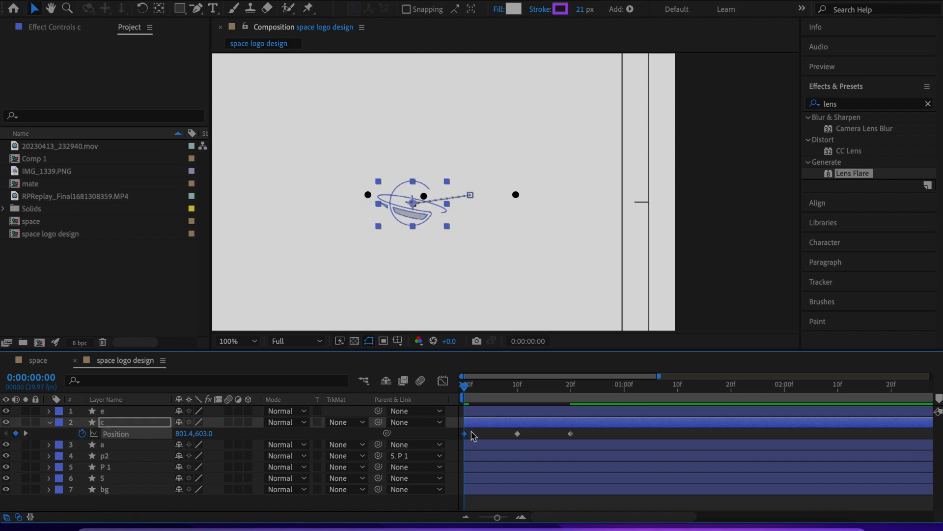
Preview layer c's reveal and position move repeatedly from the first frame, at full-frame and 100% views
key("space")
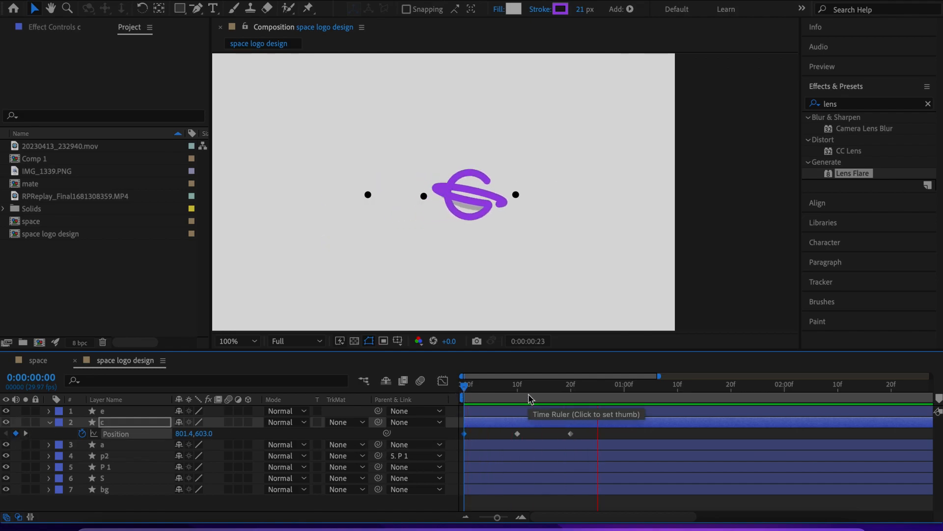
left_click_drag(619, 391, 439, 396)
scroll(548, 291, "down", 1)
key("space")
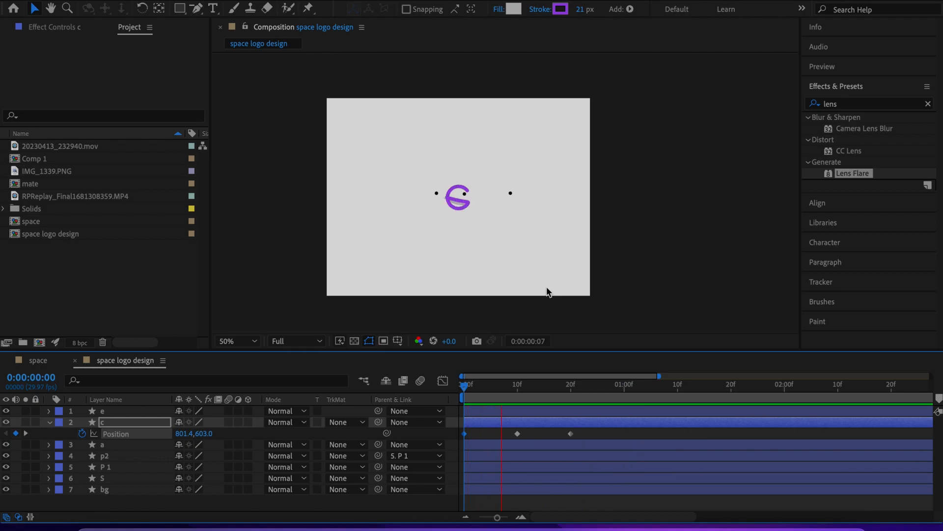
key("space")
scroll(552, 278, "up", 1)
left_click_drag(619, 385, 468, 397)
key("space")
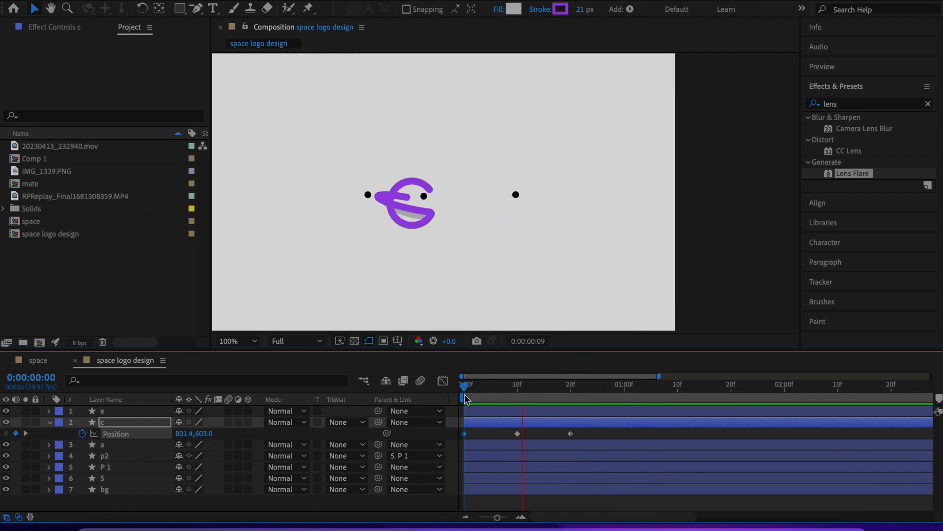
key("space")
left_click_drag(623, 391, 406, 385)
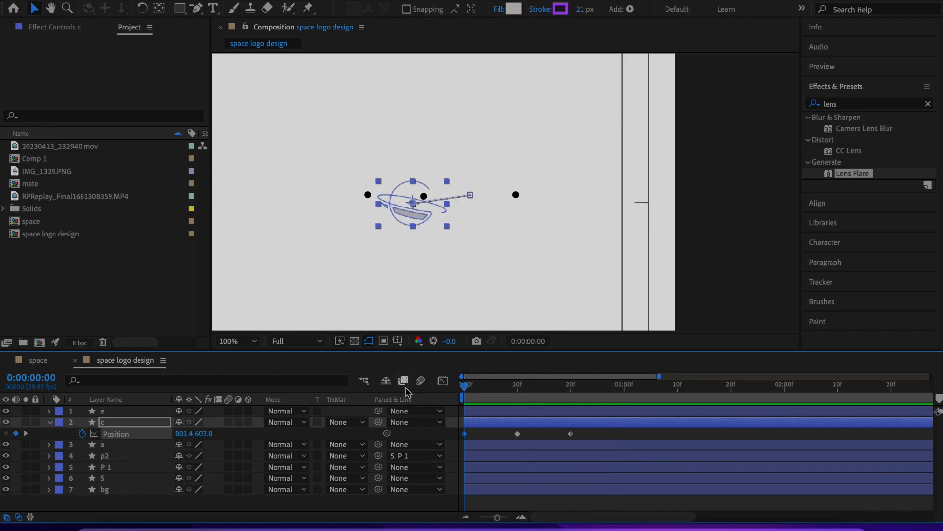
key("space")
left_click_drag(587, 391, 468, 389)
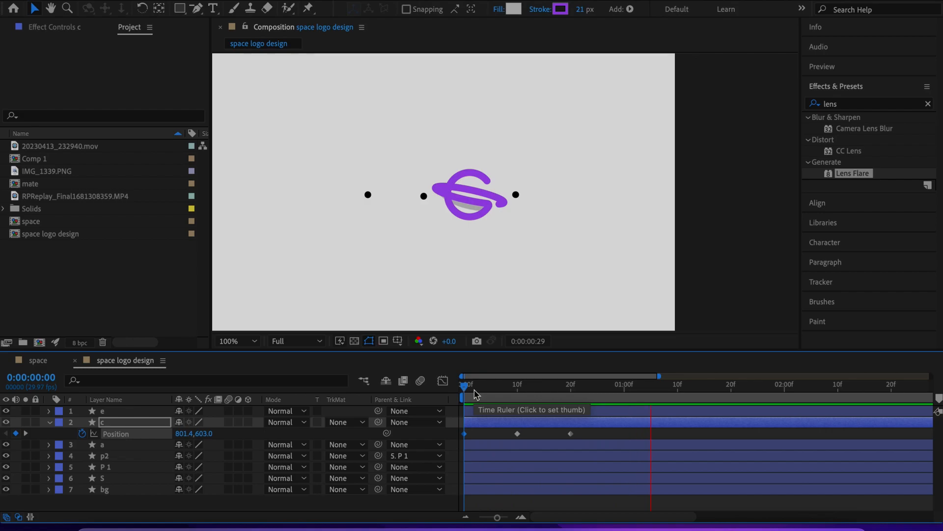
mouse_move(614, 388)
left_mouse_down()
mouse_move(473, 391)
mouse_move(462, 403)
mouse_move(583, 435)
mouse_move(441, 438)
left_mouse_up()
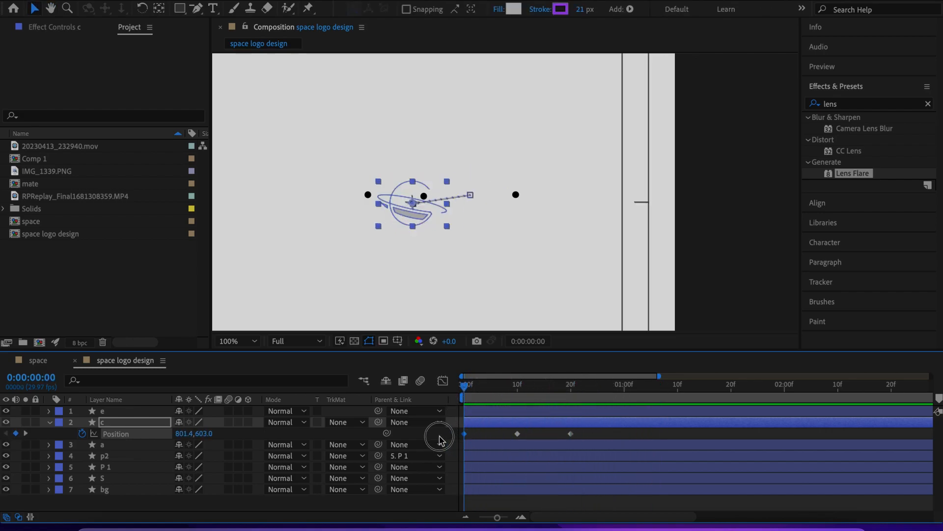
Apply Easy Ease to all three Position keyframes of layer c and preview the eased motion
left_click_drag(586, 430, 391, 438)
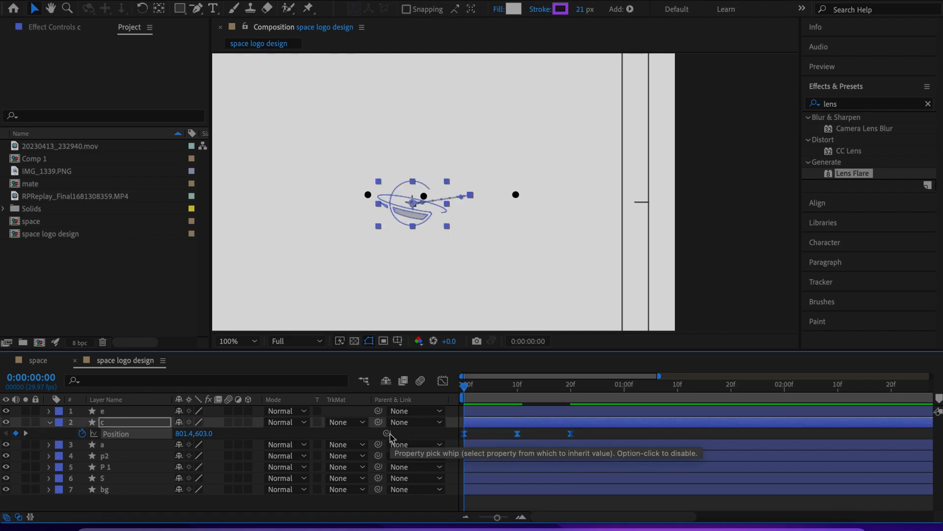
key("space")
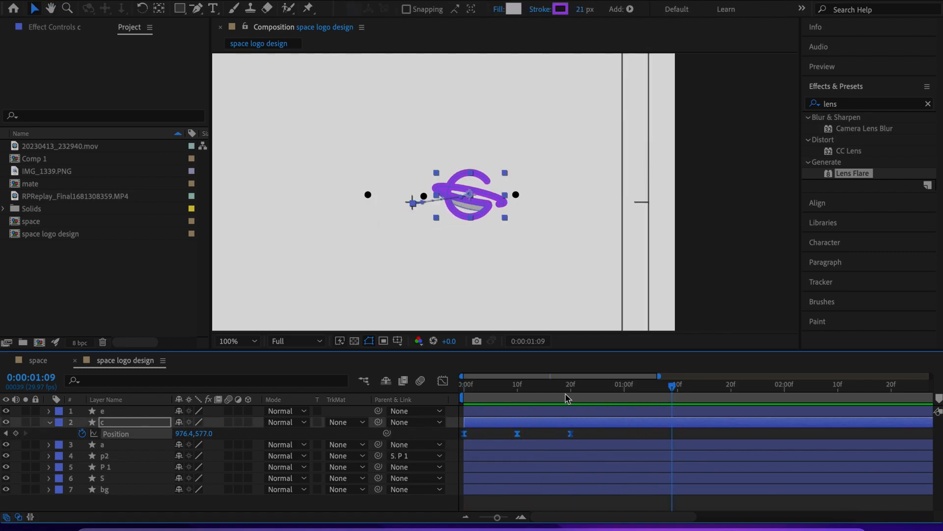
key("comma")
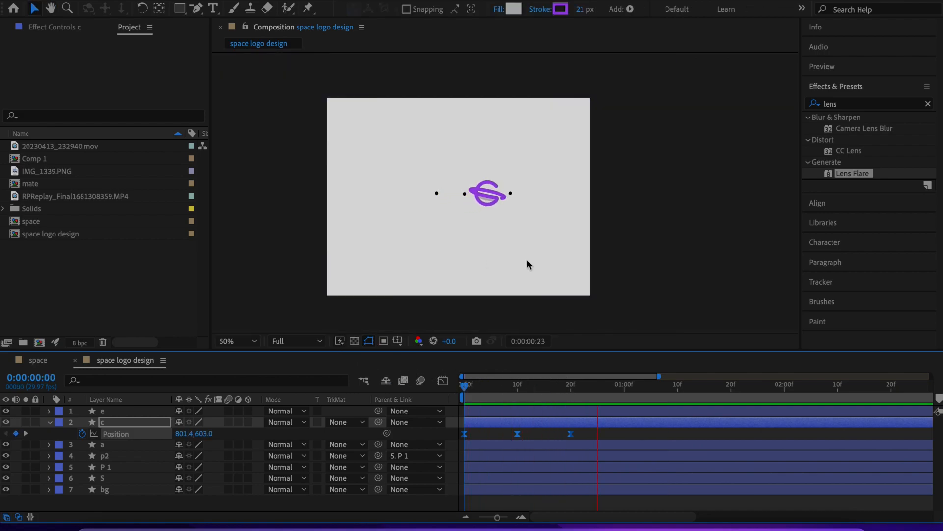
key("period")
key("space")
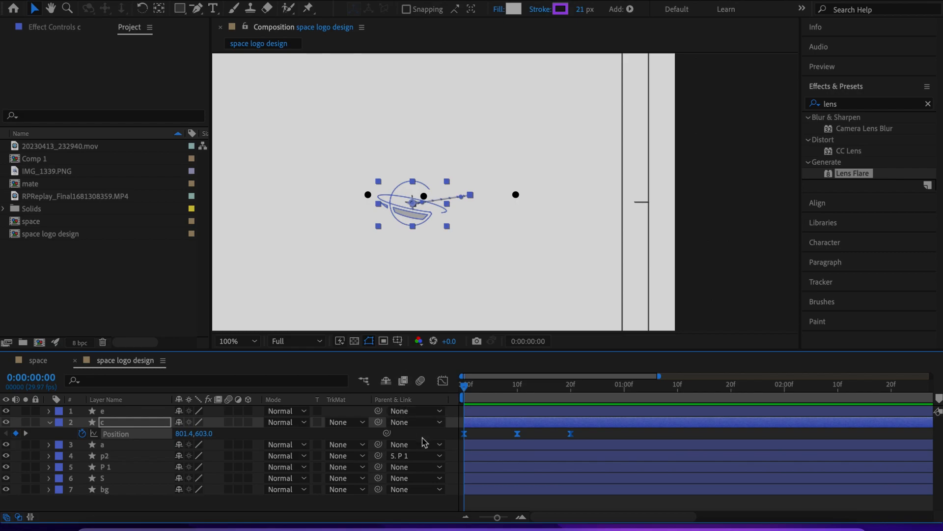
Add a Scale keyframe to layer c and reveal all of the layer's keyframed properties
left_click(422, 436)
left_click(149, 423)
key("s")
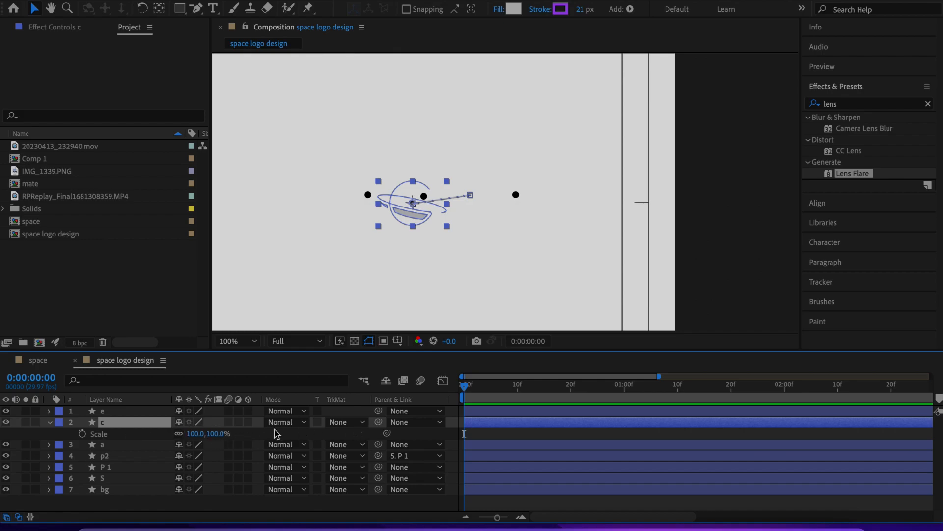
left_click(82, 434)
left_click_drag(464, 433, 506, 445)
key("u")
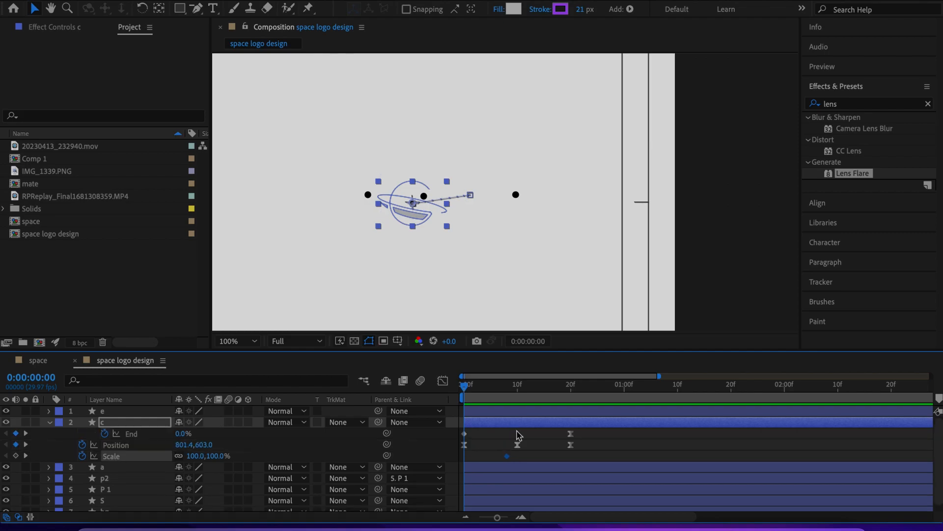
Move layer c's 100% Scale keyframe to frame 20, aligned with the last End and Position keyframes
left_click_drag(456, 395, 569, 430)
double_click(506, 456)
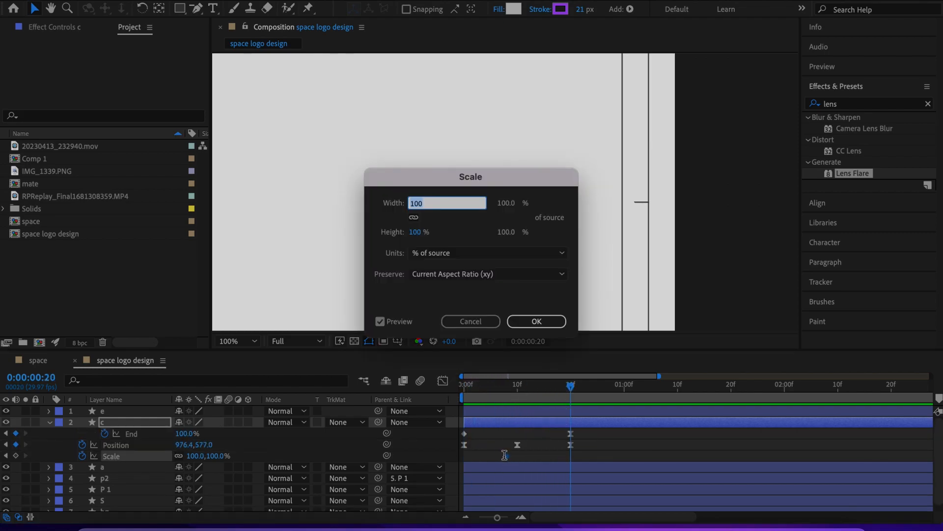
left_click(473, 322)
left_click(489, 460)
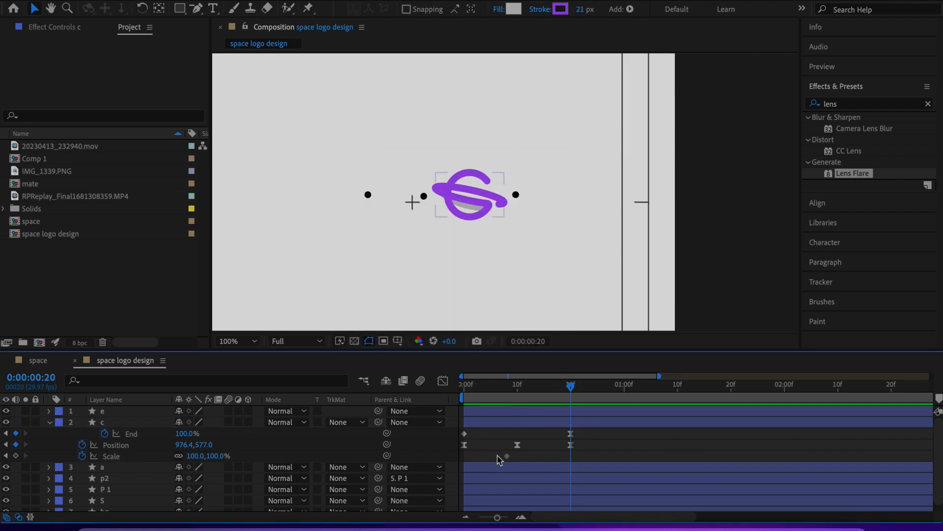
left_click_drag(506, 456, 571, 466)
Set layer c's Scale to 130% at frame 10
left_click_drag(569, 388, 535, 402)
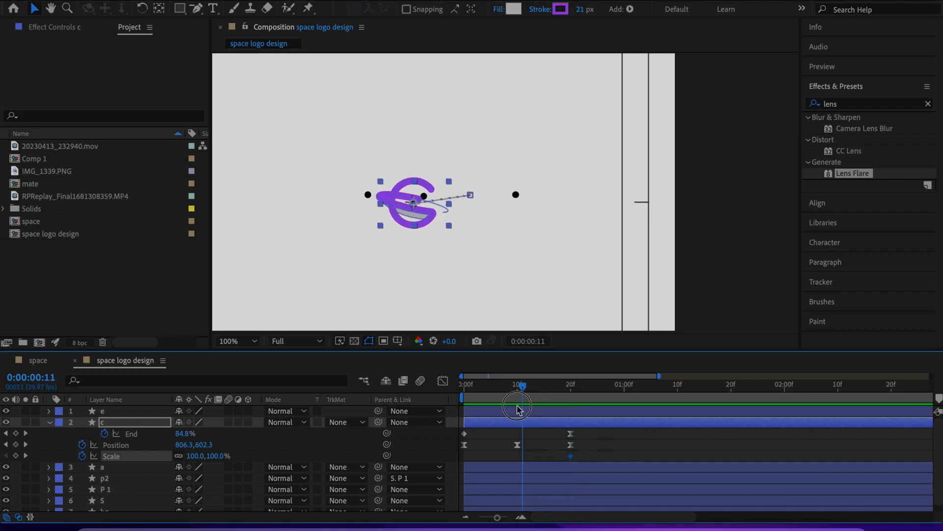
left_click(517, 407)
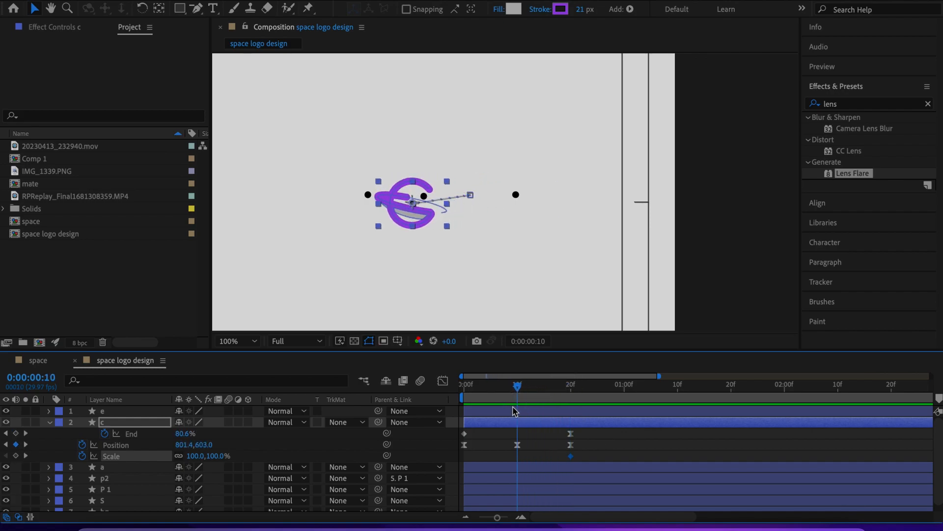
left_click(219, 456)
left_click(263, 452)
Set layer c's Scale to 0% at the first frame
left_click_drag(517, 386, 462, 421)
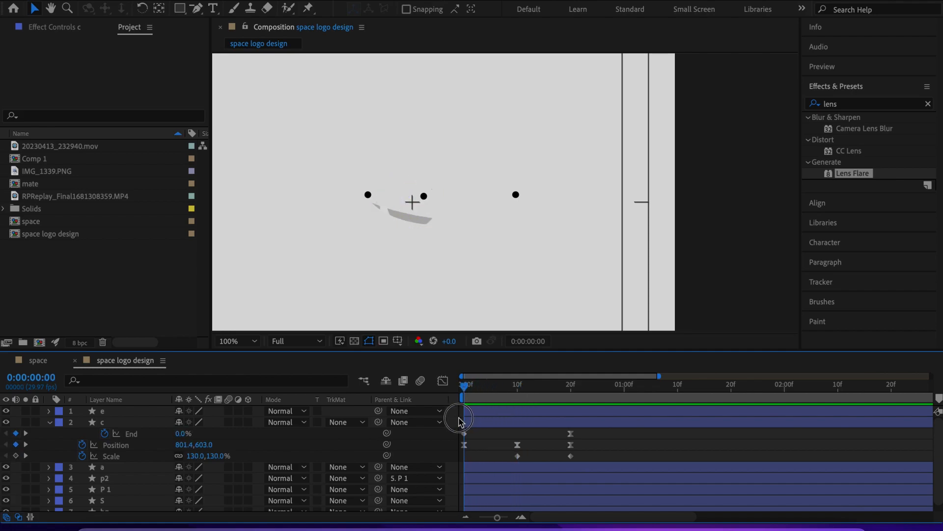
type("0")
key("Return")
Preview layer c's scale-up, reveal and position move from the first frame, then return to the start
key("space")
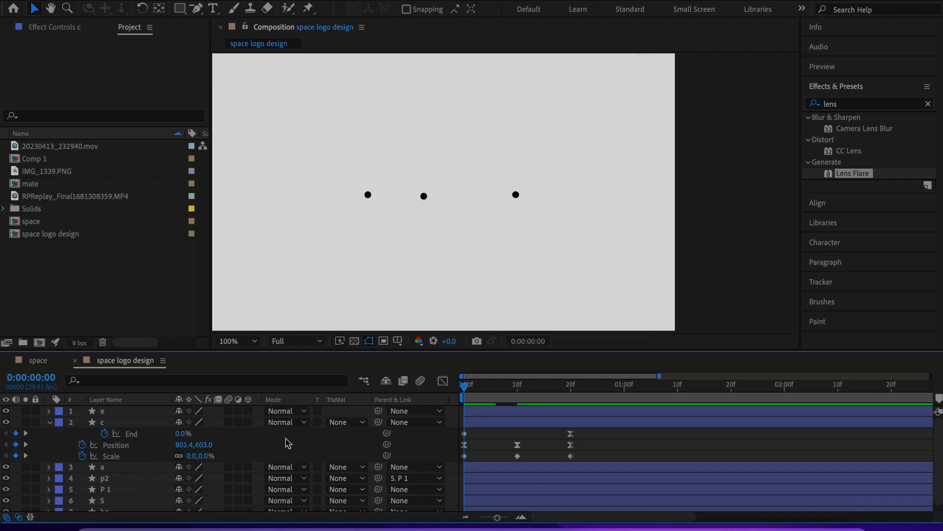
left_click_drag(607, 393, 403, 430)
scroll(452, 295, "down", 1)
key("space")
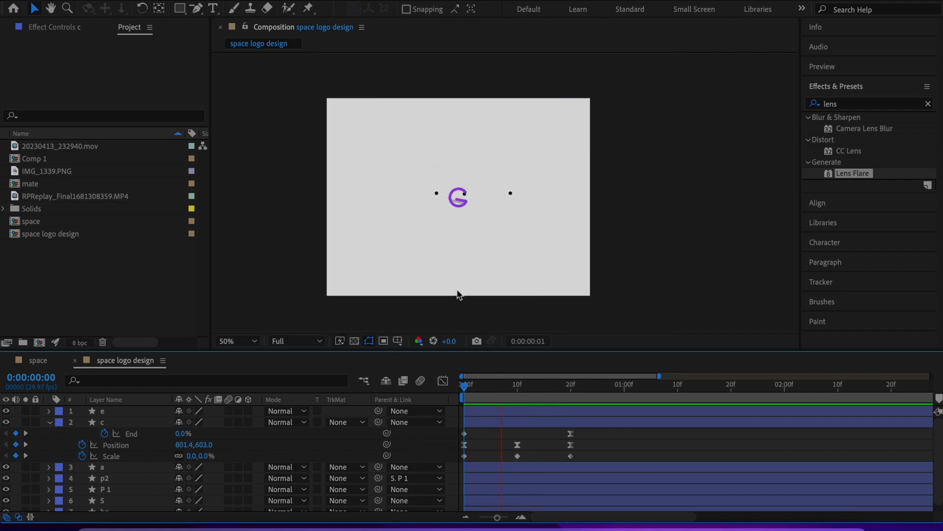
key("space")
scroll(509, 287, "up", 1)
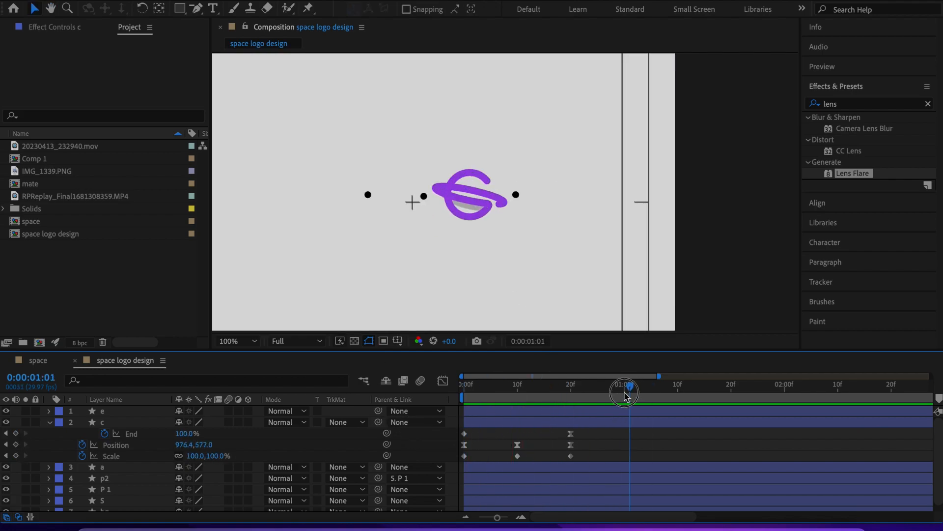
key("Home")
Apply Easy Ease to layer c's three Scale keyframes and preview the result
left_click_drag(580, 462, 422, 474)
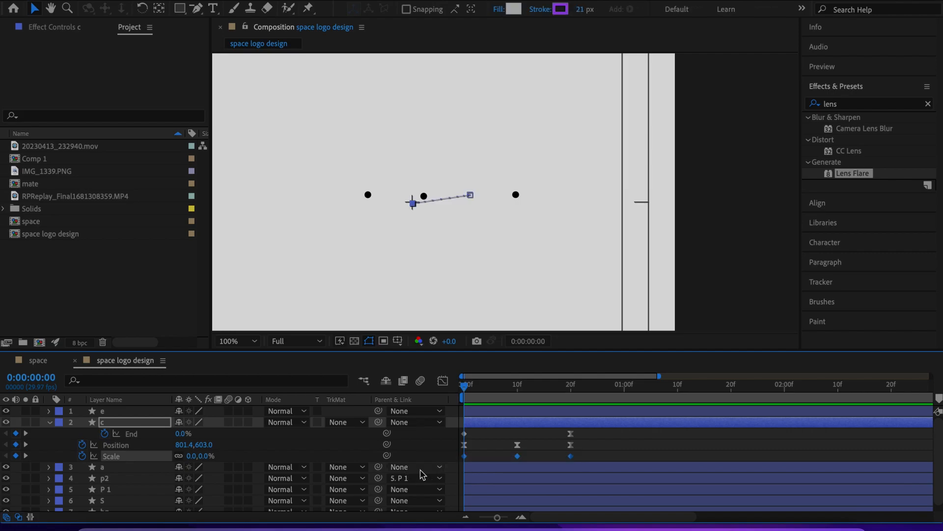
key("space")
In the speed graph, lengthen the incoming ease handle of the frame 10 Position and Scale keyframes to about frame 5
left_click_drag(557, 391, 514, 467)
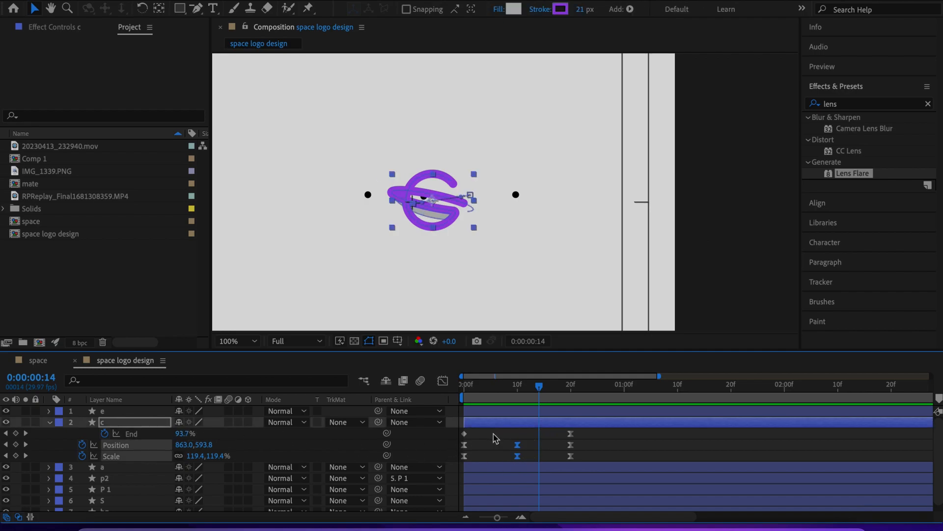
left_click(443, 381)
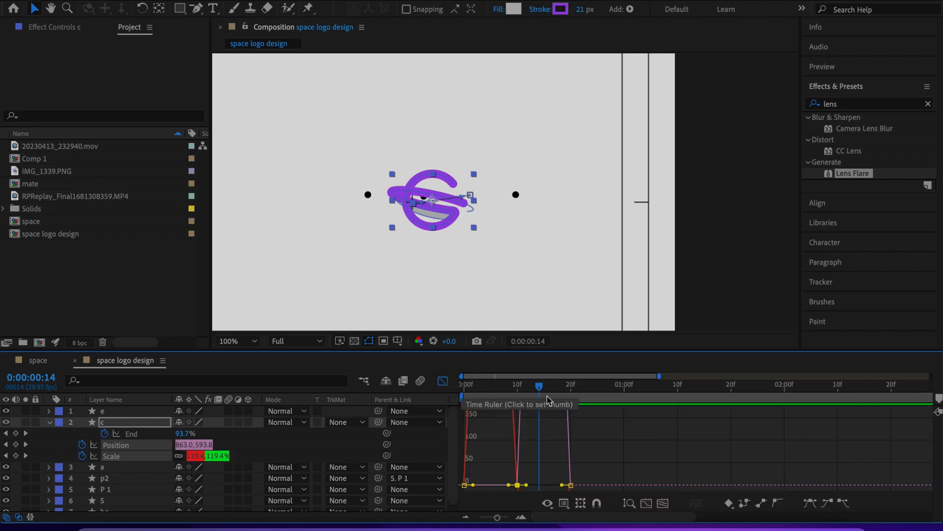
left_click_drag(539, 387, 507, 492)
scroll(526, 474, "down", 3)
left_click_drag(509, 431, 501, 435)
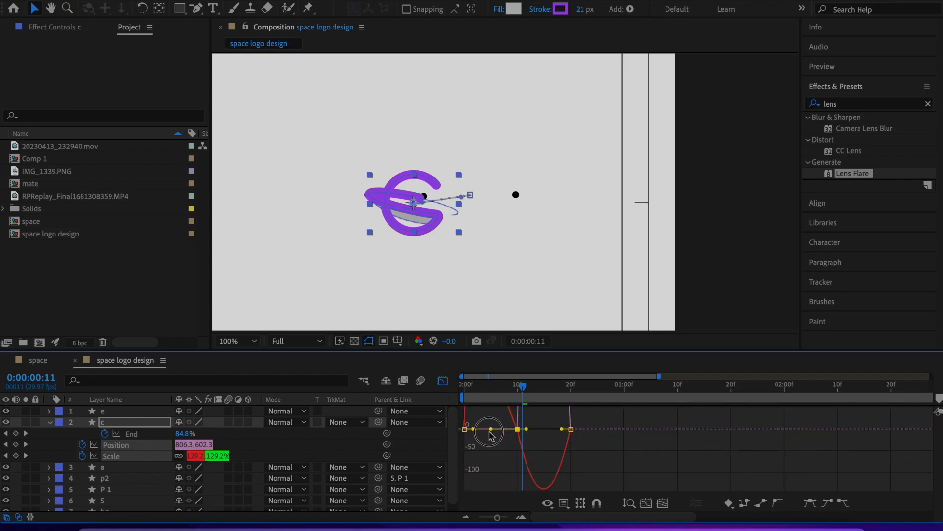
Preview layer c's animation with the adjusted speed curve and examine the enlarged planet shape at frame 10
key("space")
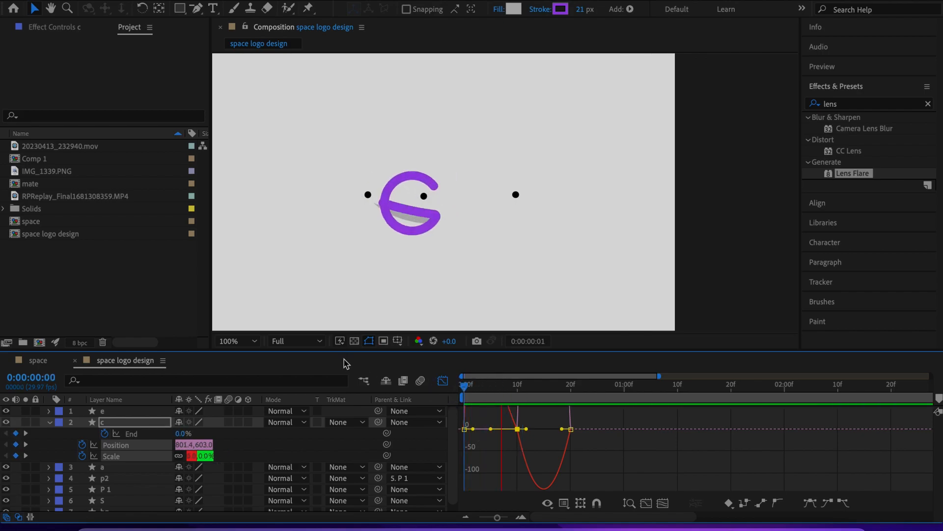
scroll(475, 229, "down", 2)
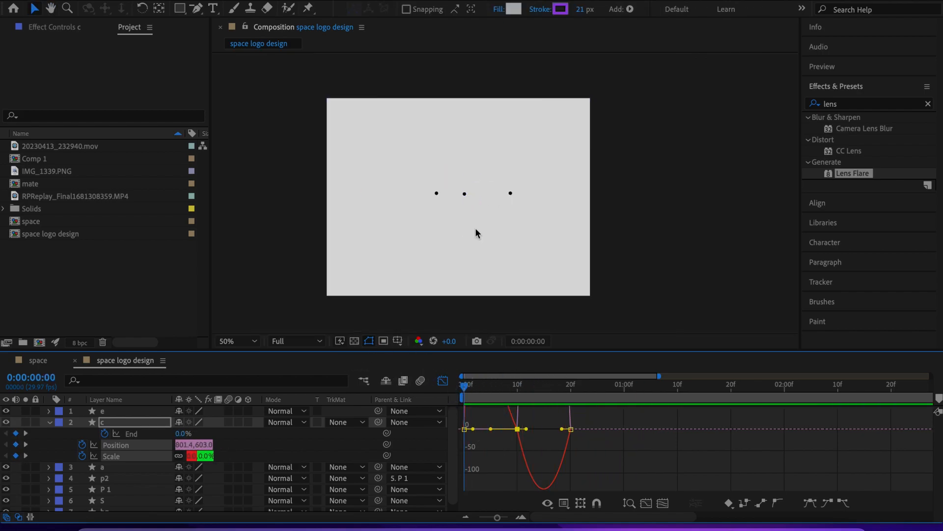
key("space")
scroll(514, 232, "up", 1)
left_click(541, 387)
left_click_drag(541, 387, 424, 376)
key("space")
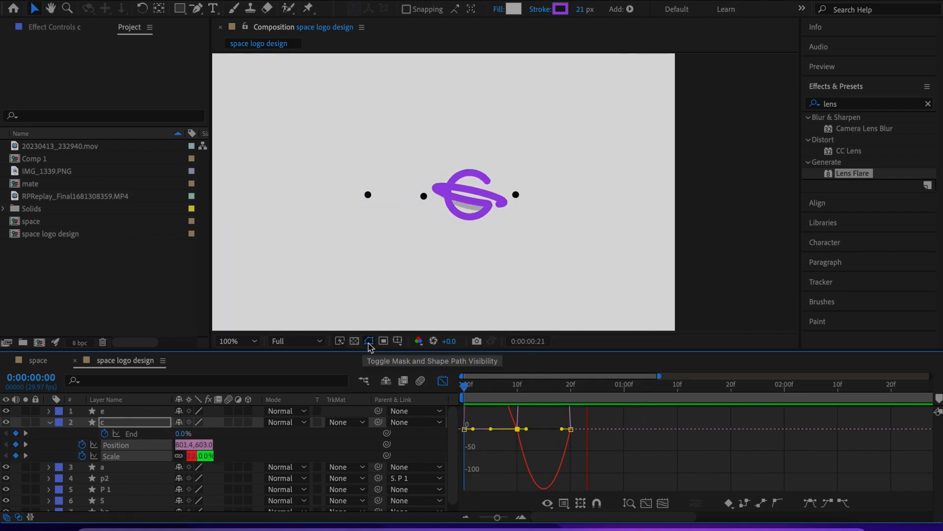
key("space")
scroll(508, 246, "up", 2)
mouse_move(570, 386)
left_mouse_down()
mouse_move(488, 388)
mouse_move(537, 416)
mouse_move(564, 413)
mouse_move(520, 420)
left_mouse_up()
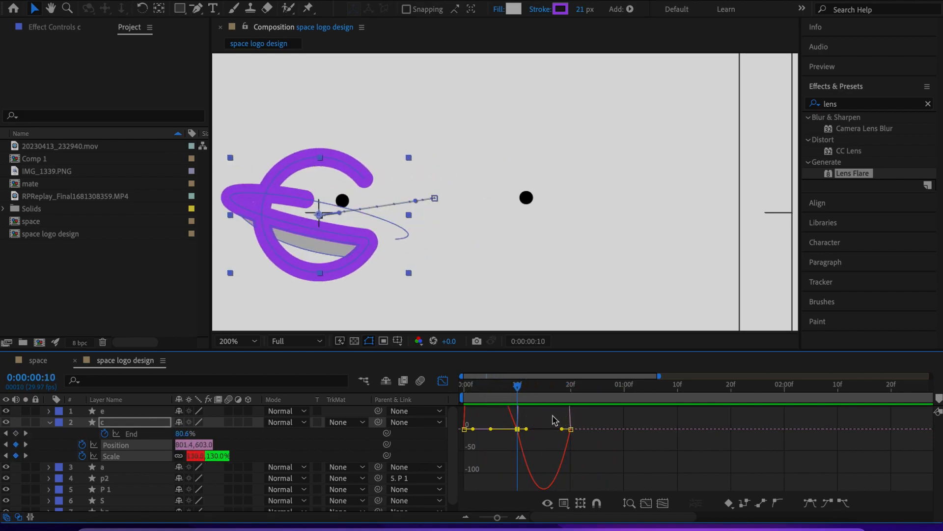
Lengthen the outgoing ease handle of layer c's frame 10 Position and Scale keyframes to about frame 14 and preview the motion
key("shift+F3")
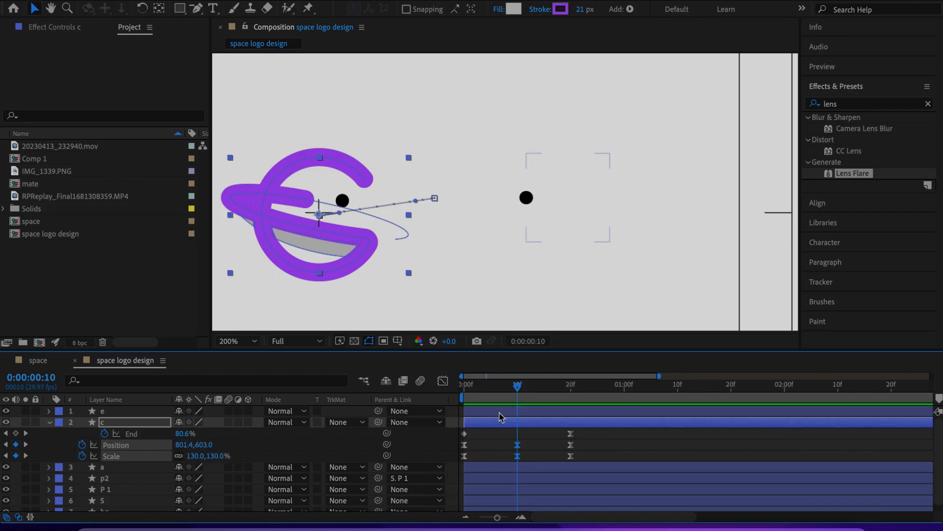
left_click(443, 381)
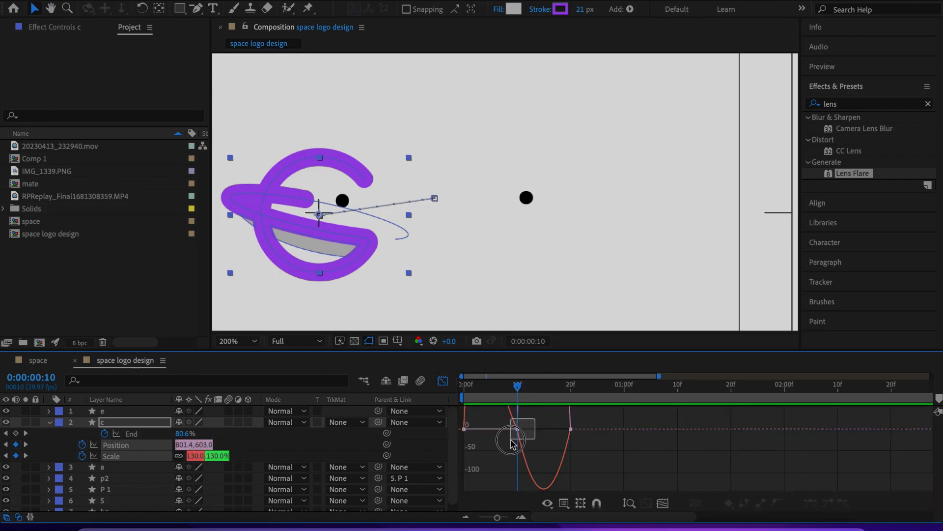
left_click_drag(527, 430, 536, 430)
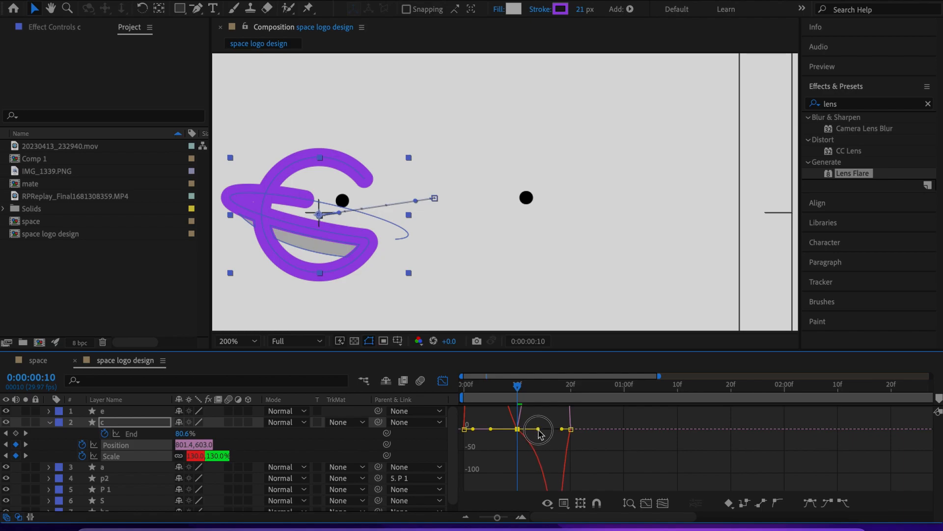
left_click_drag(518, 387, 469, 387)
scroll(574, 173, "down", 1)
key("space")
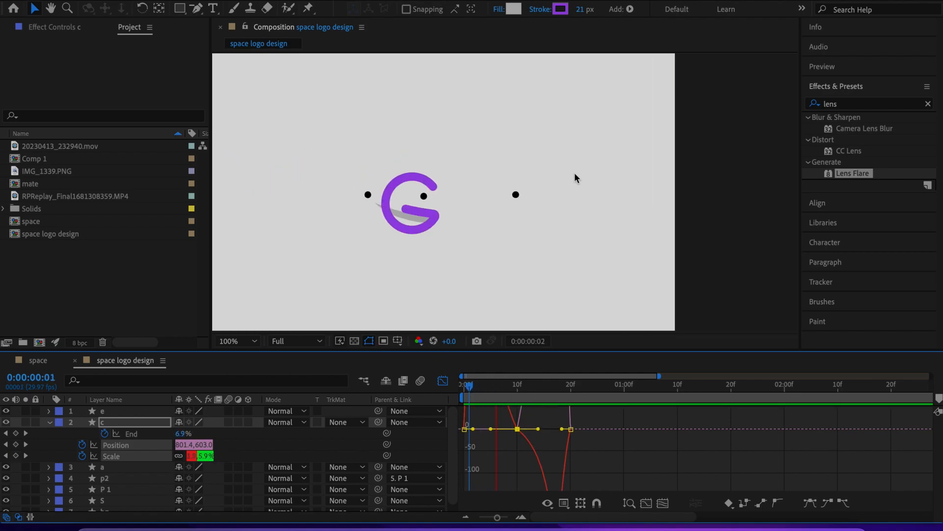
Move layer c's final End, Position and Scale keyframes to frame 22 and preview the animation
left_click(434, 382)
left_click_drag(565, 387, 464, 392)
key("space")
key("space")
scroll(511, 252, "up", 1)
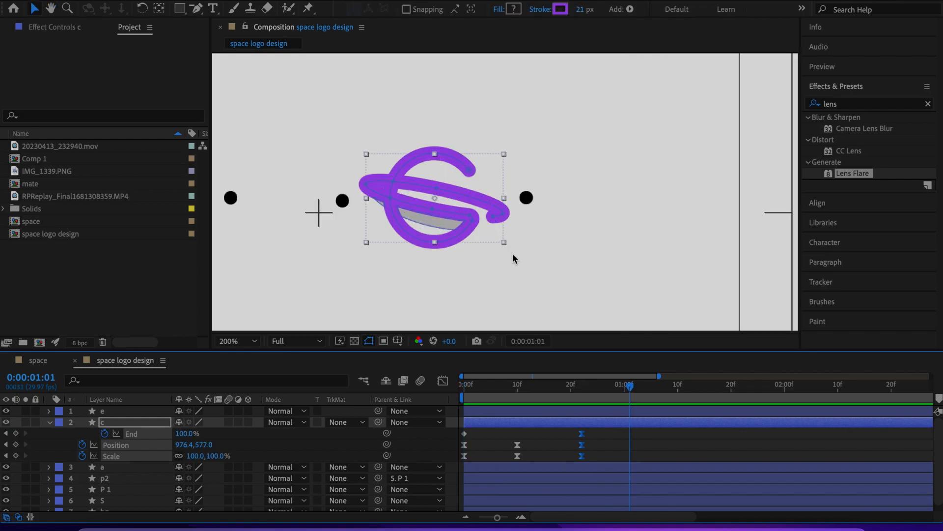
Set layer c's Scale keyframe at frame 22 to 90%
left_click_drag(626, 404, 585, 451)
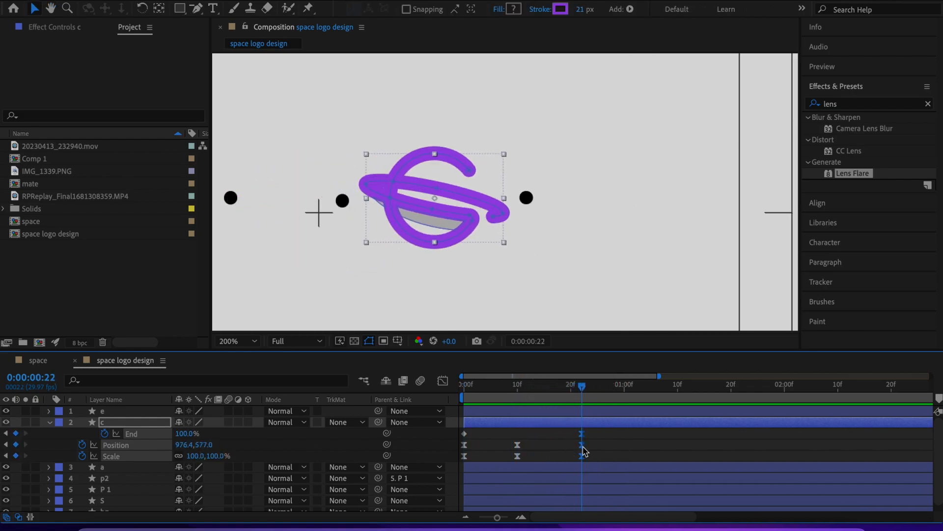
left_click(269, 453)
left_click(217, 457)
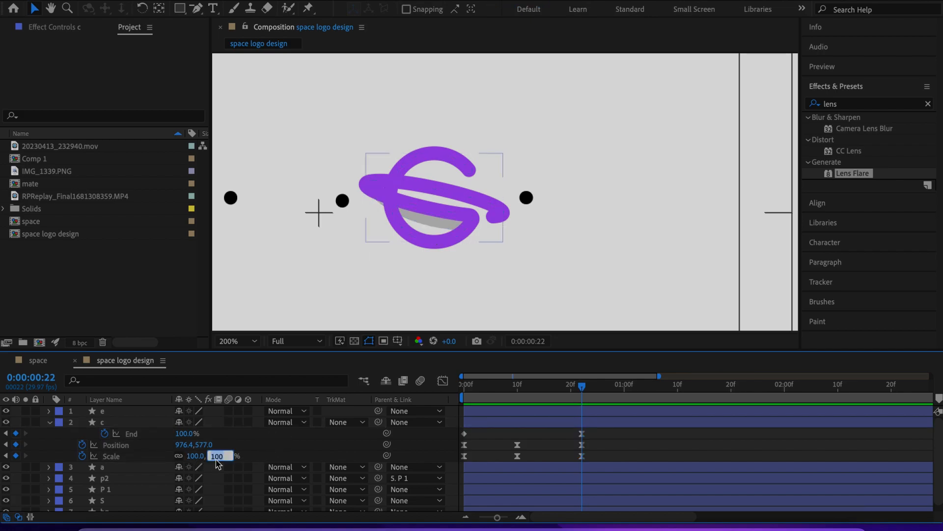
type("90")
key("Return")
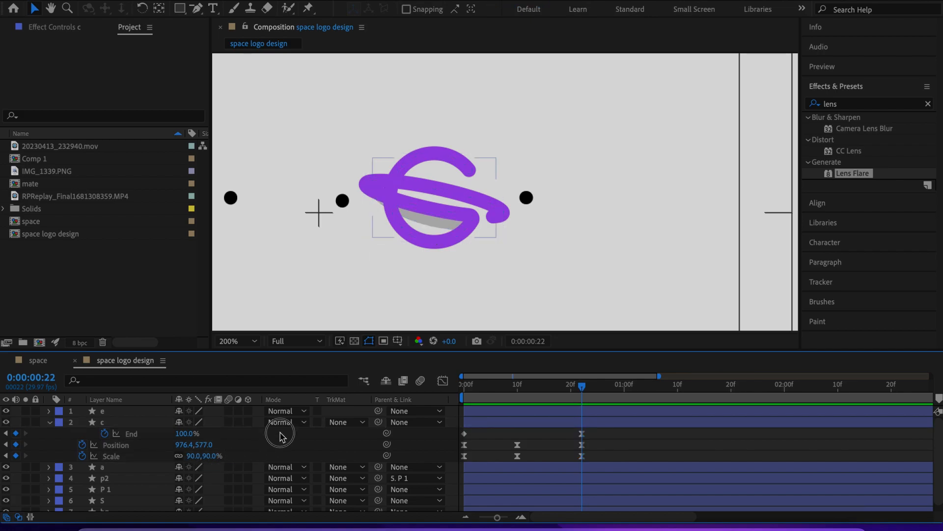
Add layer c Scale keyframes of 101% at frame 26 and 100% at frame 29
left_click_drag(582, 389, 602, 403)
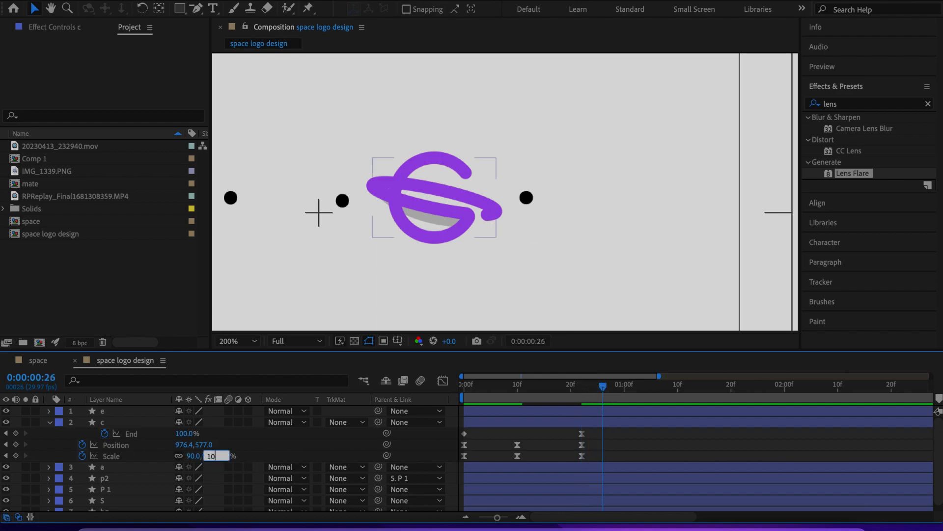
key("Return")
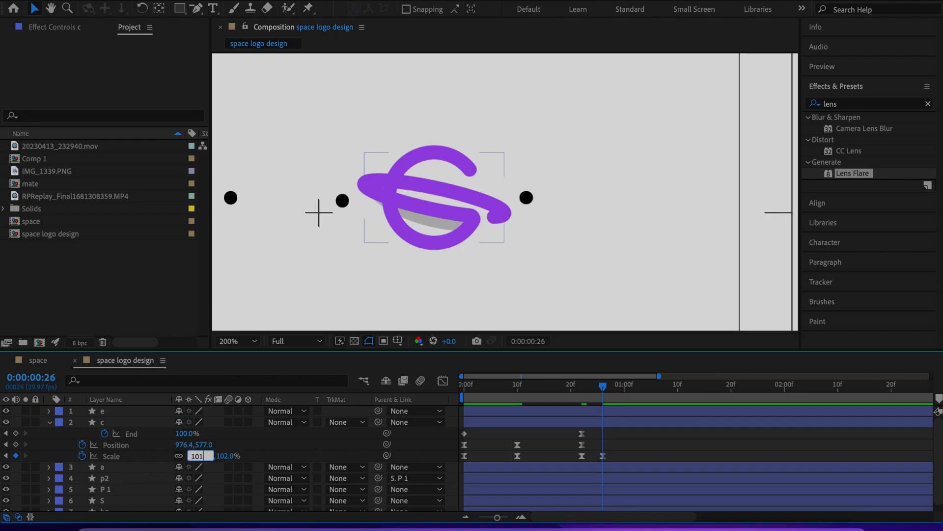
key("Return")
left_click_drag(605, 391, 619, 409)
left_click(218, 457)
key("Return")
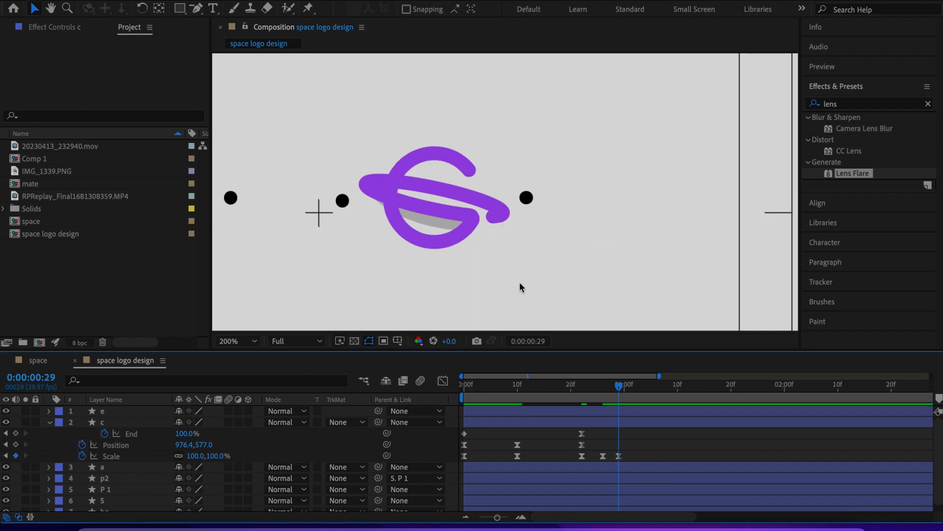
Preview layer c's animation from the start and examine how its scale settles at the end
scroll(520, 287, "down", 1)
left_click_drag(595, 386, 475, 391)
key("space")
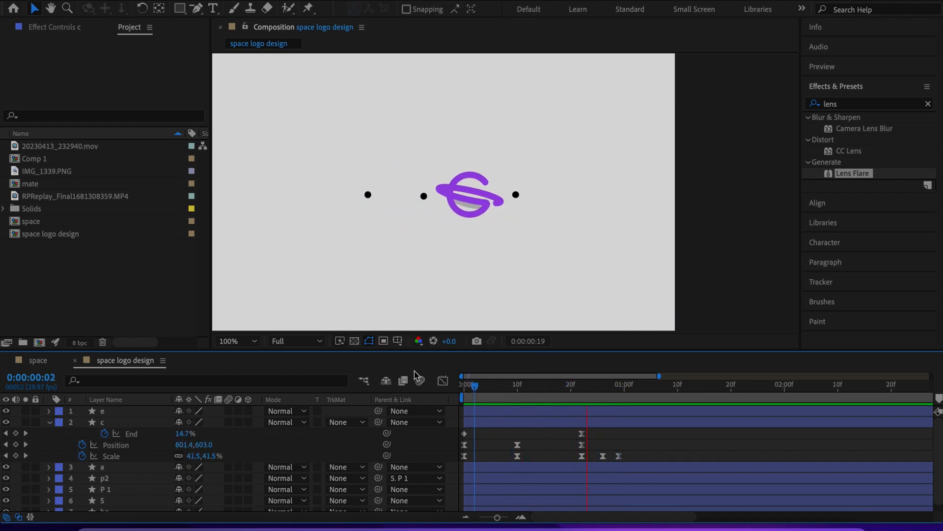
key("space")
left_click_drag(717, 388, 449, 390)
scroll(529, 259, "down", 1)
key("space")
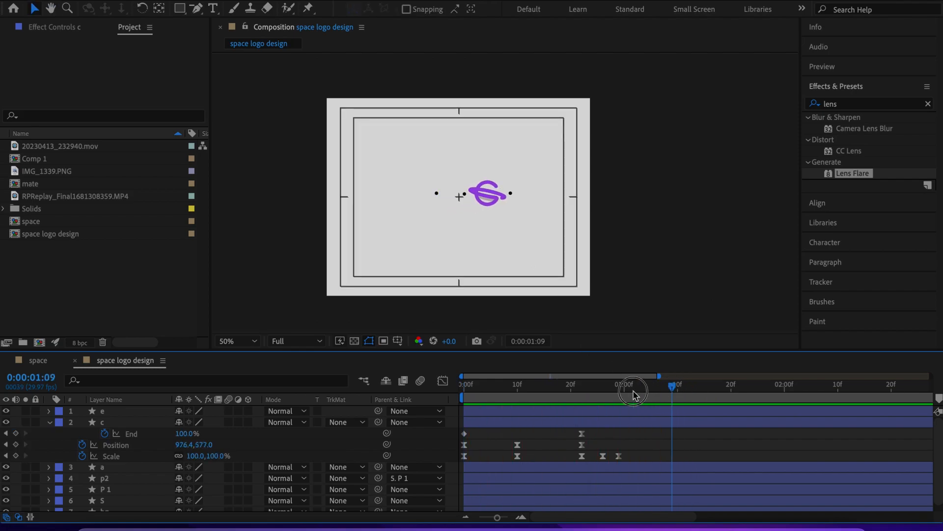
key("space")
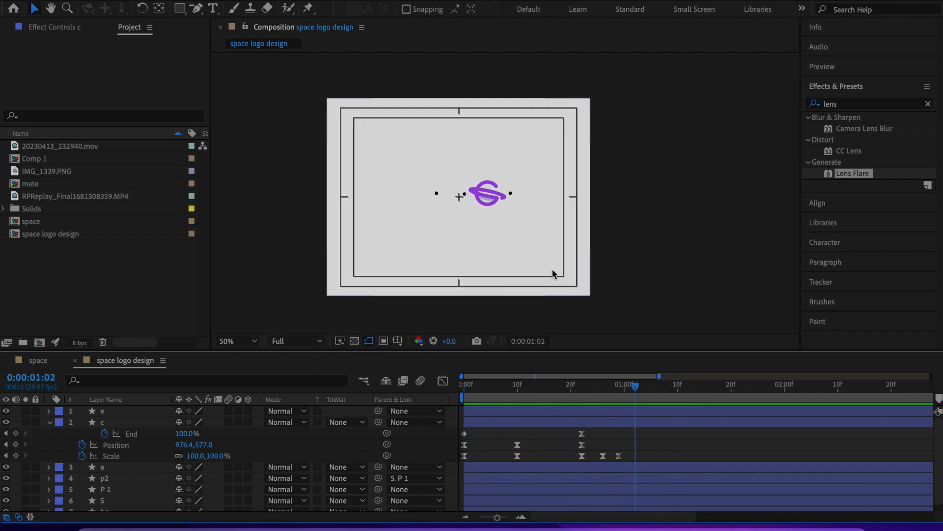
Shift all of layer c's keyframes after the first frame two frames later, so the last Scale keyframe sits at 0:00:01:01
scroll(504, 192, "up", 1)
left_click(646, 427)
left_click_drag(649, 434, 529, 448)
left_click(600, 413)
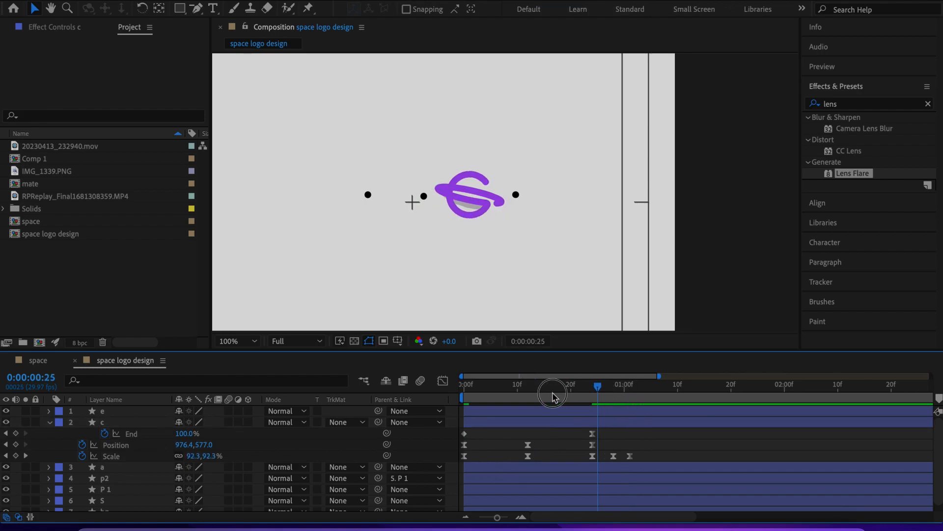
Replay layer c's animation from the first frame to check the retimed keyframes
key("Home")
key("comma")
key("space")
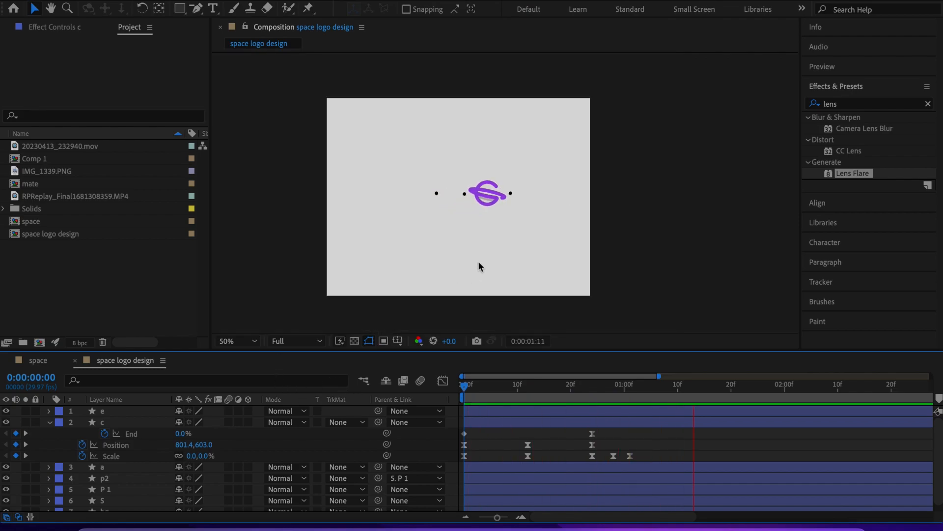
key("space")
key("period")
key("Home")
key("comma")
key("space")
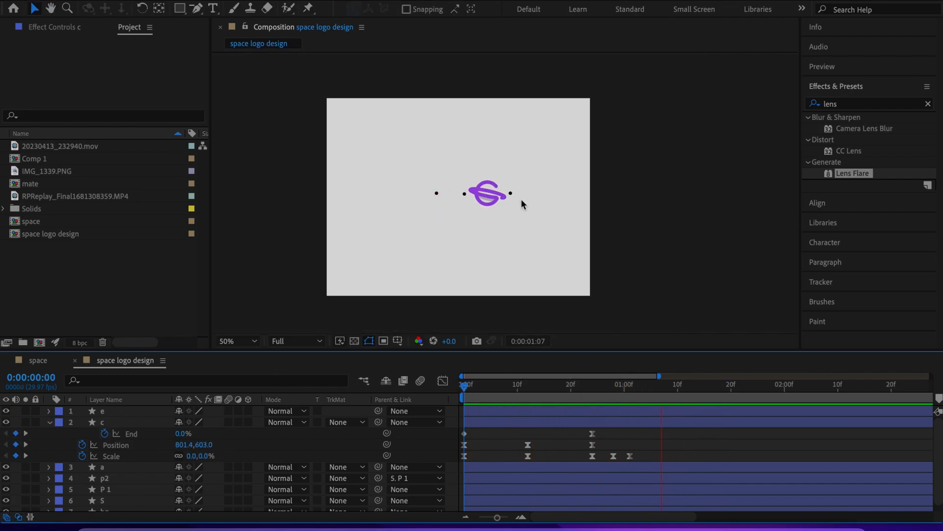
key("space")
key("period")
At frame 4, expand layer c's contents and show the transform properties of Group 2
mouse_move(659, 402)
left_mouse_down()
mouse_move(611, 396)
mouse_move(531, 415)
mouse_move(491, 428)
mouse_move(477, 443)
mouse_move(488, 444)
left_mouse_up()
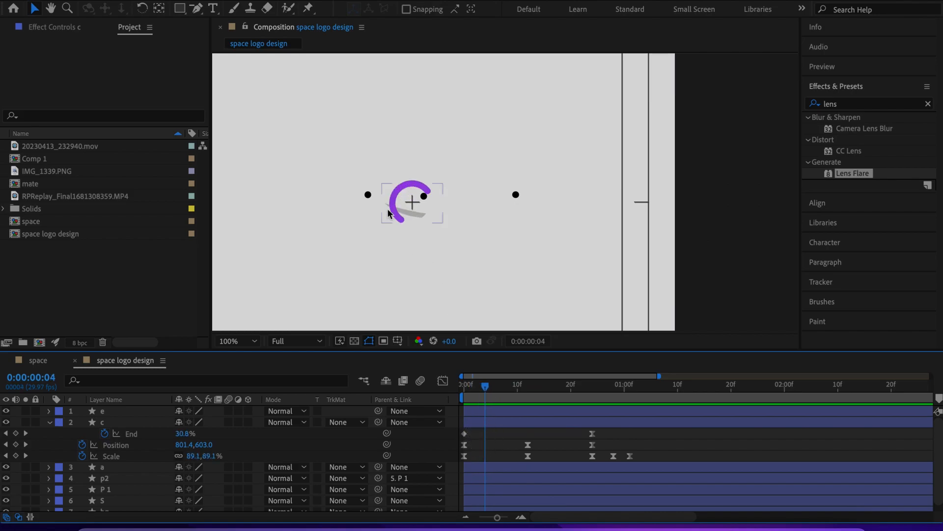
key("period")
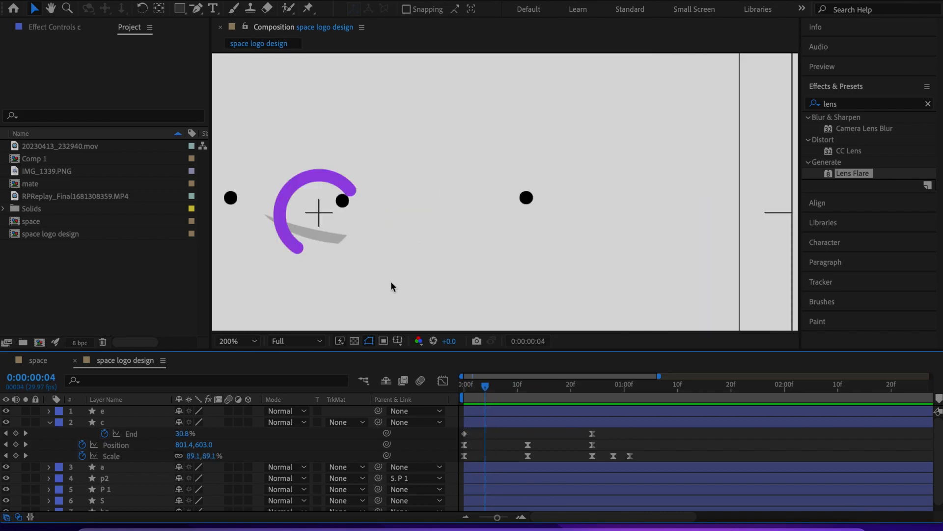
left_click(101, 423)
left_click(50, 424)
left_click(50, 423)
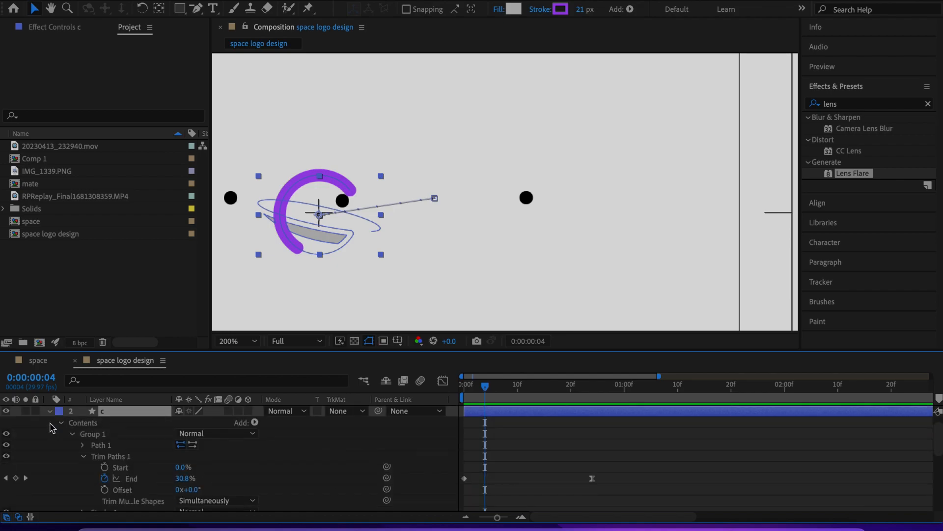
left_click(82, 457)
scroll(94, 469, "down", 2)
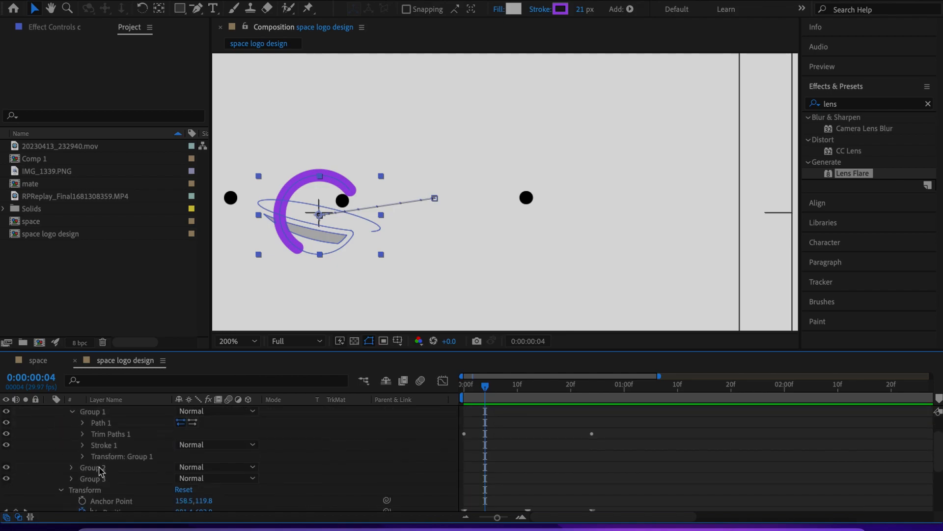
left_click(92, 469)
left_click(71, 467)
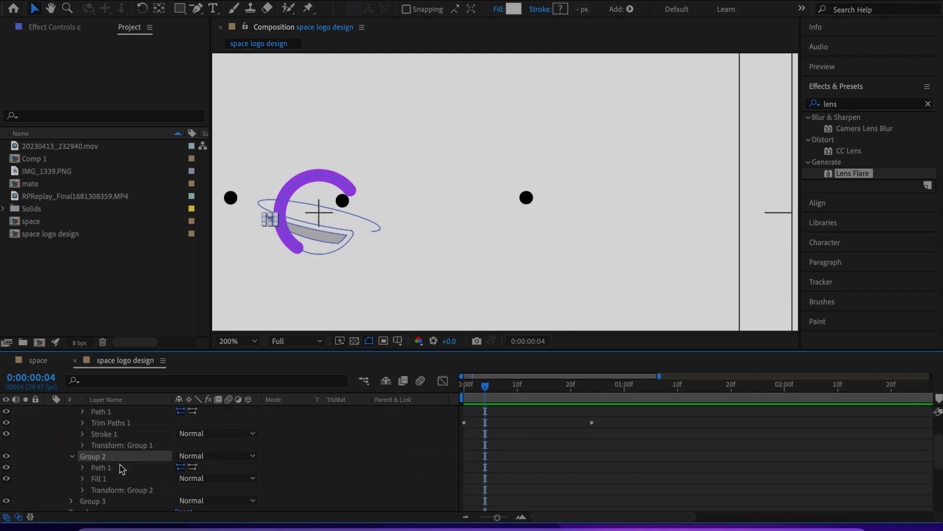
scroll(90, 479, "down", 2)
left_click(82, 479)
scroll(113, 472, "down", 5)
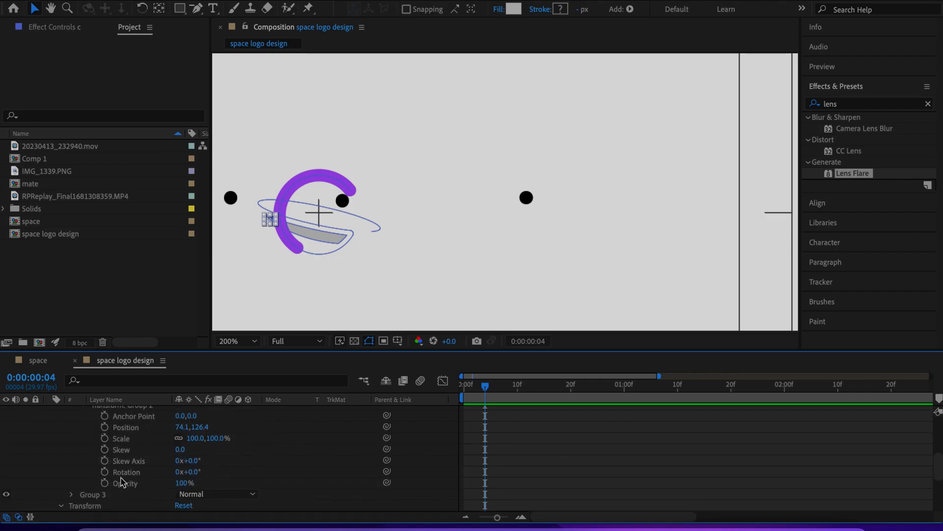
Keyframe Group 2's Opacity from 0% at frame 9 to 100% at frame 11
left_click(104, 483)
left_click_drag(483, 484, 498, 489)
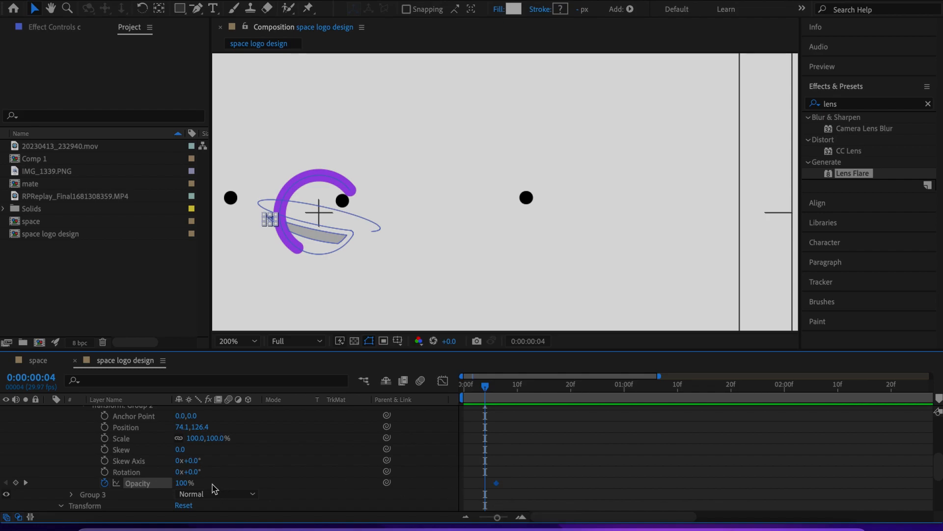
left_click_drag(185, 488, 89, 486)
left_click(315, 467)
left_click_drag(485, 387, 511, 410)
mouse_move(501, 479)
left_mouse_down()
mouse_move(483, 487)
mouse_move(511, 490)
left_mouse_up()
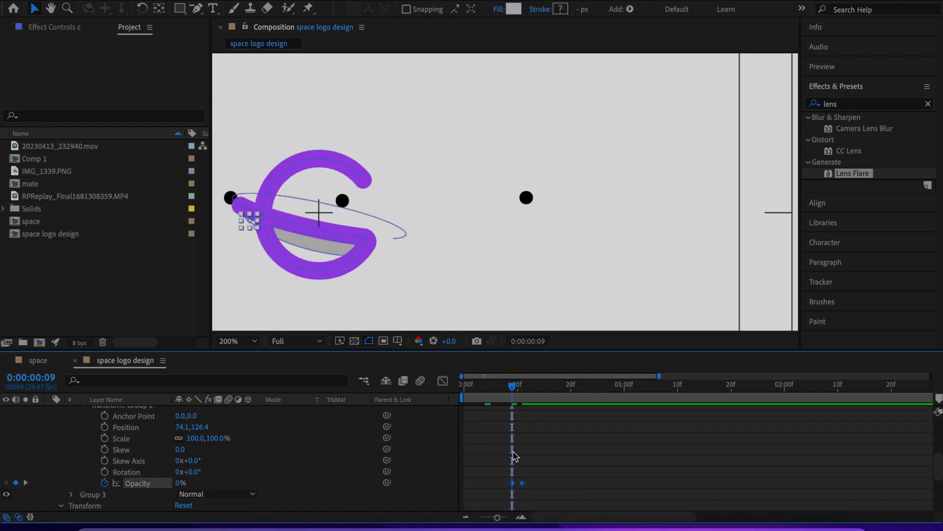
Preview the opacity fade of layer c's Group 2 shape
mouse_move(513, 388)
left_mouse_down()
mouse_move(488, 400)
mouse_move(512, 403)
left_mouse_up()
scroll(502, 210, "down", 1)
key("space")
key("space")
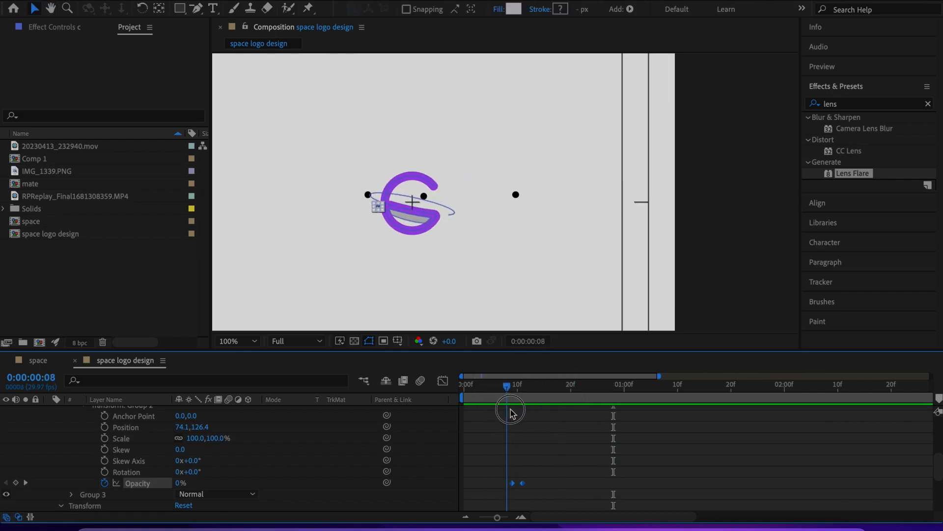
At frame 9, collapse Group 2 and expand the transform properties of Group 3, the planet's lower shading shape
scroll(93, 451, "up", 2)
scroll(79, 445, "up", 1)
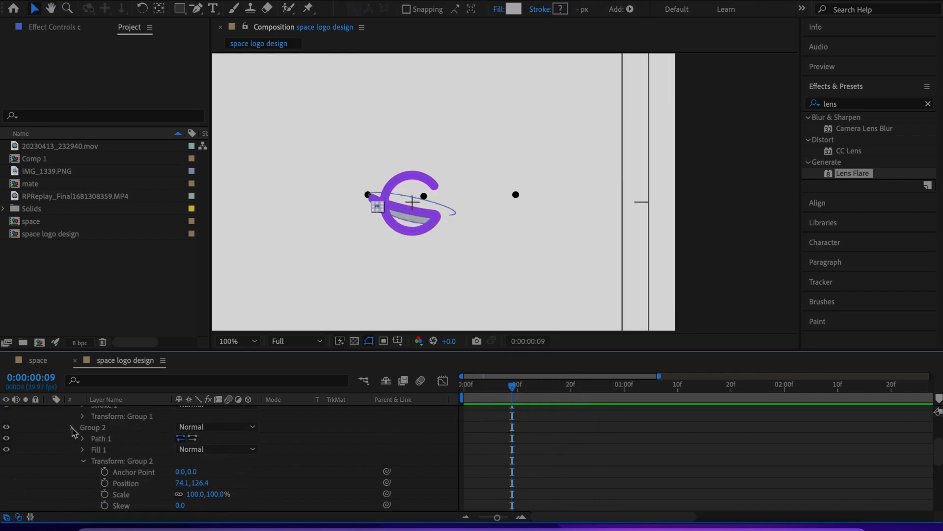
left_click(73, 431)
left_click(90, 439)
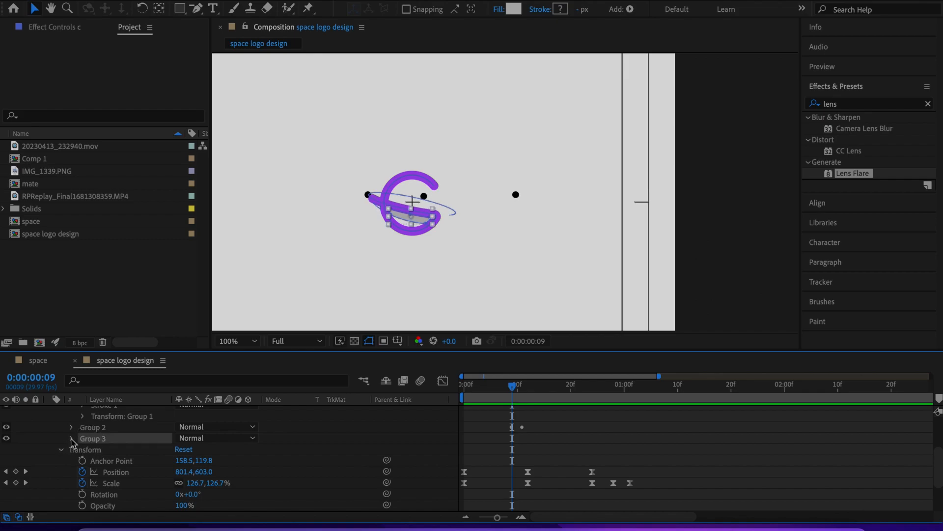
left_click(72, 439)
key("period")
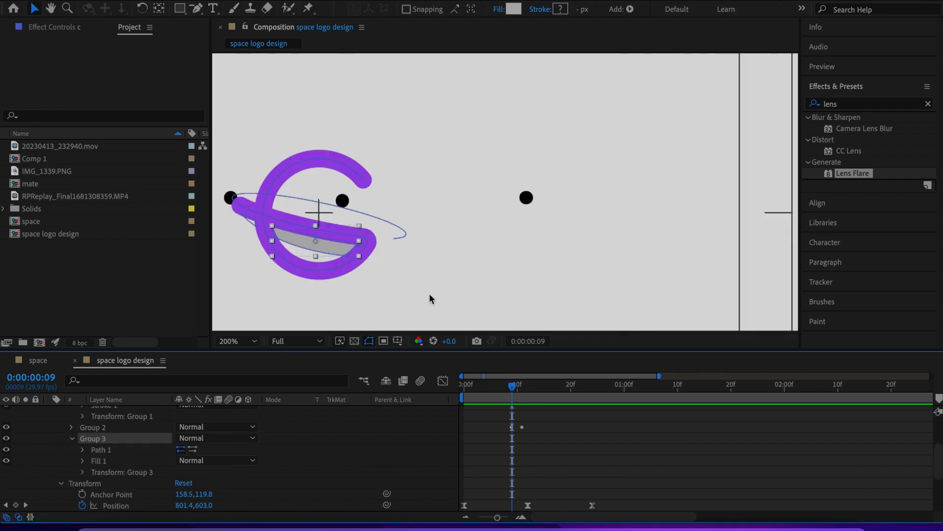
left_click(83, 472)
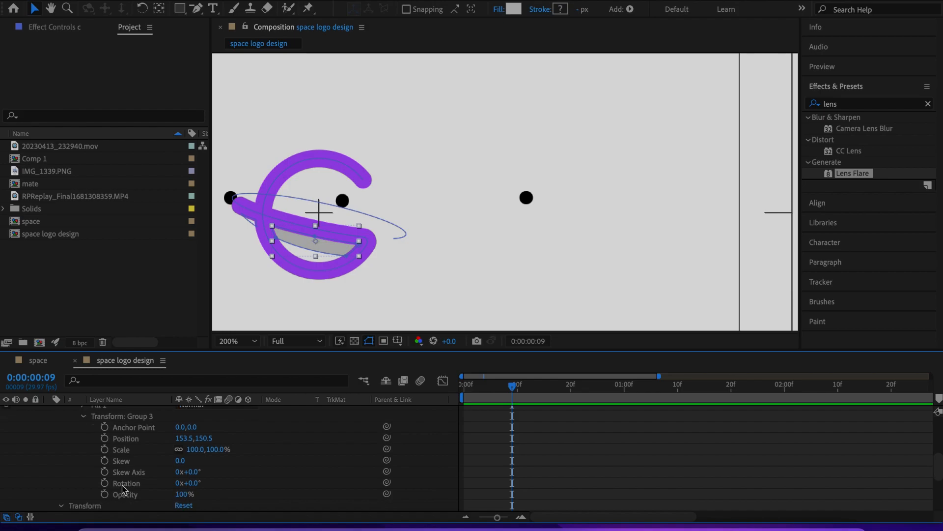
Animate Group 3's opacity in layer c from 0% at frame 6 to 100% at frame 9, and preview the result
left_click(105, 494)
left_click_drag(511, 390, 496, 392)
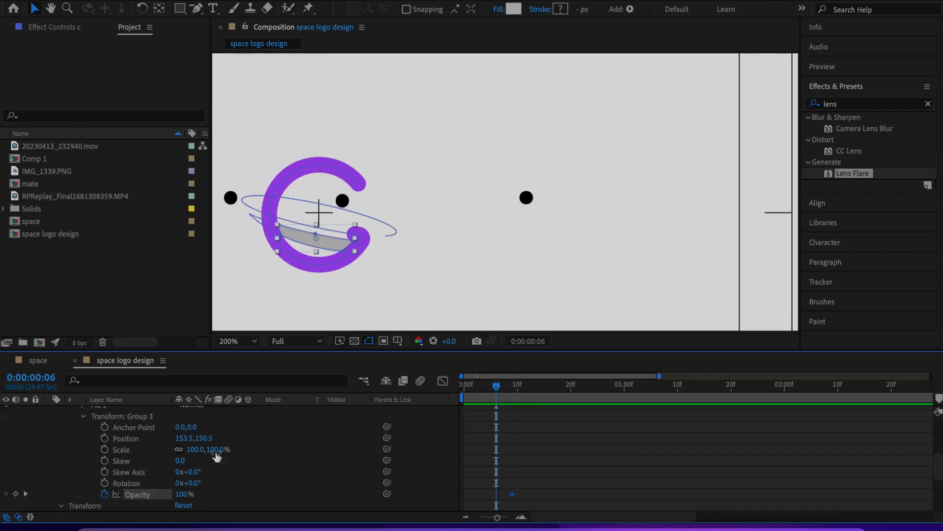
left_click_drag(183, 498, 84, 491)
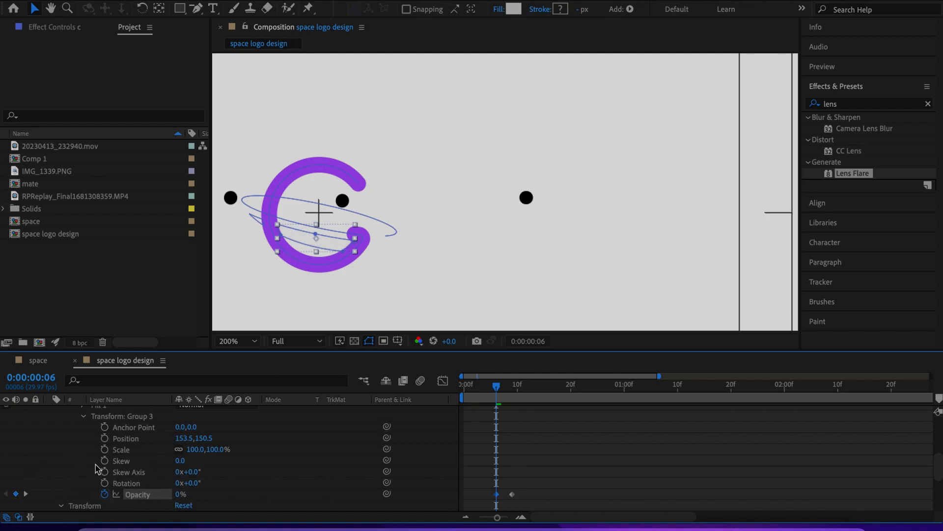
left_click(303, 457)
key("space")
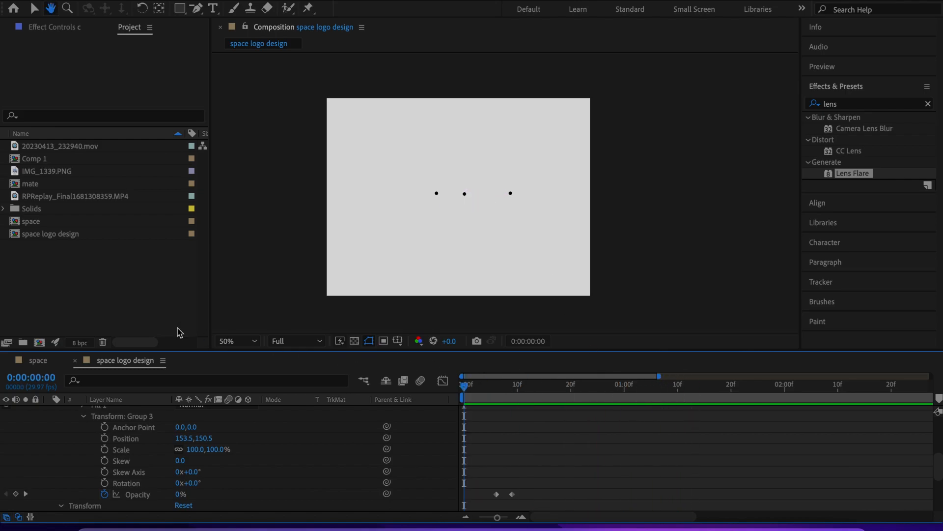
key("space")
Check the logo's motion, align the current time with layer c's last position keyframe at frame 24, and collapse that layer
left_click_drag(646, 392, 467, 415)
scroll(253, 450, "up", 3)
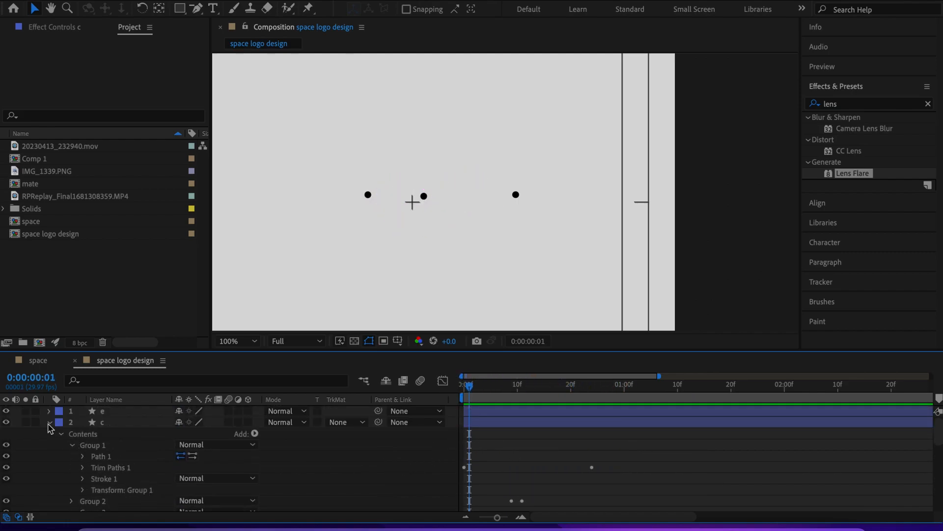
left_click(50, 423)
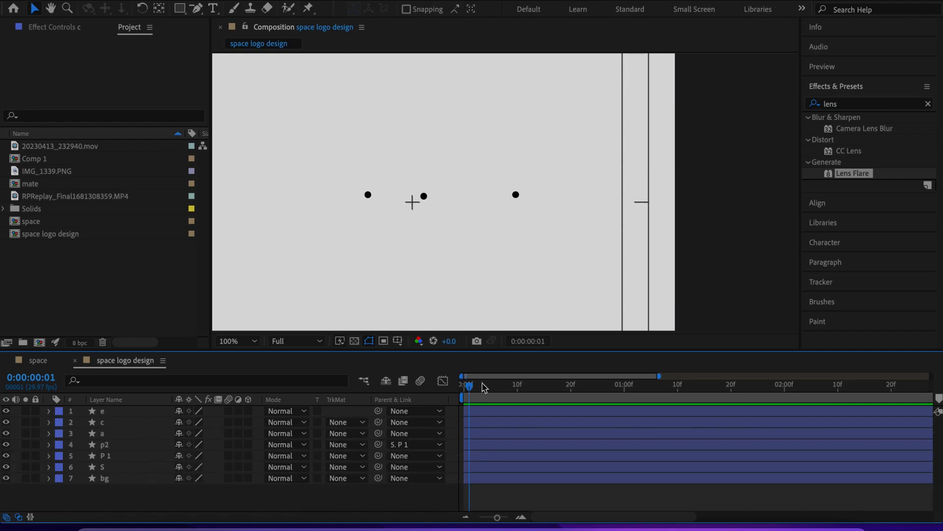
left_click_drag(469, 390, 608, 357)
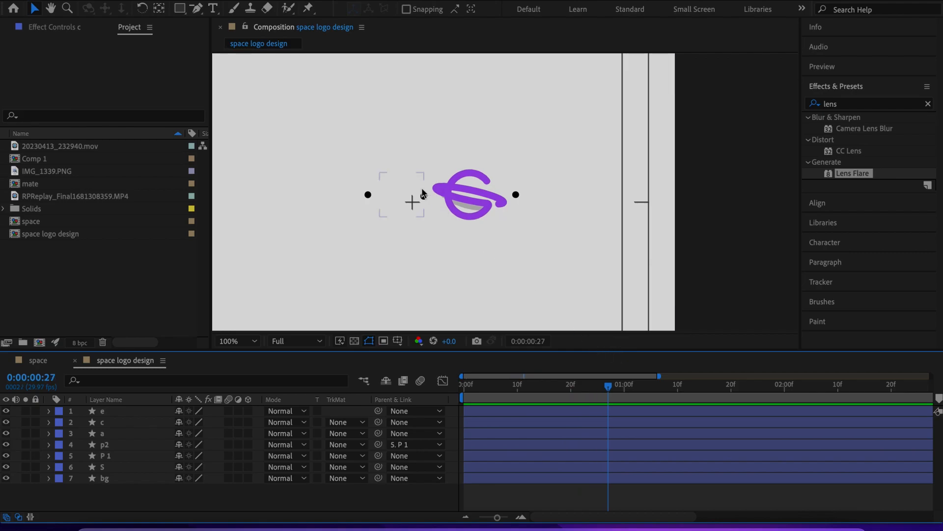
left_click(424, 197)
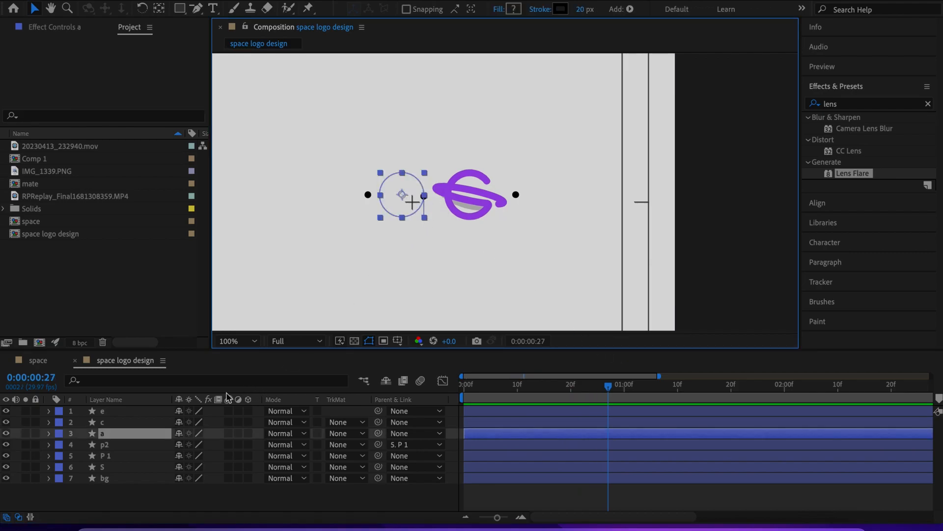
key("period")
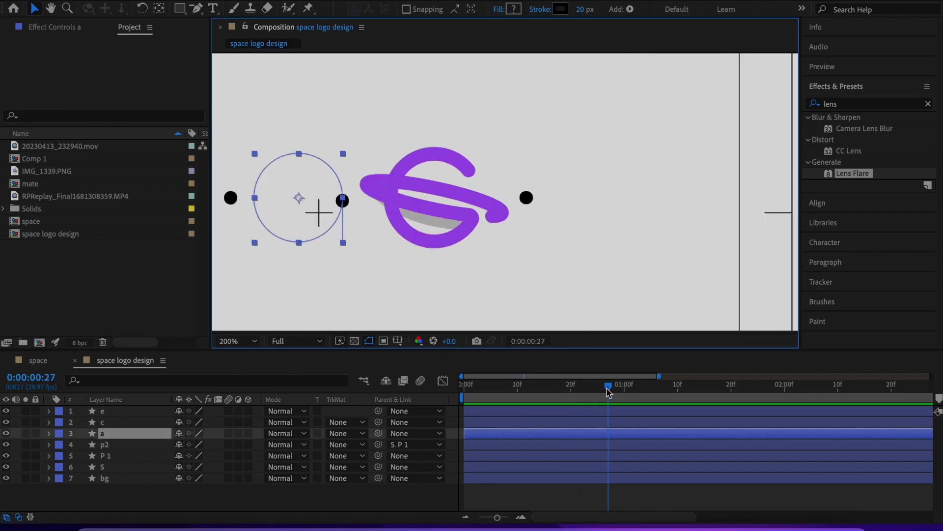
left_click_drag(608, 391, 565, 386)
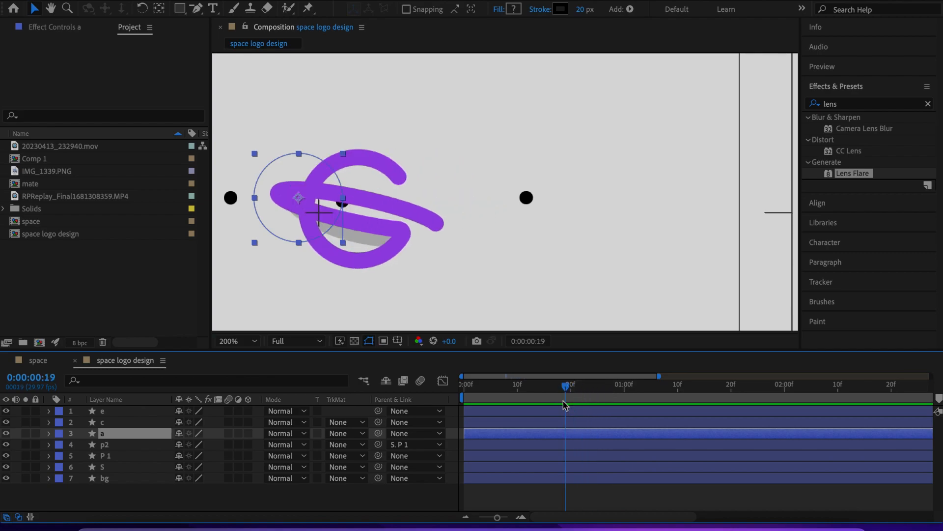
left_click(138, 424)
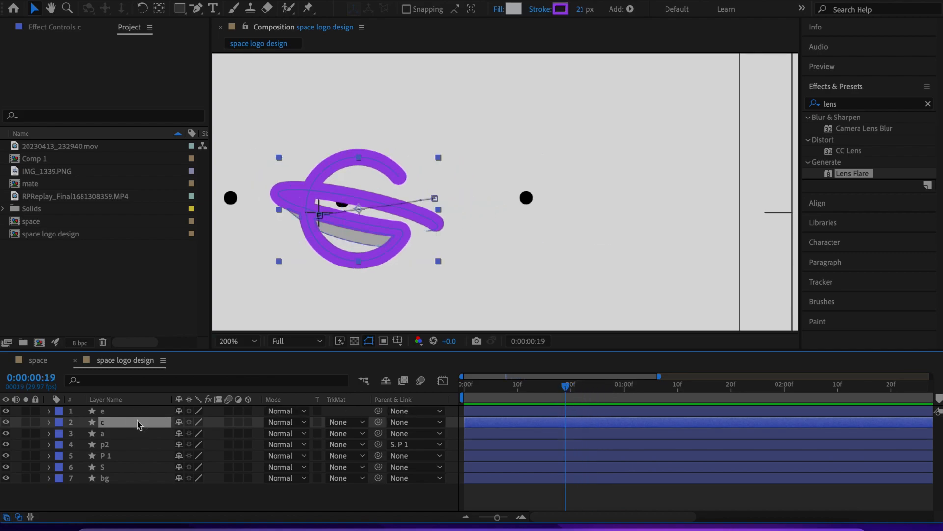
key("u")
left_click_drag(567, 386, 592, 399)
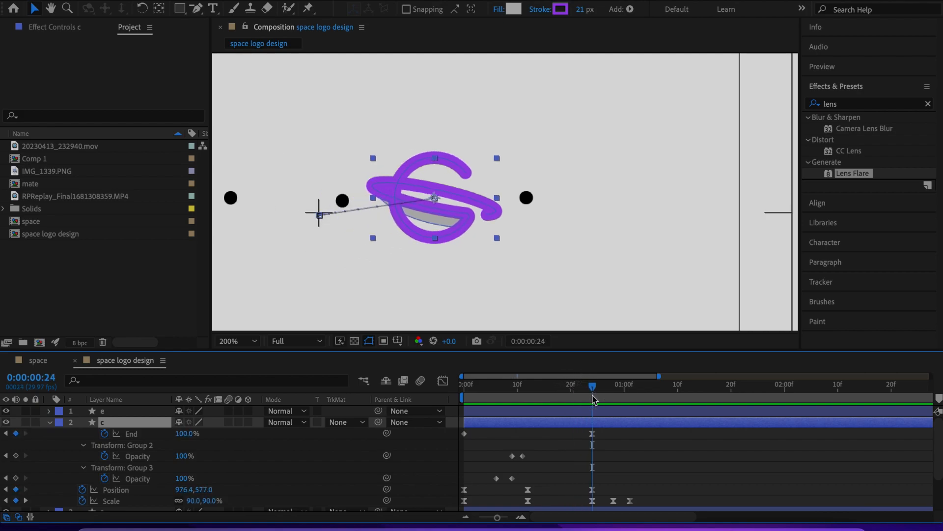
left_click(50, 422)
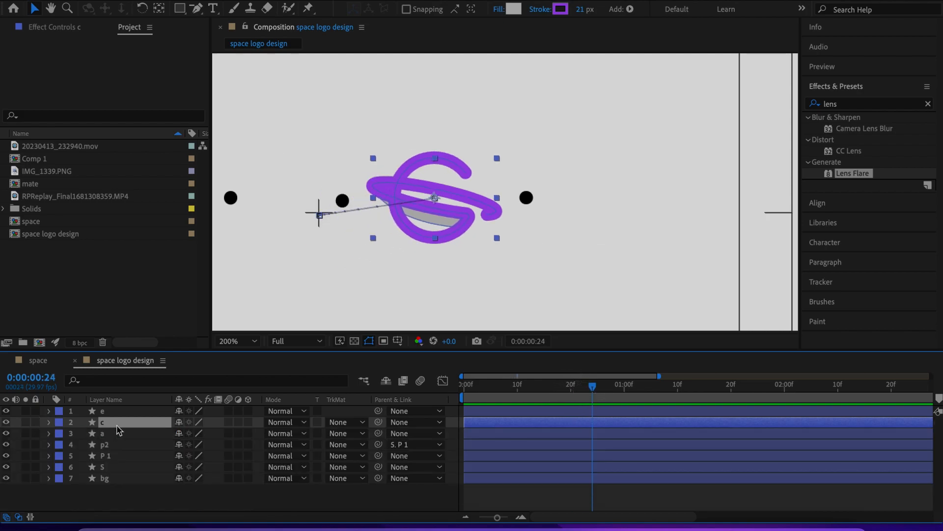
Add position and scale keyframes to layer a at frame 24, keeping the scale at 100%
left_click(115, 433)
key("p")
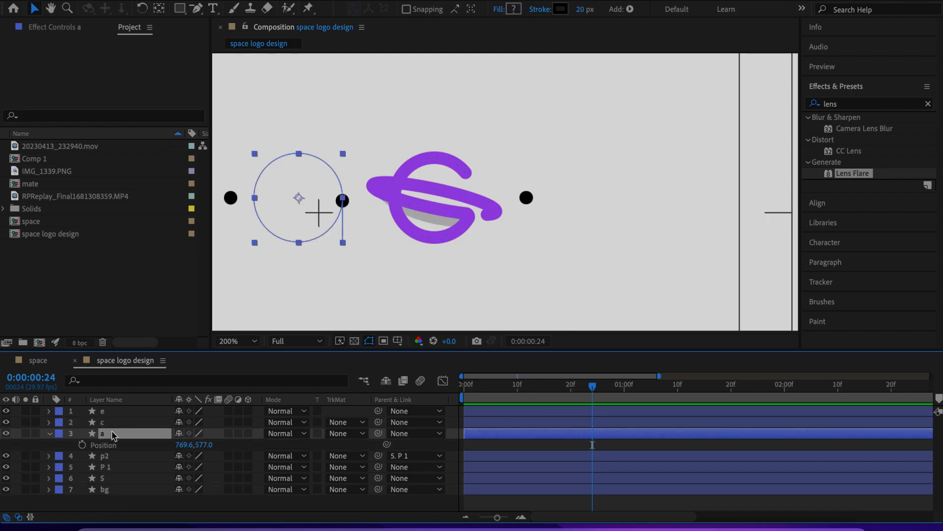
key("s")
left_click(83, 444)
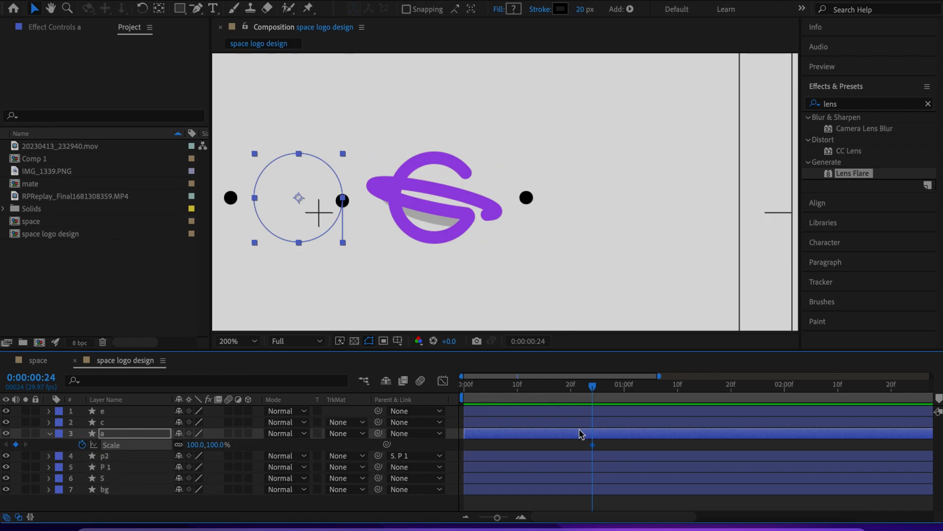
key("shift+p")
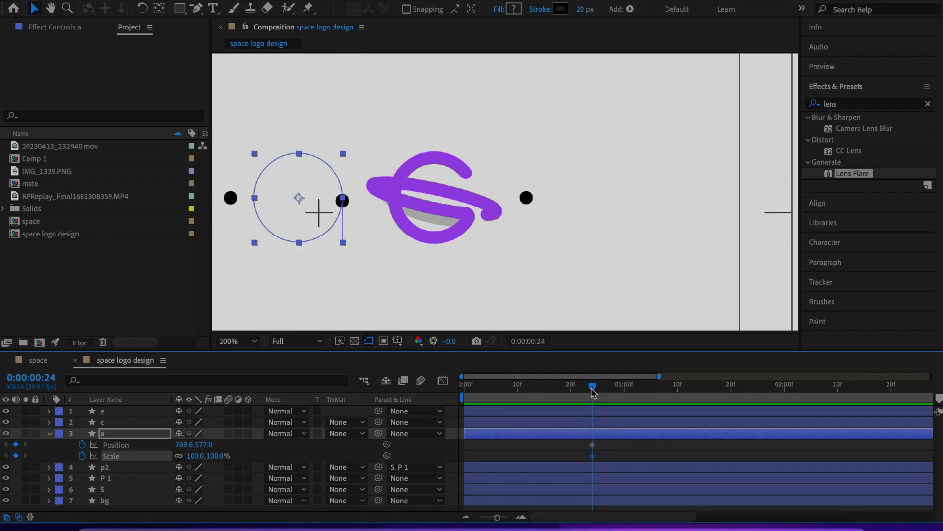
Keyframe layer a's scale at 0% on frame 0 and 342.3% on frame 8, and preview the growth
left_click_drag(590, 390, 441, 413)
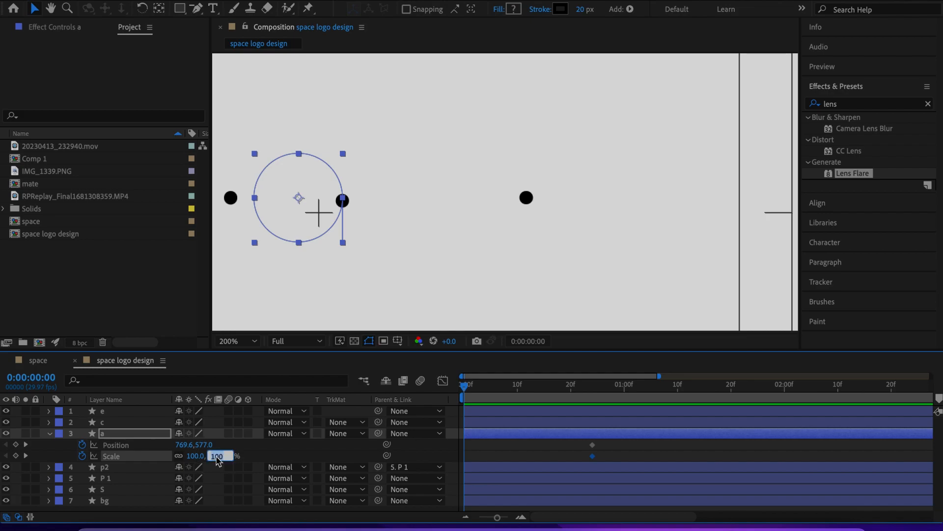
left_click(261, 453)
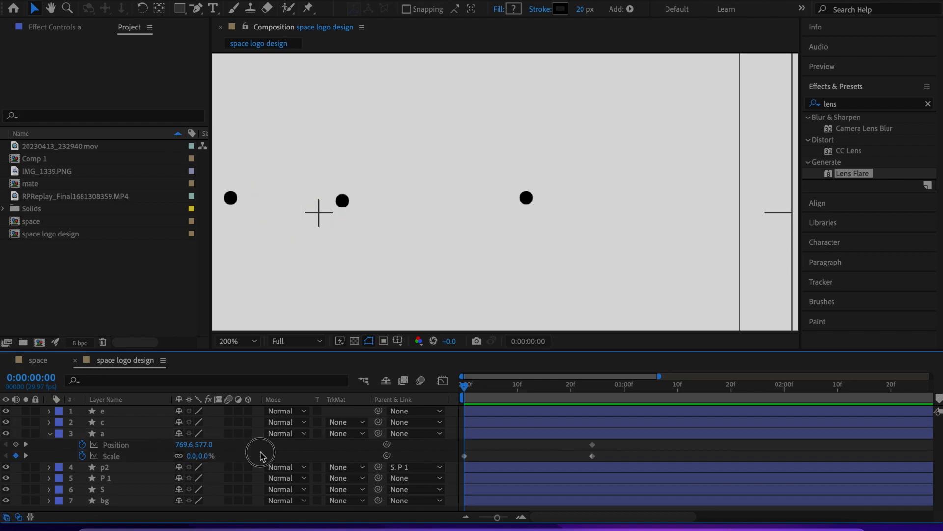
left_click(141, 434)
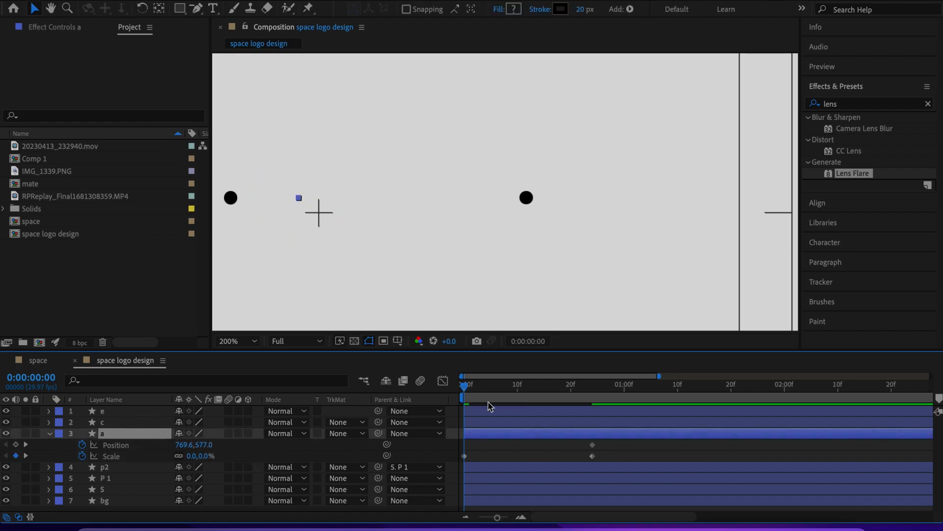
left_click_drag(469, 394, 508, 409)
left_click_drag(206, 455, 406, 445)
key("comma")
left_click_drag(507, 386, 464, 386)
key("space")
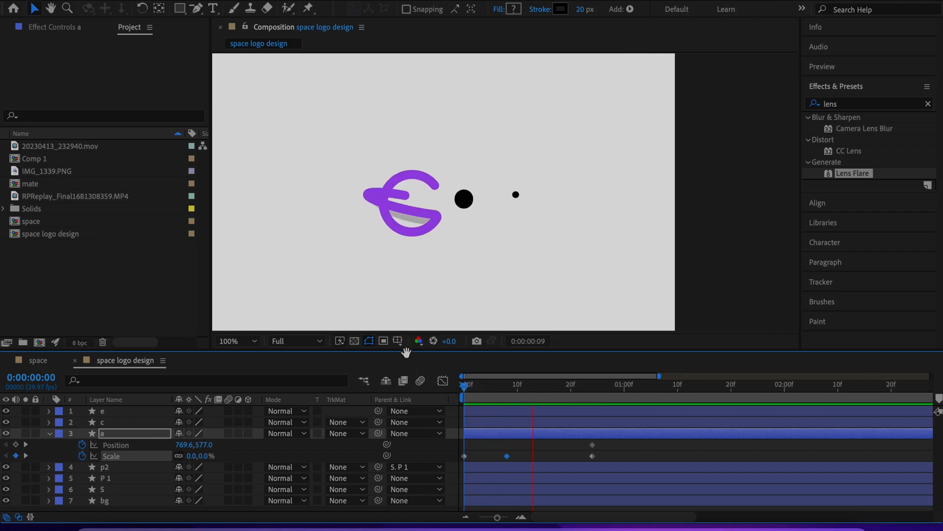
At frame 8, raise layer a's scale to 424.3% and set its position to 347.6, 639.0
left_click_drag(543, 391, 508, 404)
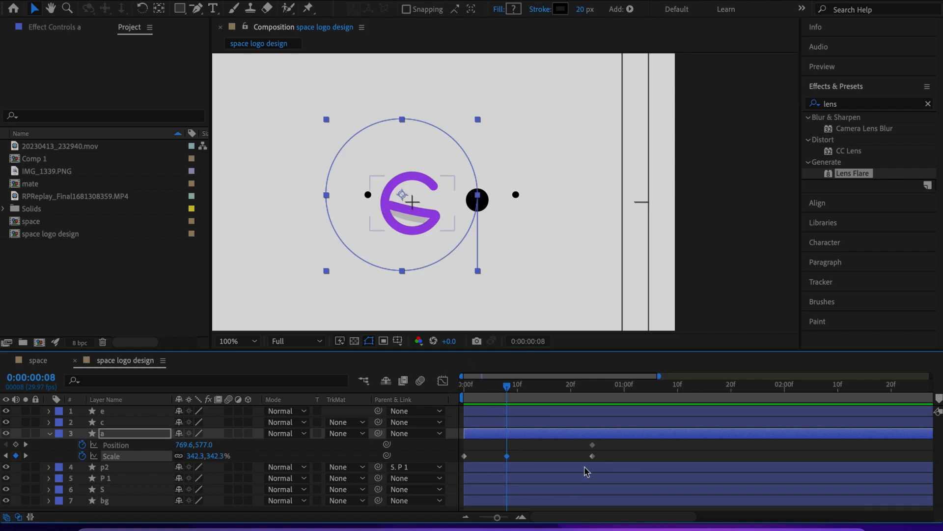
left_click_drag(506, 389, 503, 414)
left_click_drag(219, 456, 330, 449)
left_click_drag(192, 445, 7, 445)
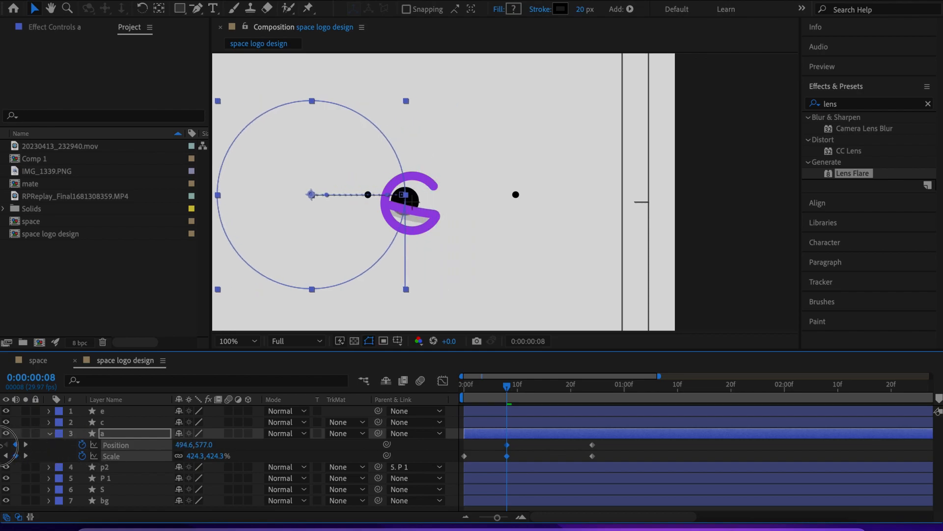
left_click_drag(184, 446, 63, 447)
mouse_move(203, 445)
left_mouse_down()
mouse_move(219, 449)
mouse_move(189, 449)
mouse_move(221, 449)
left_mouse_up()
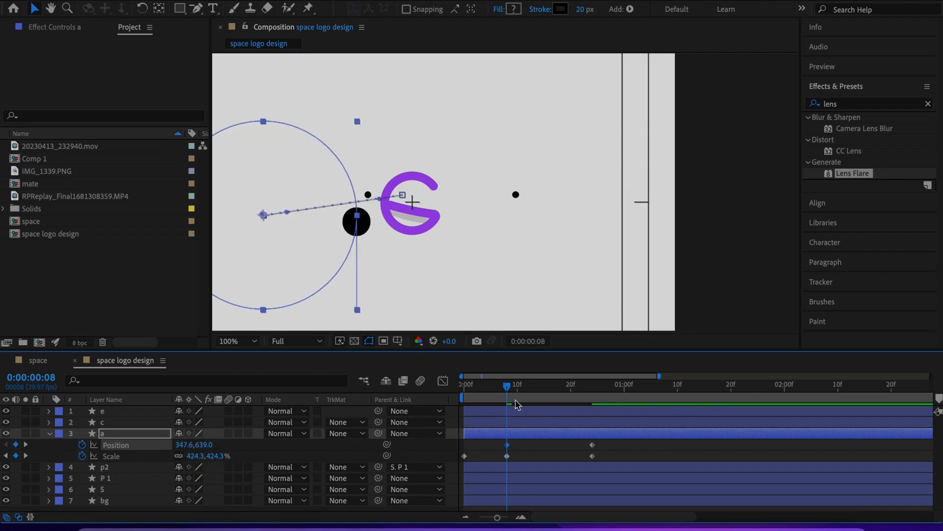
Add a starting position keyframe of 623.6, 639.0 to layer a, place it at frame 0, and preview the movement
left_click_drag(513, 397, 473, 412)
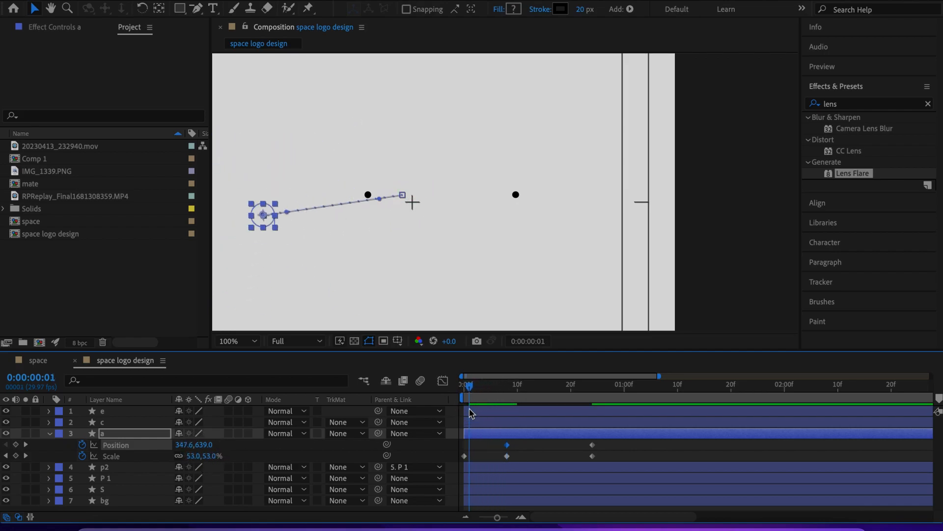
left_click_drag(181, 449, 358, 439)
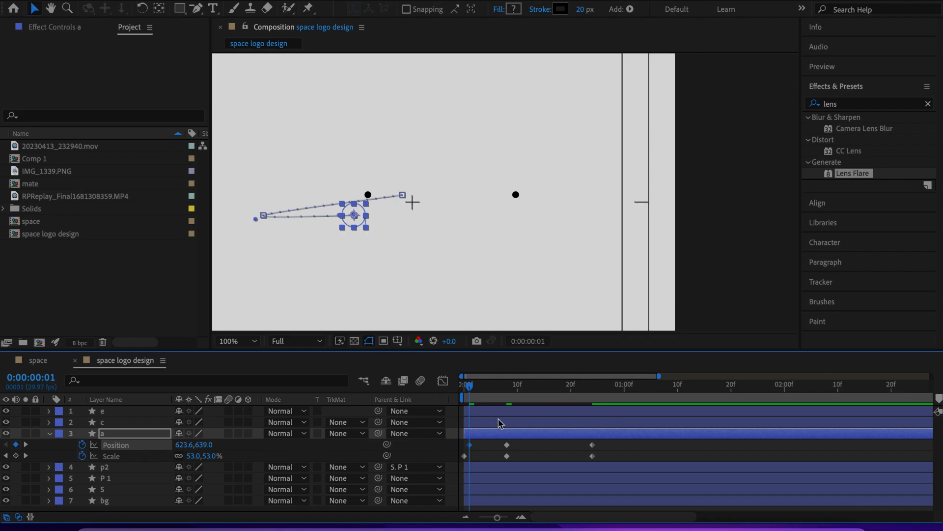
mouse_move(472, 392)
left_mouse_down()
mouse_move(514, 399)
mouse_move(466, 403)
left_mouse_up()
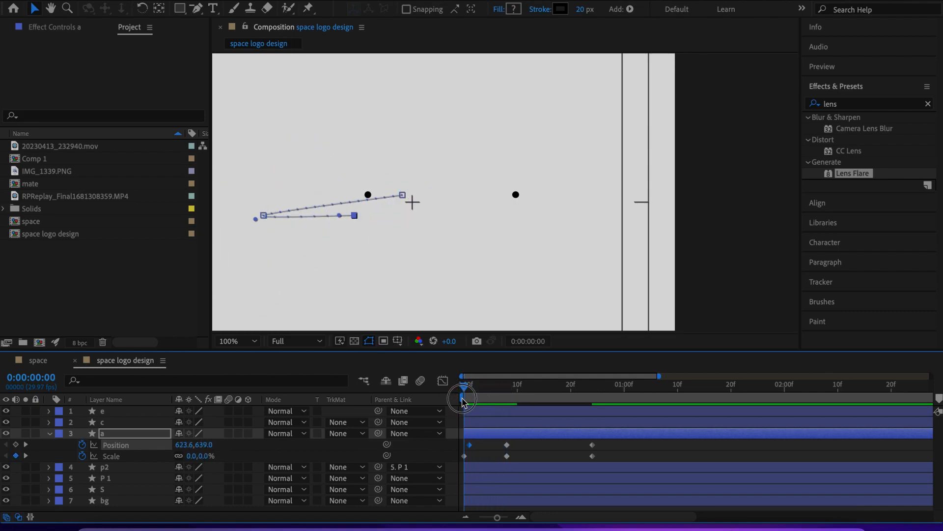
key("space")
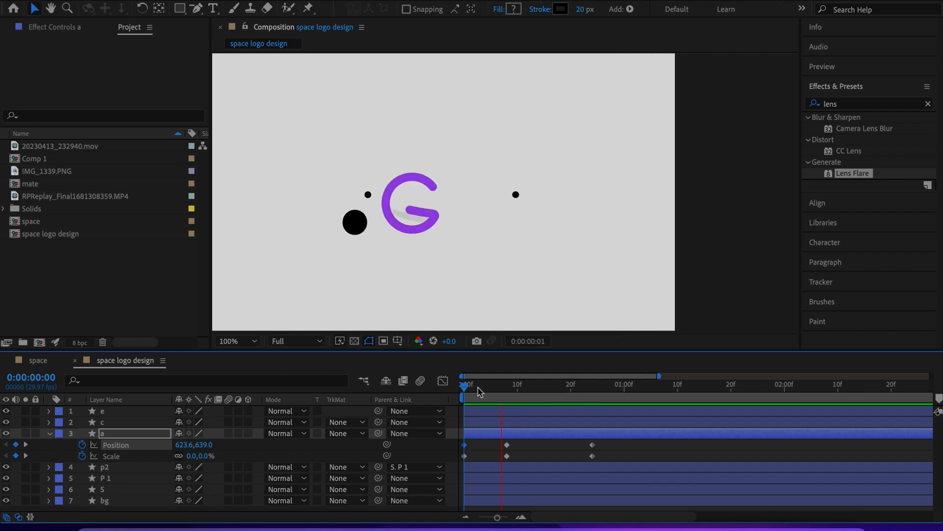
key("space")
Refine layer a to 512.3% scale and position 288.6, 649.0 at frame 8, with position 749.6, 639.0 at frame 0
left_click_drag(627, 390, 507, 426)
left_click_drag(212, 455, 276, 464)
left_click_drag(507, 391, 465, 415)
left_click_drag(184, 449, 255, 445)
left_click_drag(462, 415, 509, 416)
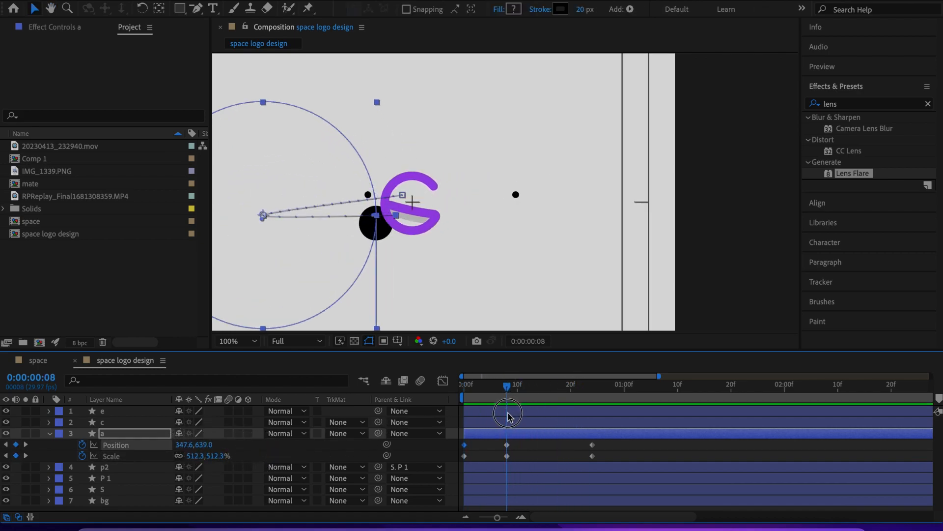
left_click_drag(183, 448, 218, 448)
left_click(470, 273)
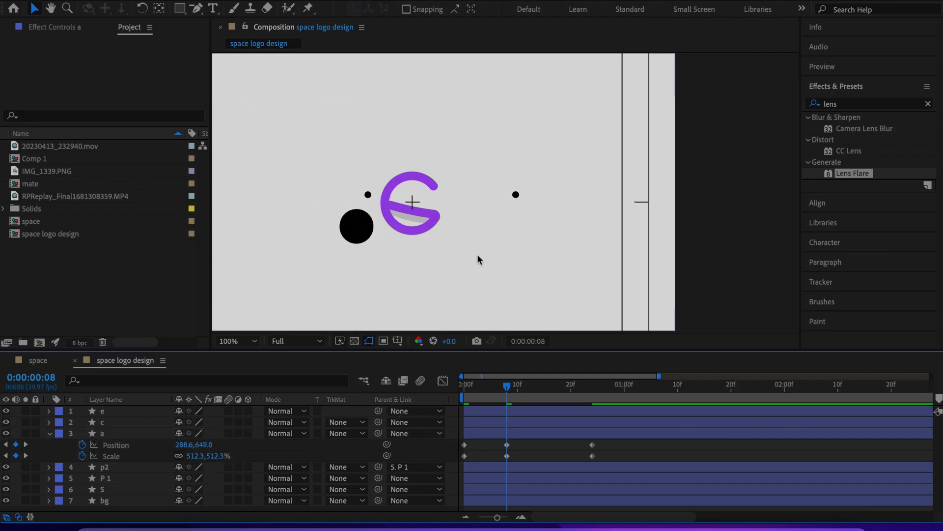
Apply Easy Ease to layer a's position and scale keyframes at frame 8 and lengthen their incoming influence in the graph editor
scroll(470, 273, "down", 2)
mouse_move(507, 391)
left_mouse_down()
mouse_move(450, 399)
mouse_move(503, 407)
left_mouse_up()
left_click_drag(534, 444, 493, 455)
key("F9")
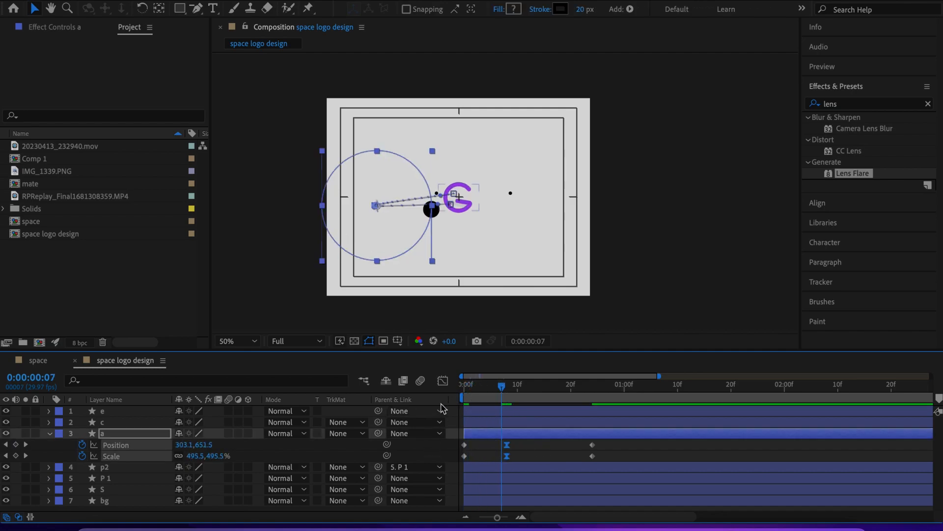
left_click(444, 380)
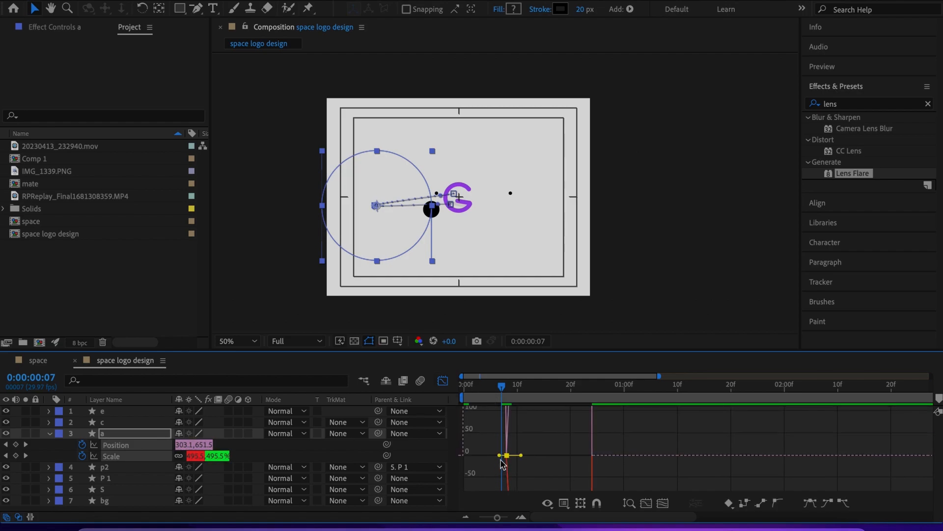
left_click_drag(498, 455, 480, 456)
Play back layer a's eased animation from the first frame to check its timing
left_click_drag(502, 386, 374, 380)
key("space")
key("space")
key("space")
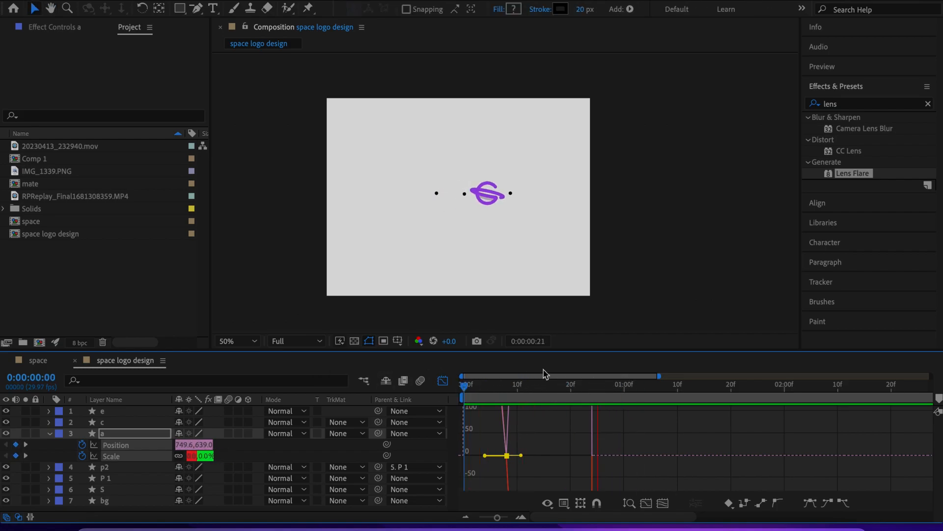
left_click(618, 386)
key("space")
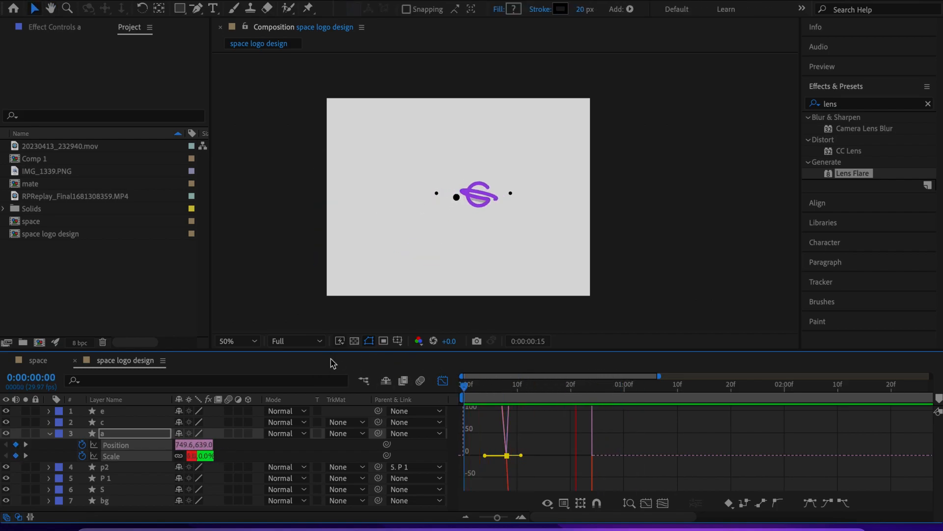
key("space")
Retime layer a's middle keyframes to frame 10 and its last ones to frame 21, ease the last pair, and review the motion
left_click(442, 381)
left_click_drag(607, 440, 516, 461)
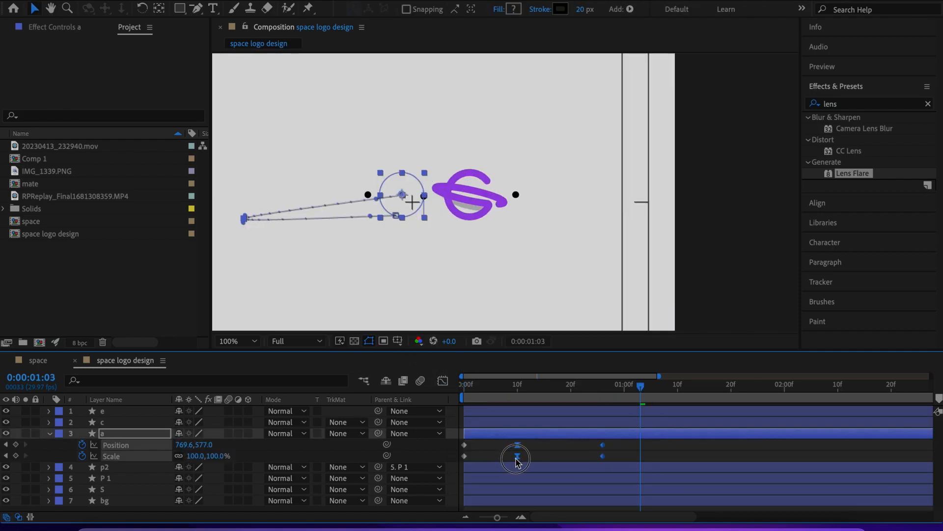
mouse_move(569, 442)
left_mouse_down()
mouse_move(610, 463)
mouse_move(579, 448)
left_mouse_up()
key("F9")
key("space")
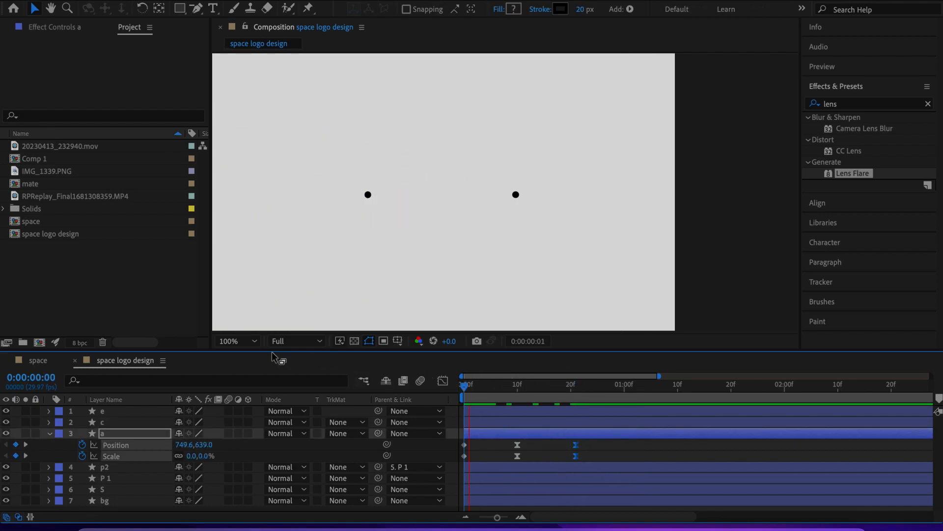
left_click_drag(460, 388, 530, 417)
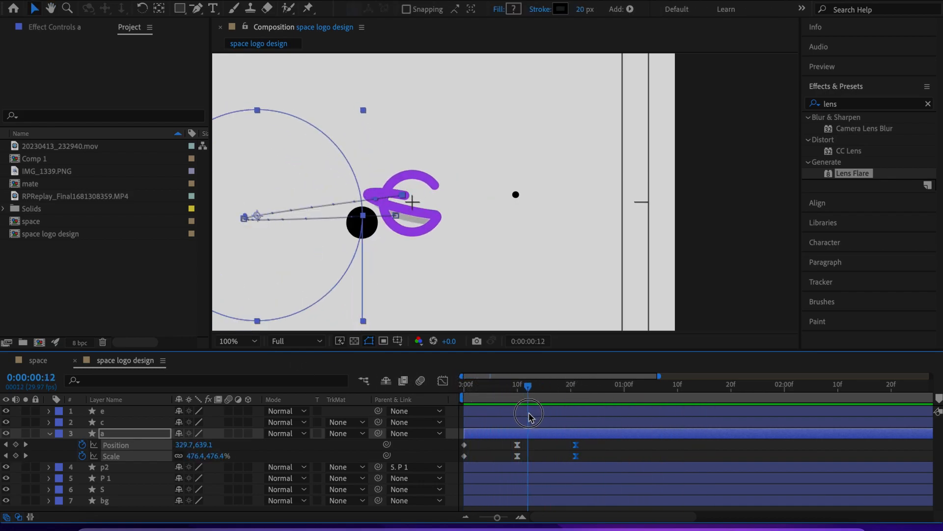
Retime layer a's middle position and scale keyframes to frame 17 and its last ones to frame 28, then preview the motion
left_click_drag(592, 443, 539, 472)
left_click(530, 398)
left_click_drag(527, 388, 563, 424)
left_click_drag(621, 441, 555, 455)
left_click_drag(562, 396, 404, 396)
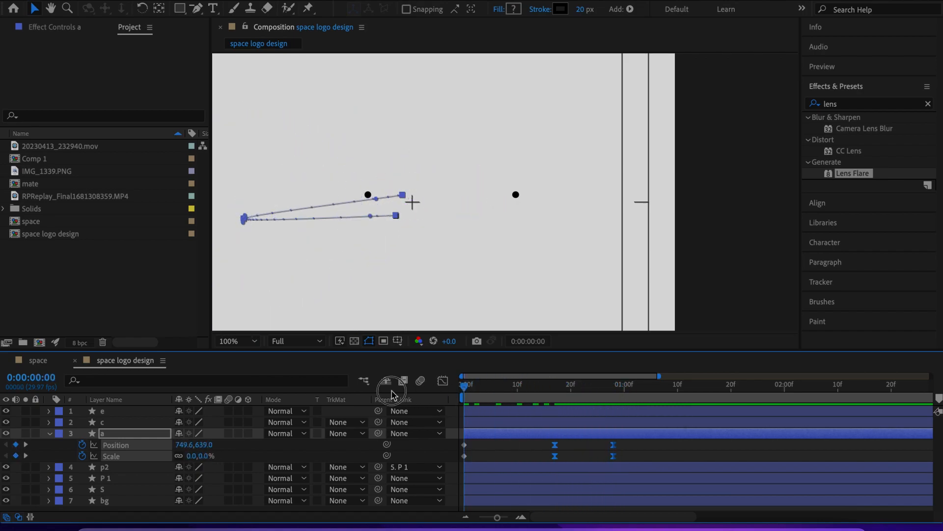
scroll(509, 227, "down", 1)
key("space")
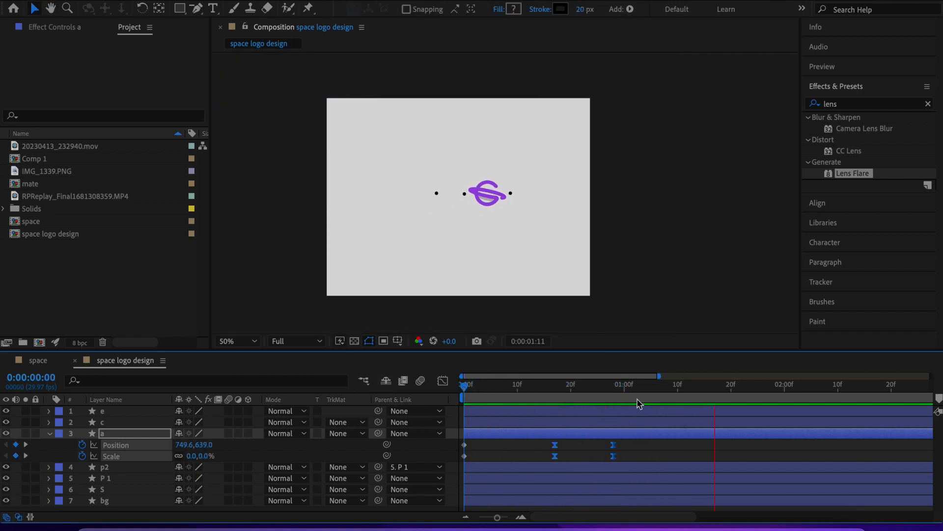
key("space")
Keyframe layer a's scale at 95% on frame 28 and at 101% on 0:00:01:01
scroll(503, 273, "up", 1)
left_click_drag(617, 388, 613, 430)
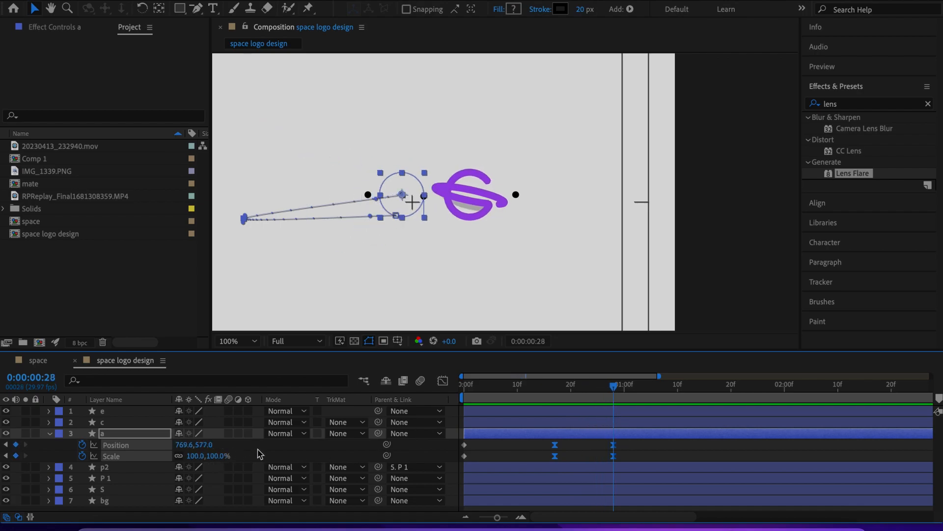
key("F2")
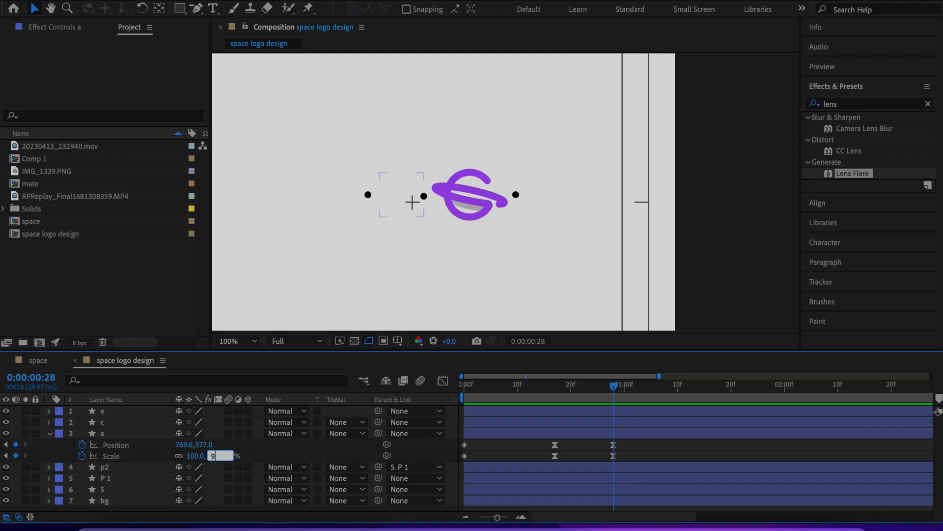
key("Return")
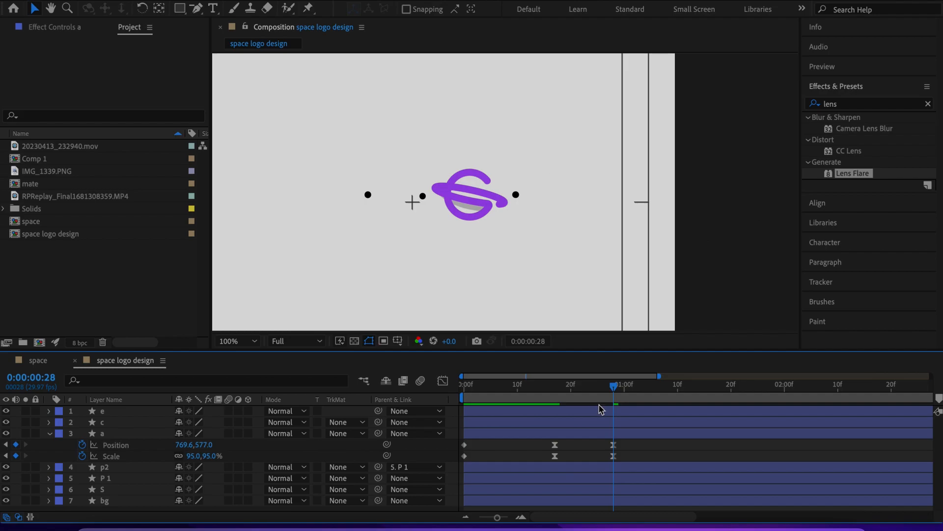
left_click_drag(626, 399, 631, 399)
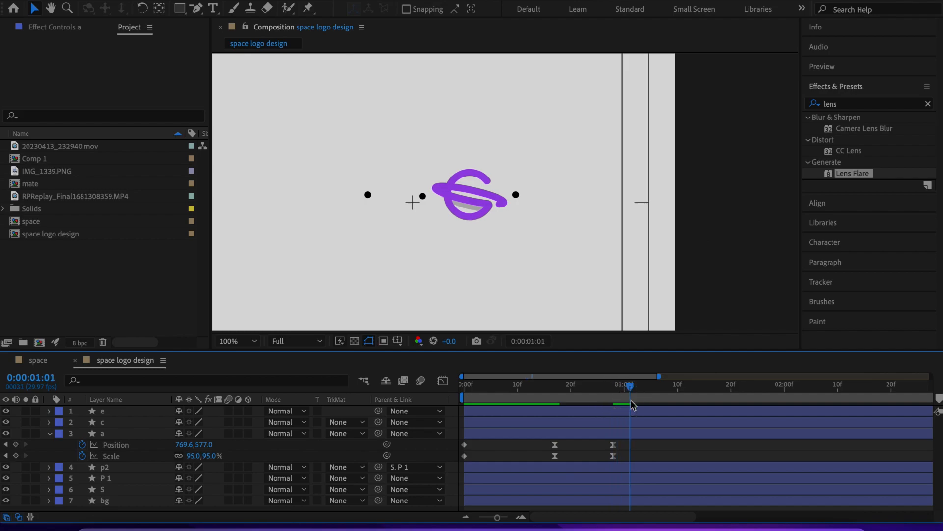
left_click(215, 456)
type("101")
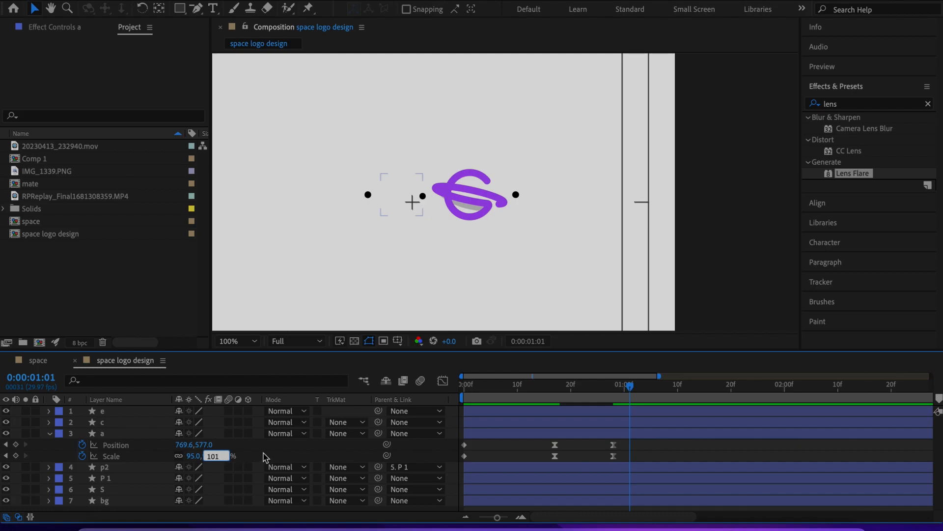
key("Return")
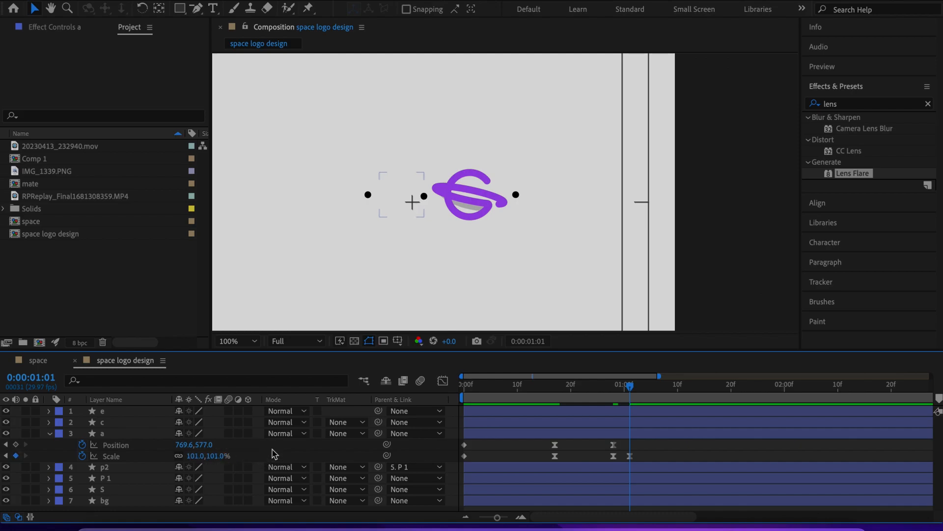
Keyframe layer a's scale at 100% on 0:00:01:04 and play back the settling bounce
left_click_drag(633, 391, 645, 392)
left_click(212, 456)
type("100")
key("Return")
key("space")
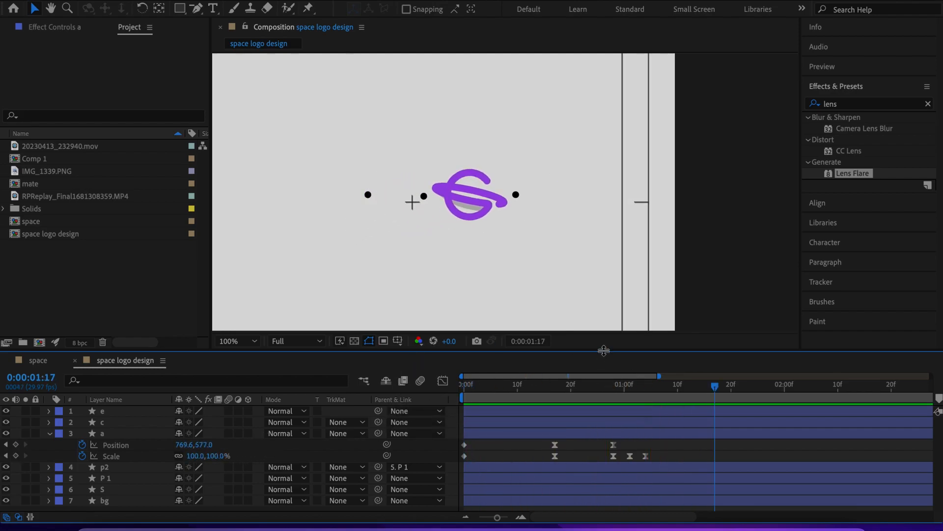
key("space")
Add a keyframe for the End value of layer a's Trim Paths at frame 17, keeping it at 0.1%
mouse_move(550, 386)
left_mouse_down()
mouse_move(568, 388)
mouse_move(559, 400)
left_mouse_up()
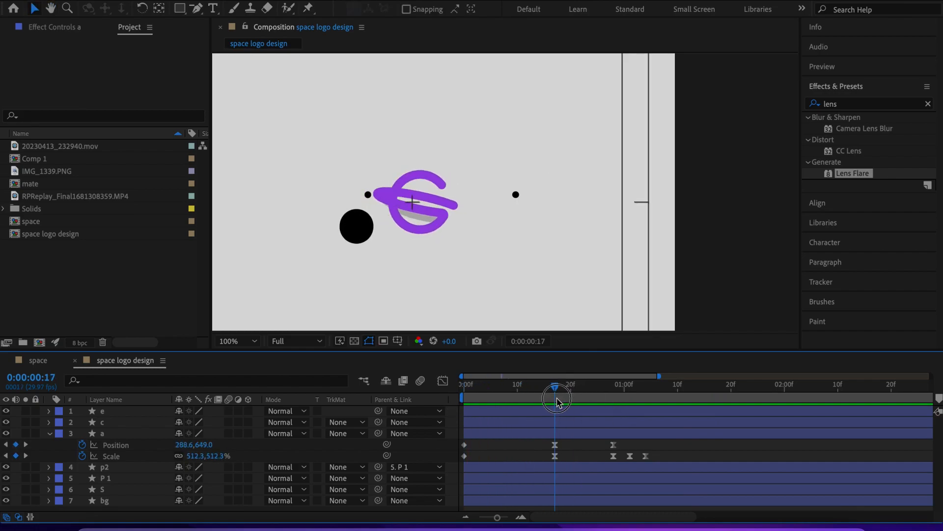
left_click(534, 434)
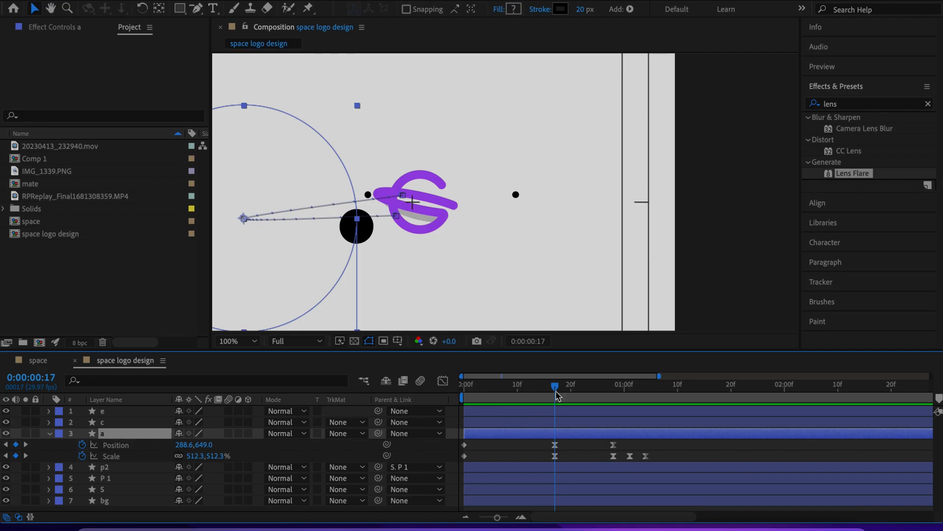
left_click(49, 434)
left_click(49, 434)
left_click(61, 449)
left_click(61, 445)
left_click(72, 467)
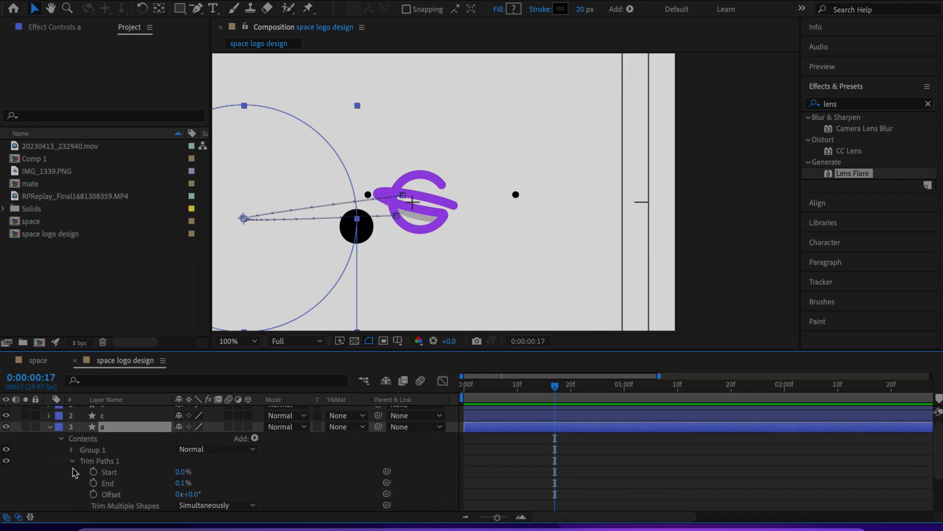
scroll(156, 484, "down", 1)
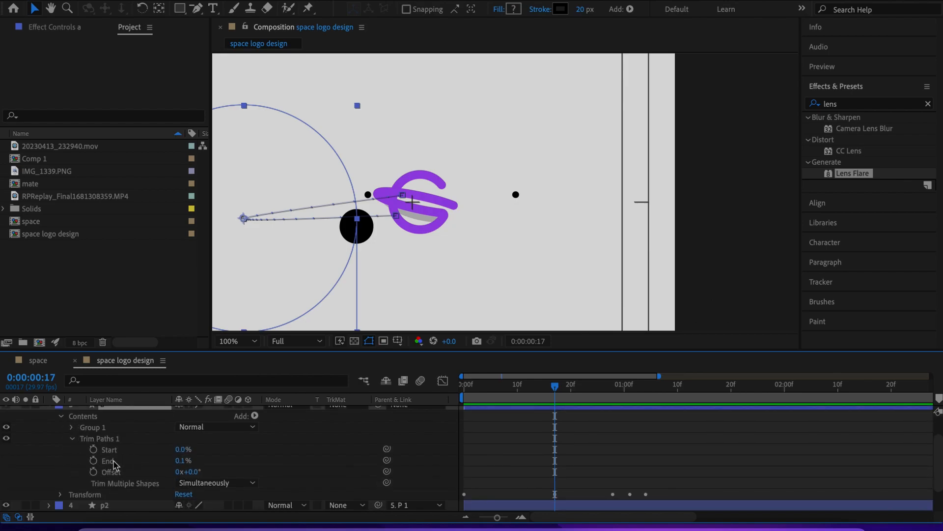
left_click(114, 462)
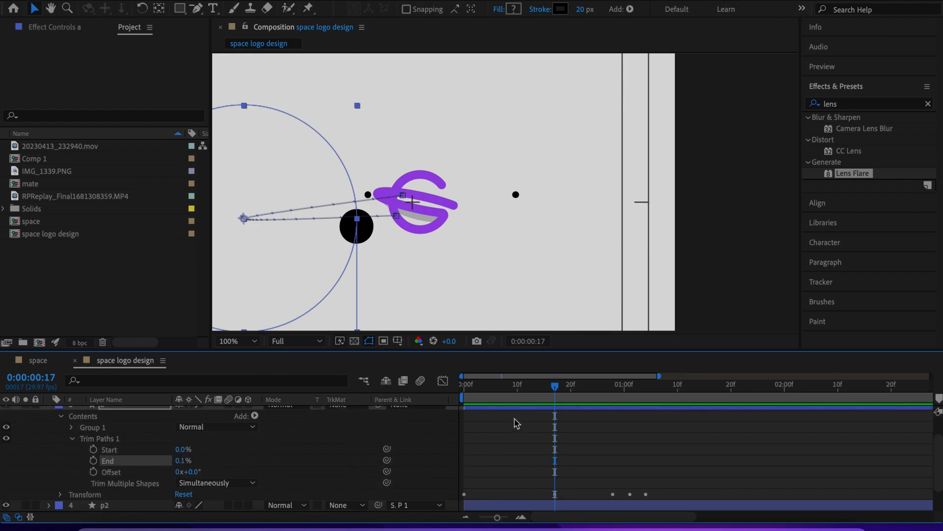
left_click(94, 462)
scroll(604, 441, "up", 1)
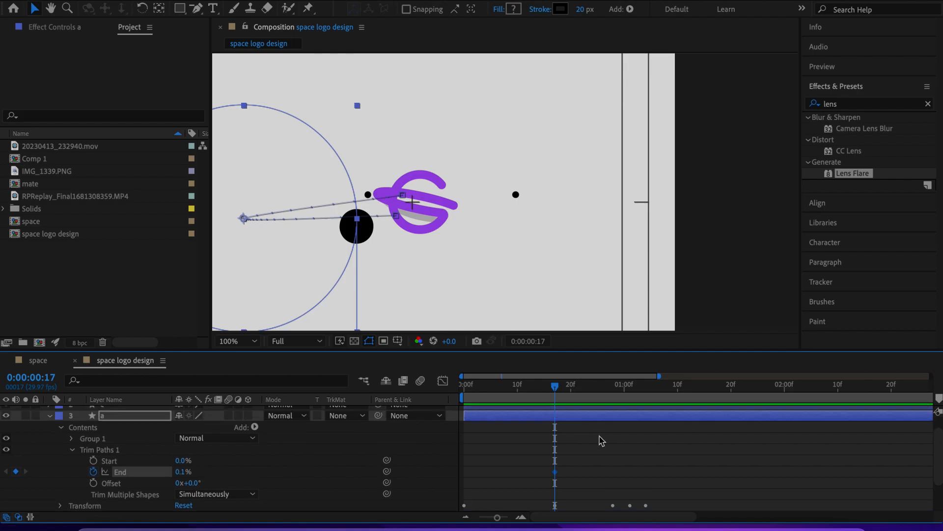
Set layer a's Trim Paths End to 100% at frame 28 and play back the composition from the first frame
key("u")
left_click_drag(558, 390, 615, 429)
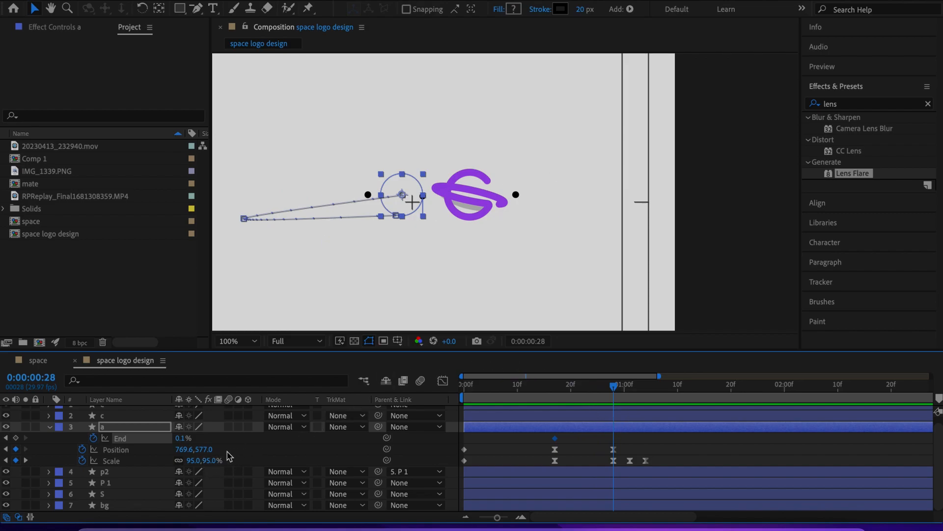
left_click_drag(183, 441, 308, 467)
left_click(276, 456)
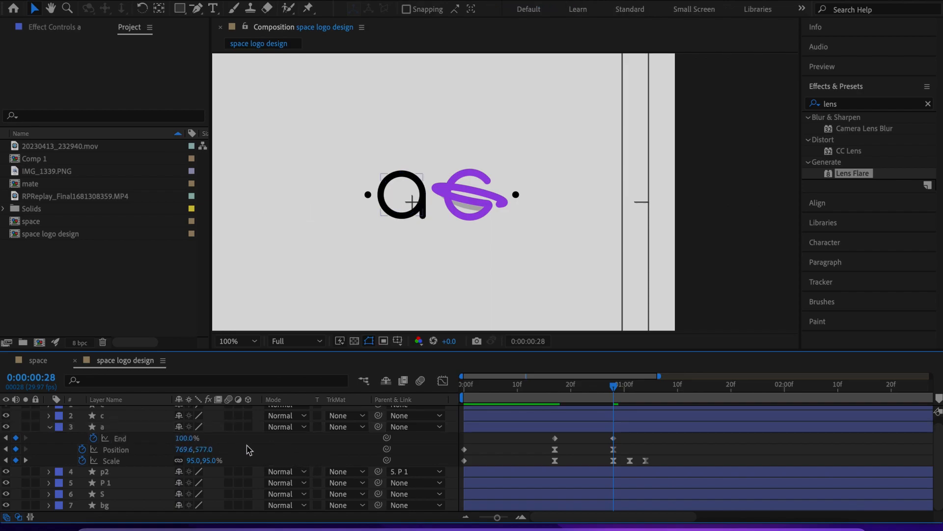
mouse_move(620, 385)
left_mouse_down()
mouse_move(556, 405)
mouse_move(605, 431)
mouse_move(462, 391)
left_mouse_up()
scroll(530, 254, "down", 1)
key("space")
key("'")
key("space")
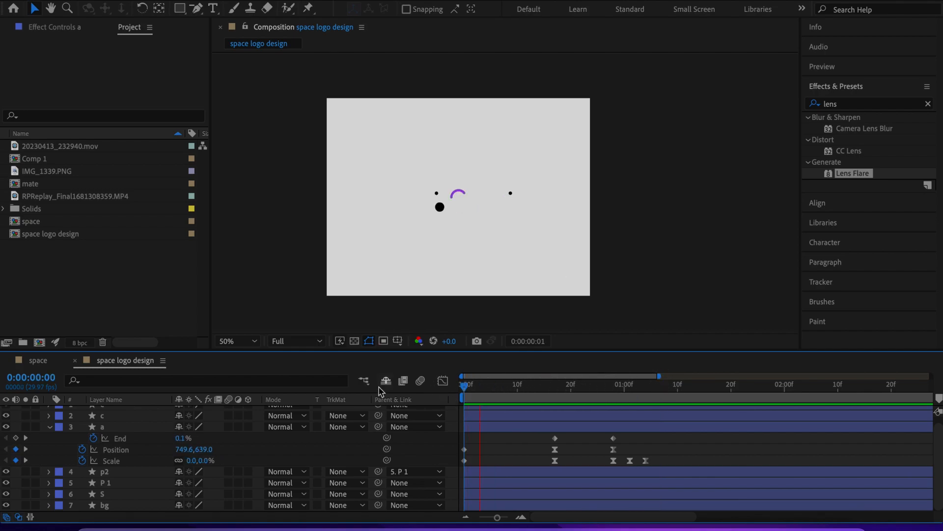
Delay layer a's first Trim Paths End keyframe to frame 22 and preview the stroke drawing on from frame 17
scroll(512, 268, "up", 2)
left_click_drag(649, 391, 575, 402)
key("comma")
key("period")
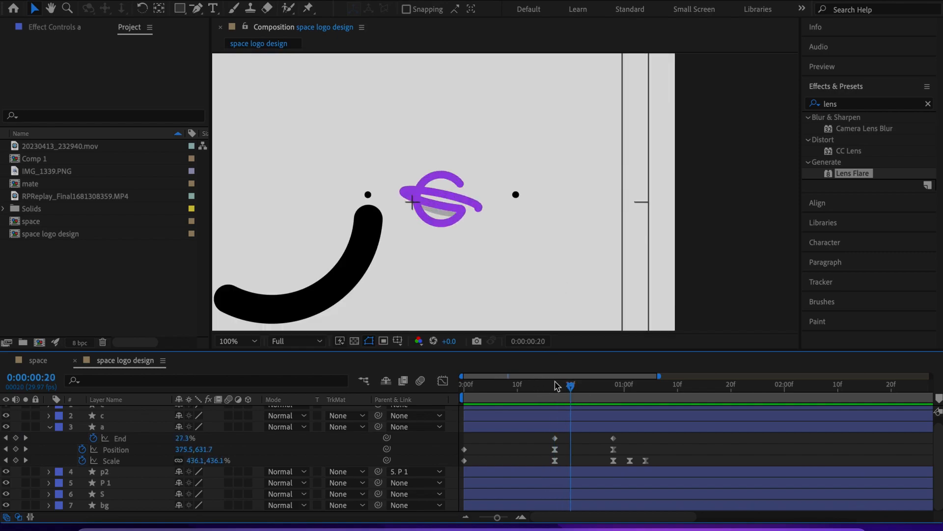
left_click_drag(555, 439, 571, 439)
left_click_drag(577, 391, 584, 395)
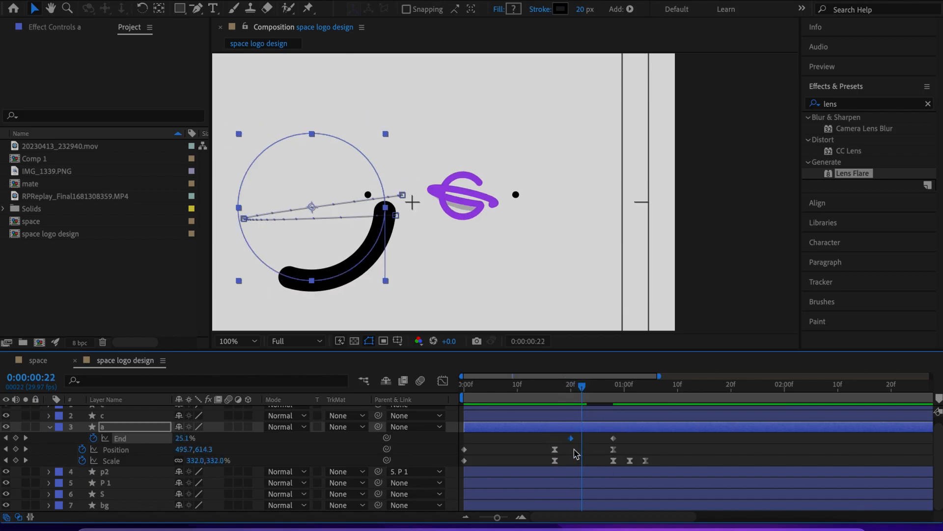
left_click_drag(572, 441, 582, 443)
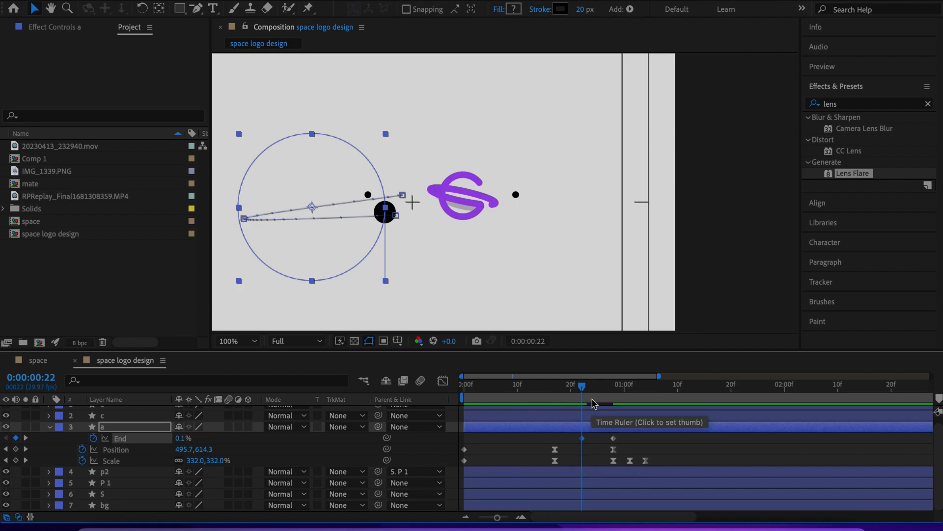
left_click_drag(588, 397, 555, 408)
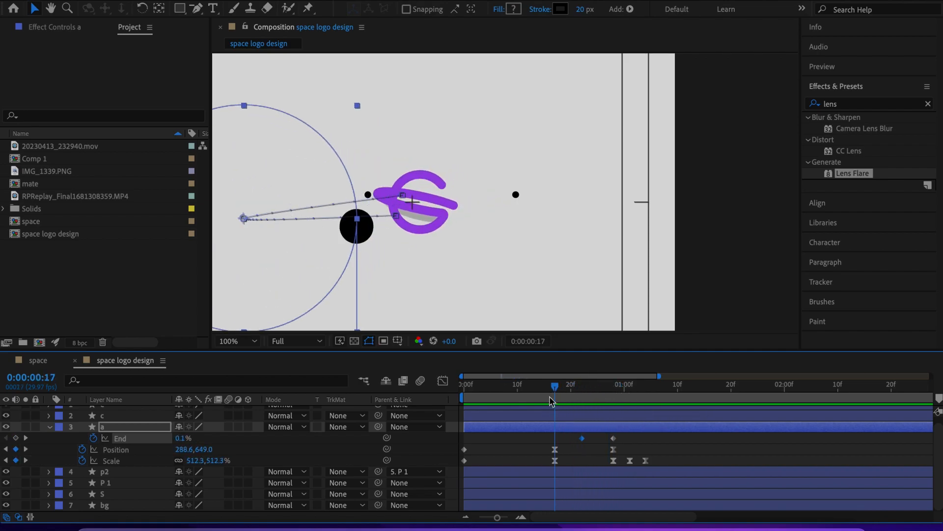
scroll(547, 266, "down", 2)
key("space")
key("space")
Move layer a's last Trim Paths End keyframe to 0:00:01:01 and play back the animation
left_click(628, 440)
left_click_drag(614, 438, 631, 440)
left_click_drag(621, 394, 540, 396)
key("space")
key("space")
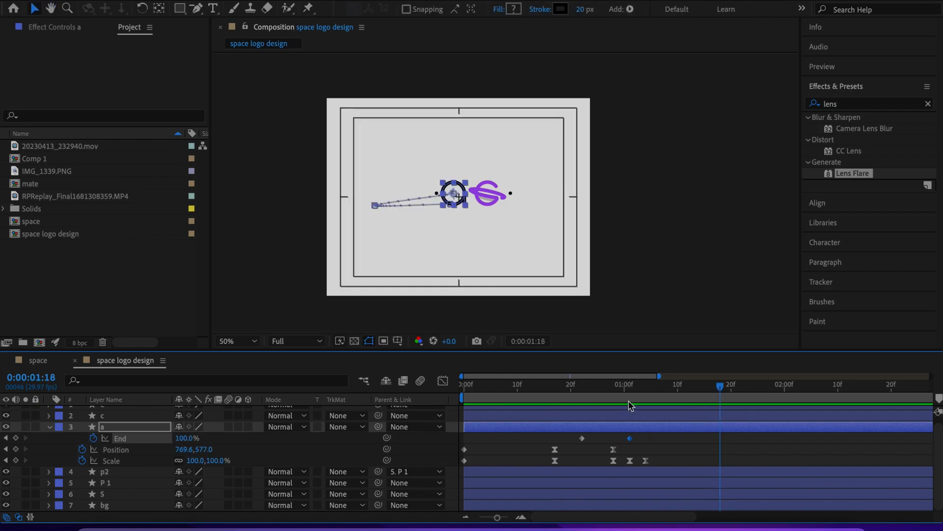
left_click_drag(642, 389, 384, 375)
key("space")
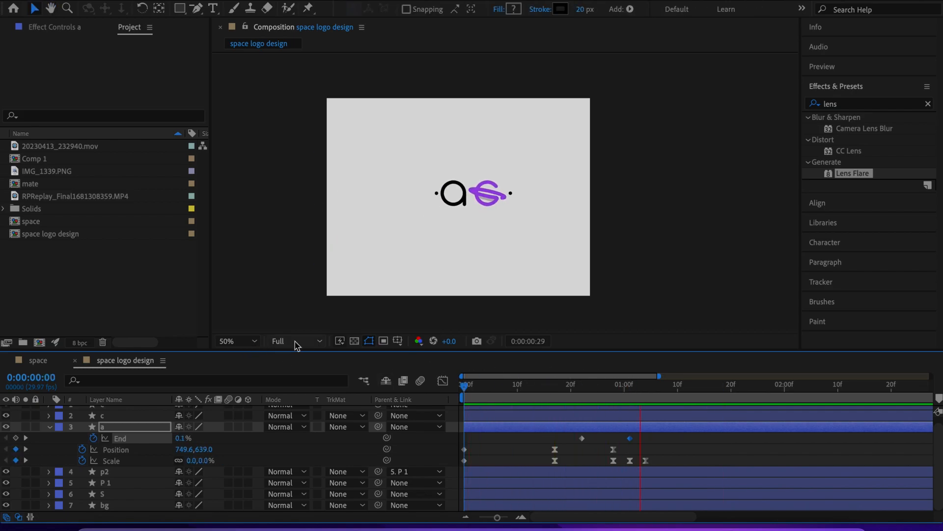
key("space")
Move layer a's last Trim Paths End keyframe to 0:00:01:04, apply Easy Ease to both End keyframes, and play back the result
scroll(505, 234, "up", 1)
left_click_drag(637, 443, 568, 442)
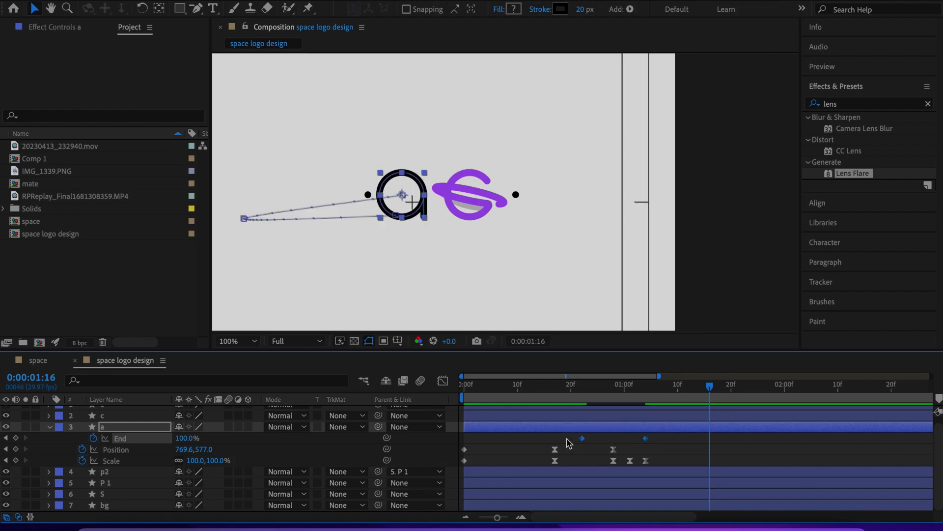
key("space")
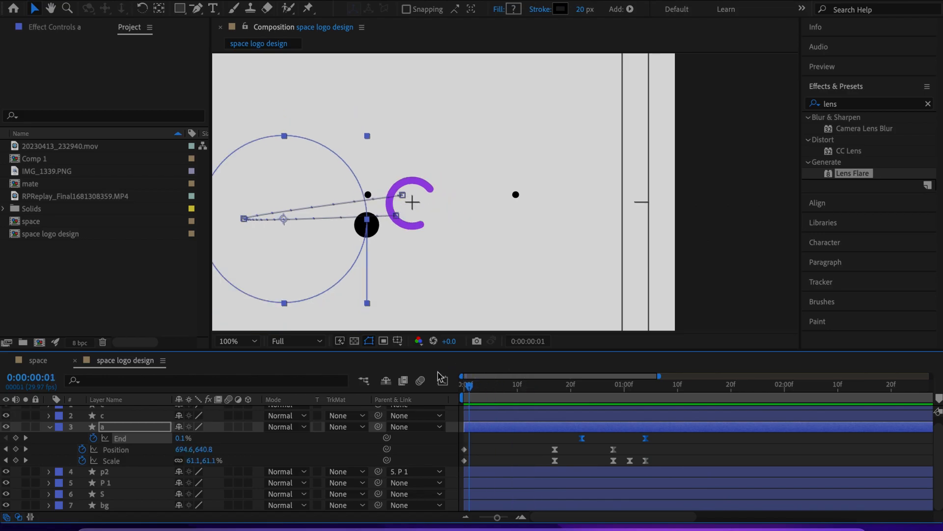
scroll(568, 206, "down", 1)
left_click_drag(733, 386, 294, 362)
key("space")
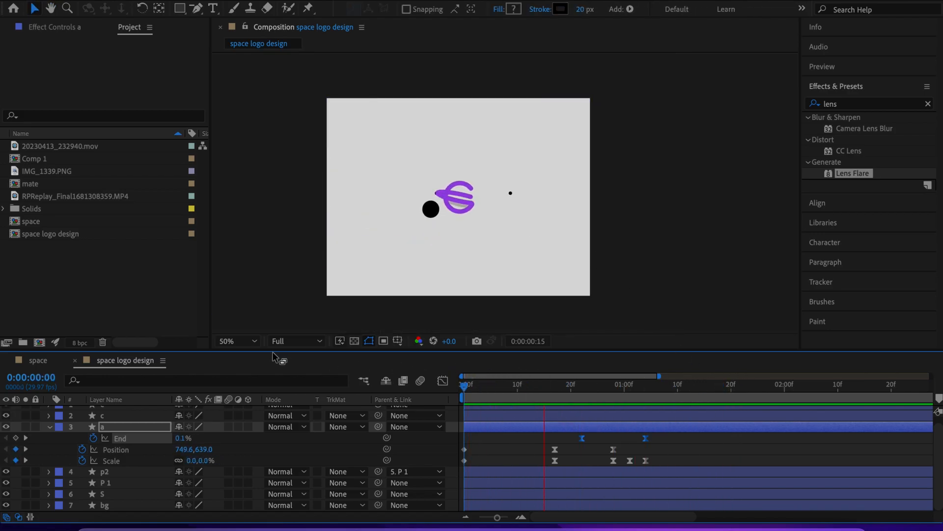
Shift all of layer a's End, position and scale keyframes three frames later and preview from the first frame
scroll(561, 263, "up", 2)
left_click_drag(655, 441, 481, 453)
left_click(466, 452)
left_click_drag(504, 389, 463, 386)
scroll(506, 241, "down", 2)
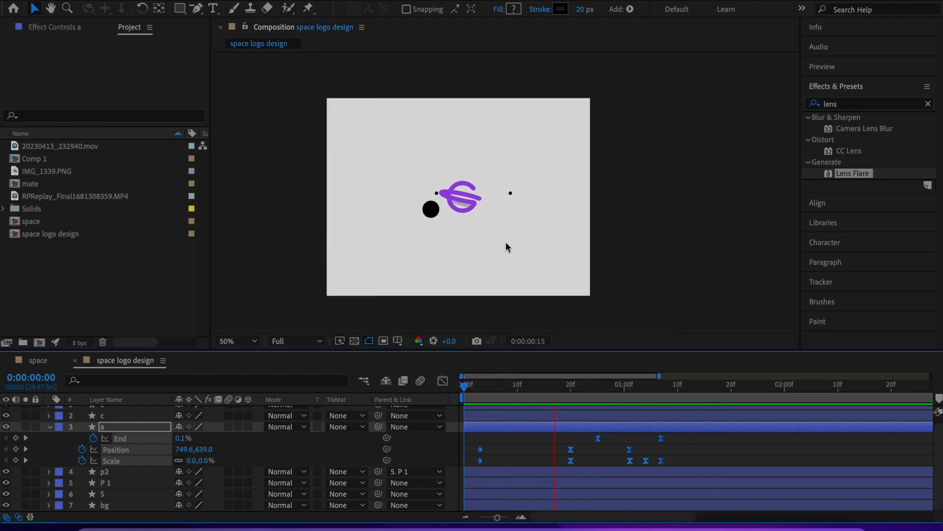
key("space")
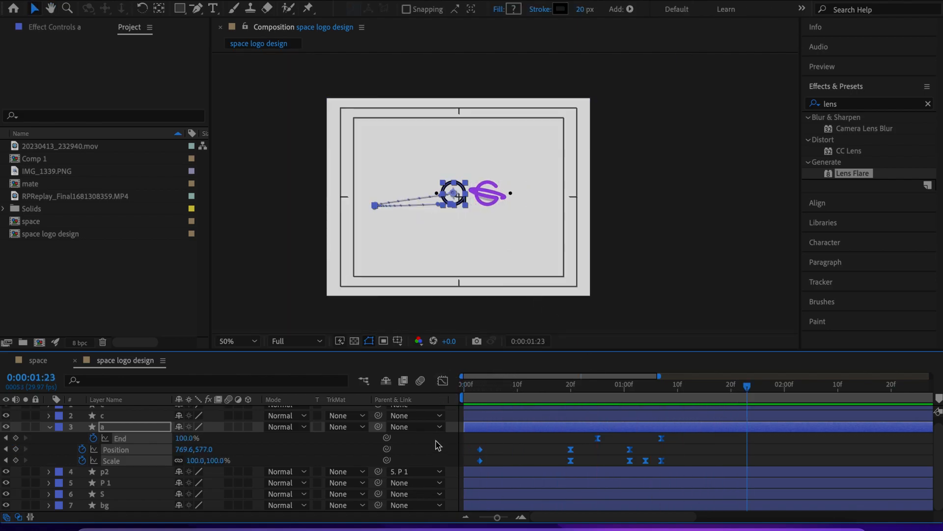
Shift all of layer a's keyframes one frame earlier, delay its closing position and scale keyframes by two frames, and play back
left_click(479, 452)
left_click_drag(479, 452, 474, 452)
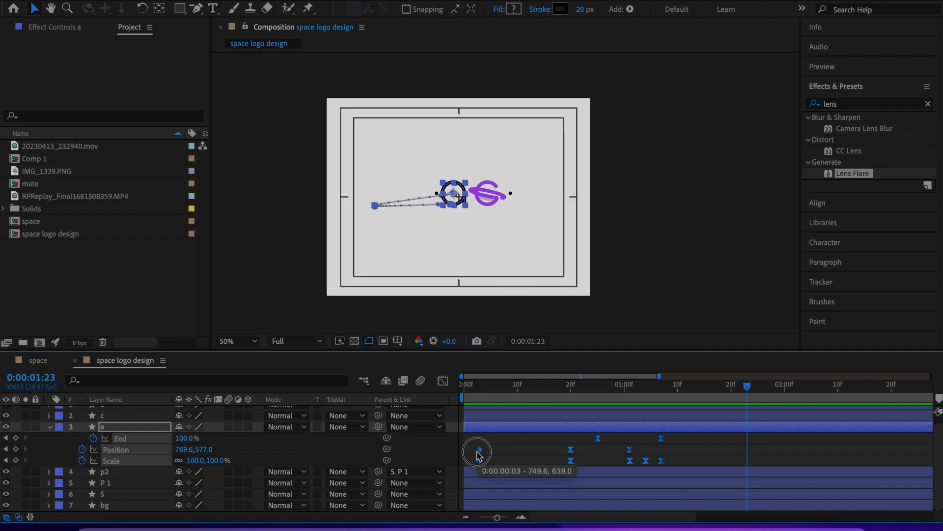
left_click(565, 453)
left_click_drag(620, 455, 666, 465)
left_click_drag(635, 388, 475, 387)
key("space")
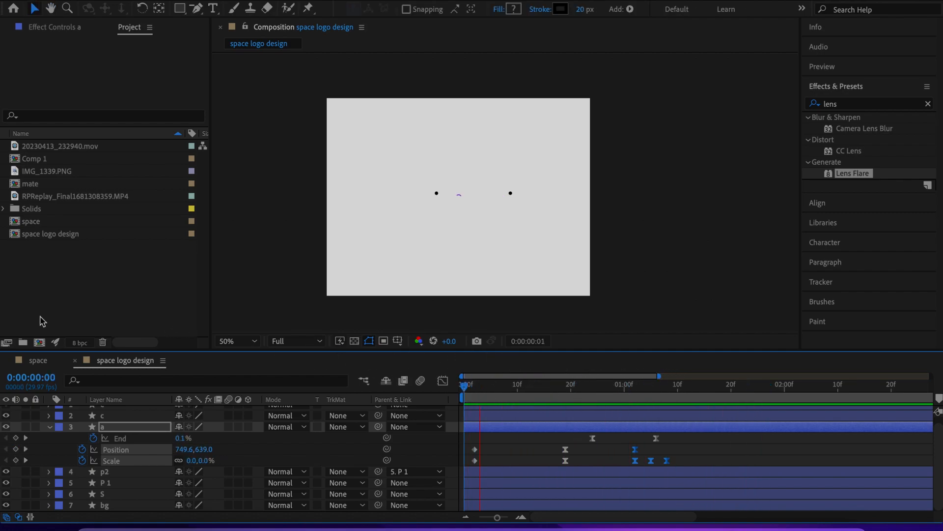
key("period")
key("space")
Select layer P 1 and set the current time to 0:00:00:09
left_click_drag(705, 389, 646, 399)
scroll(160, 453, "up", 1)
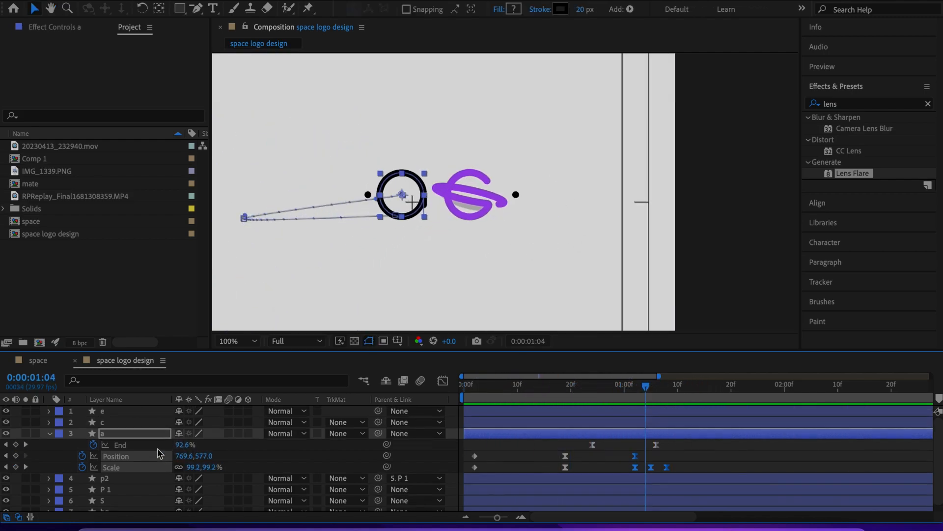
scroll(160, 452, "down", 1)
left_click(120, 471)
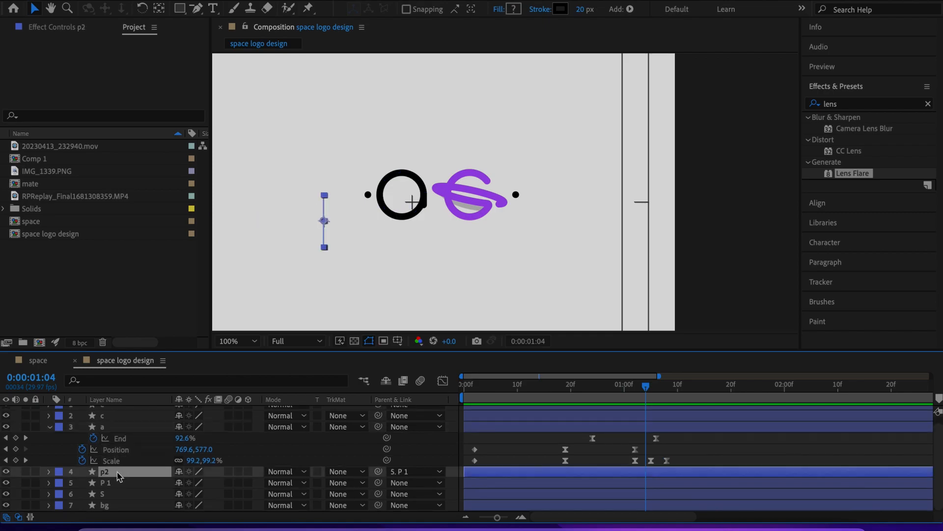
left_click(118, 482)
left_click_drag(309, 227, 422, 258)
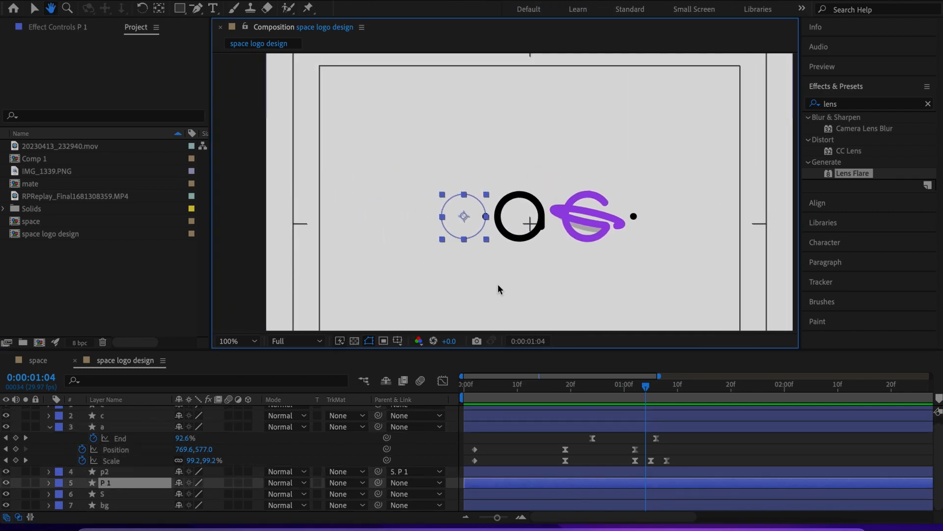
key("v")
left_click_drag(646, 388, 514, 421)
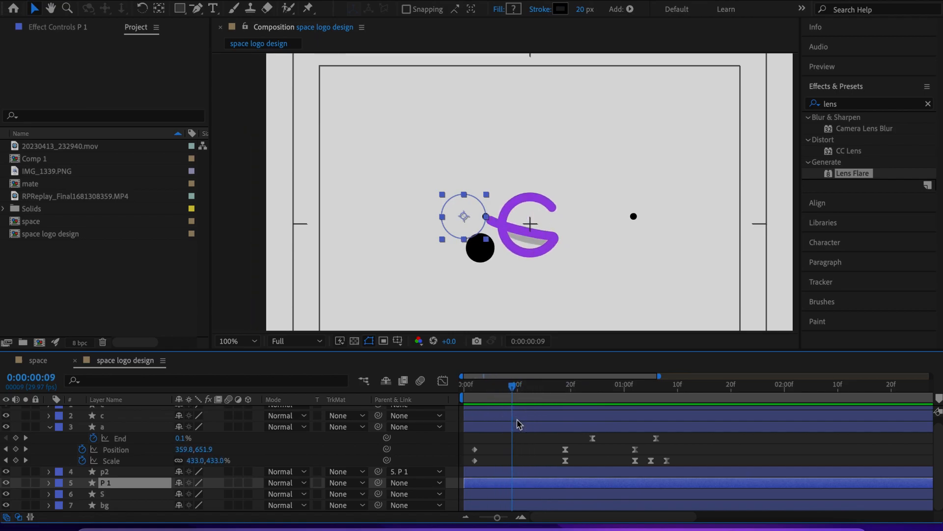
key("period")
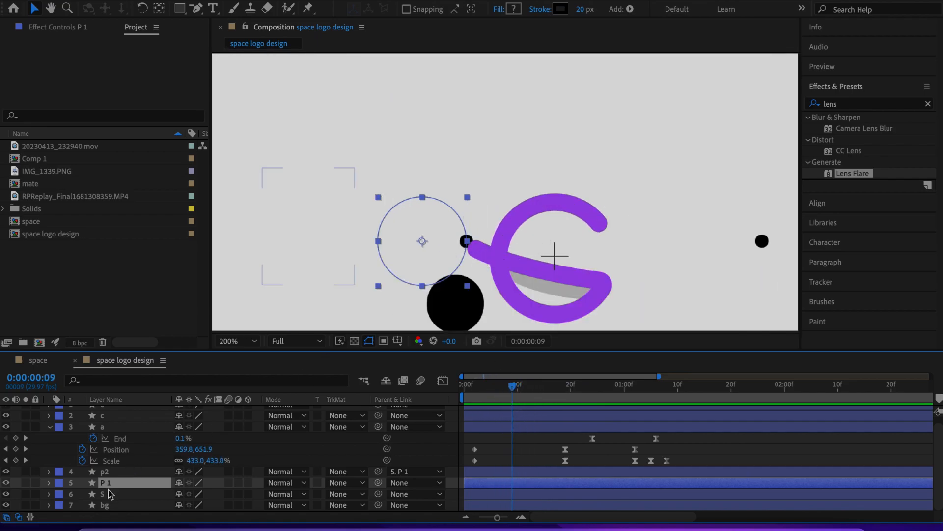
Reveal layer P 1's Transform properties, set its Scale to 0%, and create a Scale keyframe at 0:00:00:09
left_click(48, 483)
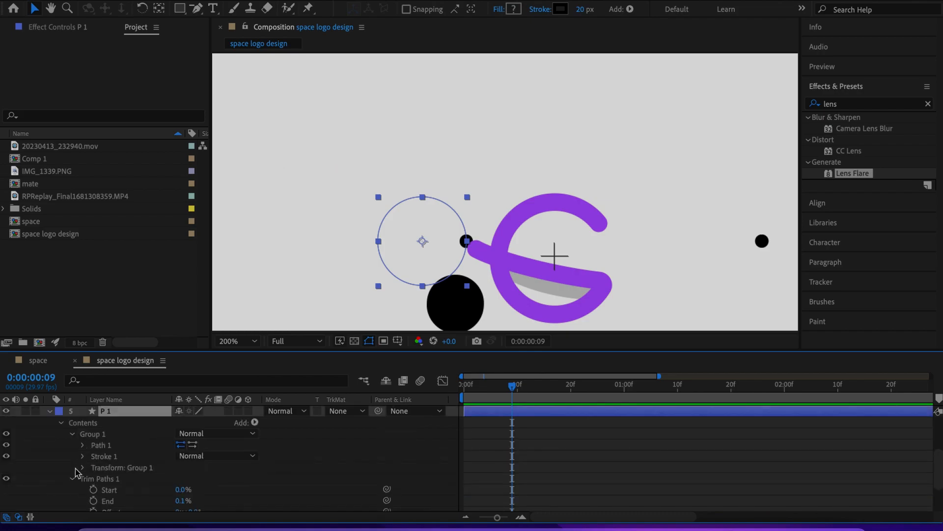
scroll(123, 477, "down", 1)
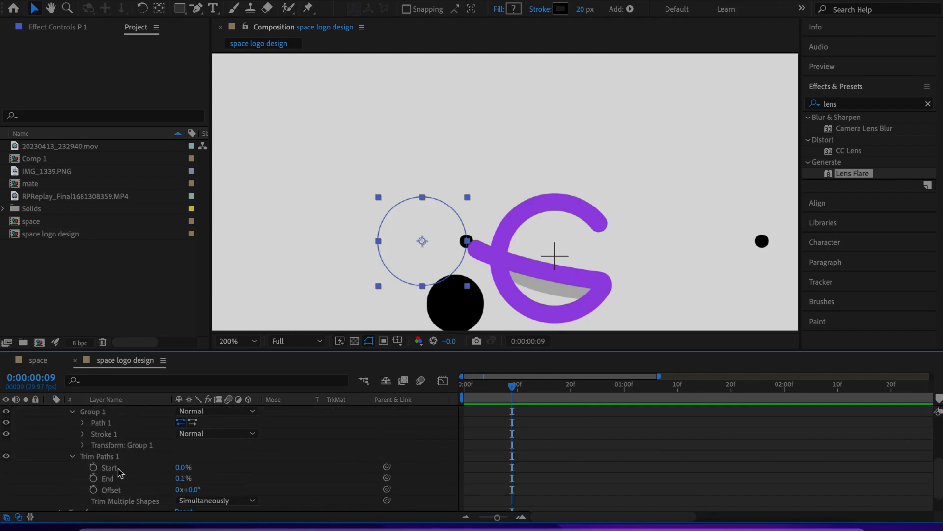
left_click(104, 457)
left_click(72, 456)
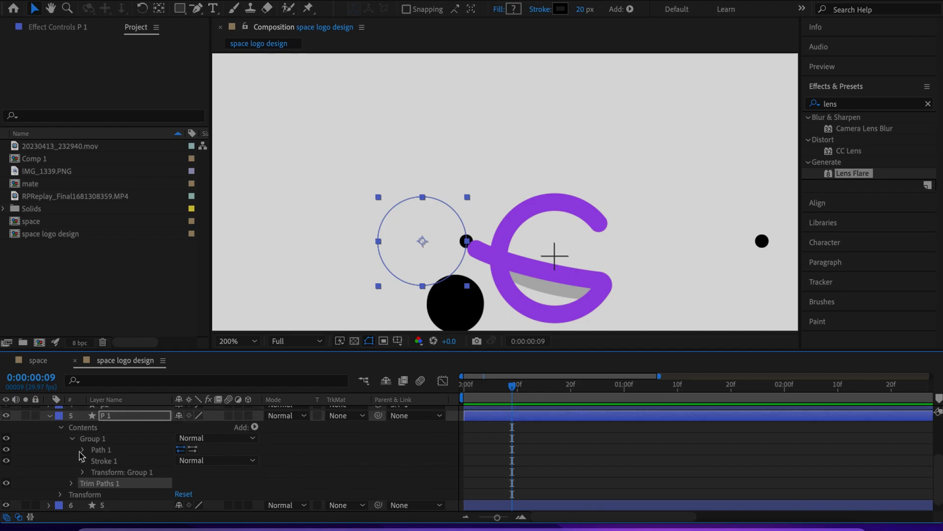
left_click(61, 483)
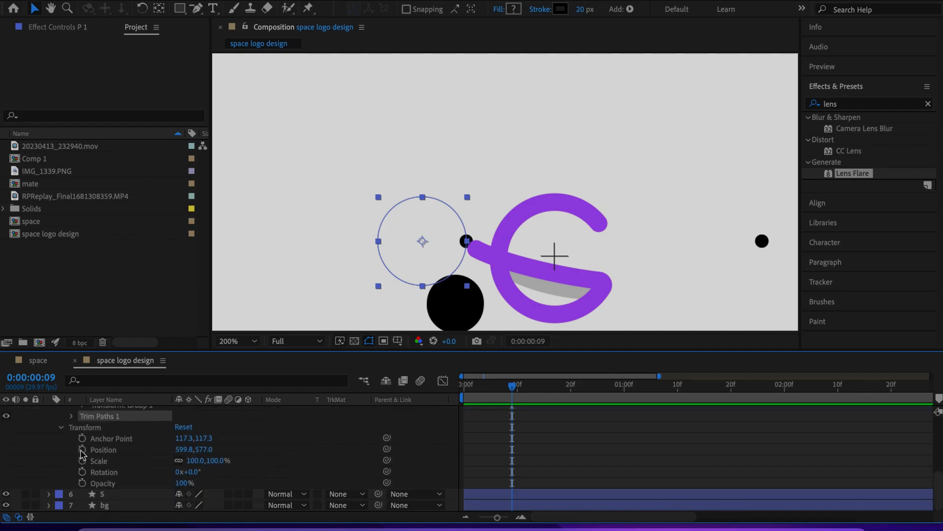
left_click(218, 461)
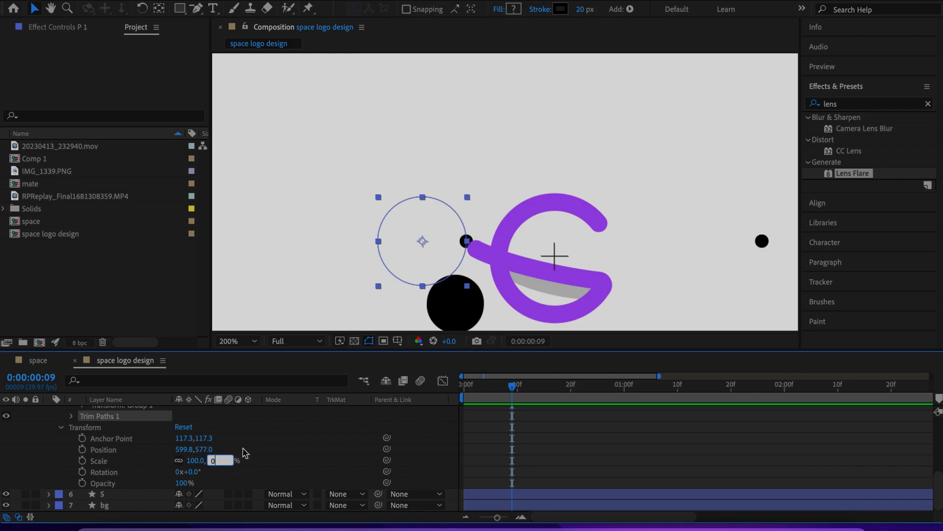
type("0")
key("Return")
left_click(82, 460)
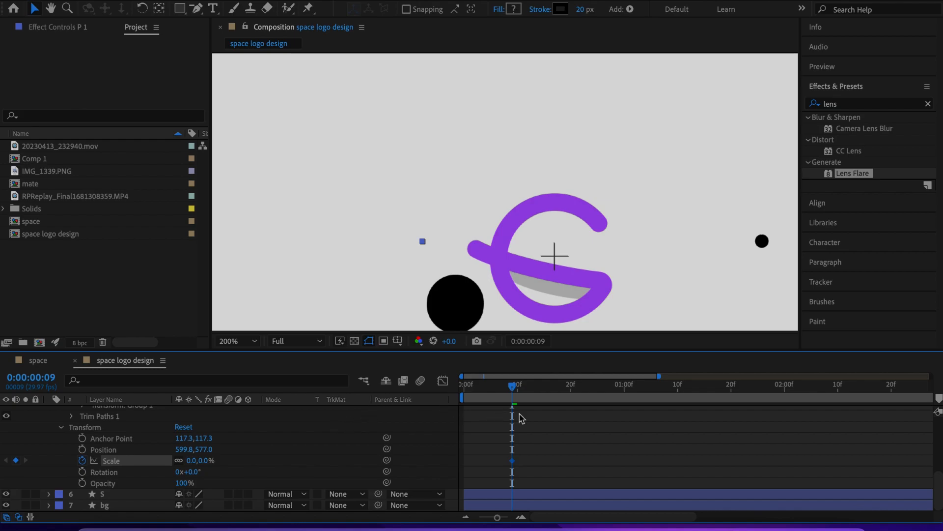
Add a second Scale keyframe of 120% for layer P 1 at 0:00:00:18
key("space")
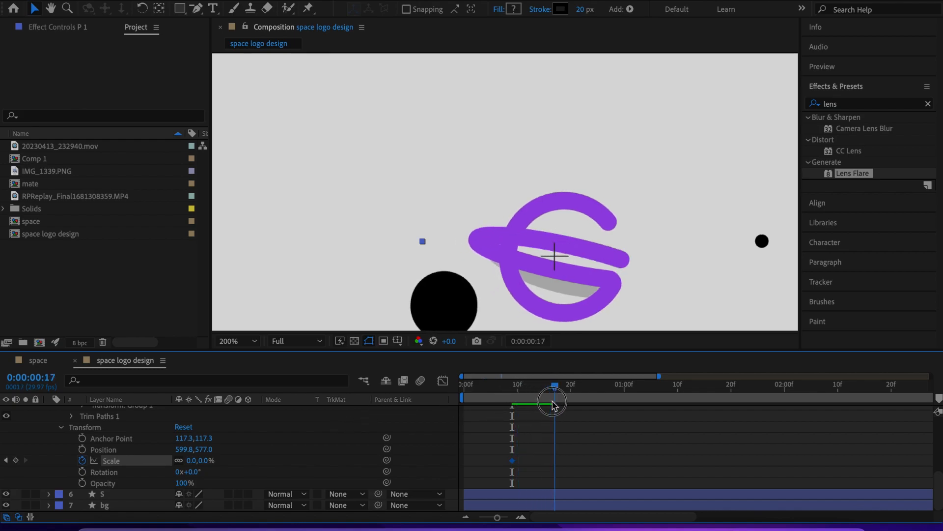
left_click(201, 462)
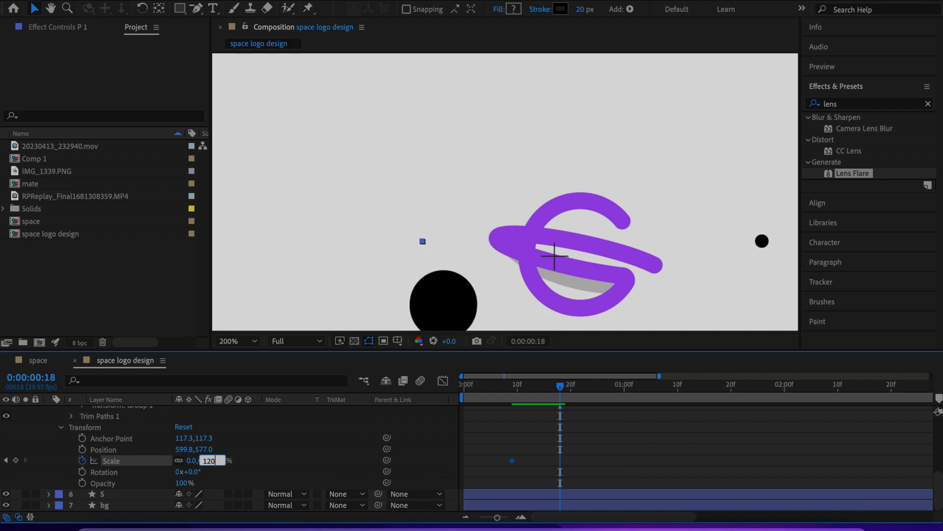
type("120")
key("Return")
key("comma")
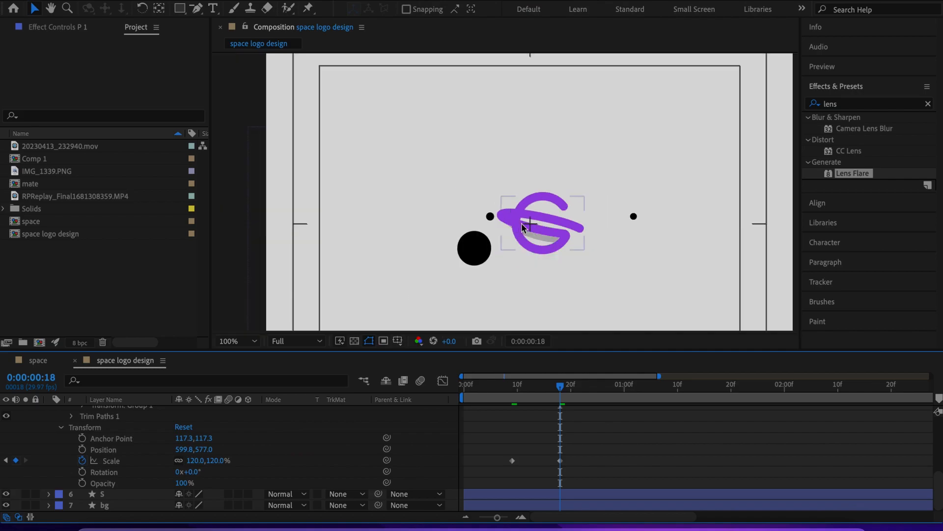
Keyframe layer P 1's current Position at 0:00:01:05 and again at 0:00:00:09
left_click_drag(562, 388, 562, 409)
scroll(605, 440, "up", 3)
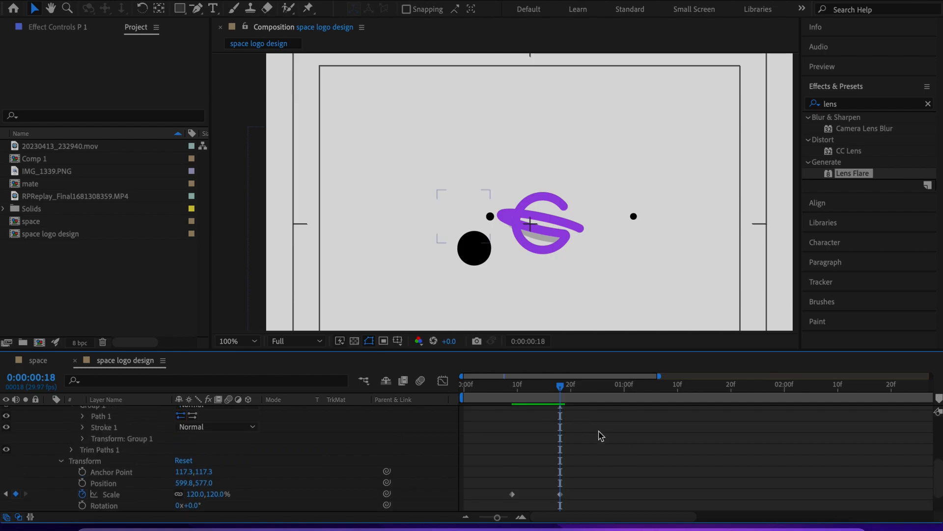
scroll(597, 438, "up", 6)
left_click(114, 447)
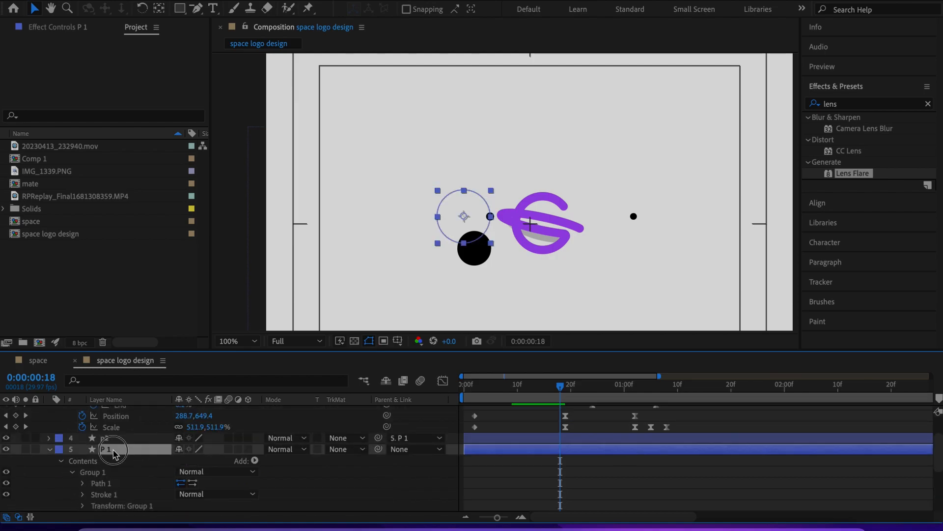
key("period")
scroll(616, 436, "down", 5)
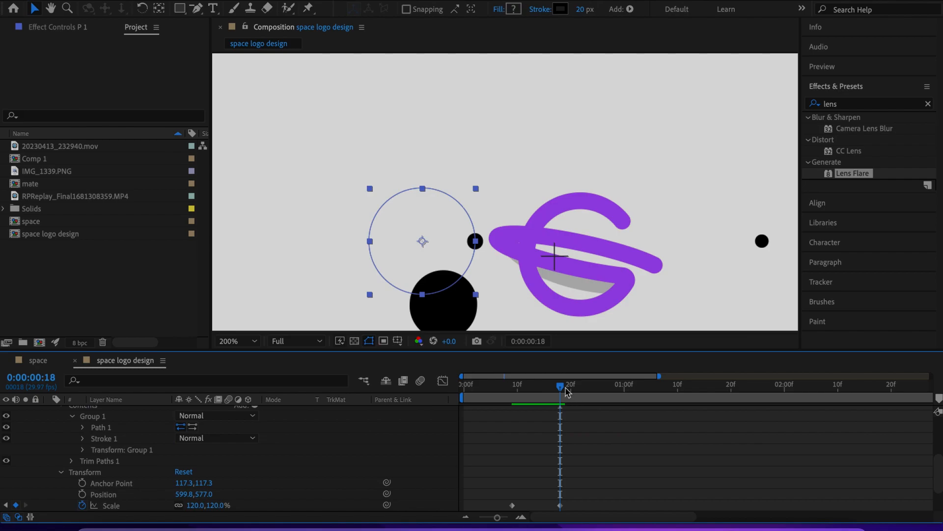
left_click_drag(567, 391, 656, 423)
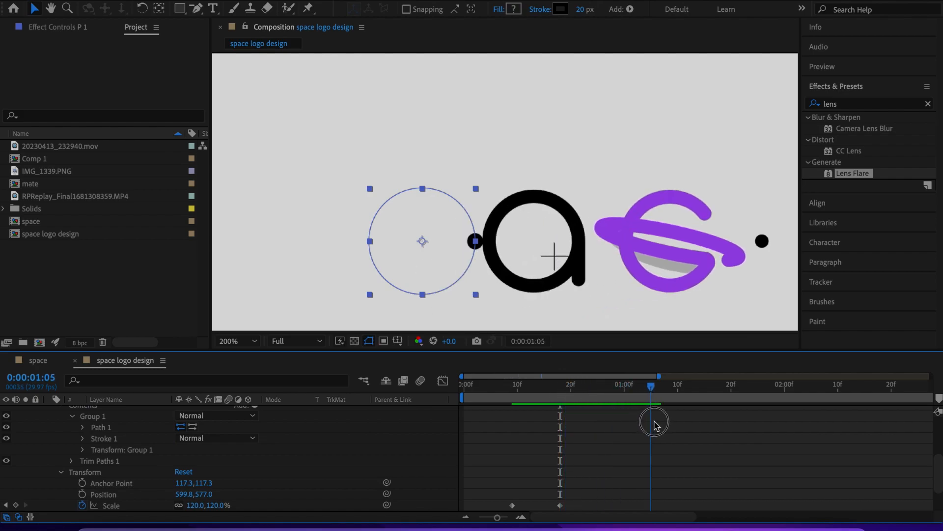
scroll(664, 453, "down", 2)
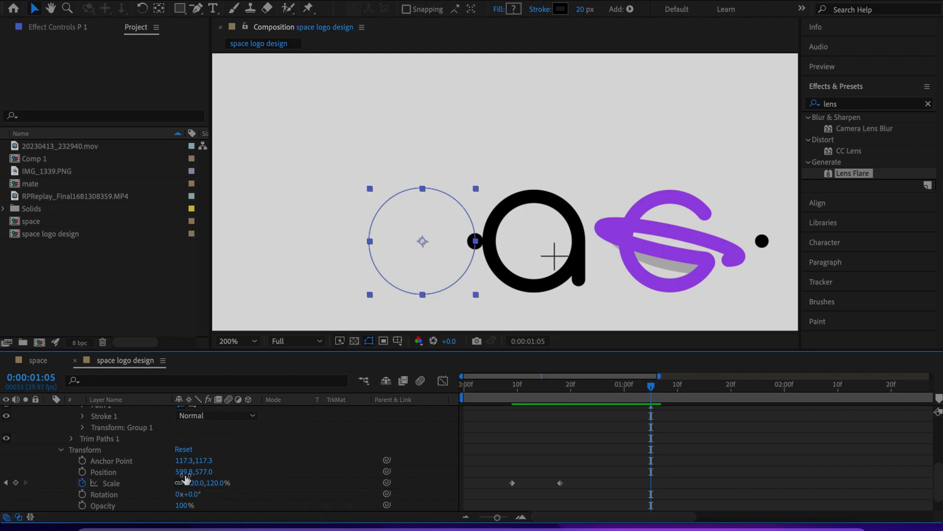
left_click(82, 471)
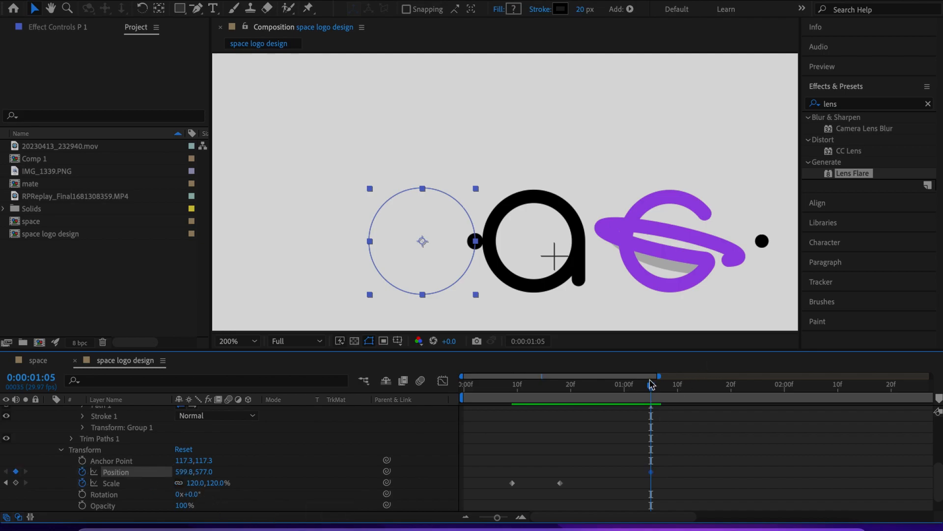
left_click_drag(649, 389, 510, 431)
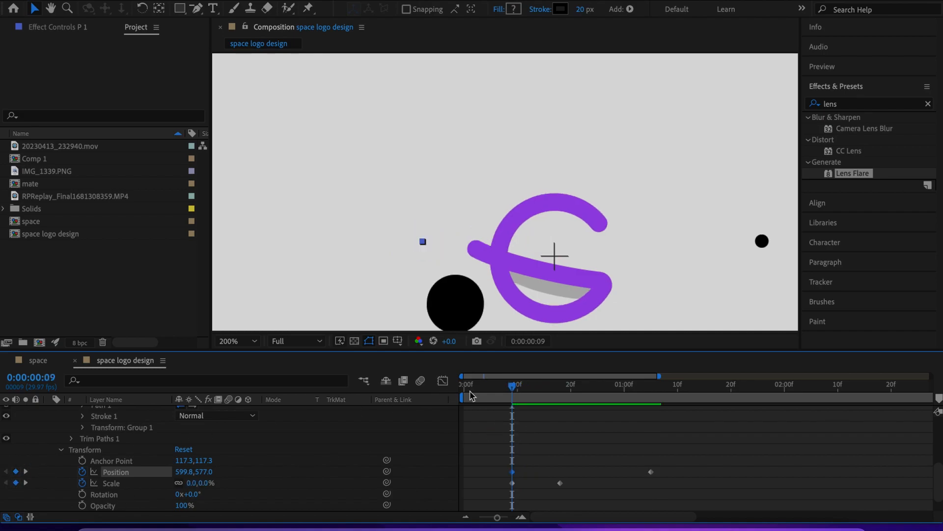
Set layer P 1's Position to 565.8, 530.0 at 0:00:00:18 and play back the animation from the first frame
left_click_drag(509, 390, 561, 410)
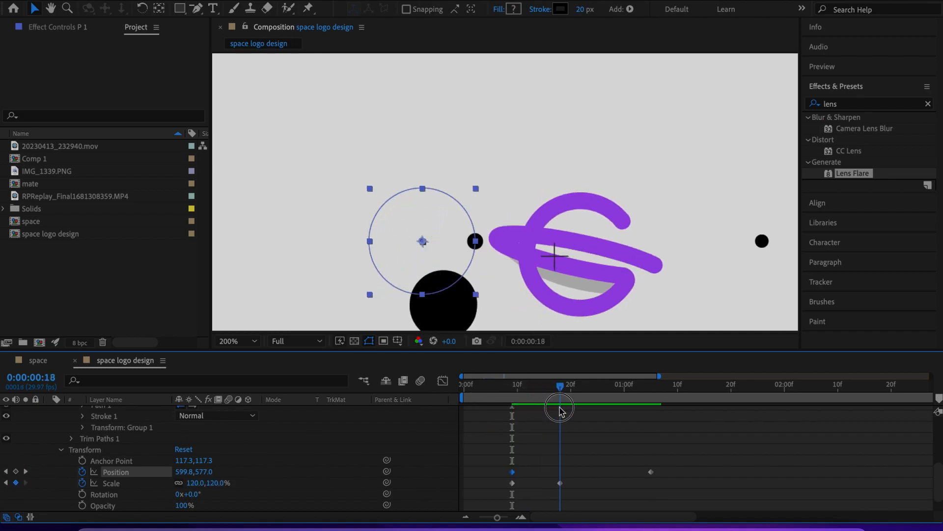
left_click_drag(207, 477, 152, 471)
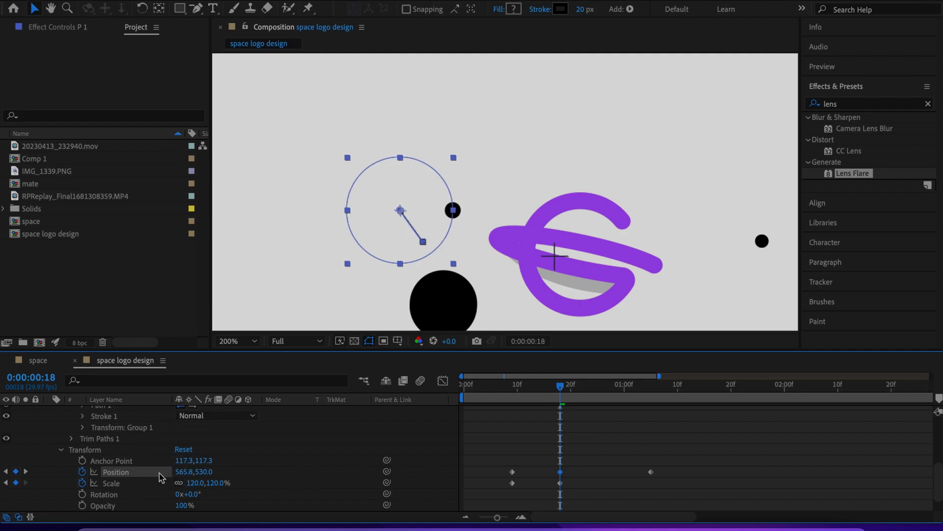
left_click(324, 470)
scroll(626, 252, "down", 2)
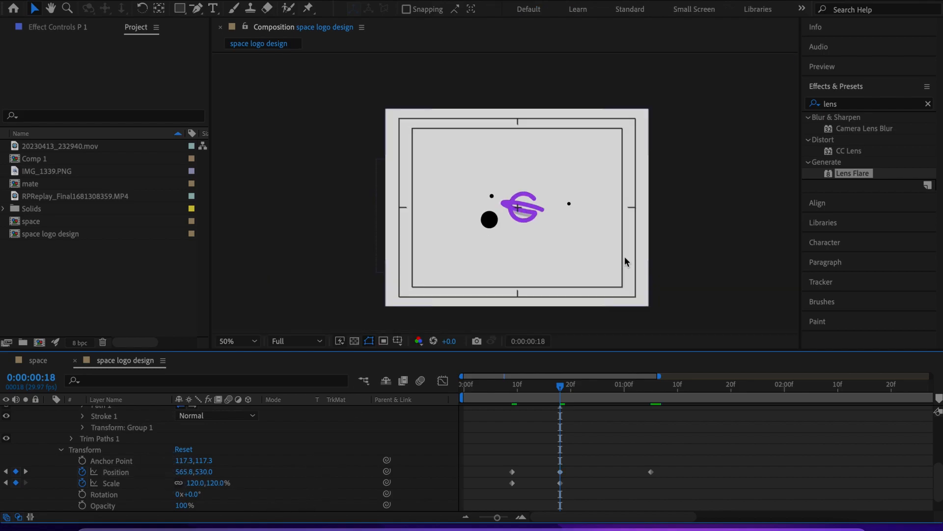
scroll(574, 211, "up", 1)
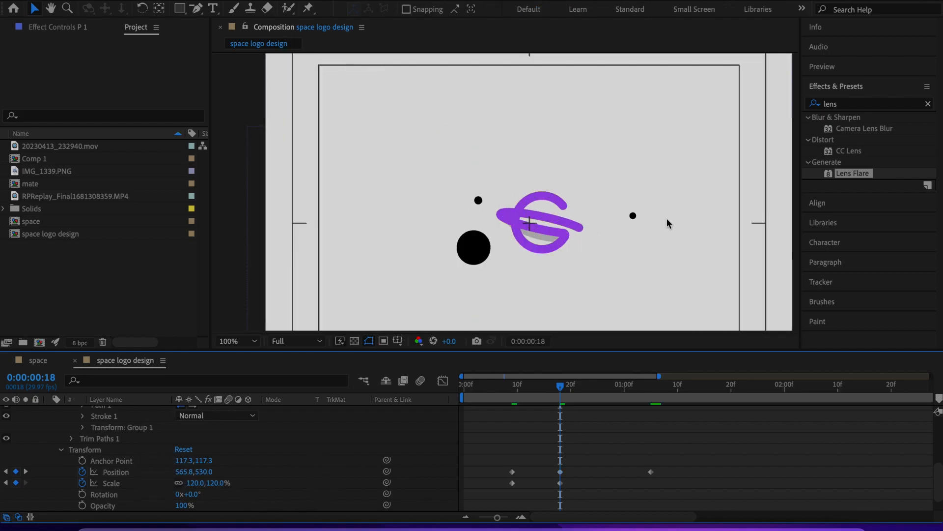
left_click_drag(559, 386, 462, 394)
scroll(557, 238, "down", 1)
key("space")
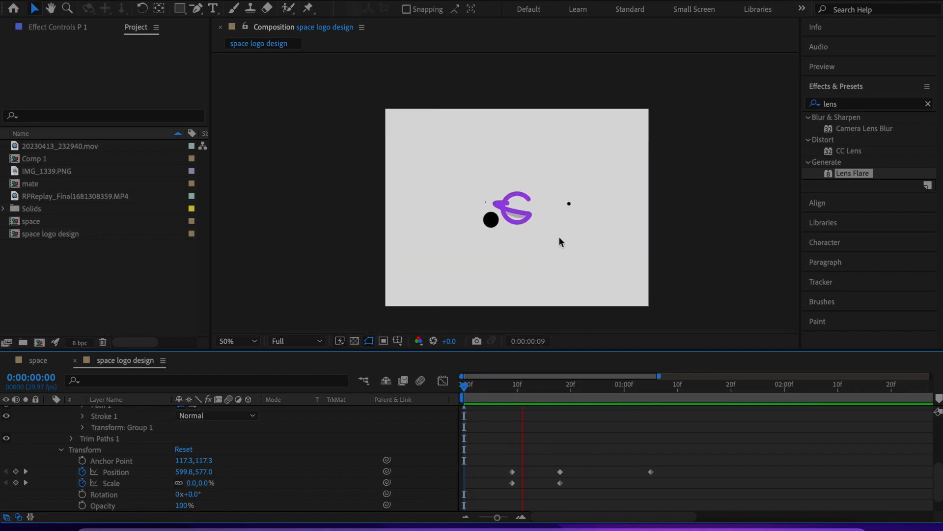
Apply Easy Ease to all of layer P 1's Position and Scale keyframes
scroll(553, 266, "up", 2)
left_click_drag(599, 393, 550, 389)
left_click_drag(676, 463, 461, 485)
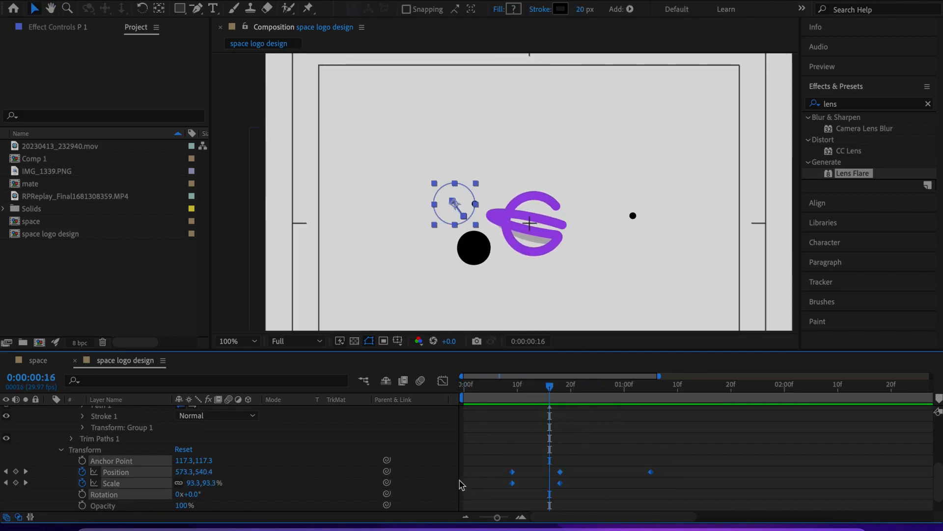
key("F9")
left_click(590, 445)
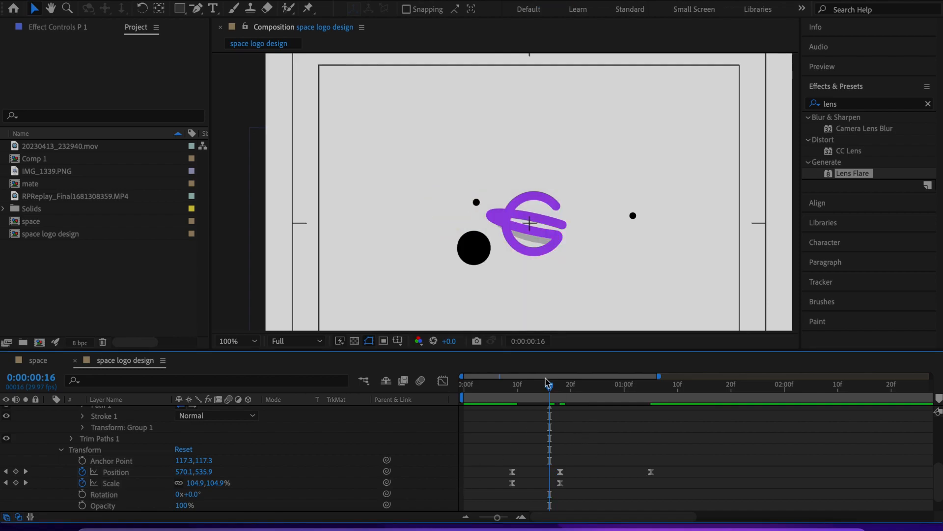
Play back the eased animation several times from the first frame to check layer P 1's dot movement
key("space")
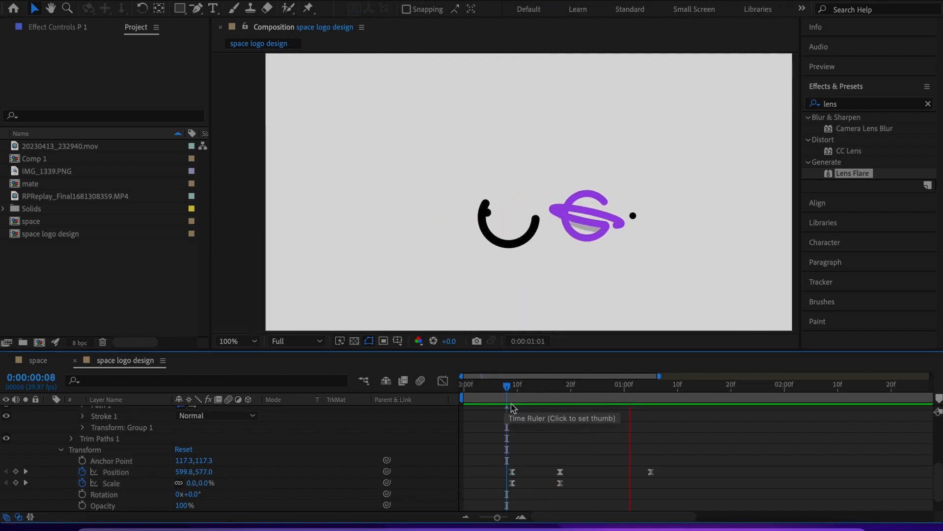
left_click_drag(687, 393, 451, 404)
scroll(582, 267, "down", 1)
key("space")
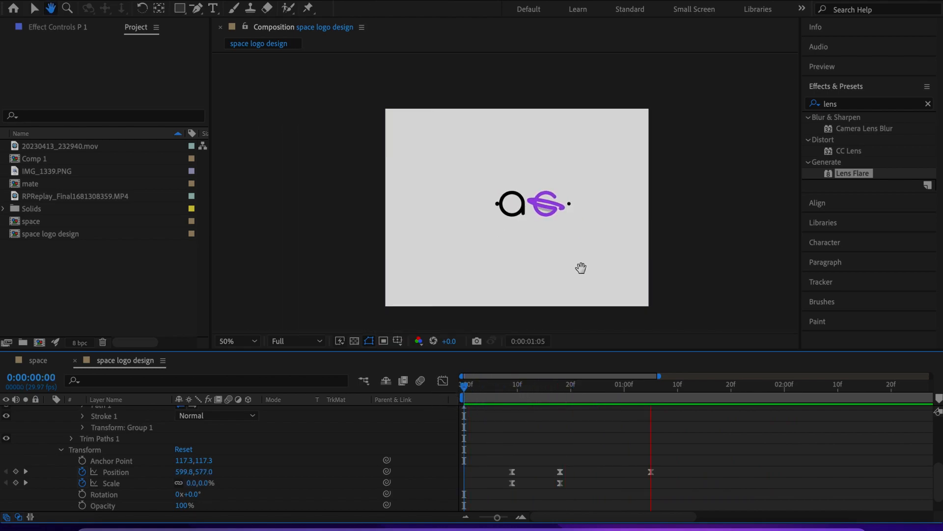
key("space")
scroll(571, 244, "up", 1)
left_click_drag(656, 391, 465, 388)
key("space")
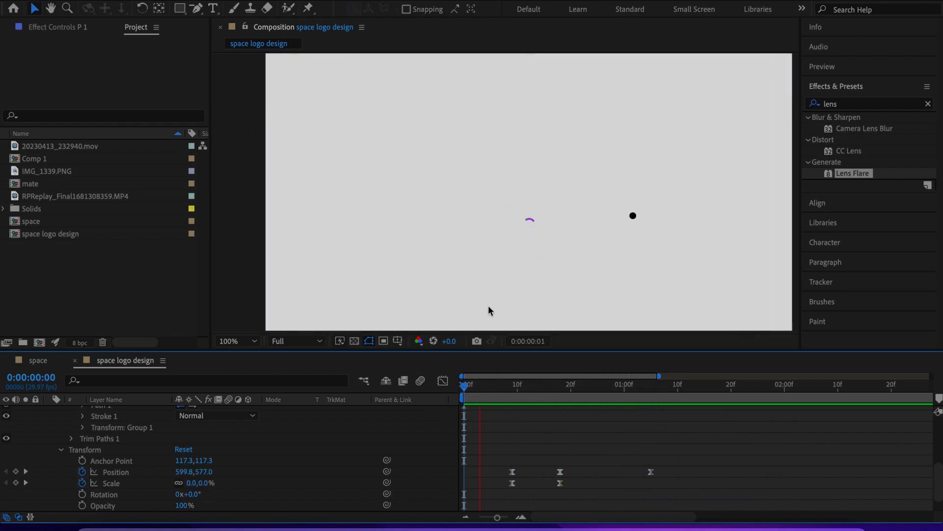
key("space")
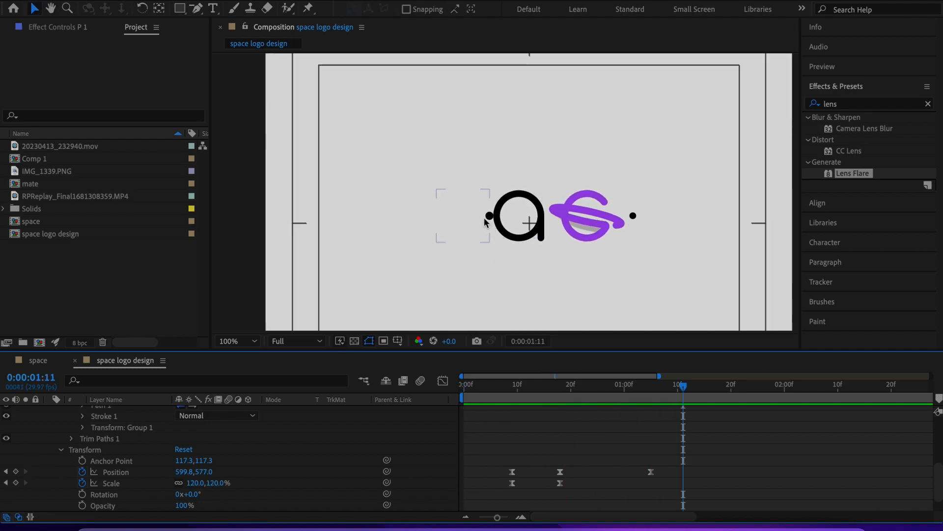
At 0:00:00:18, set layer P 1's Scale to 204% and its Position to 517.8, 518.0
left_click_drag(645, 381, 562, 418)
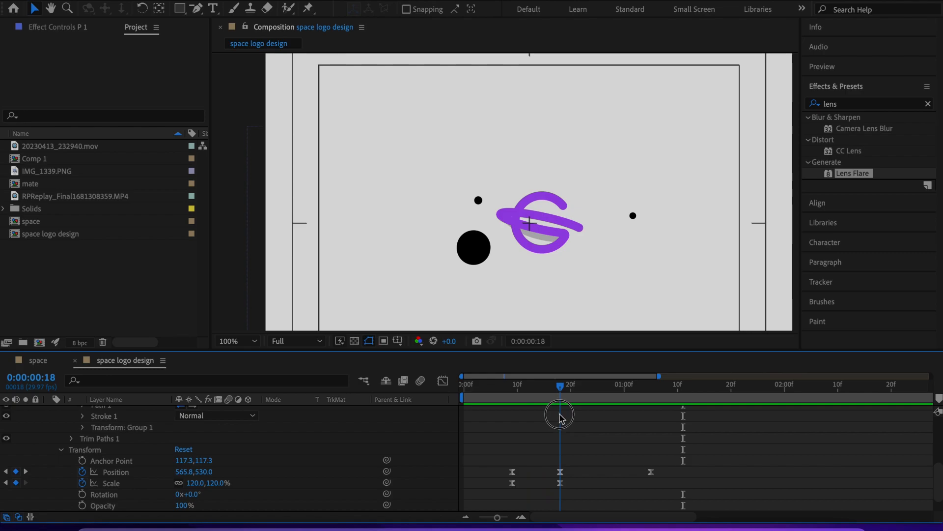
scroll(260, 483, "up", 3)
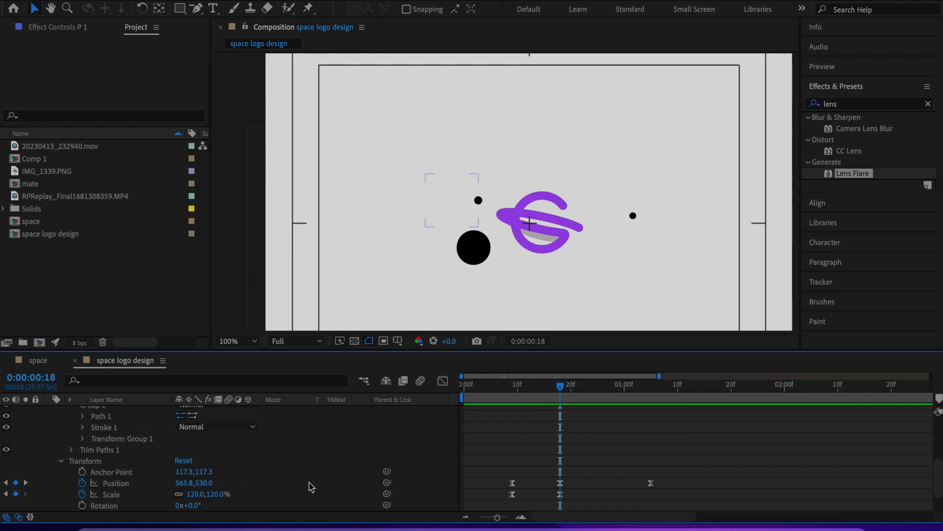
scroll(230, 481, "down", 3)
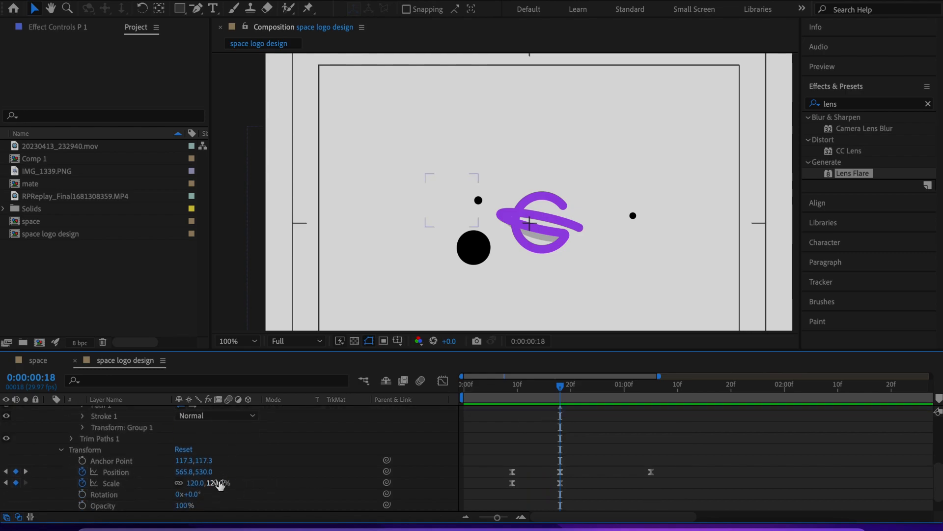
left_click_drag(218, 483, 282, 493)
scroll(570, 472, "down", 1)
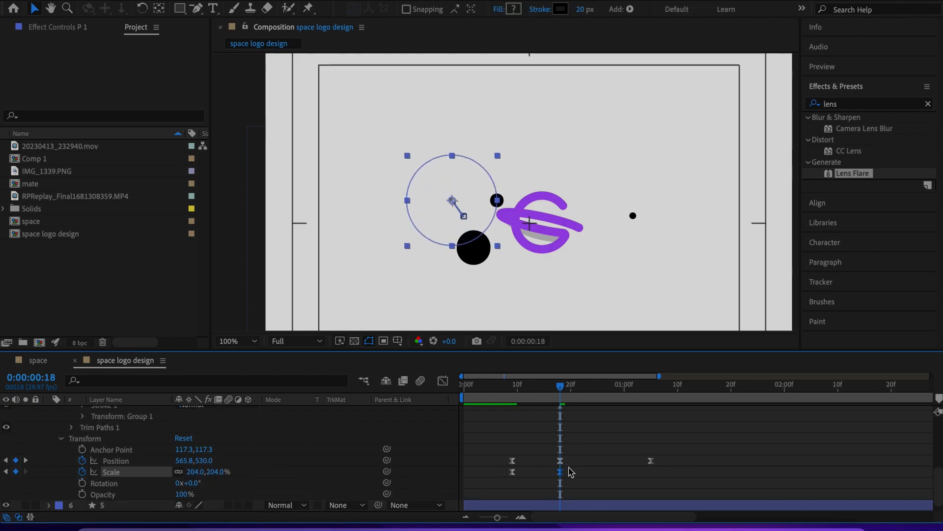
mouse_move(179, 463)
left_mouse_down()
mouse_move(155, 469)
mouse_move(194, 470)
left_mouse_up()
Set layer P 1's Position to 599.8, 518.0 at 0:00:00:09 and play back the animation
left_click_drag(559, 392, 514, 405)
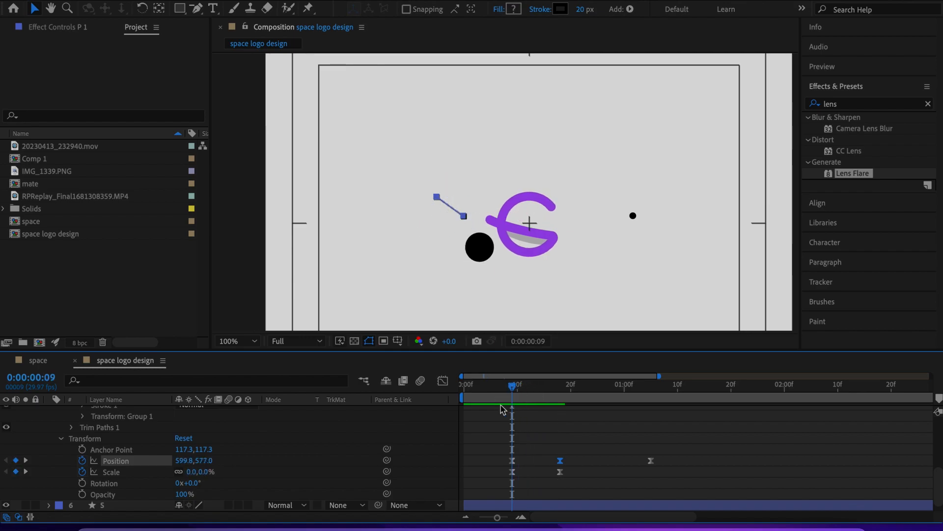
left_click_drag(200, 460, 147, 466)
key("space")
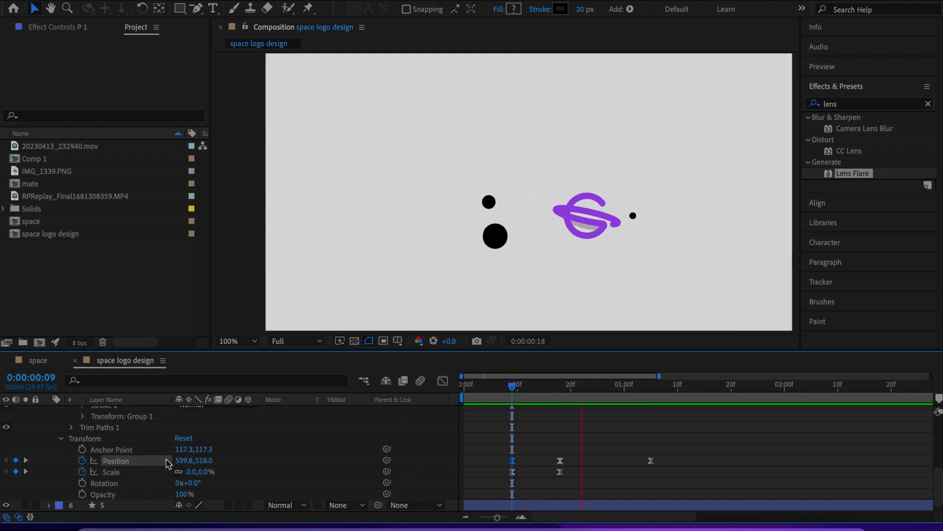
Set layer P 1's Scale to 100% at 0:00:01:05 and play back the animation
left_click_drag(652, 388, 648, 398)
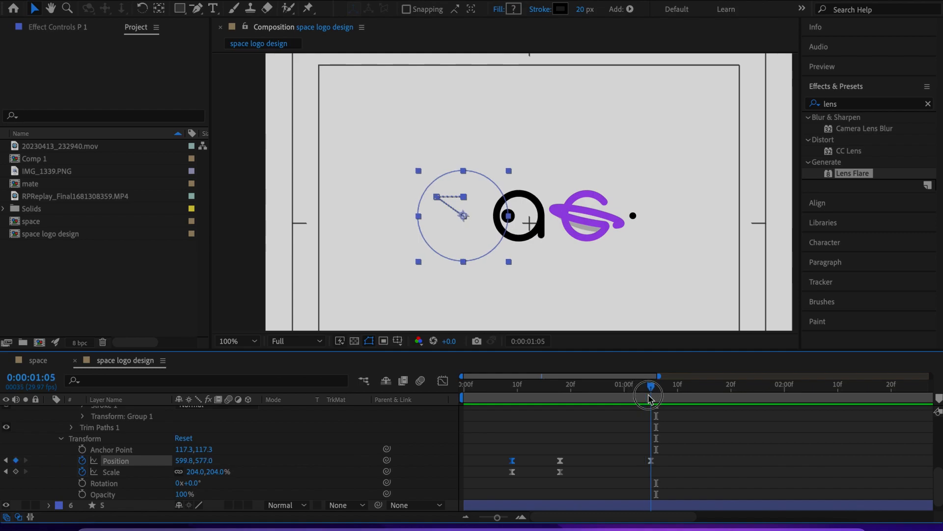
left_click(223, 473)
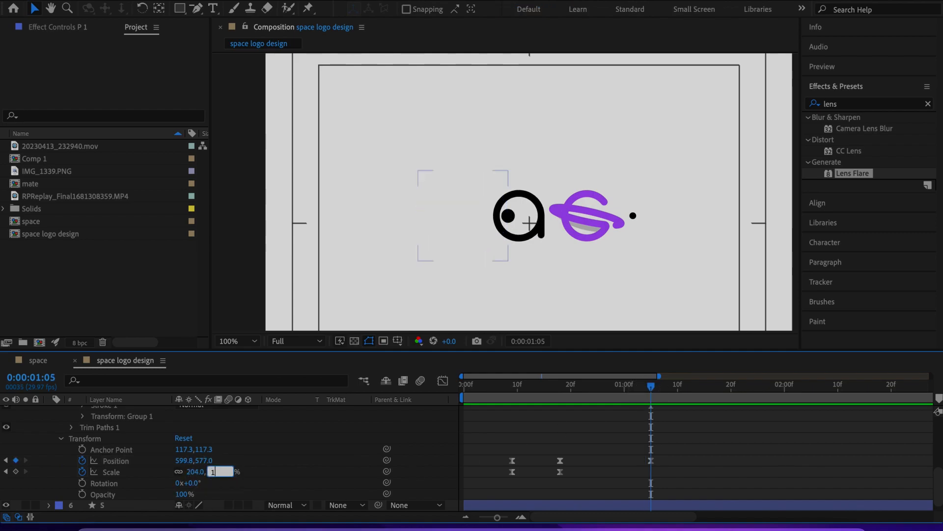
type("100")
key("Return")
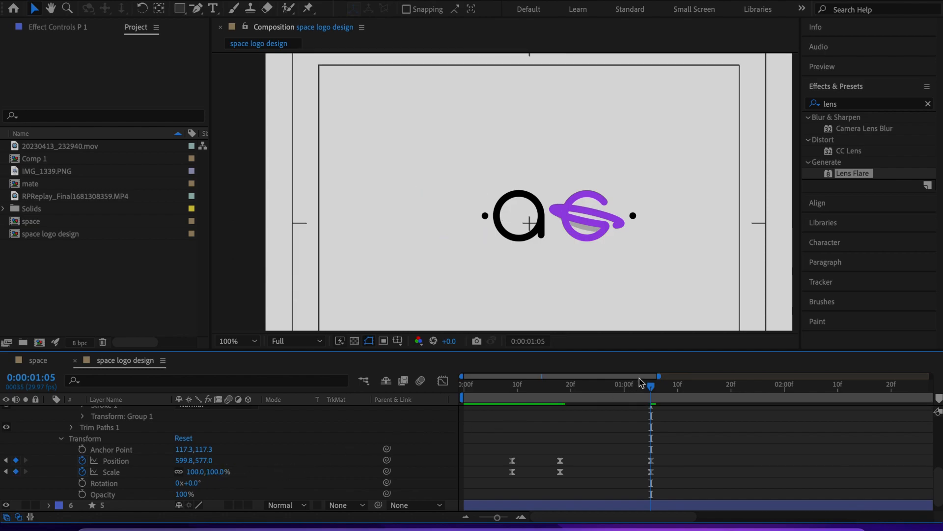
left_click_drag(645, 389, 501, 391)
key("space")
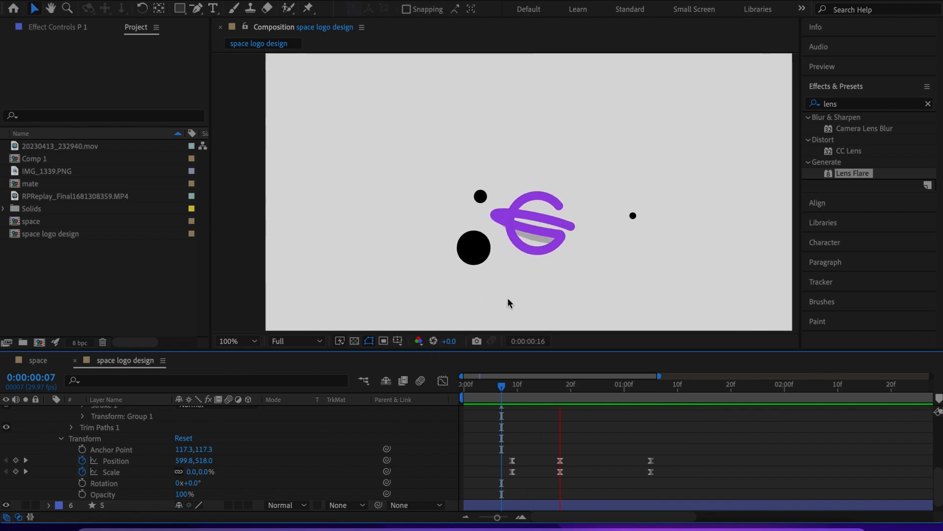
Shift layer P 1's middle and last Position and Scale keyframes three frames later, with the middle ones at 0:00:00:21
key("space")
left_click(576, 402)
left_click_drag(686, 439, 573, 468)
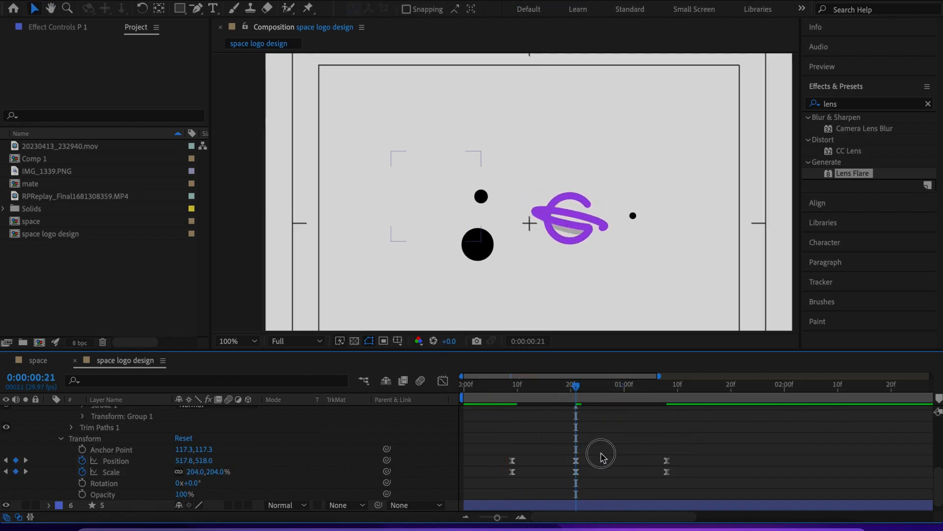
Lengthen the incoming ease of layer P 1's middle keyframes in the Graph Editor and play back the animation to check it
left_click(443, 382)
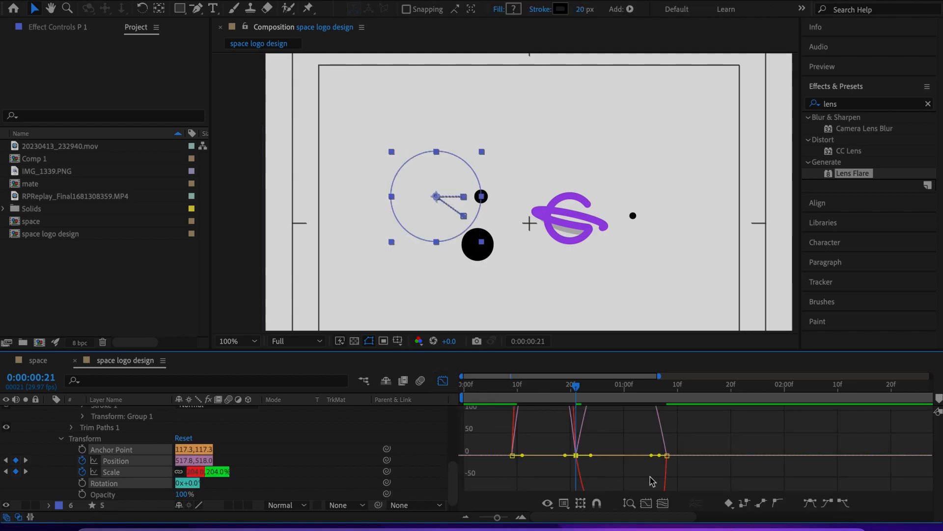
left_click_drag(565, 457, 544, 457)
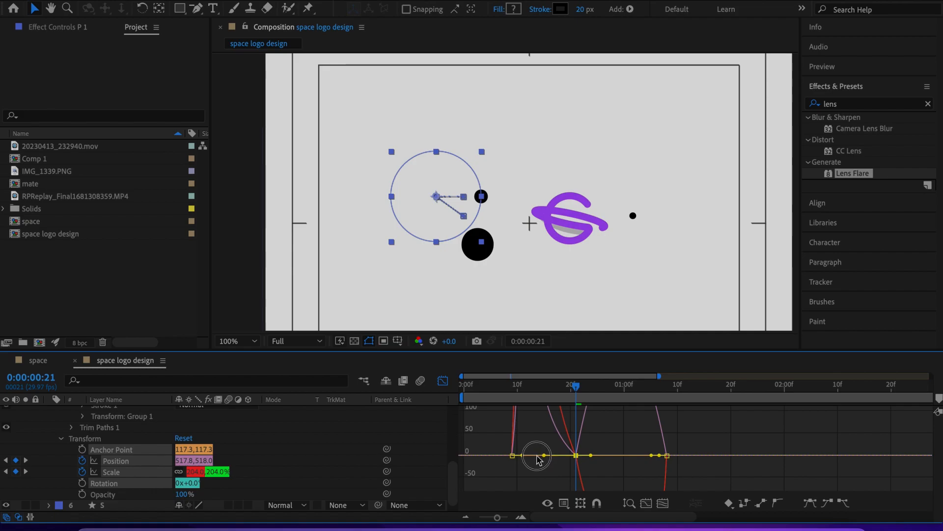
left_click_drag(575, 390, 507, 386)
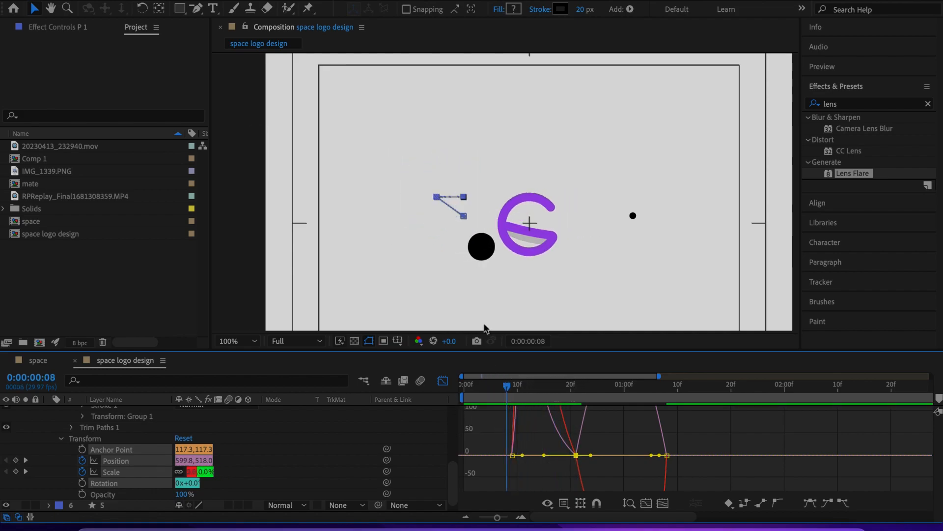
scroll(527, 243, "down", 1)
key("space")
key("space")
left_click_drag(678, 386, 443, 357)
key("space")
key("space")
scroll(492, 304, "up", 1)
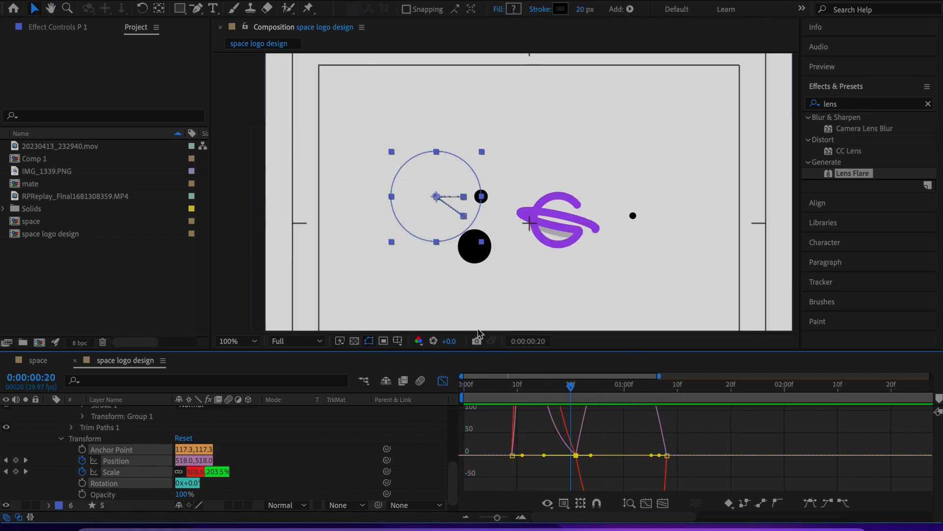
left_click(443, 381)
Set layer P 1's Position to 713.8, 549.0 at 0:00:00:09
left_click_drag(570, 393, 516, 407)
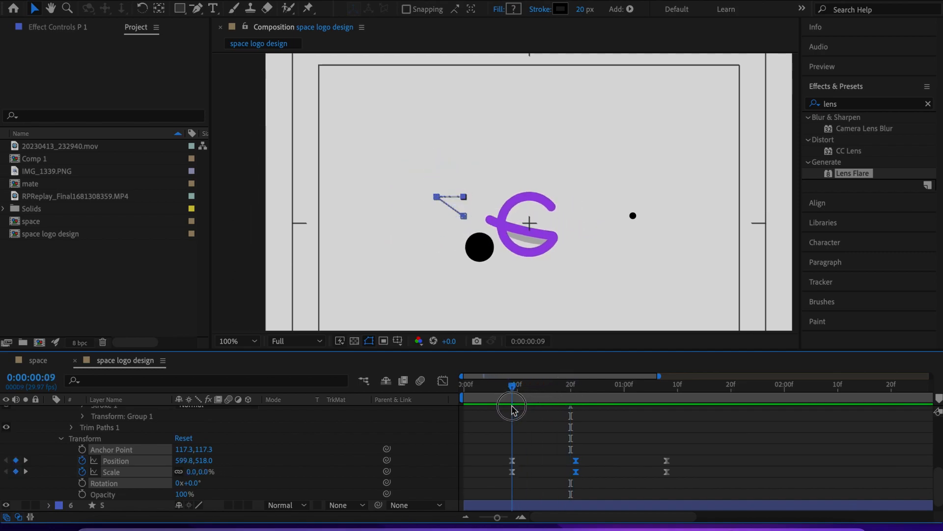
key("period")
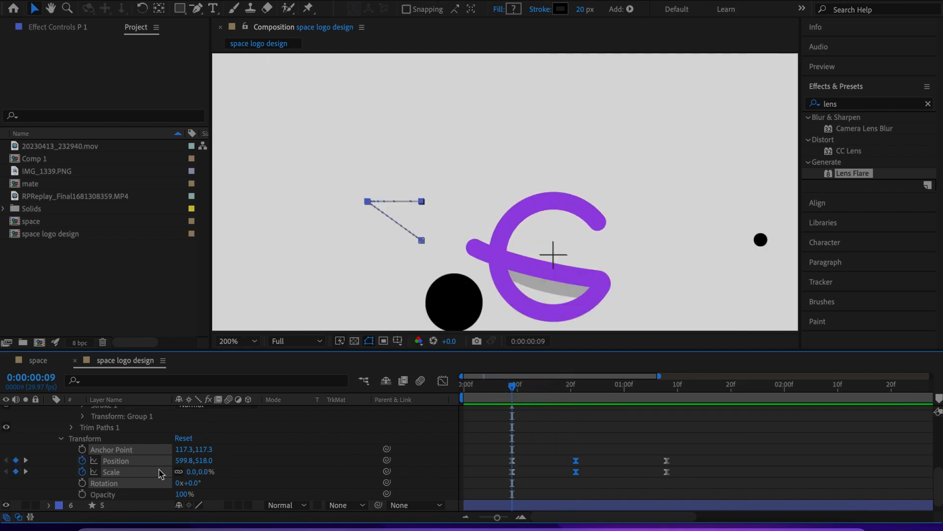
mouse_move(177, 460)
left_mouse_down()
mouse_move(243, 458)
mouse_move(185, 461)
left_mouse_up()
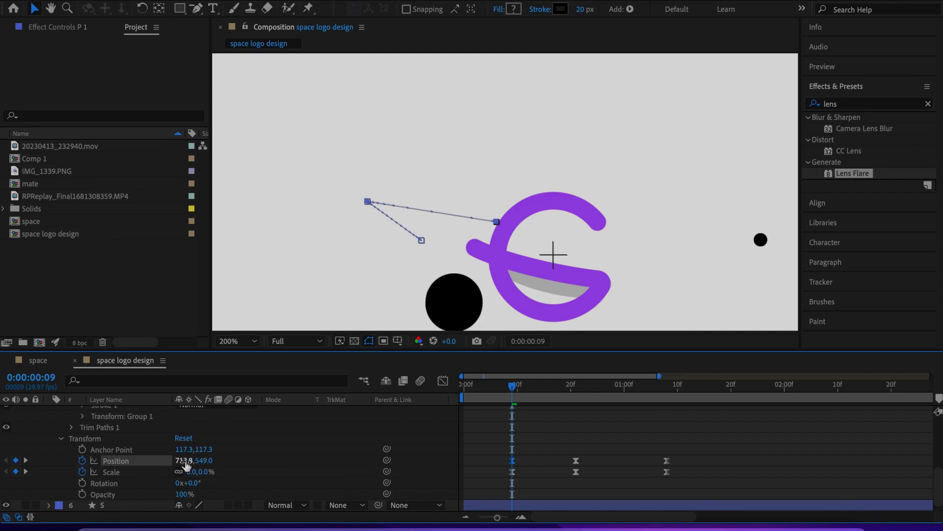
left_click(345, 459)
Move layer P 1's first Position and Scale keyframes three frames earlier, to 0:00:00:06
left_click_drag(513, 390, 482, 409)
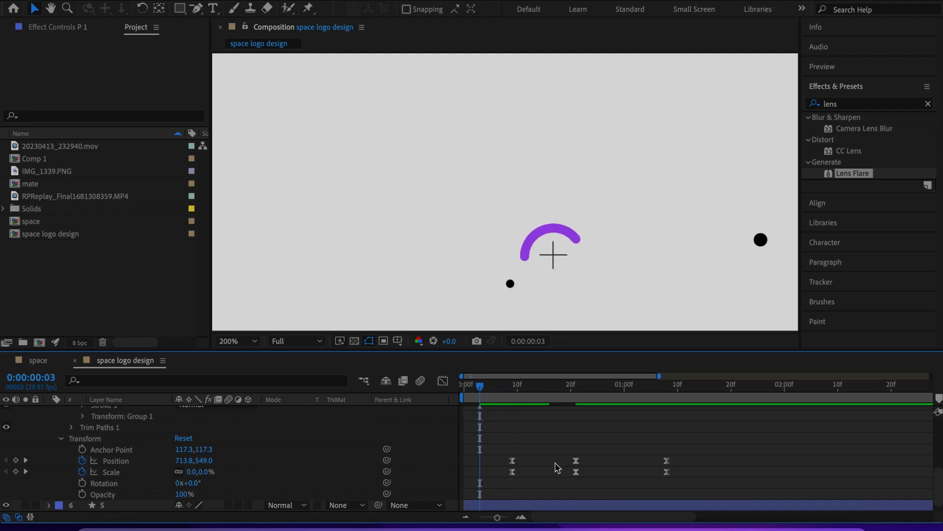
left_click_drag(693, 448, 489, 497)
left_click_drag(512, 466, 498, 467)
Shift layer P 1's middle and last keyframes to 0:00:00:22 and 0:00:01:09 and play back the animation
left_click_drag(483, 393, 555, 427)
left_click(589, 455)
left_click_drag(707, 455, 567, 466)
left_click_drag(554, 393, 582, 408)
left_click_drag(566, 464, 581, 465)
left_click(598, 462)
scroll(614, 289, "down", 1)
key("space")
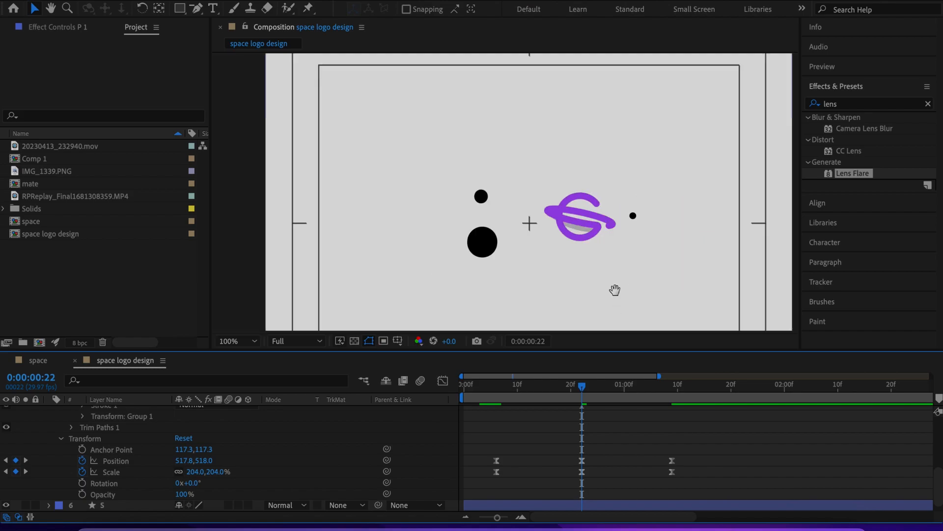
key("space")
Keyframe the current End value of layer P 1's Trim Paths 1 at 0:00:01:01
left_click_drag(683, 389, 670, 427)
scroll(102, 484, "up", 2)
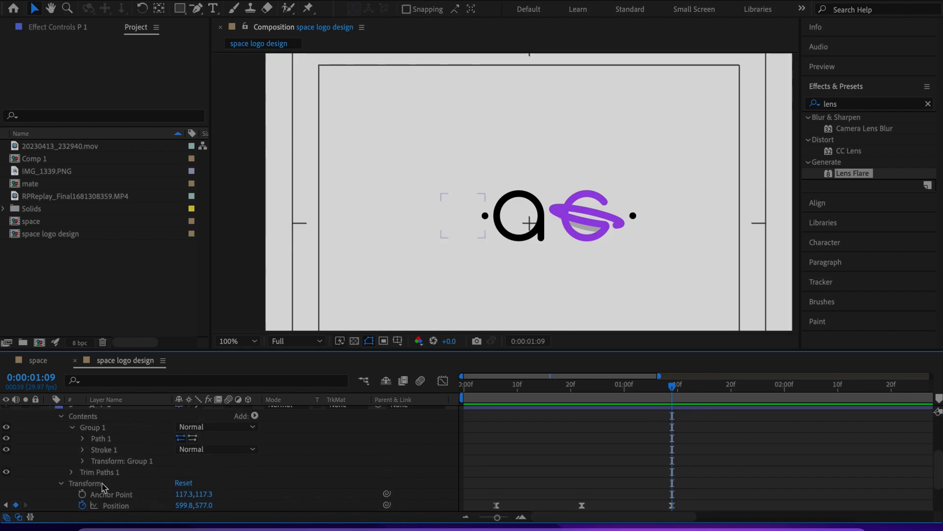
scroll(108, 481, "down", 1)
scroll(97, 467, "down", 1)
left_click(73, 450)
scroll(197, 469, "down", 1)
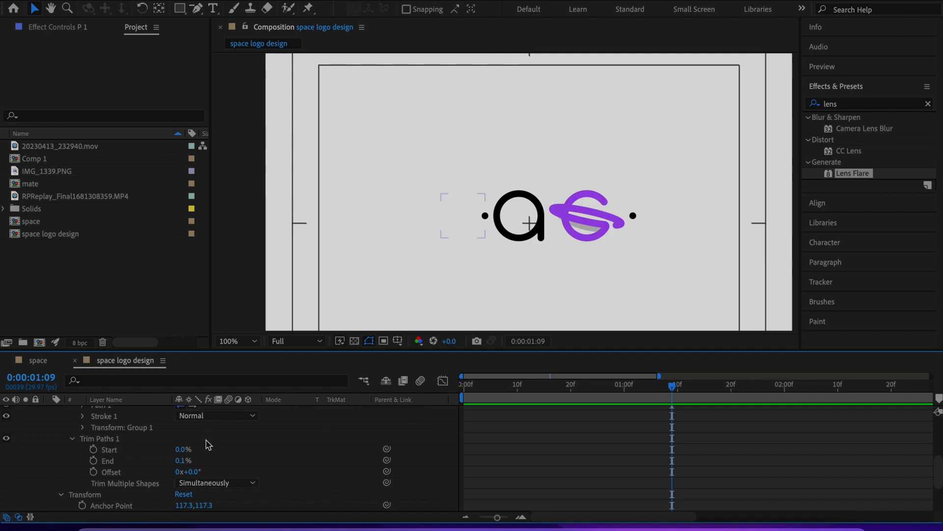
scroll(697, 469, "down", 3)
scroll(208, 471, "up", 3)
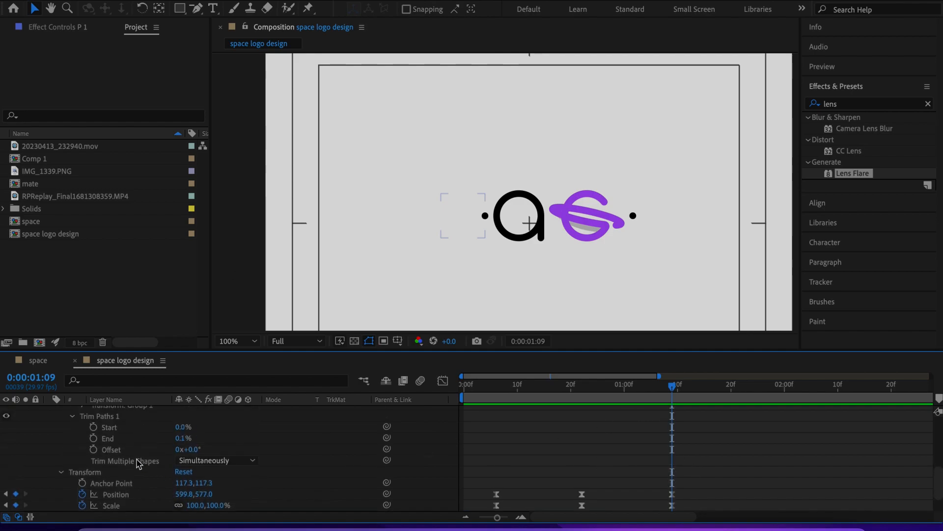
left_click_drag(666, 410, 630, 425)
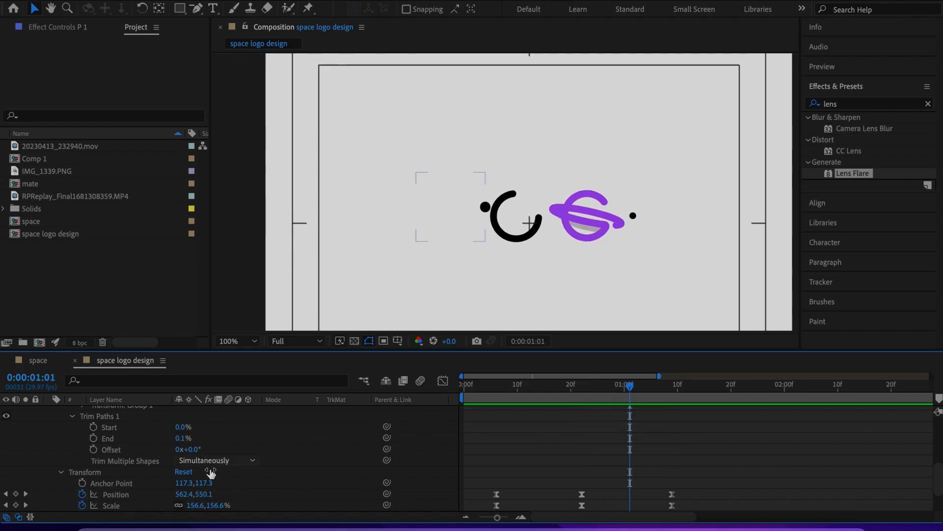
scroll(141, 481, "up", 2)
left_click(93, 461)
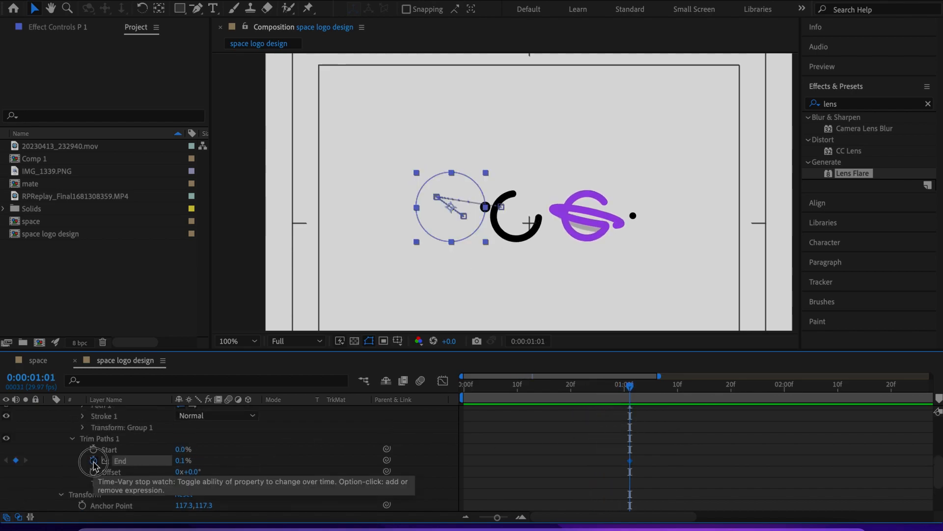
Set the Trim Paths End of layer P 1 to 99% at 0:00:01:11
scroll(770, 466, "down", 1)
left_click_drag(631, 388, 682, 418)
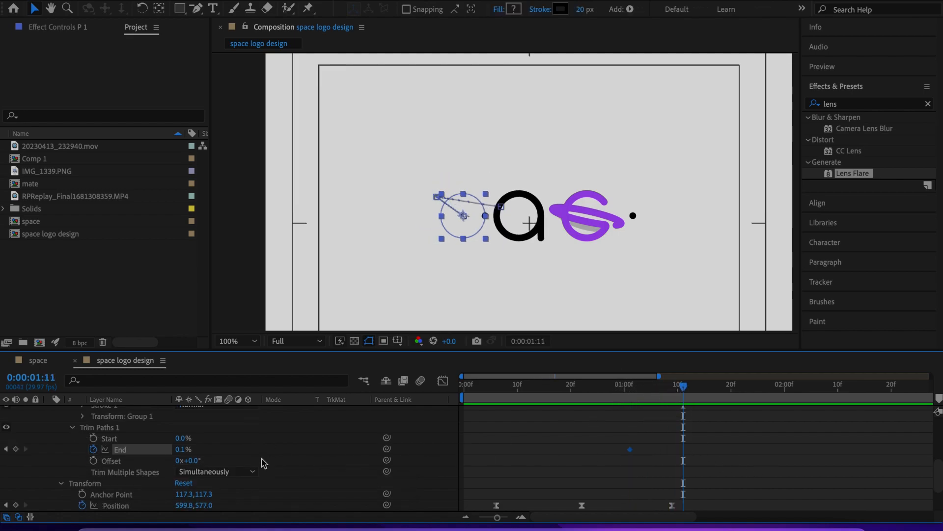
mouse_move(181, 456)
left_mouse_down()
mouse_move(223, 454)
mouse_move(299, 481)
left_mouse_up()
left_click(300, 452)
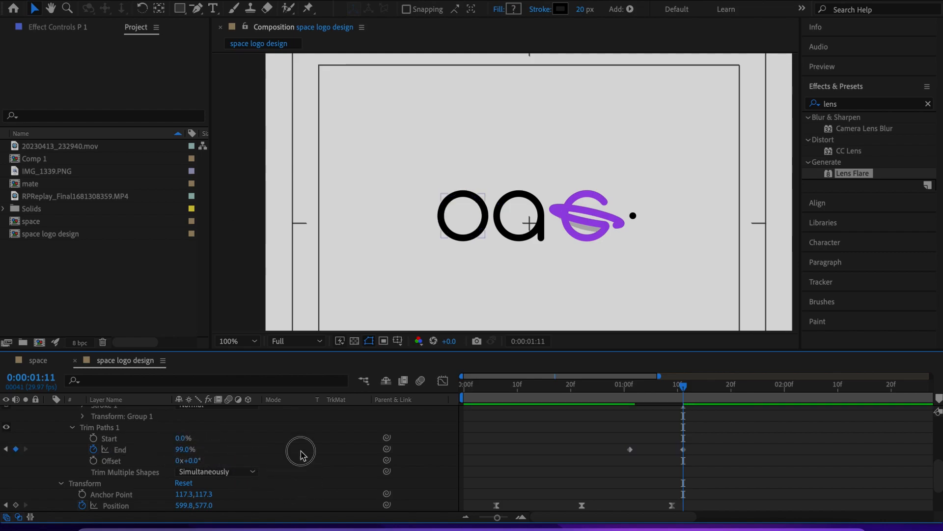
Play back the whole composition from the first frame to check how layer P 1's circle draws on
scroll(640, 297, "down", 1)
left_click_drag(683, 388, 587, 396)
scroll(582, 255, "down", 1)
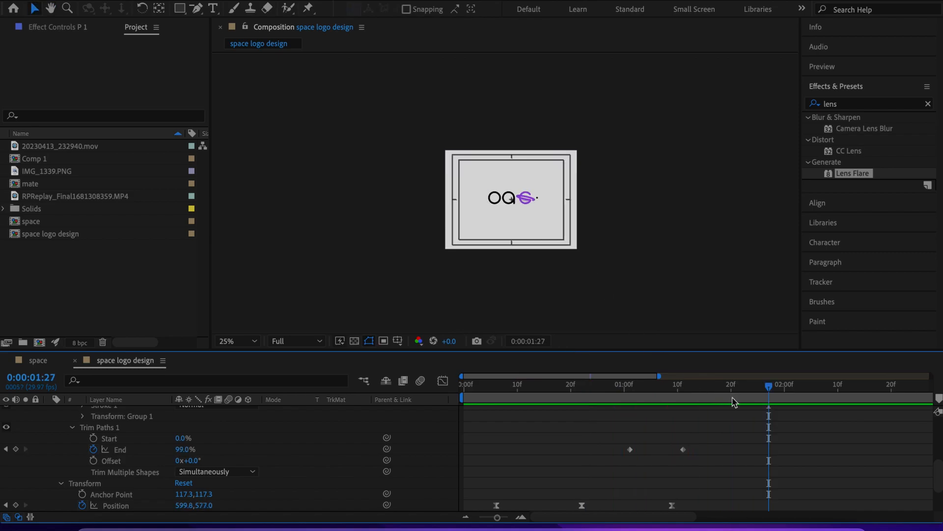
scroll(576, 253, "up", 1)
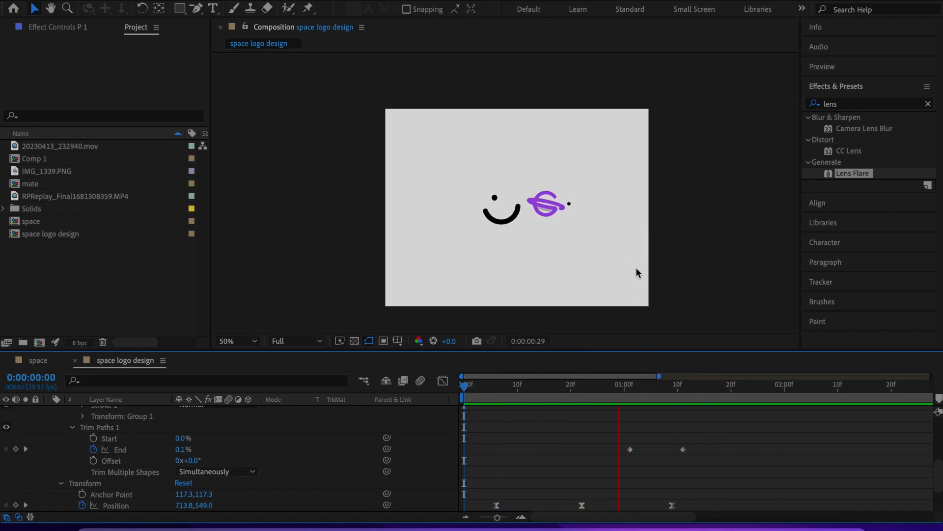
left_click(384, 341)
left_click(387, 342)
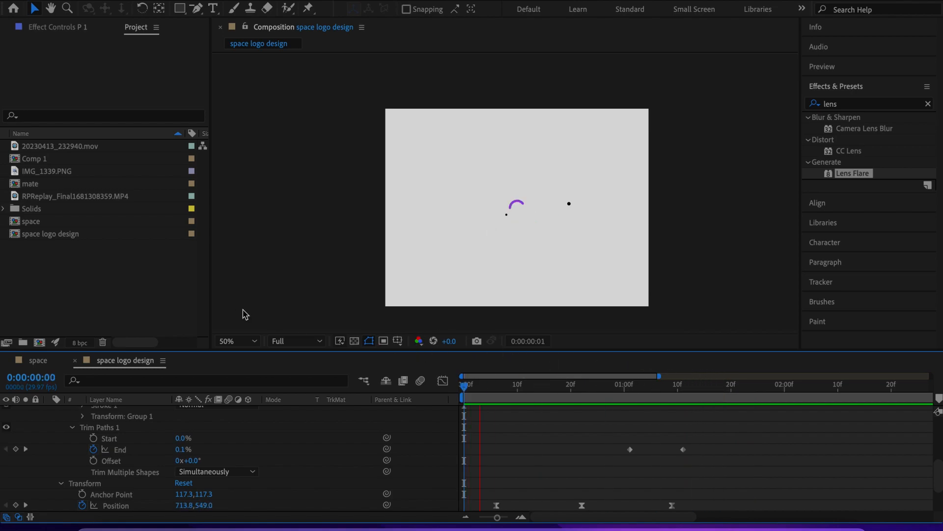
key("space")
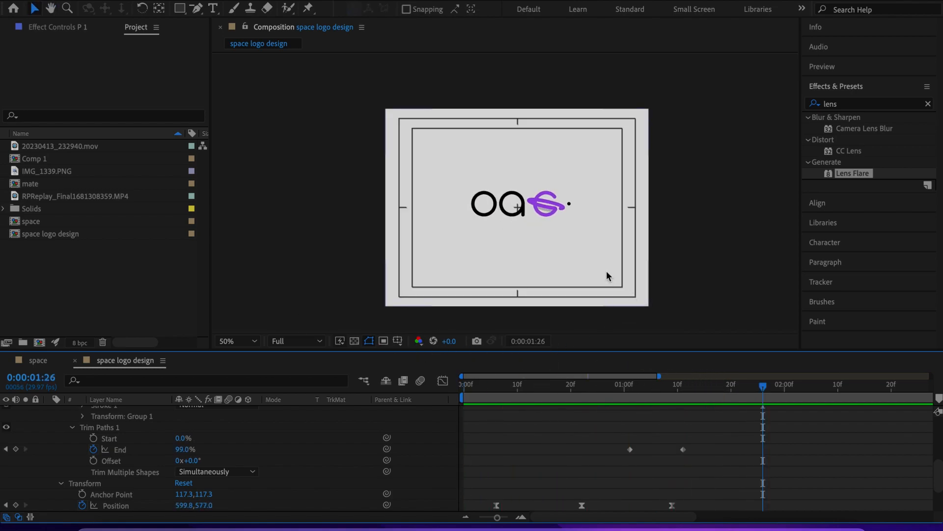
Scrub between 0:00:00:29 and 0:00:01:02 to examine how layer P 1's stroke starts beside the letter a
scroll(606, 274, "up", 1)
left_click_drag(731, 391, 613, 421)
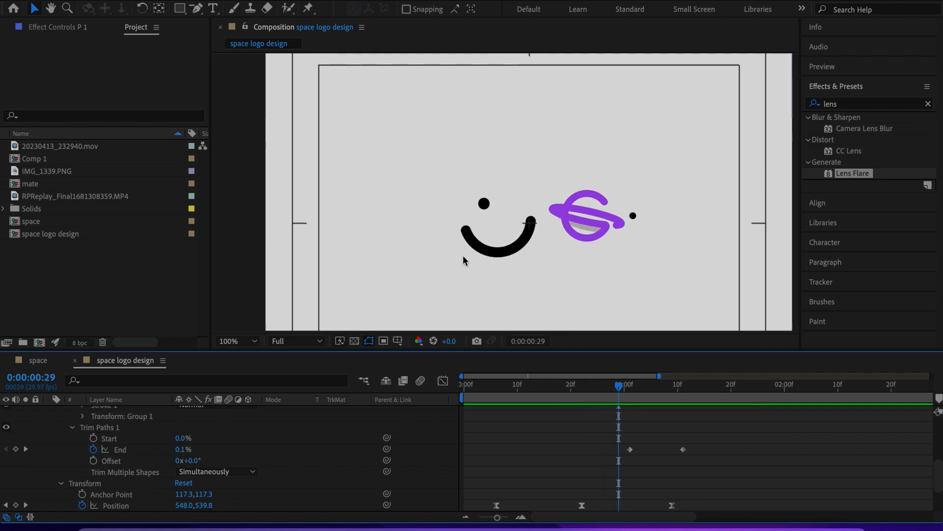
left_click_drag(619, 388, 635, 397)
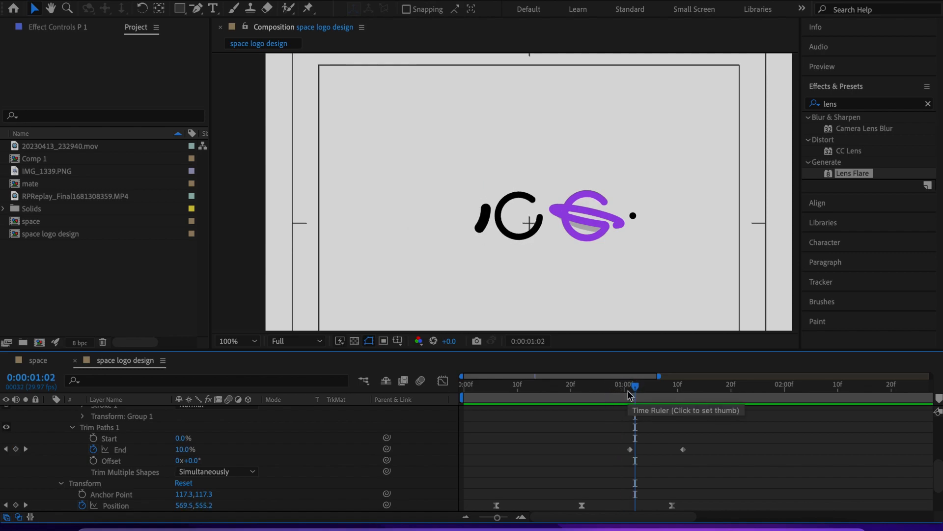
left_click_drag(637, 390, 623, 426)
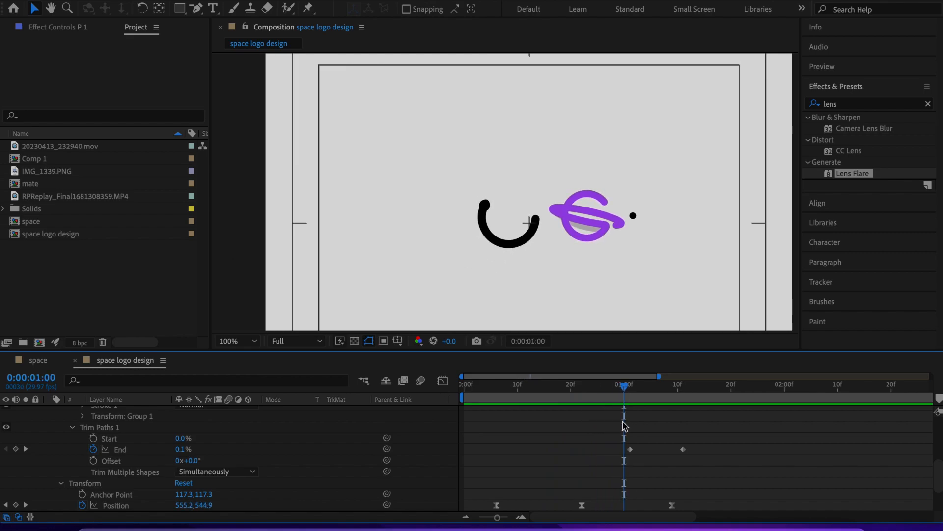
scroll(662, 483, "up", 2)
scroll(664, 484, "down", 2)
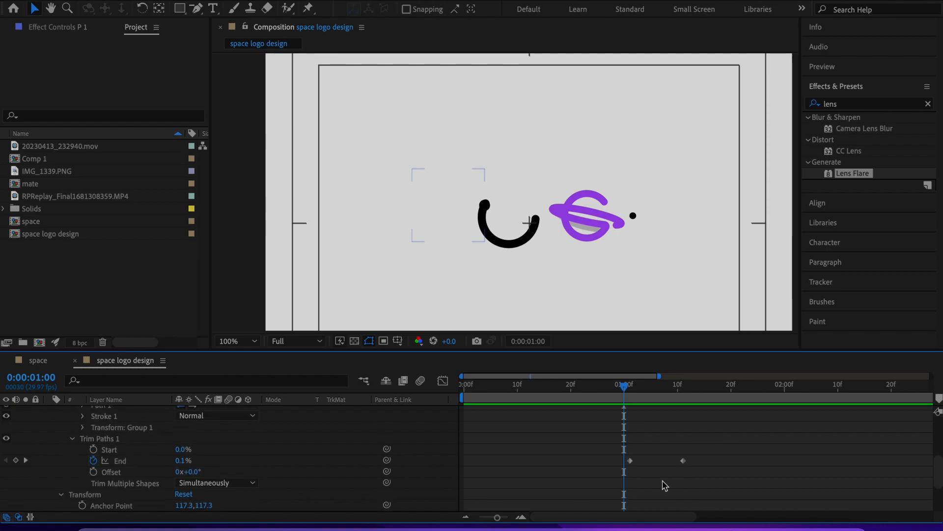
Examine layer P 1's Trim Paths, Position and Scale keyframes around 0:00:01:00 and its motion path
scroll(152, 498, "up", 1)
scroll(210, 476, "down", 5)
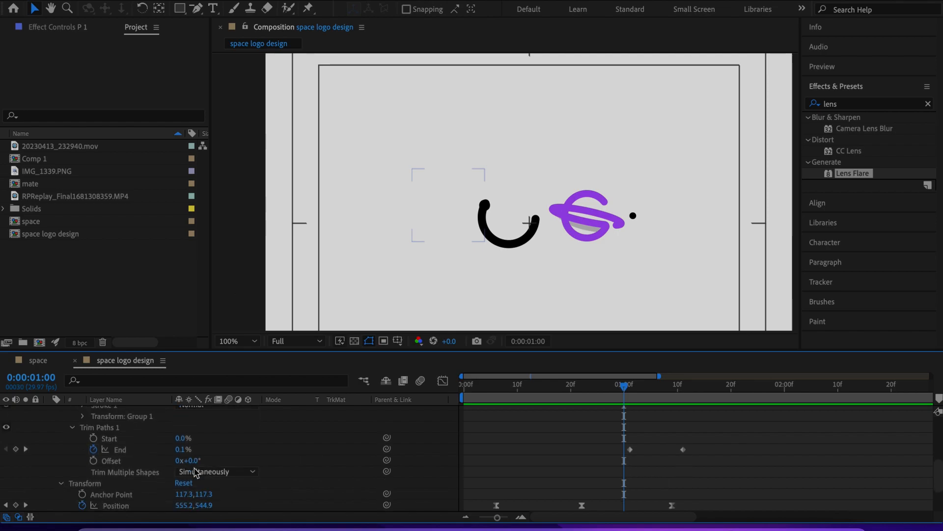
scroll(118, 484, "up", 2)
scroll(118, 484, "down", 2)
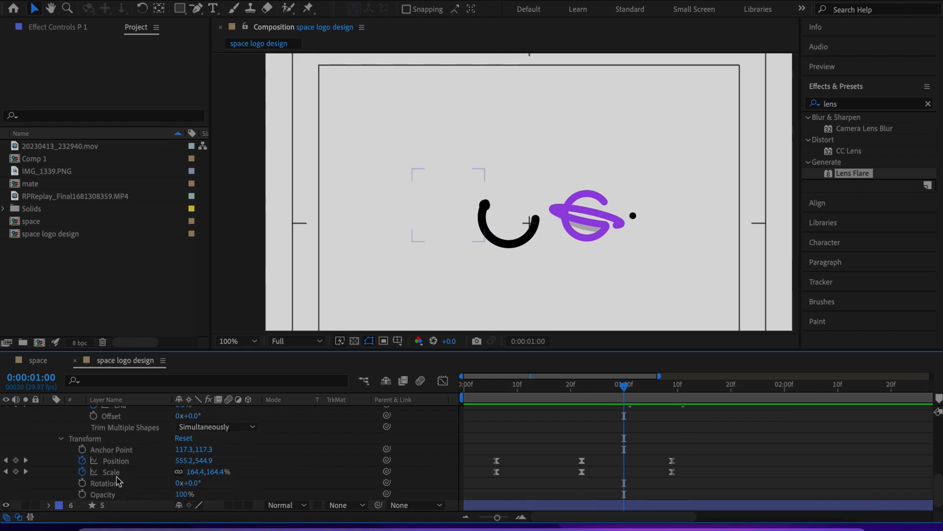
left_click(115, 462)
left_click(112, 472)
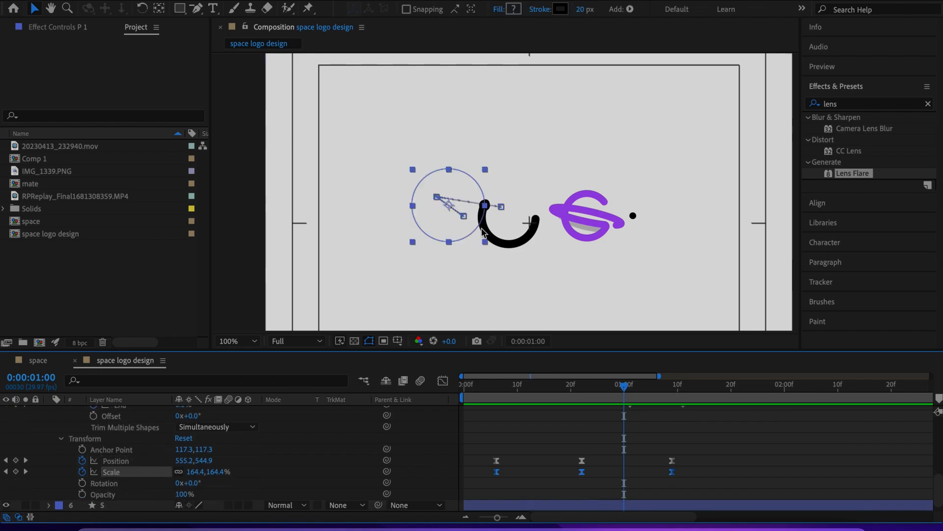
left_click(463, 485)
mouse_move(623, 386)
left_mouse_down()
mouse_move(576, 402)
mouse_move(489, 407)
mouse_move(558, 420)
mouse_move(565, 392)
mouse_move(624, 419)
left_mouse_up()
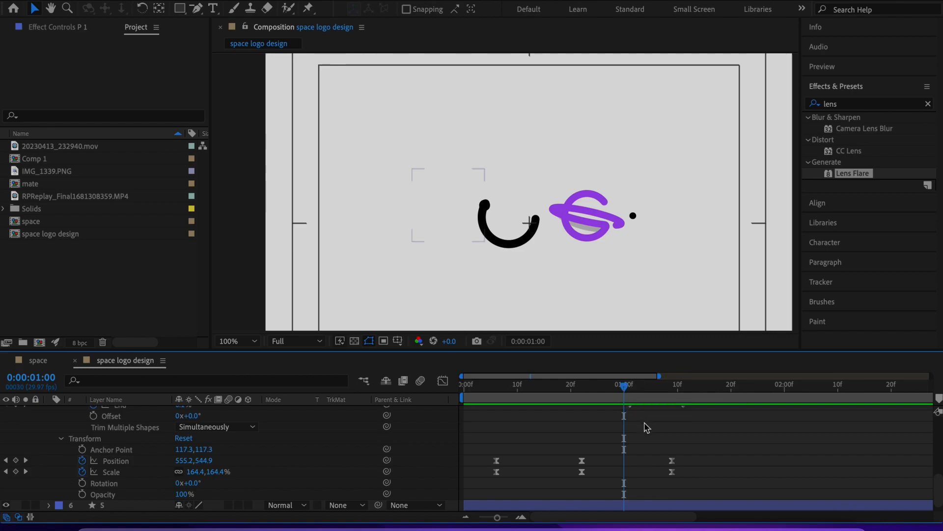
Shift both Trim Paths End keyframes of layer a two frames later, to 0:00:00:26 and 0:00:01:08
scroll(645, 428, "up", 4)
scroll(668, 459, "up", 5)
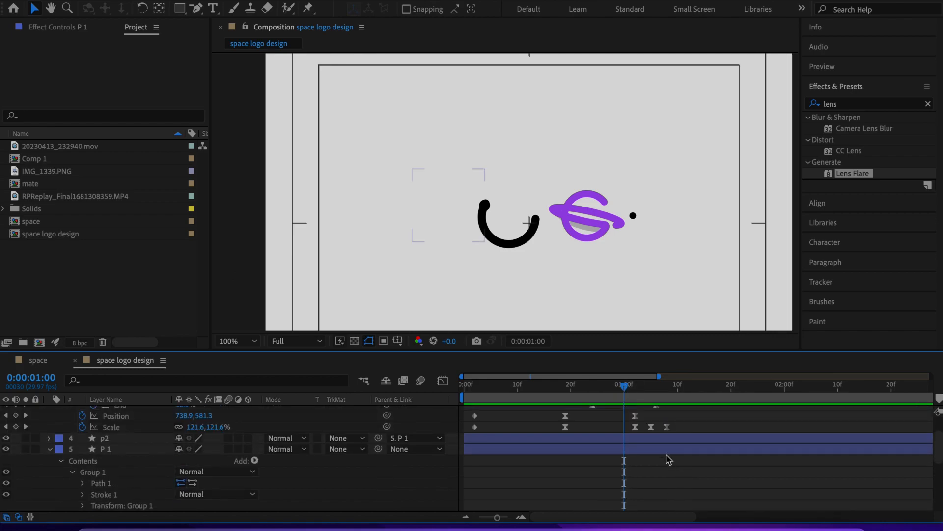
scroll(147, 459, "up", 3)
left_click(125, 434)
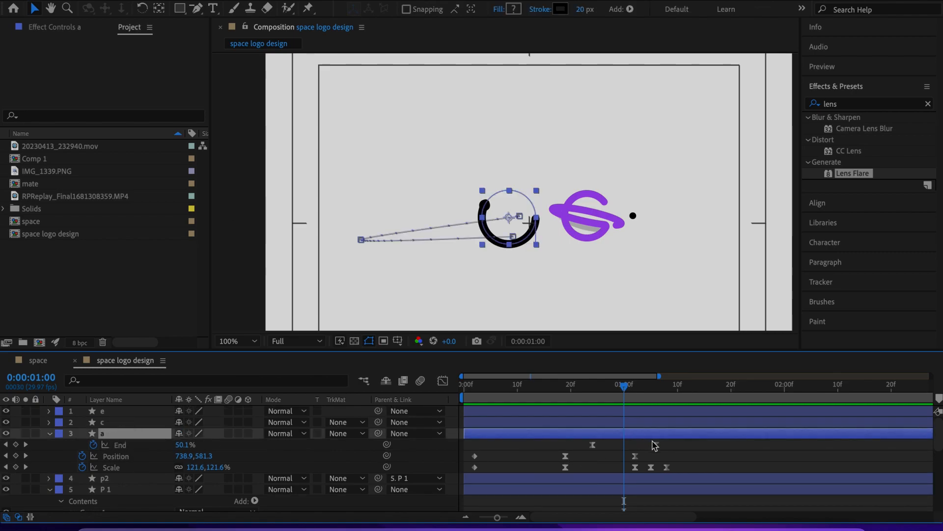
left_click(681, 449)
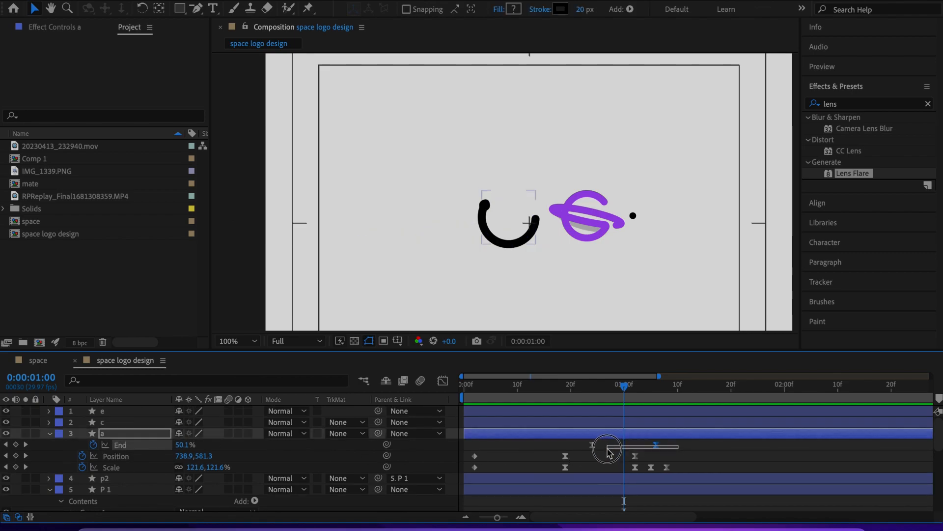
left_click_drag(576, 446, 670, 453)
Play back the composition from the first frame to check the retimed draw-on of layer a beside the P circle
left_click_drag(624, 386, 582, 422)
scroll(583, 290, "down", 2)
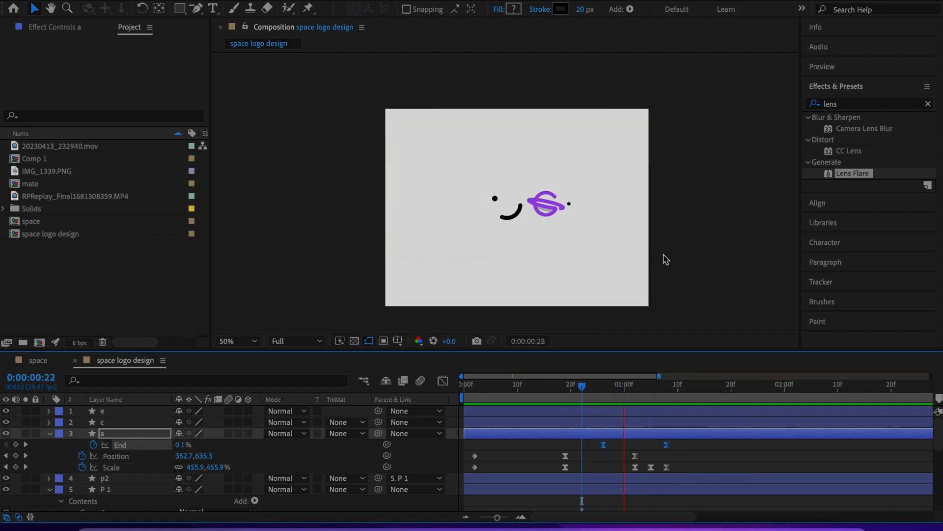
key("space")
left_click_drag(731, 390, 372, 346)
key("space")
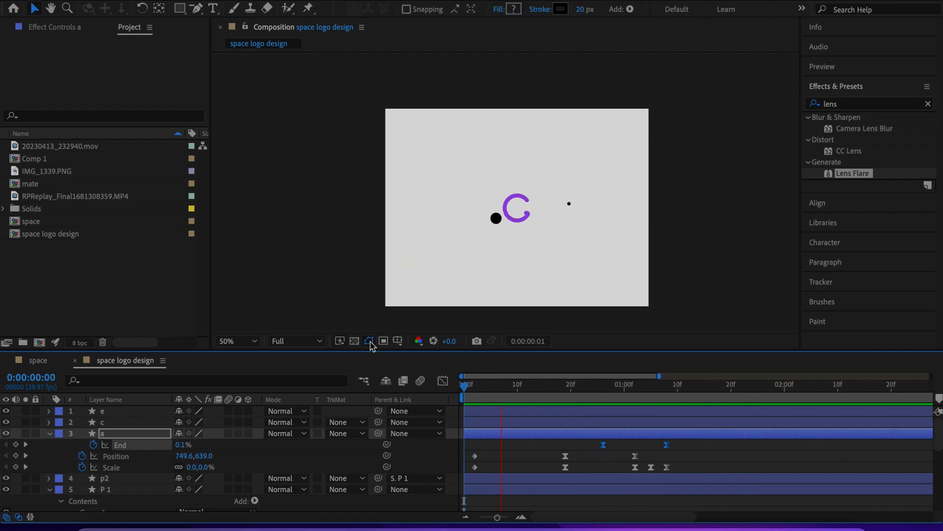
left_click(370, 340)
left_click(683, 382)
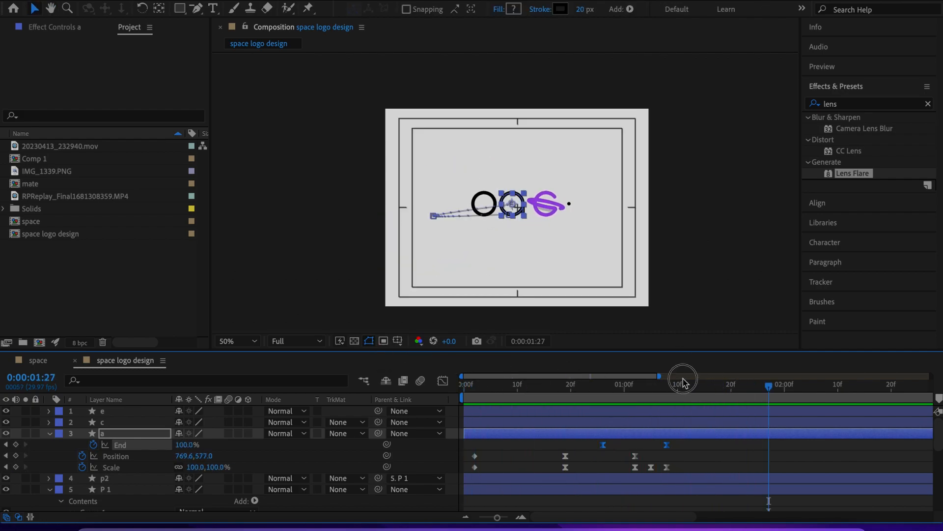
left_click_drag(597, 389, 373, 363)
key("space")
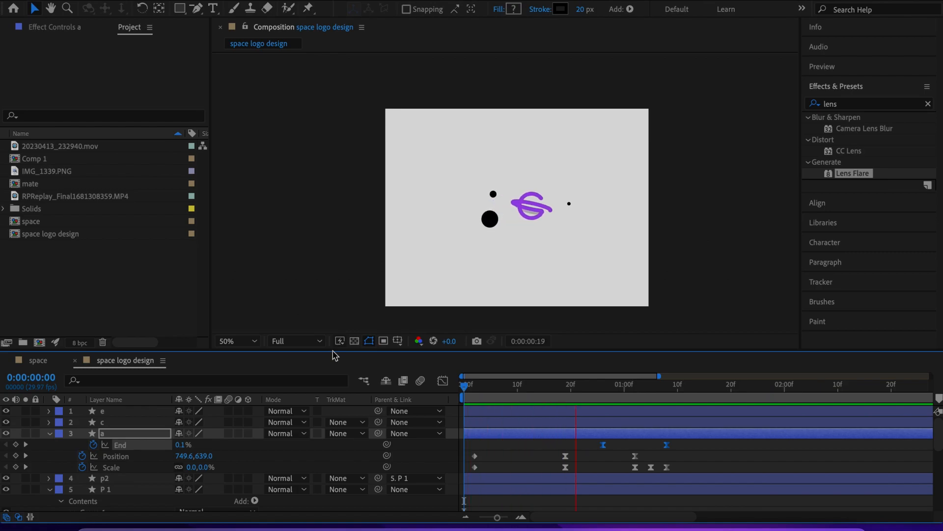
key("space")
Keyframe layer p2's Trim Paths End from 0% at 0:00:01:06 up to a full draw-on of the p's stem at 0:00:01:12
scroll(561, 247, "up", 1)
mouse_move(636, 381)
left_mouse_down()
mouse_move(516, 388)
mouse_move(463, 403)
mouse_move(535, 432)
mouse_move(642, 411)
mouse_move(682, 414)
left_mouse_up()
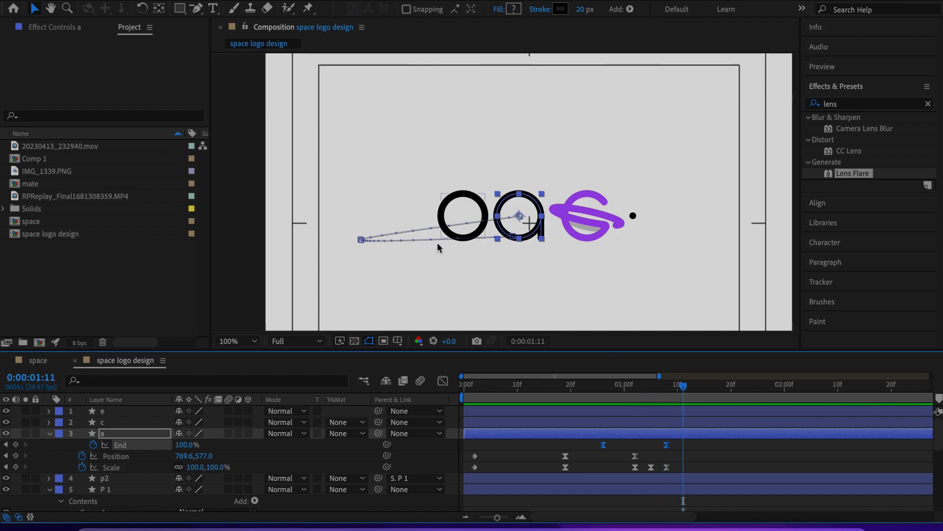
scroll(126, 470, "down", 2)
left_click(119, 457)
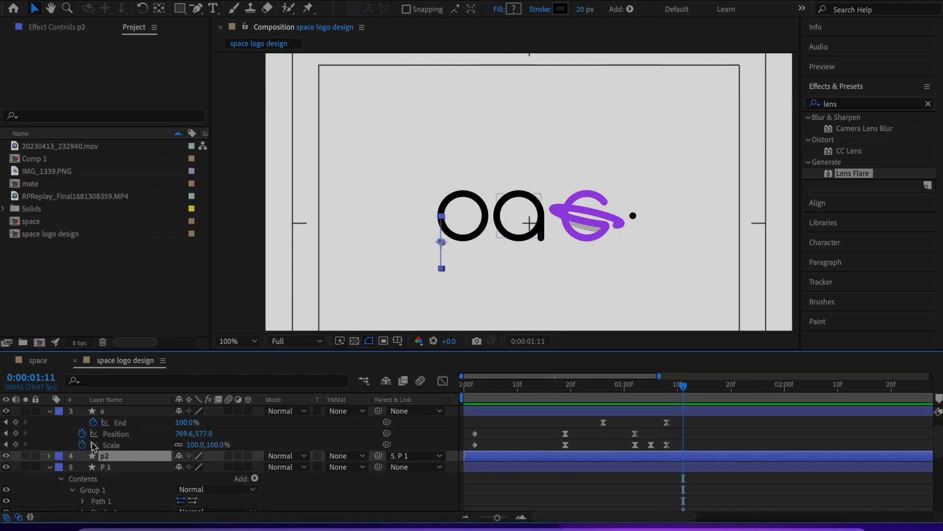
left_click(50, 456)
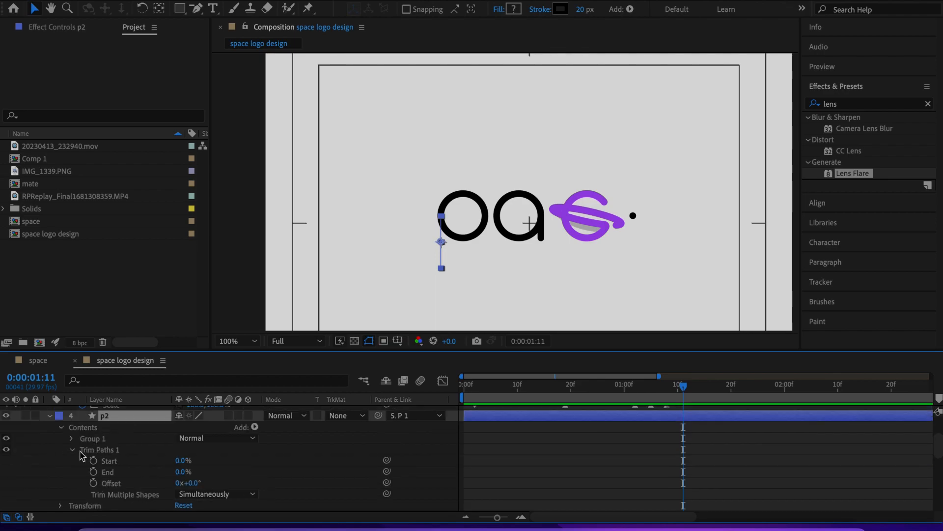
left_click_drag(672, 392, 657, 395)
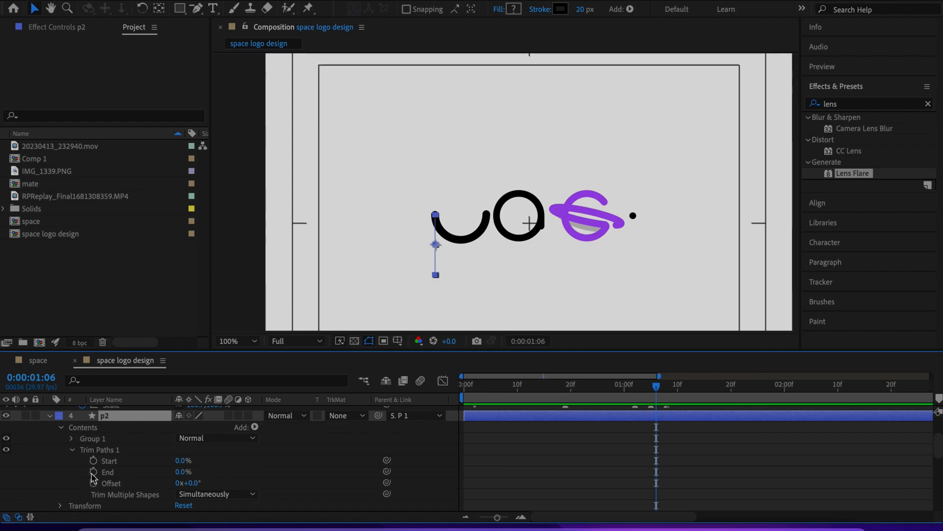
left_click(94, 472)
left_click_drag(658, 391, 684, 401)
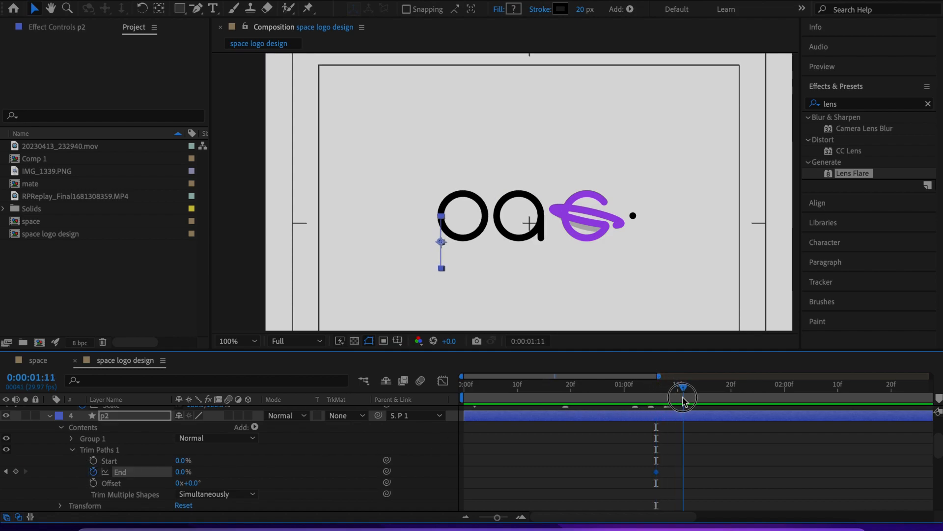
left_click_drag(179, 473, 314, 477)
Play back the animation to check how the stem of the p draws on
left_click_drag(690, 391, 630, 393)
scroll(616, 304, "down", 1)
key("space")
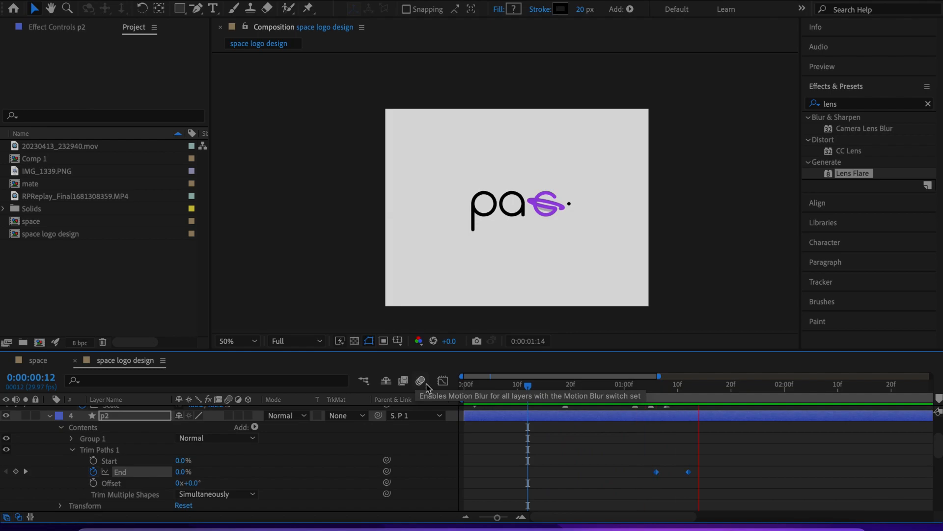
scroll(581, 280, "up", 1)
left_click_drag(690, 391, 528, 390)
scroll(537, 188, "down", 1)
key("space")
scroll(603, 232, "up", 1)
Keyframe layer e's current Position and Scale, placing both keyframes at 0:00:01:10
left_click_drag(721, 391, 656, 390)
scroll(79, 464, "up", 3)
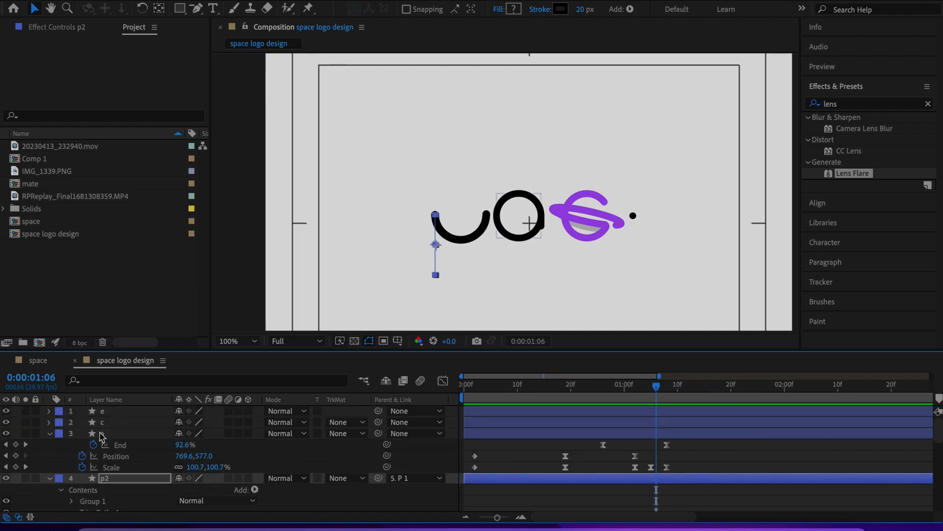
left_click(113, 418)
left_click(49, 412)
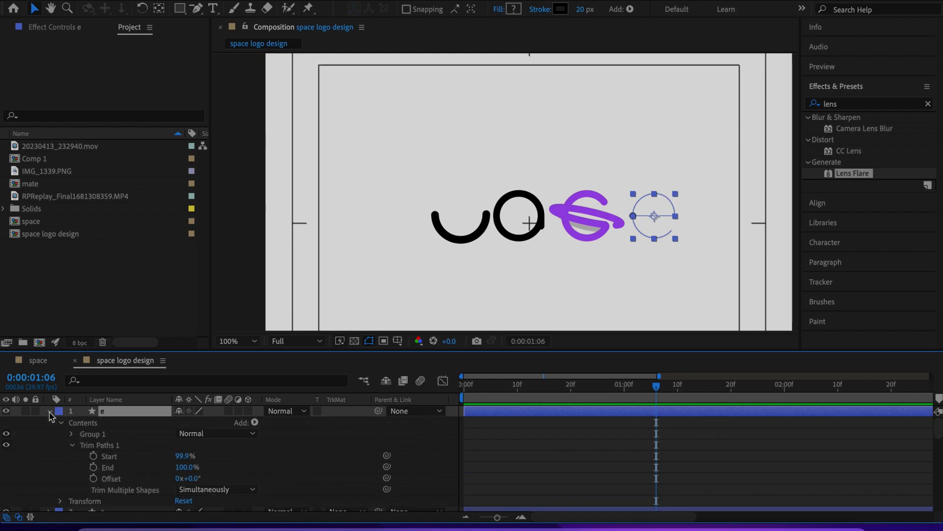
left_click(71, 433)
left_click(71, 435)
scroll(71, 464, "down", 1)
left_click(62, 489)
scroll(73, 466, "down", 4)
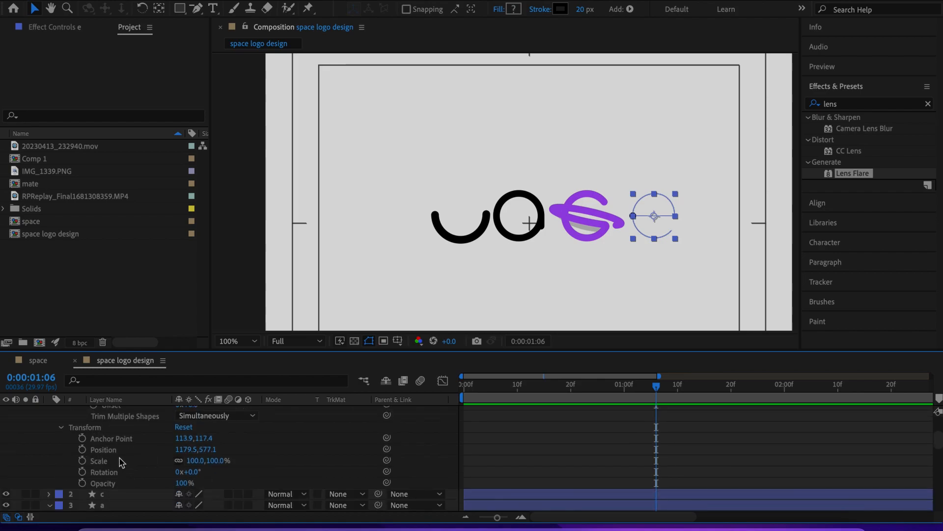
left_click(83, 449)
left_click(82, 461)
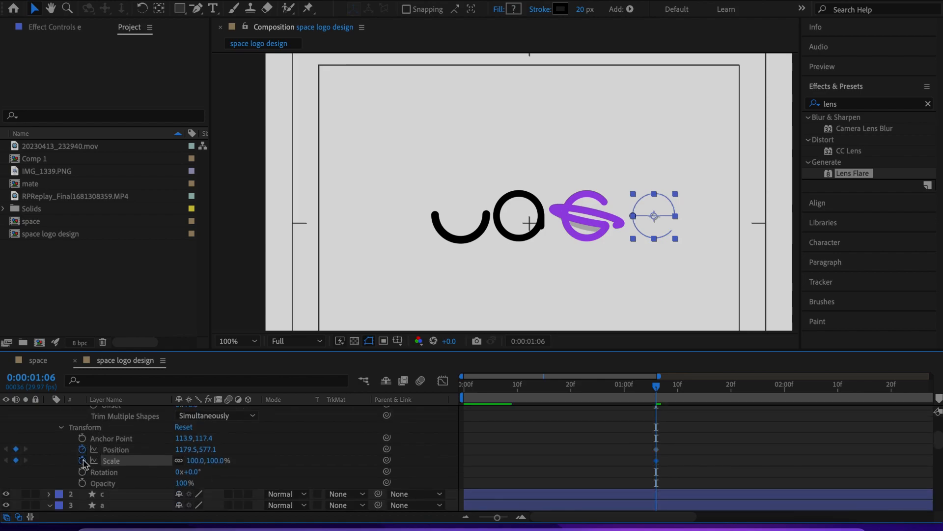
left_click_drag(657, 389, 647, 466)
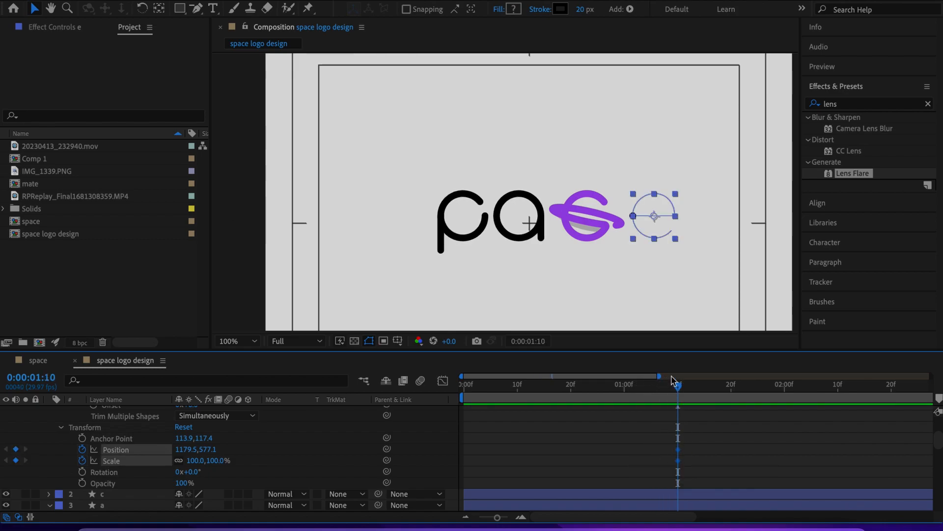
Keyframe layer e's Position at 950.5, 577.1 and Scale at 0% on the first frame, and shift both keyframes to 0:00:00:05
left_click_drag(678, 387, 462, 411)
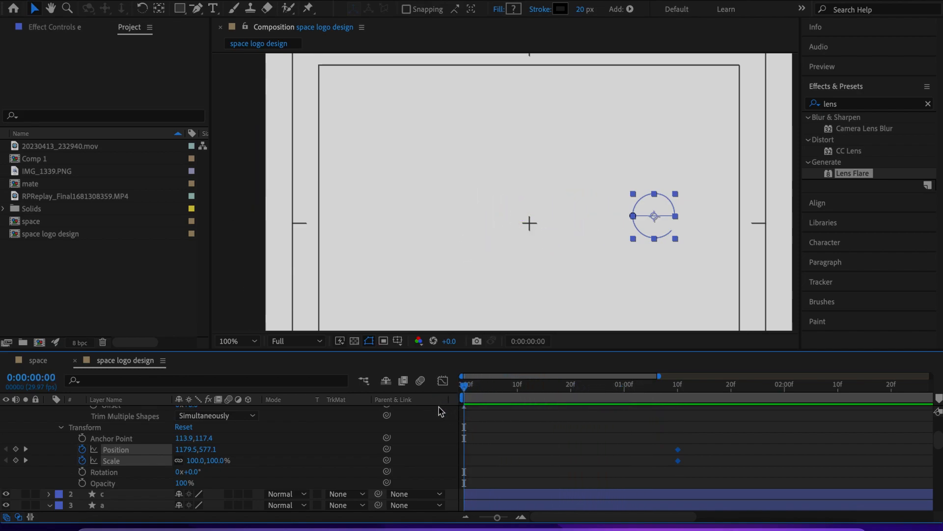
left_click_drag(180, 449, 39, 462)
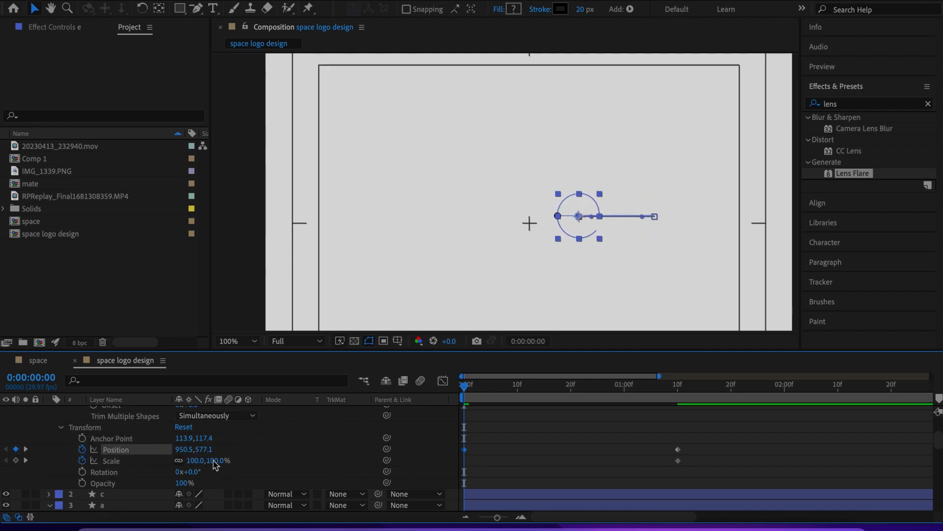
type("0")
key("Return")
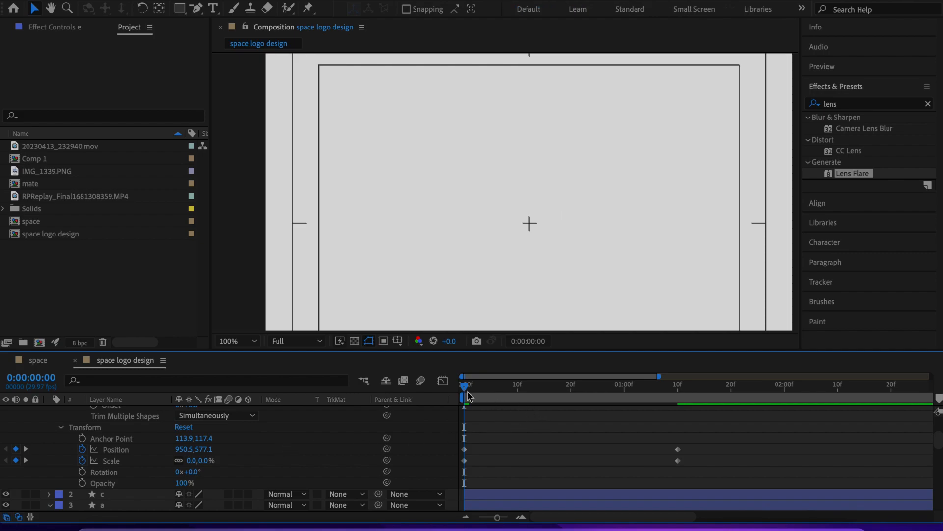
left_click_drag(465, 393, 502, 409)
mouse_move(488, 441)
left_mouse_down()
mouse_move(446, 479)
mouse_move(481, 450)
mouse_move(493, 458)
left_mouse_up()
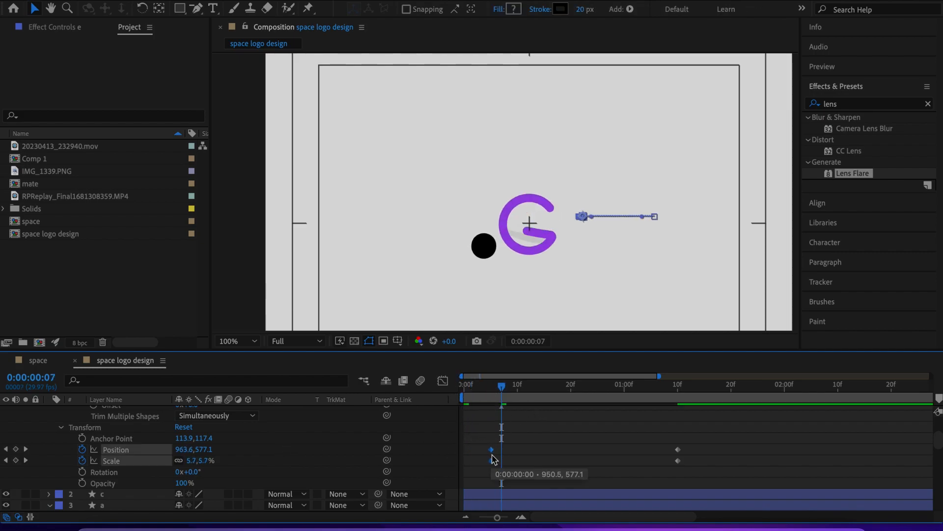
At 0:00:00:17, set layer e's Scale to 194.3% and its Position to 1097.0, 577.1
left_click_drag(502, 388, 558, 413)
left_click_drag(209, 463, 326, 470)
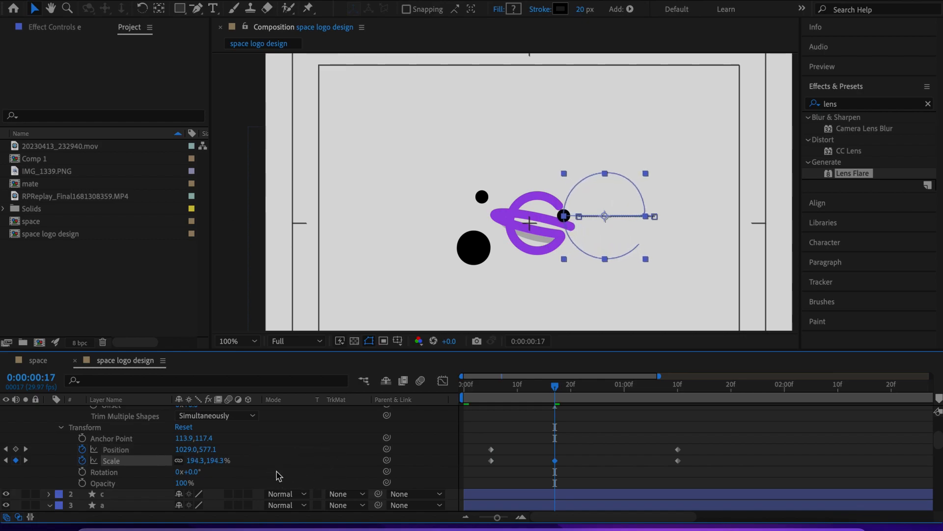
left_click_drag(186, 450, 245, 463)
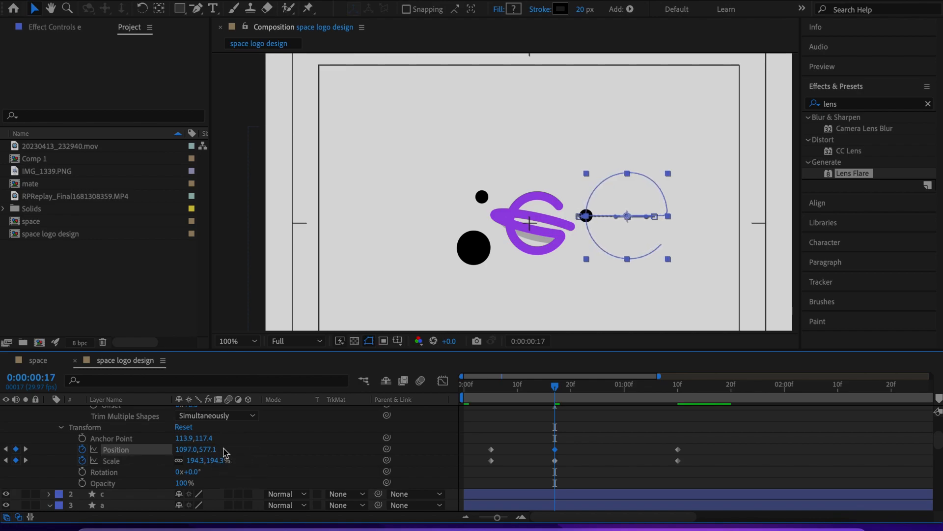
left_click(321, 442)
Easy Ease layer e's first two pairs of Position and Scale keyframes and lengthen the ease into 0:00:00:17 in the Graph Editor
left_click_drag(554, 385, 496, 393)
left_click_drag(593, 443, 476, 477)
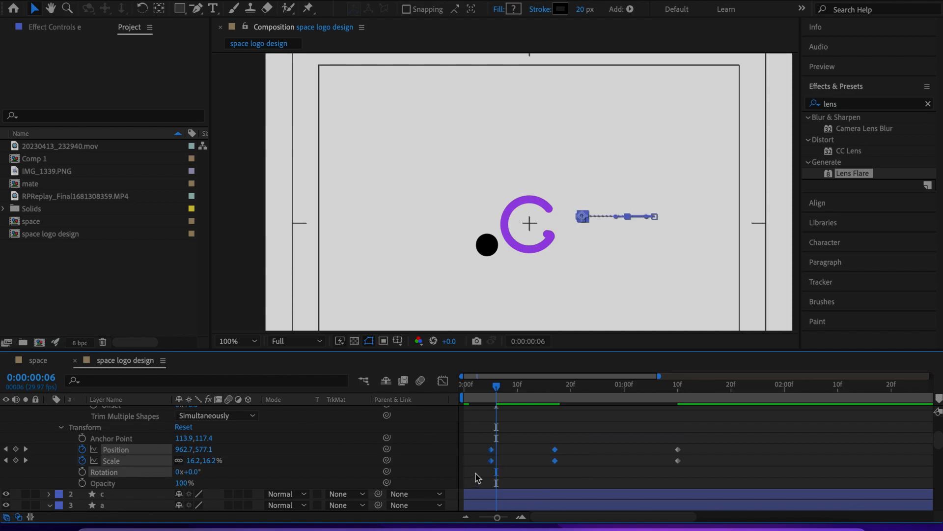
key("F9")
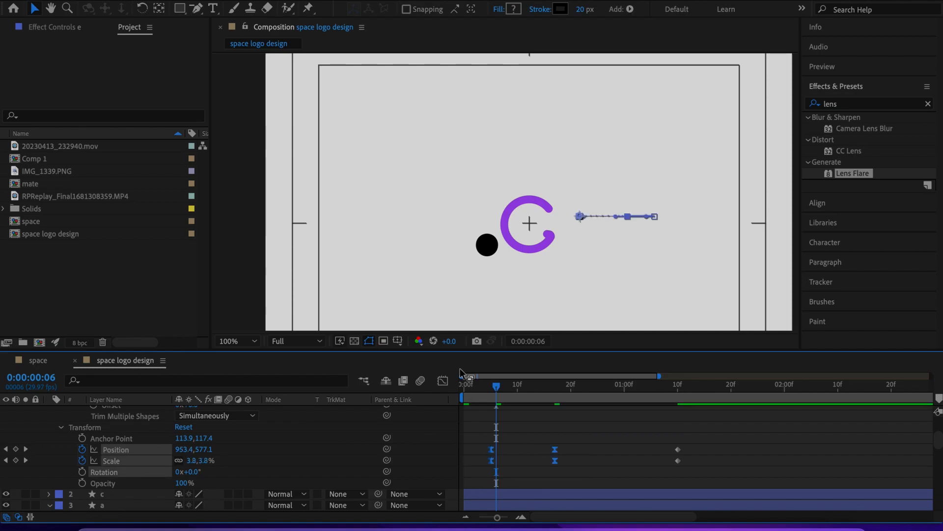
left_click(443, 381)
left_click_drag(587, 465, 522, 456)
Play back the animation to check the eased growth and movement of layer e's dot
key("space")
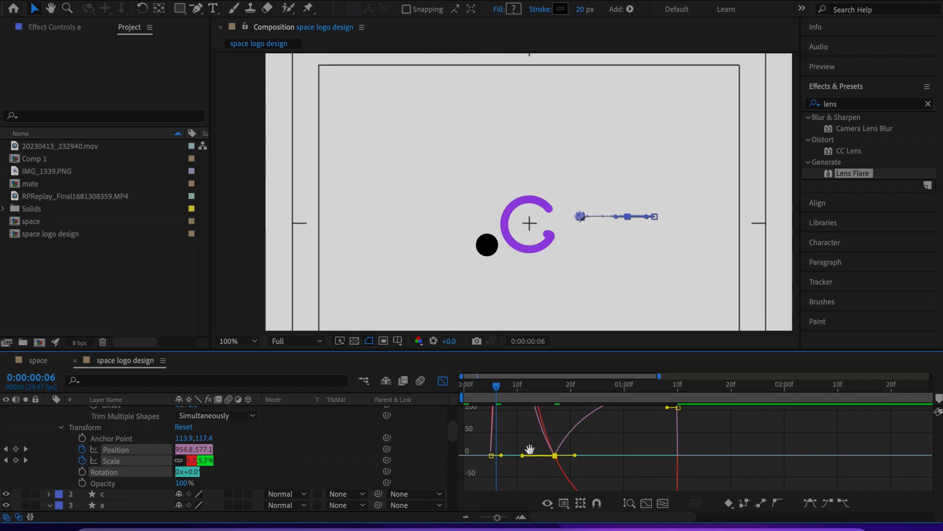
key("space")
left_click_drag(663, 386, 474, 385)
scroll(564, 236, "down", 1)
key("space")
key("space")
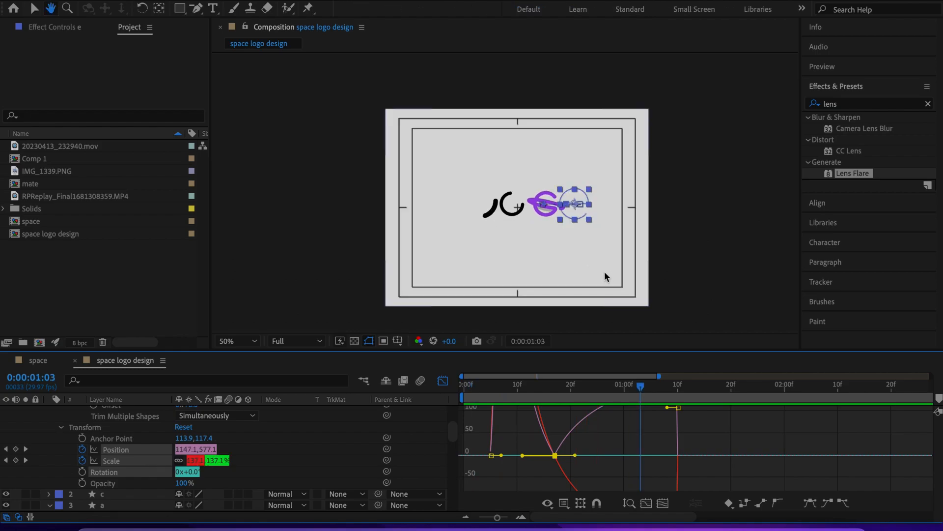
Set layer e's Position at 0:00:00:05 to 883.5, 670.1 and bend the start of its motion path upward into a curve
scroll(604, 272, "up", 1)
left_click_drag(644, 382, 489, 428)
left_click(442, 381)
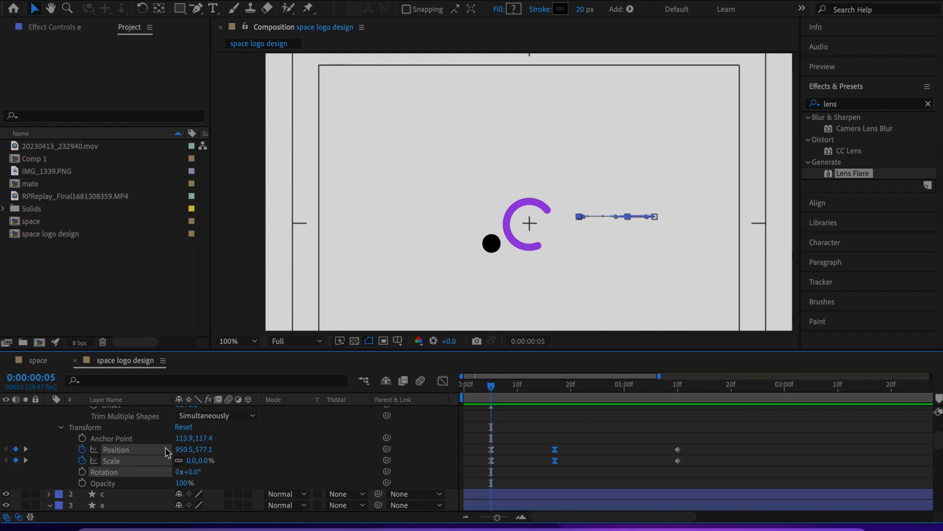
left_click_drag(182, 449, 138, 447)
left_click_drag(207, 450, 265, 459)
key("period")
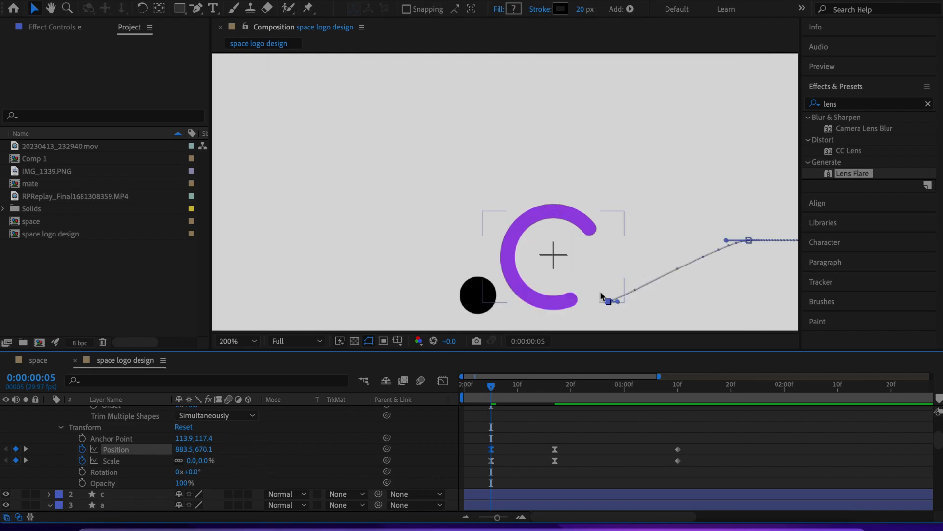
left_click_drag(617, 301, 647, 243)
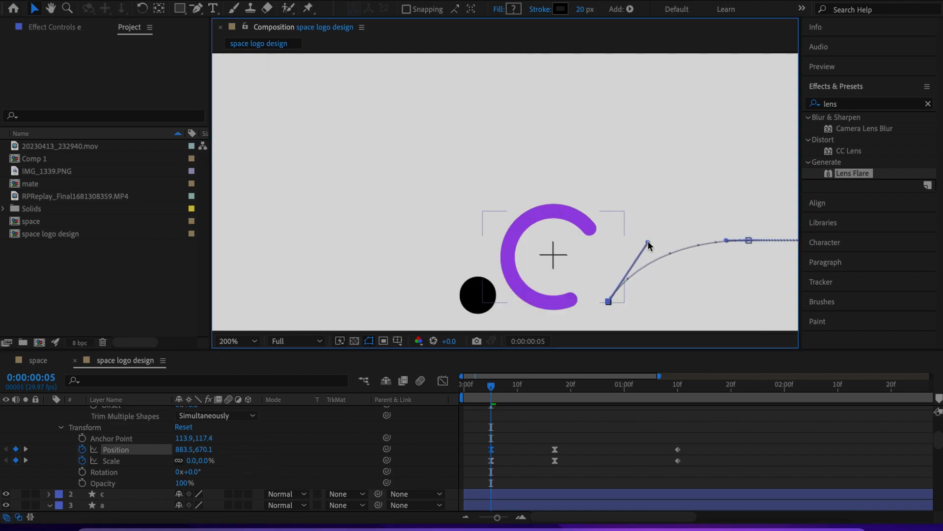
Move layer e's last Position and Scale keyframes to 0:00:00:29 and play back the faster movement
key("comma")
left_click_drag(496, 391, 579, 437)
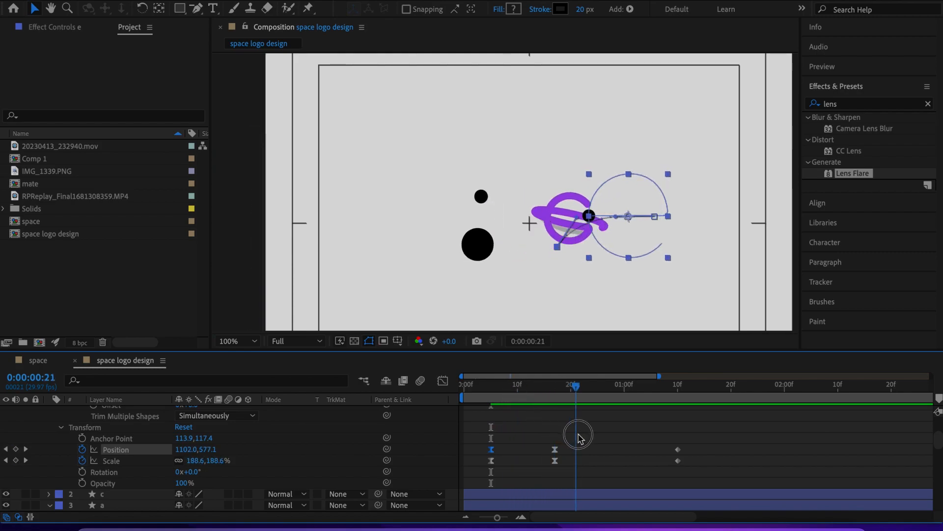
left_click_drag(687, 433, 620, 464)
left_click_drag(576, 393, 507, 393)
key("space")
scroll(555, 199, "down", 1)
Try to draw on layer e by keyframing Trim Paths End from 100.0% at 0:00:00:17 to 80.0% at 0:00:00:29
left_click_drag(661, 383, 555, 396)
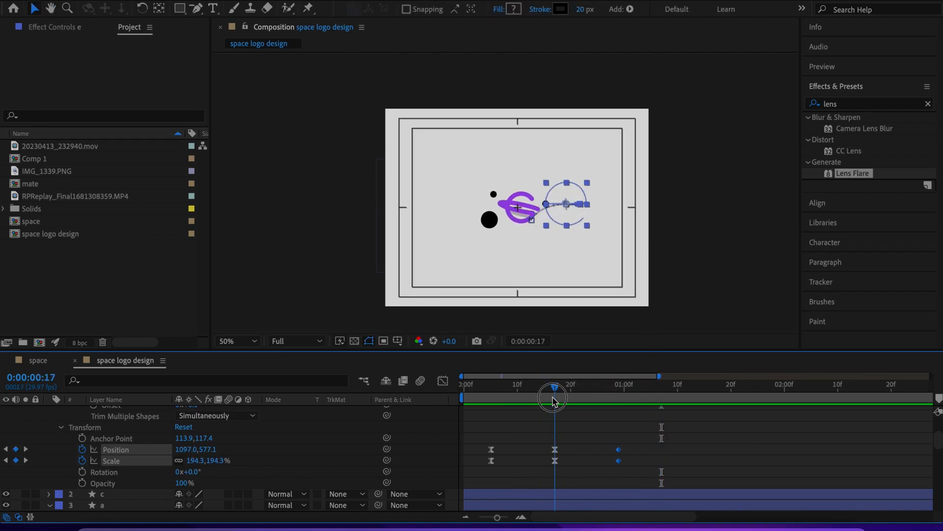
scroll(590, 214, "up", 1)
scroll(121, 440, "up", 3)
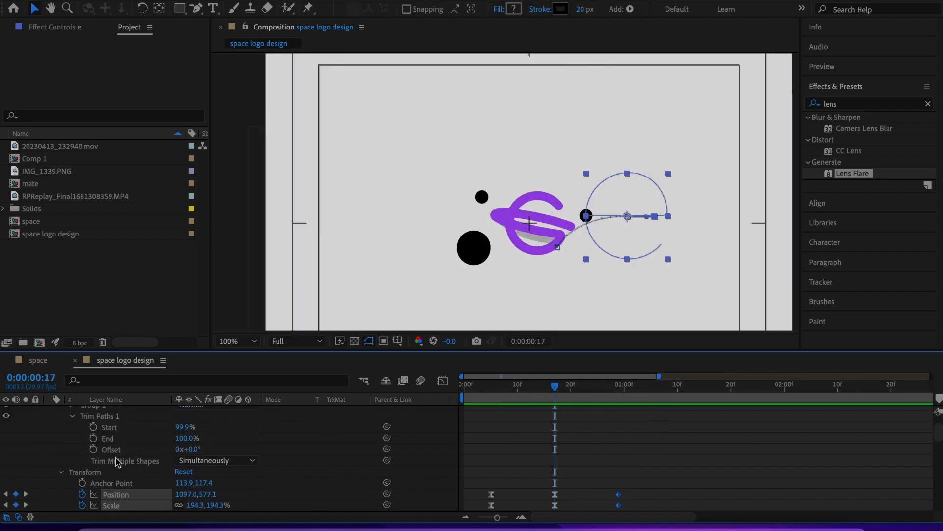
left_click(94, 468)
scroll(663, 464, "down", 1)
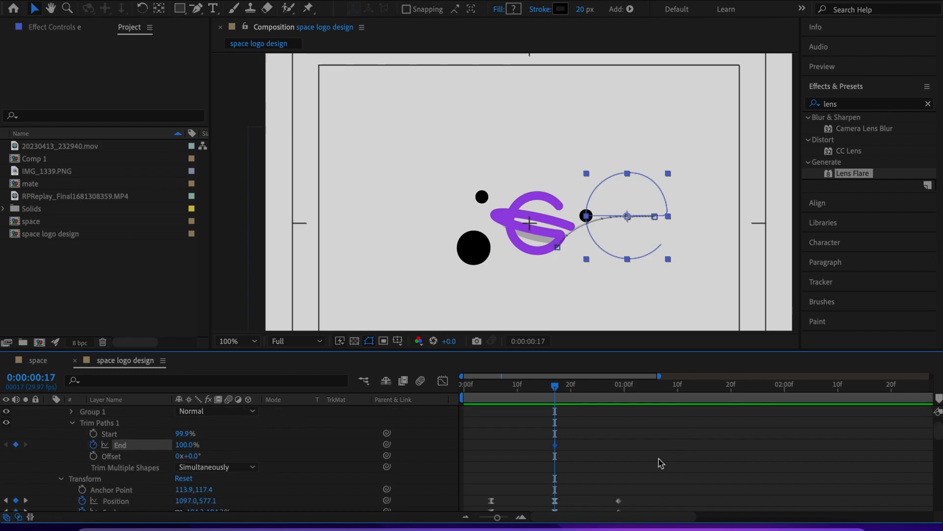
left_click_drag(555, 391, 618, 416)
left_click_drag(182, 448, 203, 451)
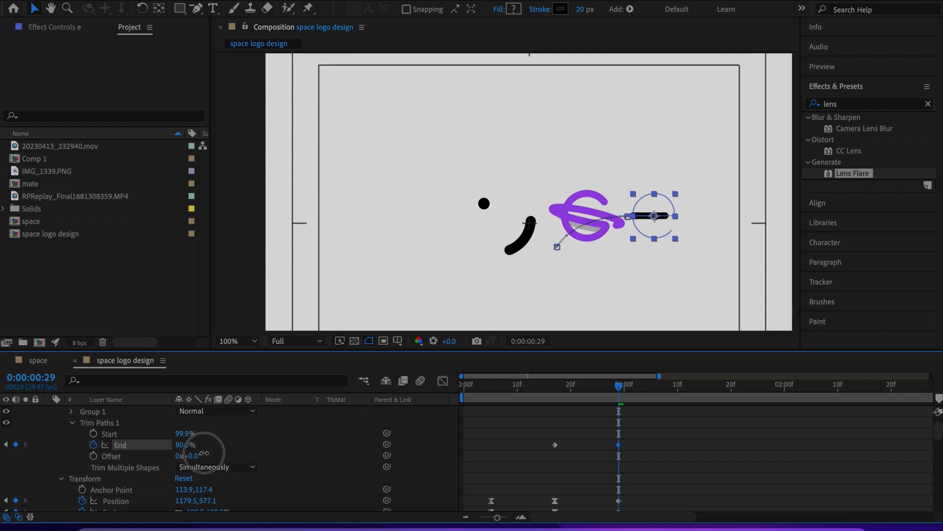
key("super+z")
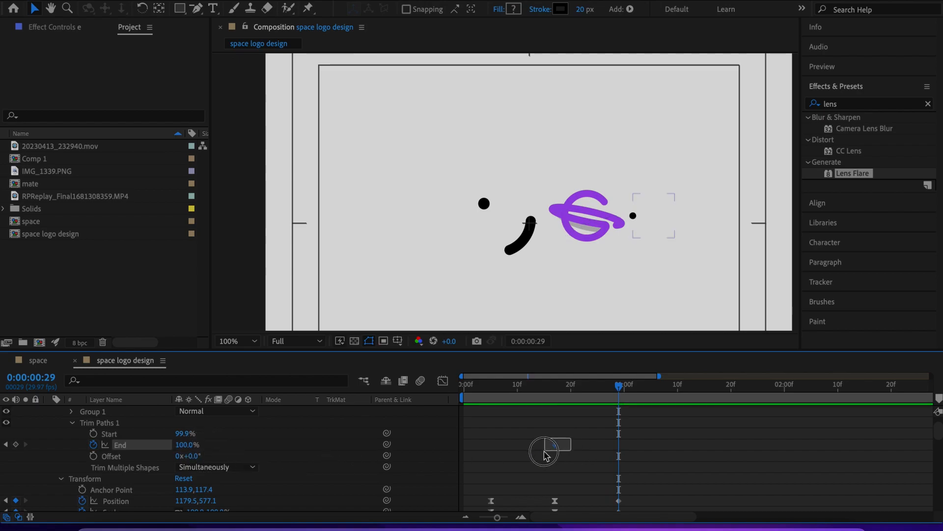
Keyframe layer e's Trim Paths Start from 99.9% at 0:00:00:18 to 0.0% at 0:00:00:29
left_click(94, 434)
left_click_drag(619, 435, 560, 464)
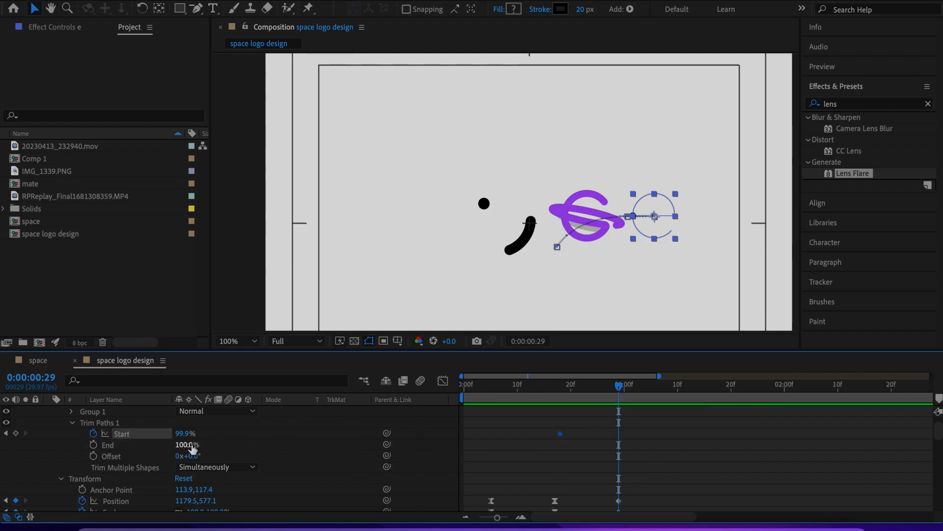
left_click_drag(186, 439, 106, 437)
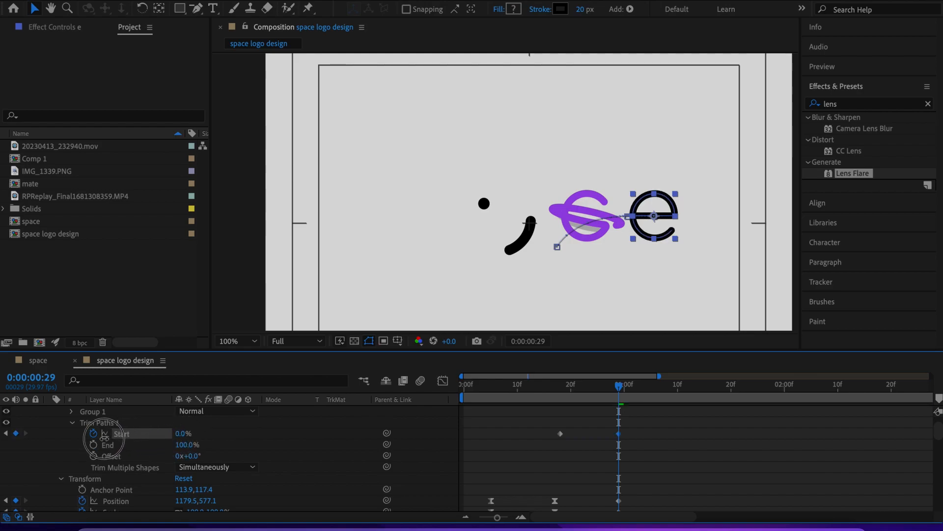
left_click(358, 437)
Play back and scrub the animation to check the timing of layer e's draw-on
left_click_drag(620, 386, 518, 392)
scroll(564, 268, "down", 1)
key("space")
key("space")
key("space")
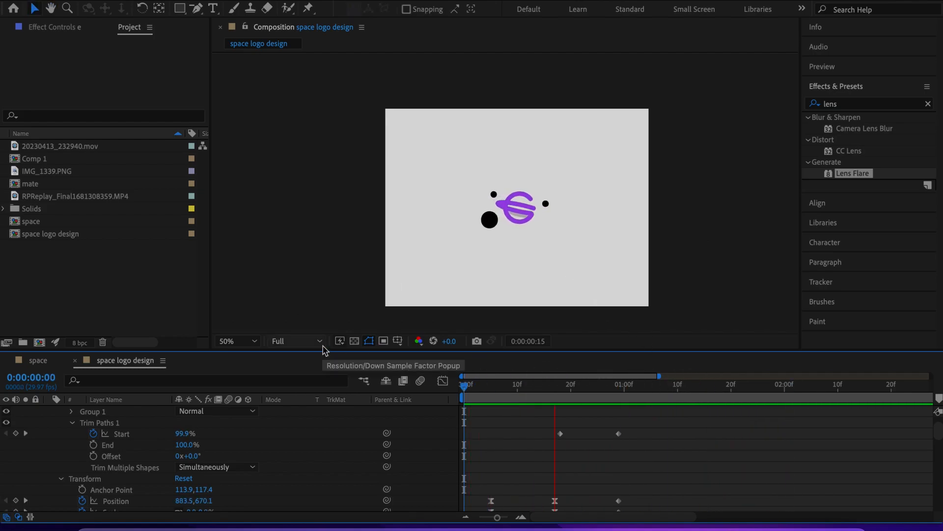
key("space")
scroll(639, 238, "up", 1)
left_click_drag(672, 388, 544, 403)
scroll(590, 273, "down", 1)
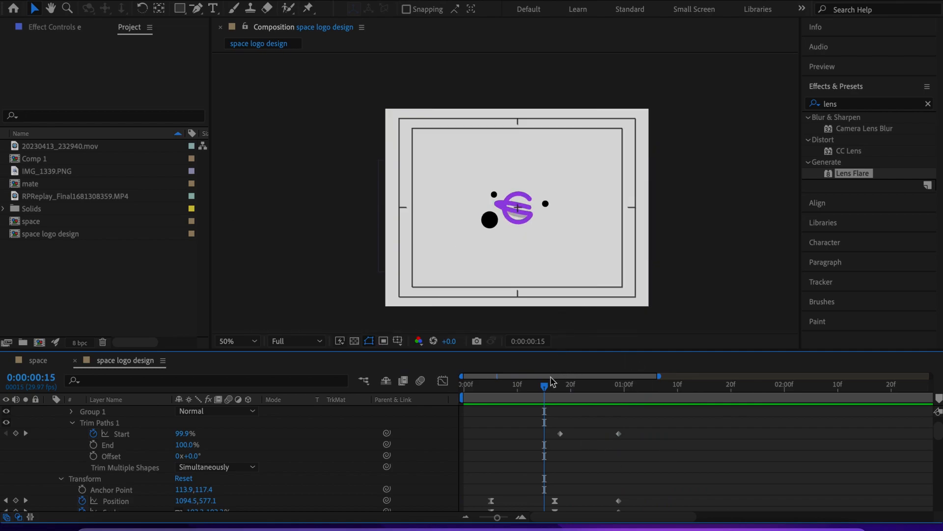
scroll(572, 240, "up", 1)
scroll(571, 447, "down", 3)
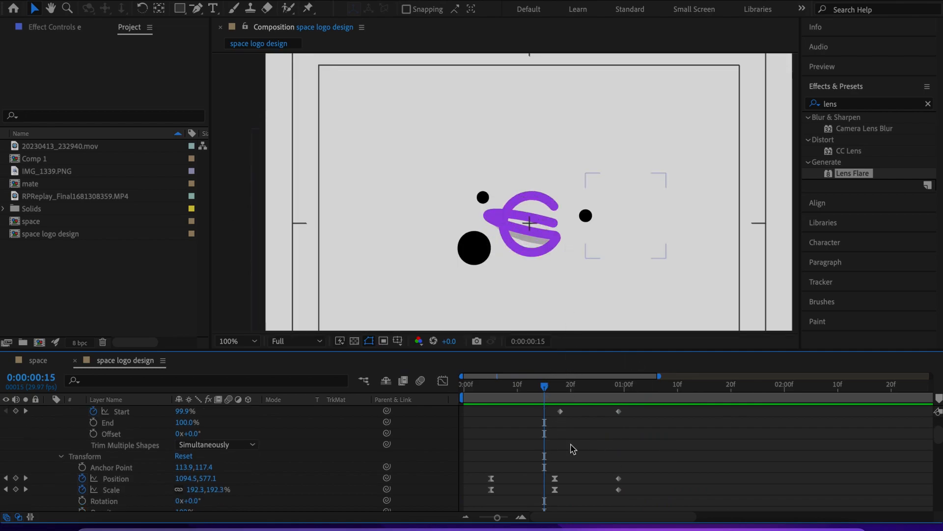
Move layer e's second Position and Scale keyframes to 0:00:00:20 and its first Start keyframe to 0:00:00:21, and preview the timing
left_click_drag(543, 388, 563, 439)
left_click_drag(557, 392, 556, 399)
scroll(651, 505, "down", 1)
scroll(610, 444, "up", 4)
scroll(612, 445, "down", 1)
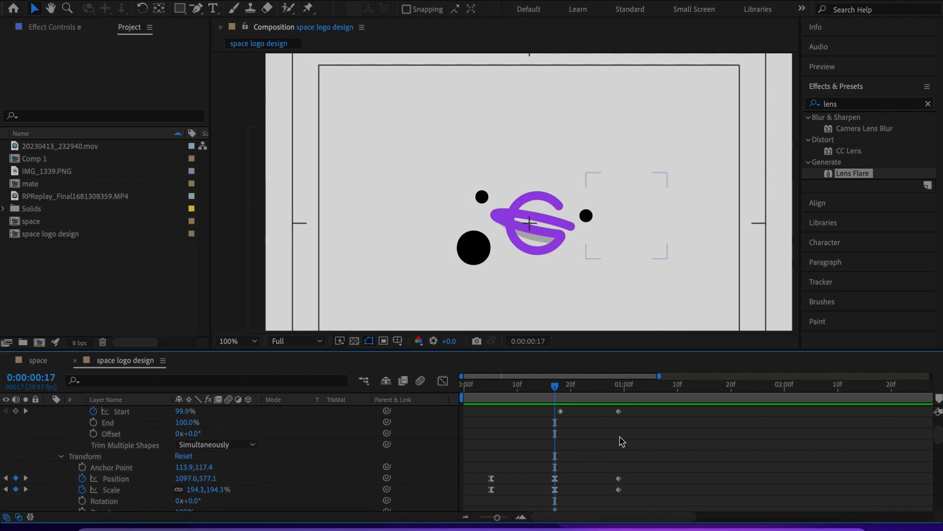
left_click_drag(644, 417, 572, 487)
left_click_drag(555, 391, 621, 425)
left_click_drag(646, 416, 621, 496)
left_click_drag(617, 396, 542, 408)
key("space")
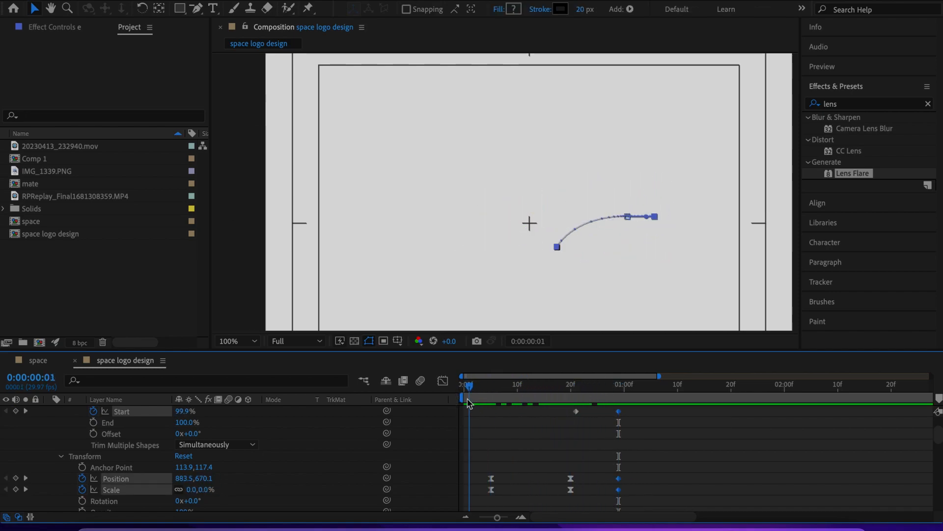
key("space")
Shift layer e's Start keyframes and its second and third Position and Scale keyframes three frames earlier, and play back the animation
left_click_drag(648, 412, 557, 481)
left_click_drag(634, 386, 475, 392)
key("space")
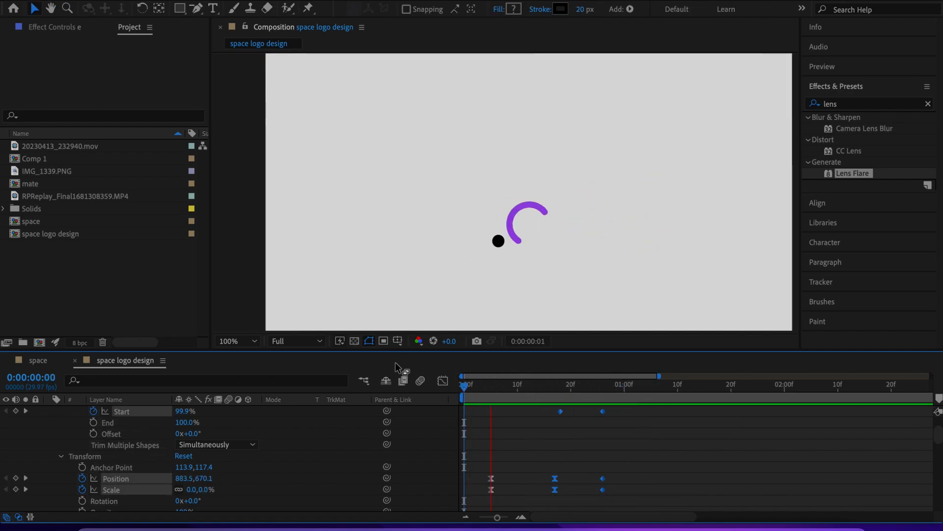
key("space")
scroll(697, 215, "down", 2)
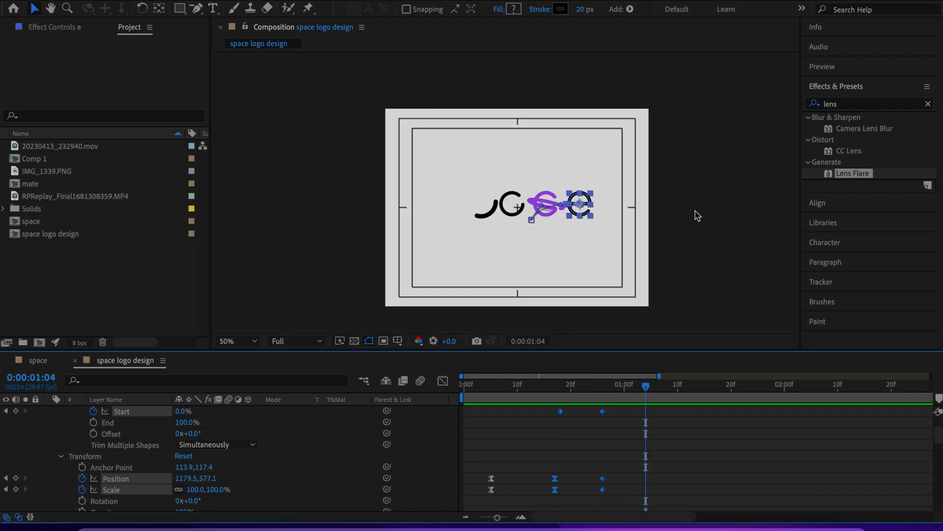
Move layer e's last Position, Scale and Start keyframes to 0:00:00:27, and shift all its keyframes two frames earlier
left_click(608, 469)
left_click_drag(632, 405, 610, 479)
left_click(615, 466)
left_click_drag(646, 386, 557, 447)
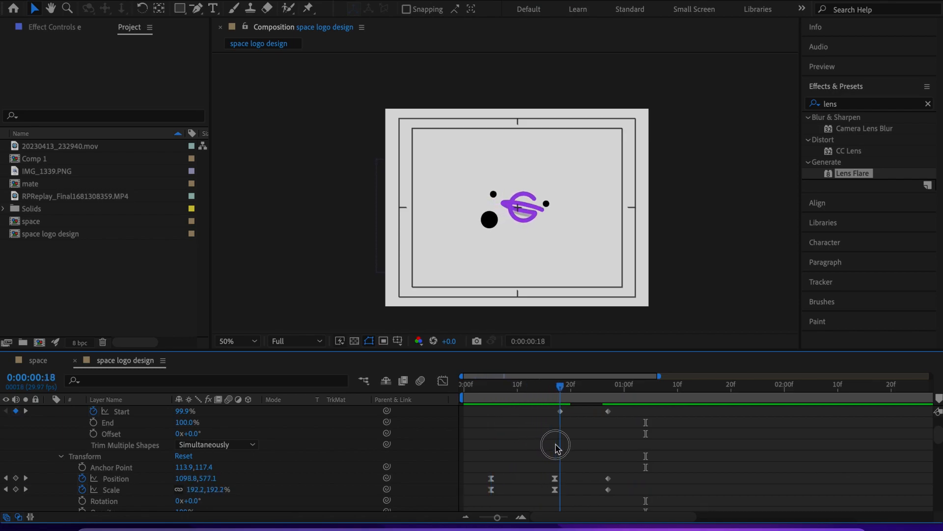
left_click_drag(479, 504, 661, 408)
left_click_drag(609, 484, 599, 484)
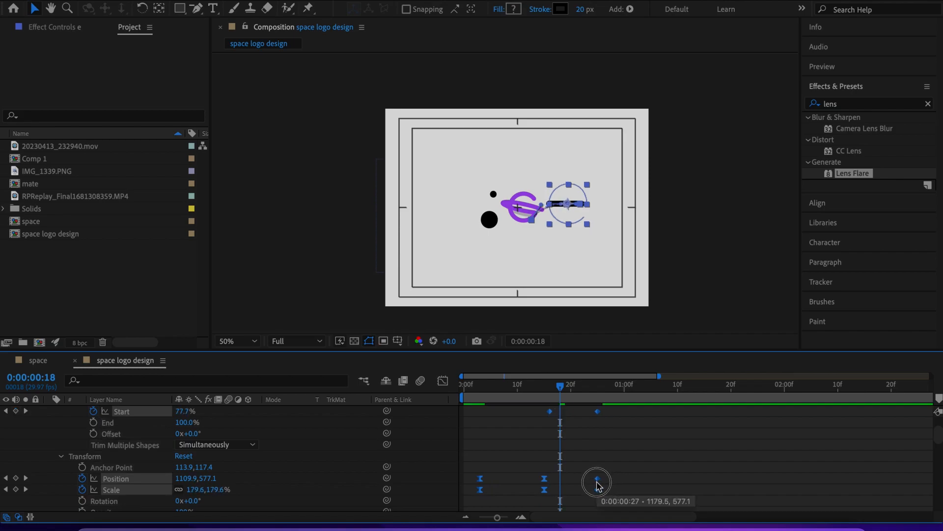
key("F2")
Place layer e's two Start keyframes at 0:00:00:21 and 0:00:00:27 and apply Easy Ease to them
mouse_move(550, 410)
left_mouse_down()
mouse_move(566, 411)
mouse_move(565, 391)
mouse_move(588, 398)
mouse_move(592, 406)
mouse_move(565, 413)
mouse_move(578, 430)
left_mouse_up()
left_click(623, 328)
scroll(624, 328, "up", 1)
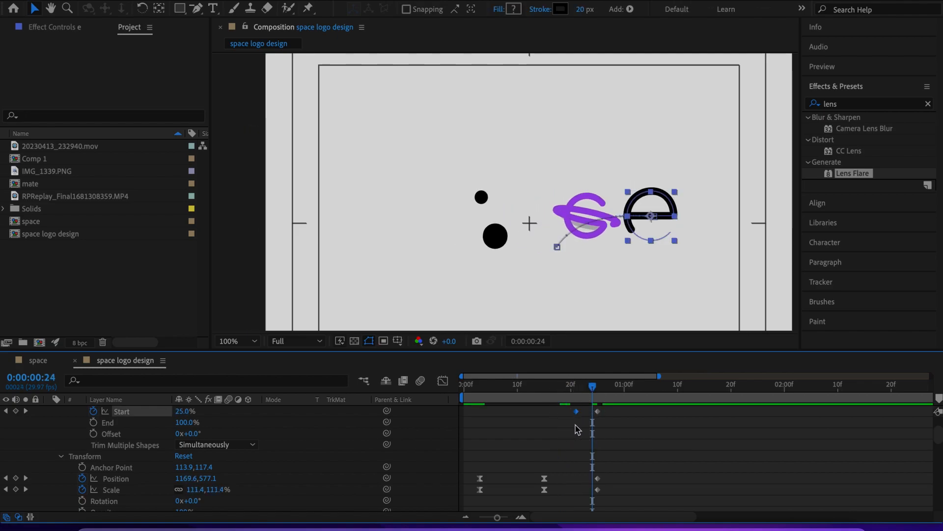
left_click_drag(624, 409, 536, 425)
Apply Easy Ease to layer e's last Position and Scale keyframes
left_click_drag(622, 464, 586, 507)
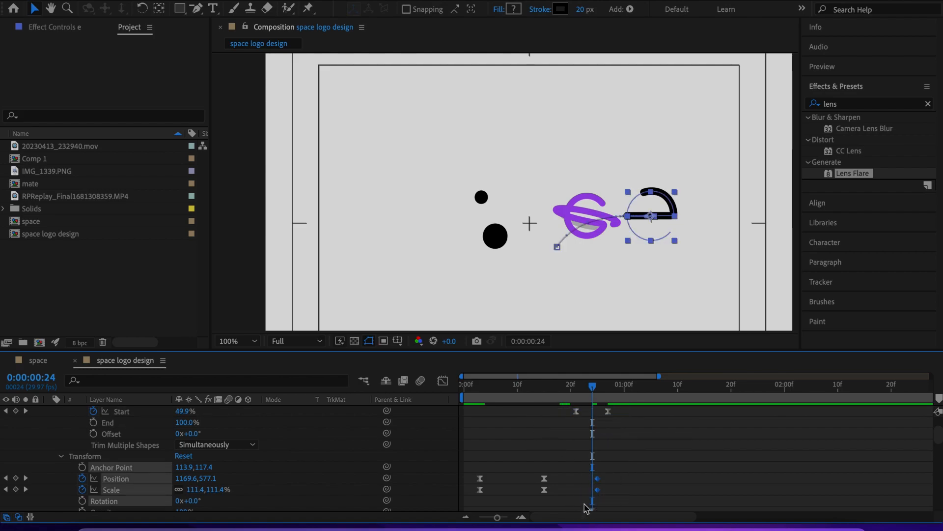
key("F9")
left_click(635, 453)
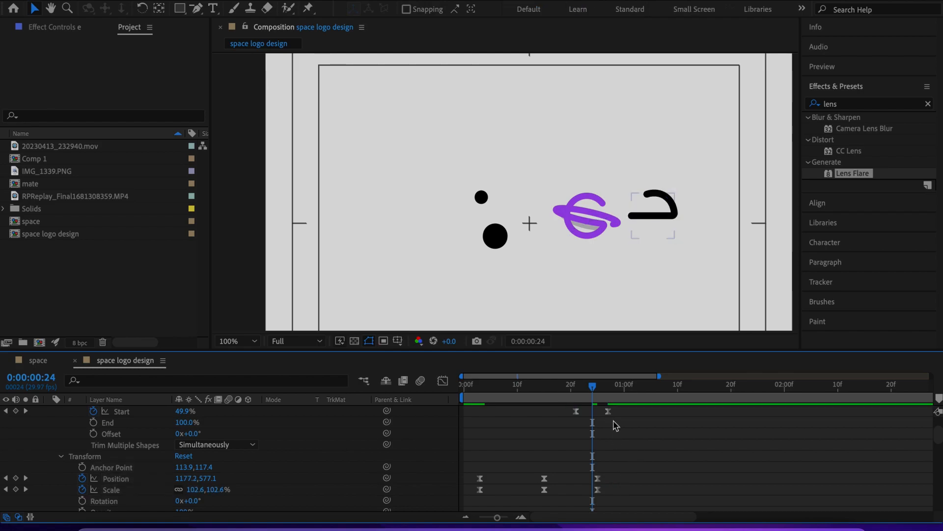
Play back the composition from the beginning to check the eased draw-on of layer e
left_click_drag(593, 387, 463, 375)
scroll(500, 267, "down", 1)
key("space")
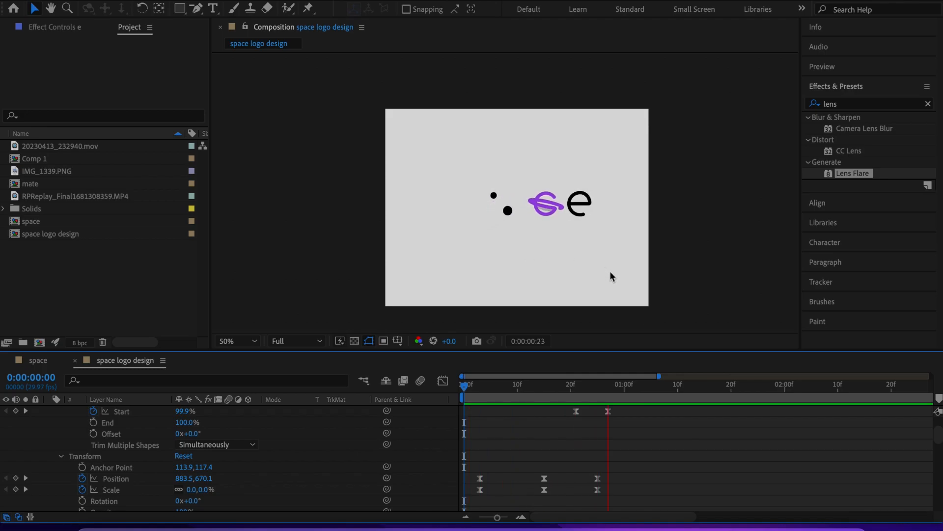
key("space")
key("space")
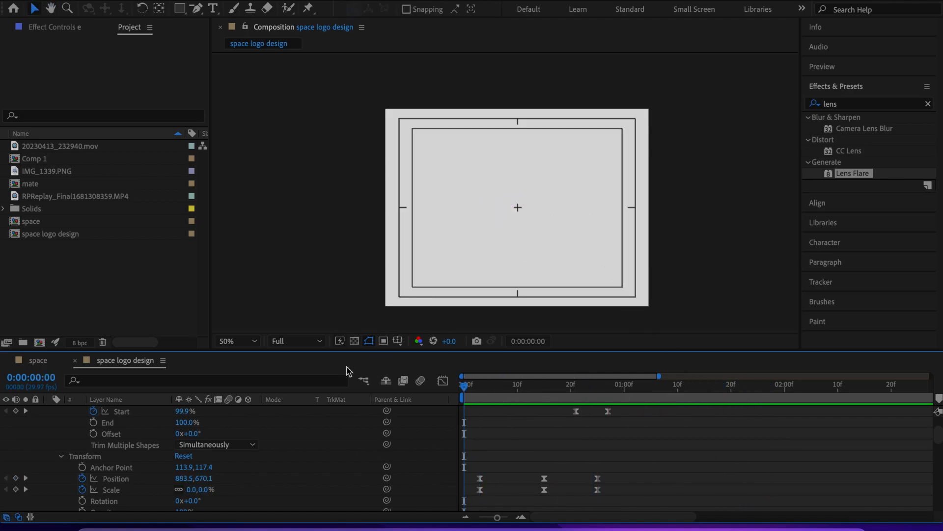
key("space")
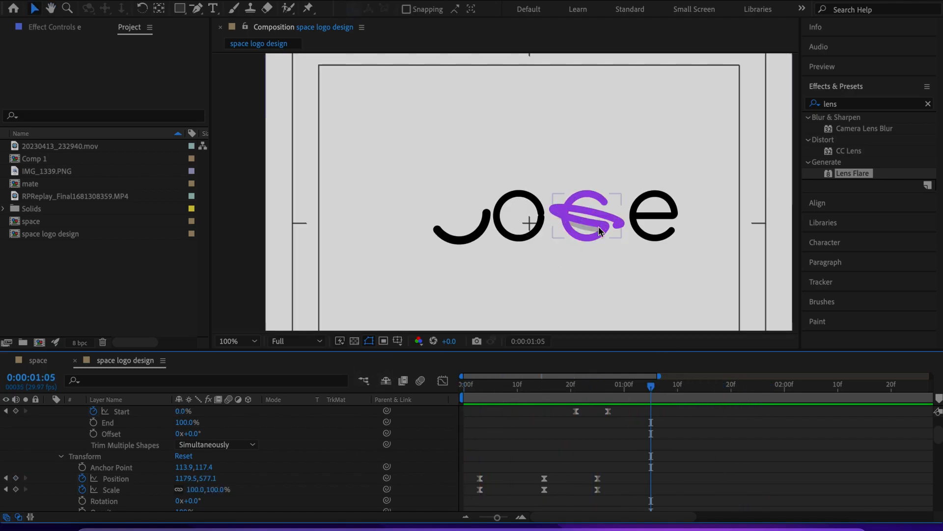
Move layer e's last Start keyframe to 0:00:01:00 and play back the slower draw-on
left_click_drag(608, 410, 474, 386)
key("space")
key("space")
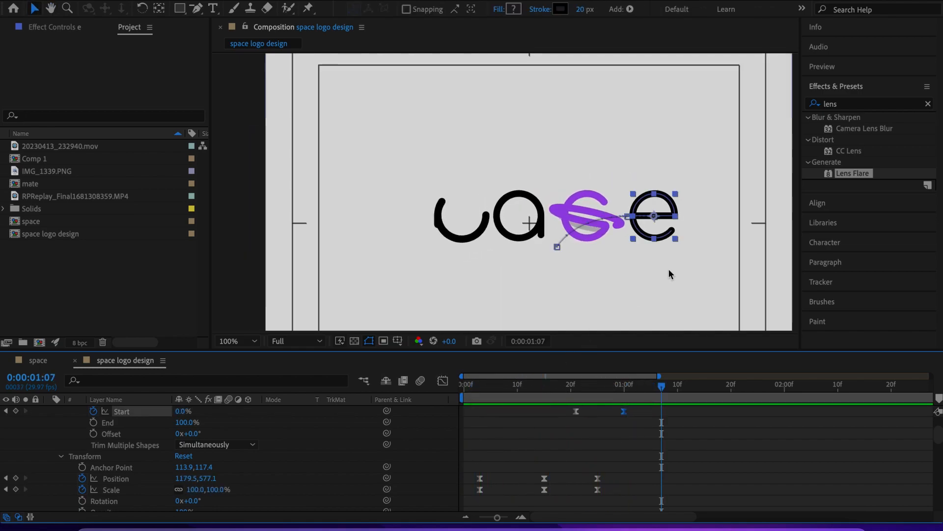
left_click_drag(683, 383, 378, 373)
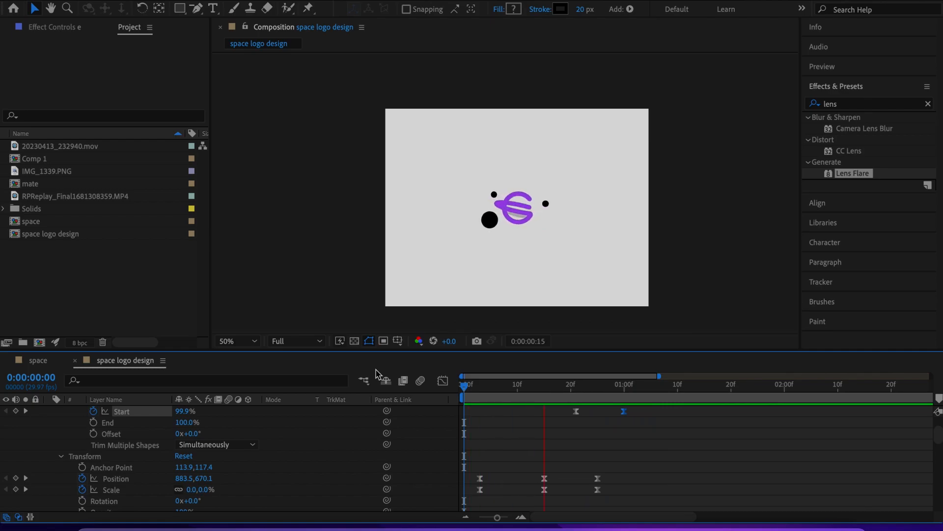
key("space")
left_click_drag(601, 382, 438, 393)
Keyframe layer S's Trim Paths End from 0.0% at 0:00:01:02 to 100.0% at 0:00:01:13
scroll(149, 450, "down", 10)
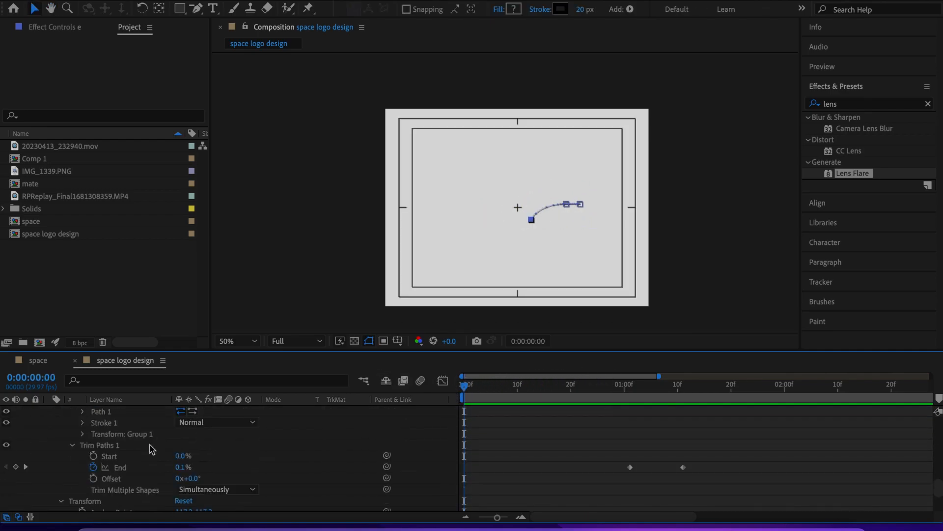
left_click(118, 495)
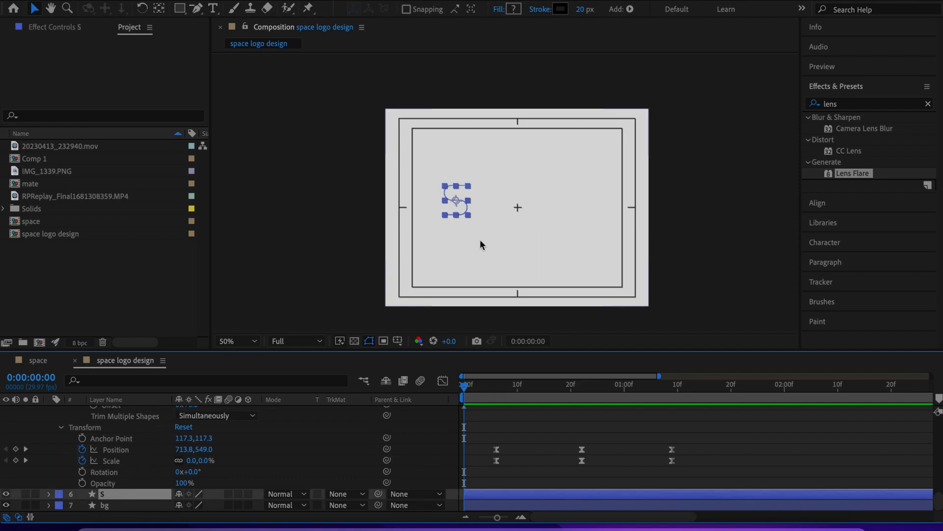
key("period")
left_click(48, 494)
scroll(77, 474, "down", 1)
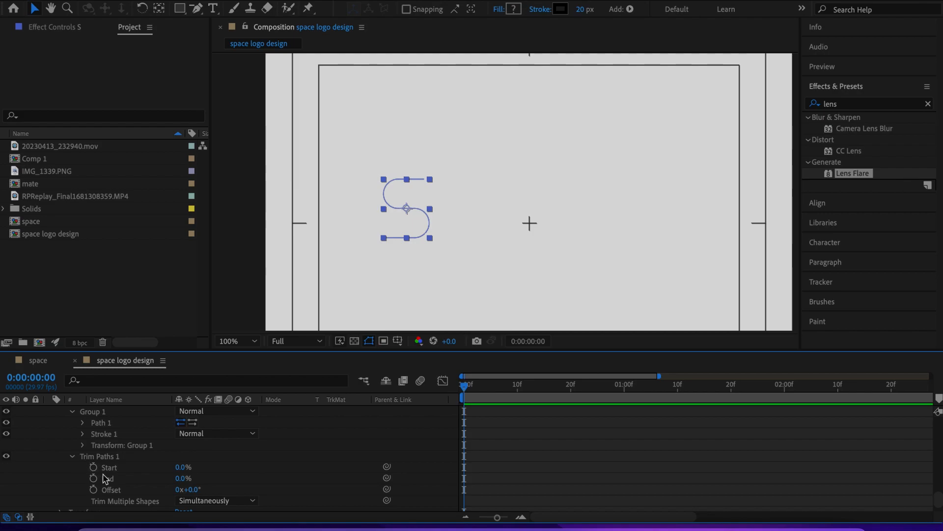
left_click_drag(468, 387, 636, 437)
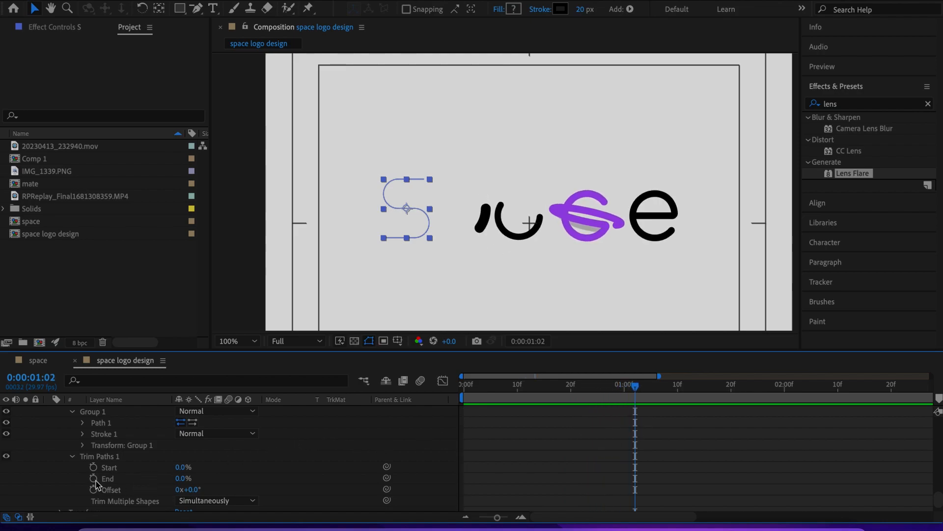
left_click_drag(637, 392, 691, 426)
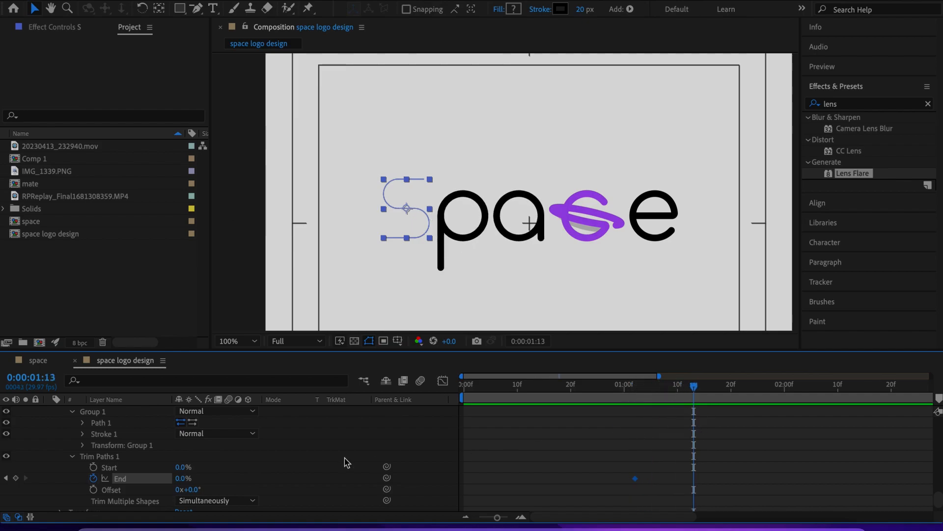
left_click_drag(181, 478, 235, 476)
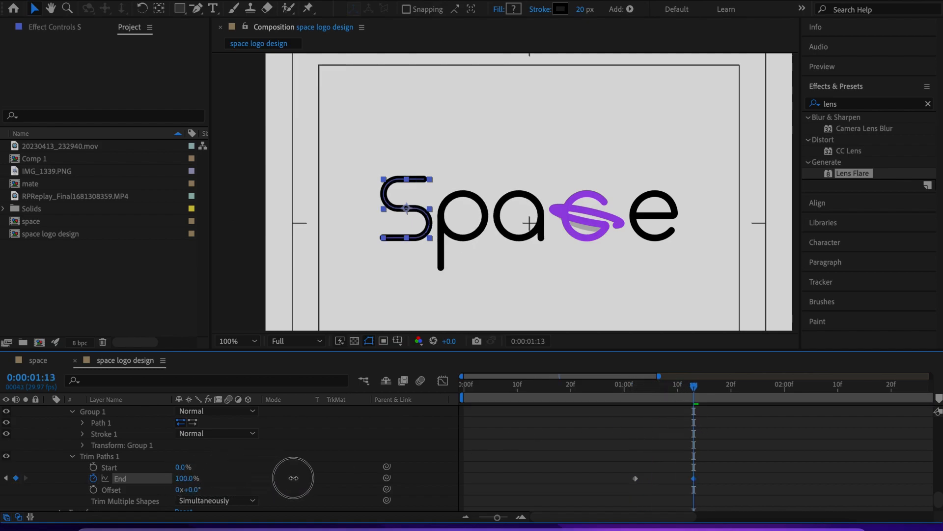
Apply Easy Ease to both of layer S's Trim Paths End keyframes and preview the result
left_click_drag(720, 460, 626, 500)
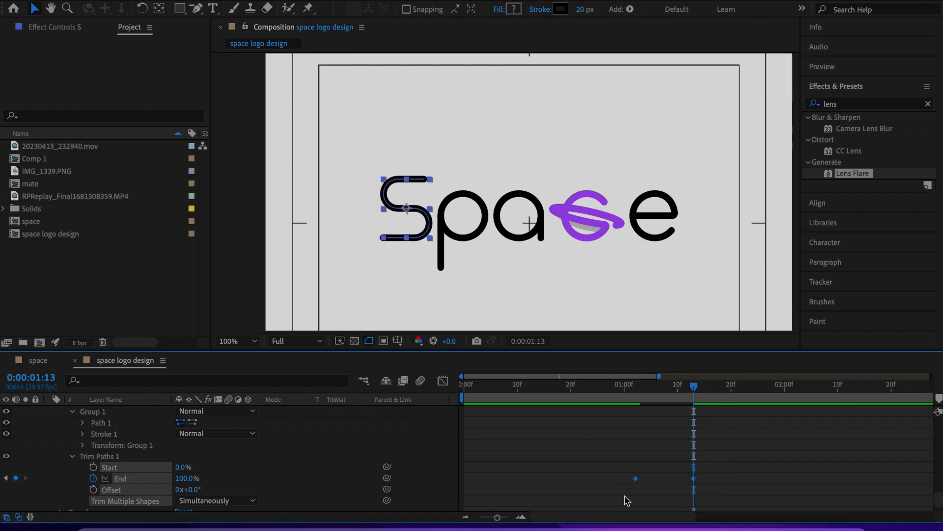
left_click_drag(666, 392, 624, 393)
scroll(642, 210, "down", 1)
key("space")
Play back the whole composition repeatedly from the beginning to review the finished logo animation
left_click_drag(749, 387, 262, 372)
key("space")
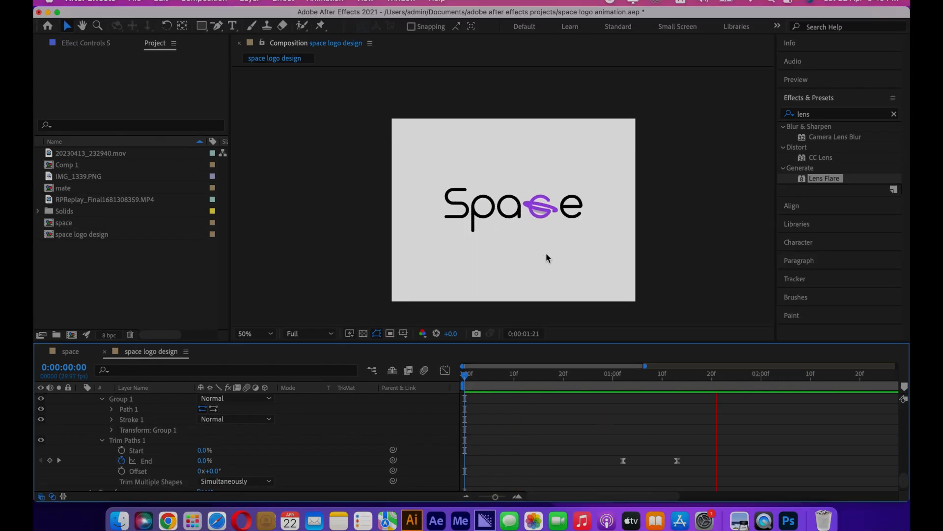
key("space")
left_click_drag(574, 378, 404, 366)
key("space")
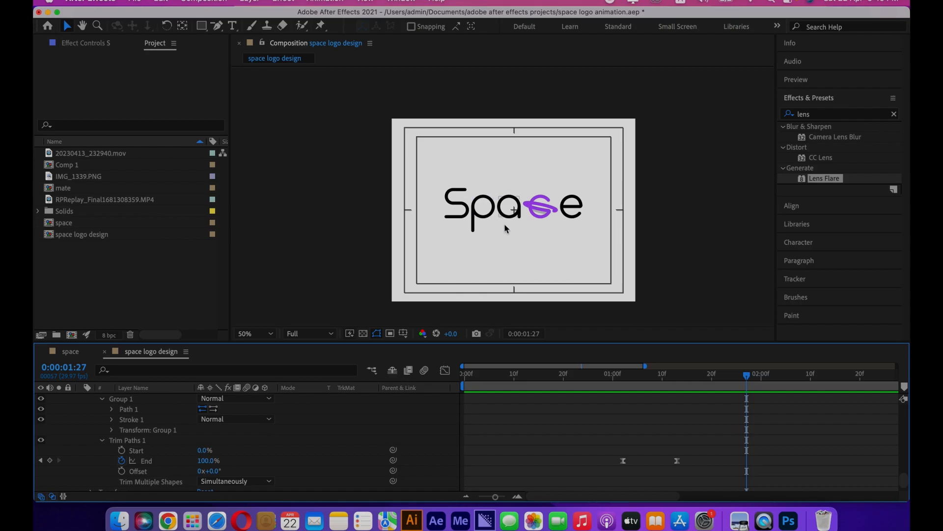
scroll(552, 289, "up", 1)
mouse_move(664, 384)
left_mouse_down()
mouse_move(564, 390)
mouse_move(686, 413)
mouse_move(441, 384)
left_mouse_up()
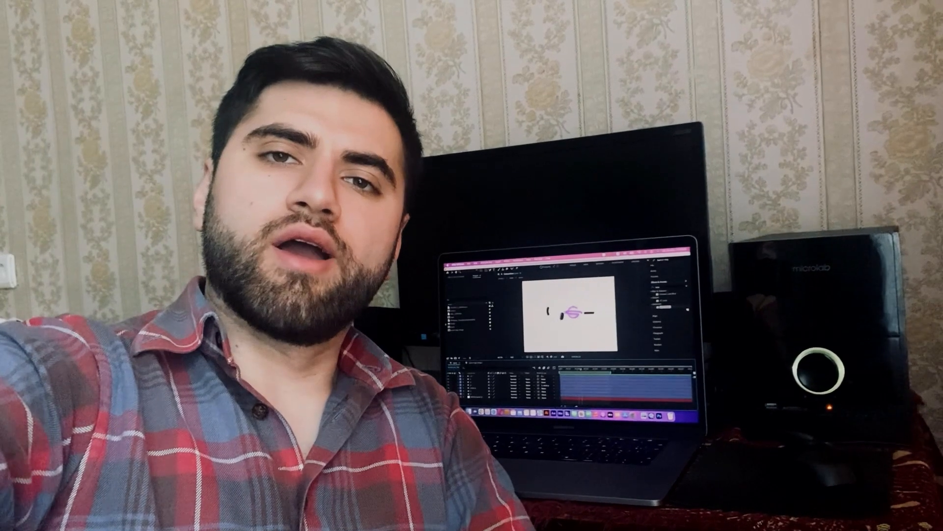